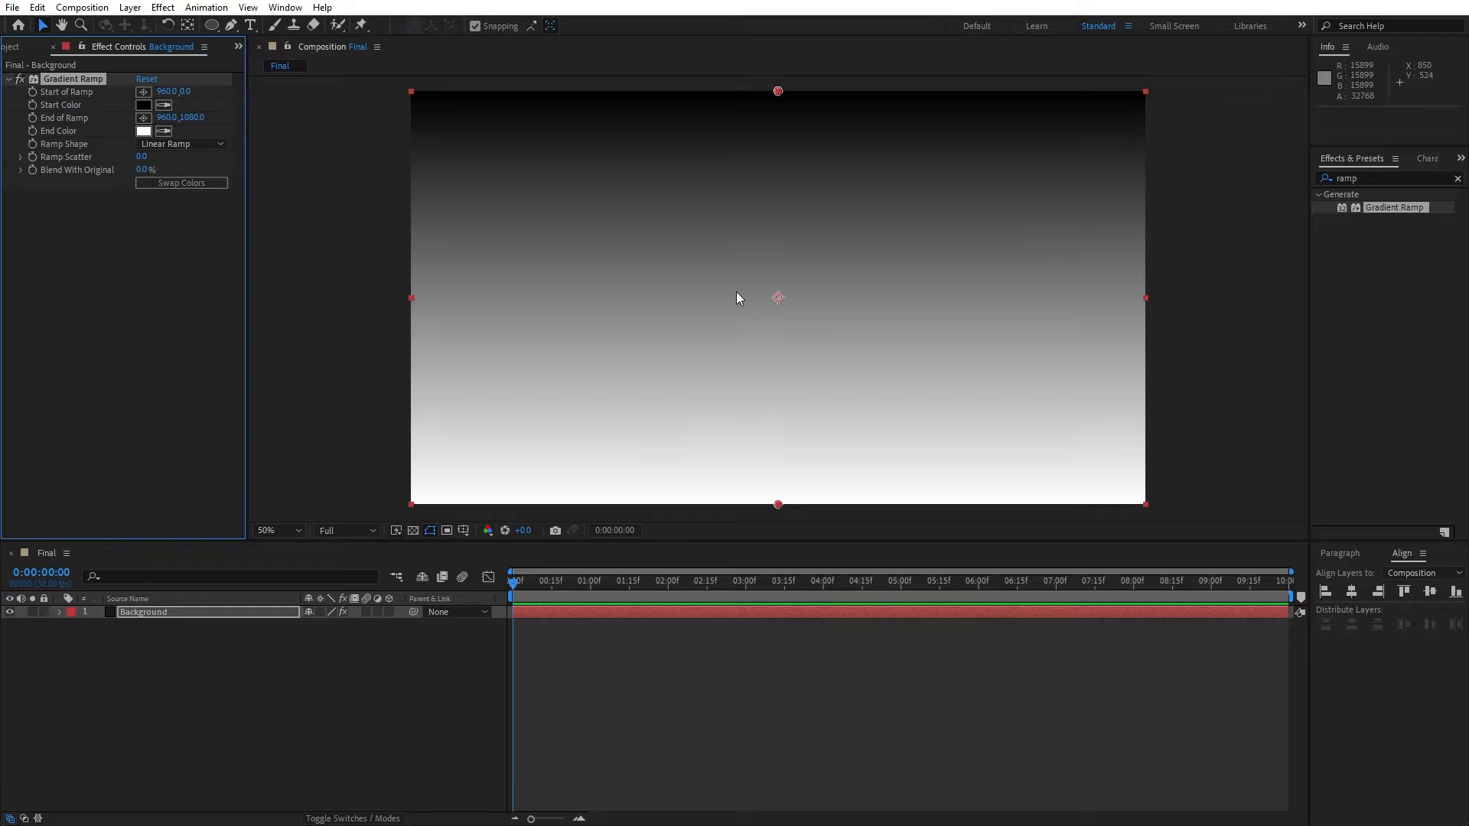
- Place the Gradient Ramp's start just outside the composition's upper-left corner, at about -22, 4, and its end beyond the lower-right corner, at about 1948, 1084
{"action": "left_click", "coordinate": [150, 95]}
{"action": "left_click", "coordinate": [403, 92]}
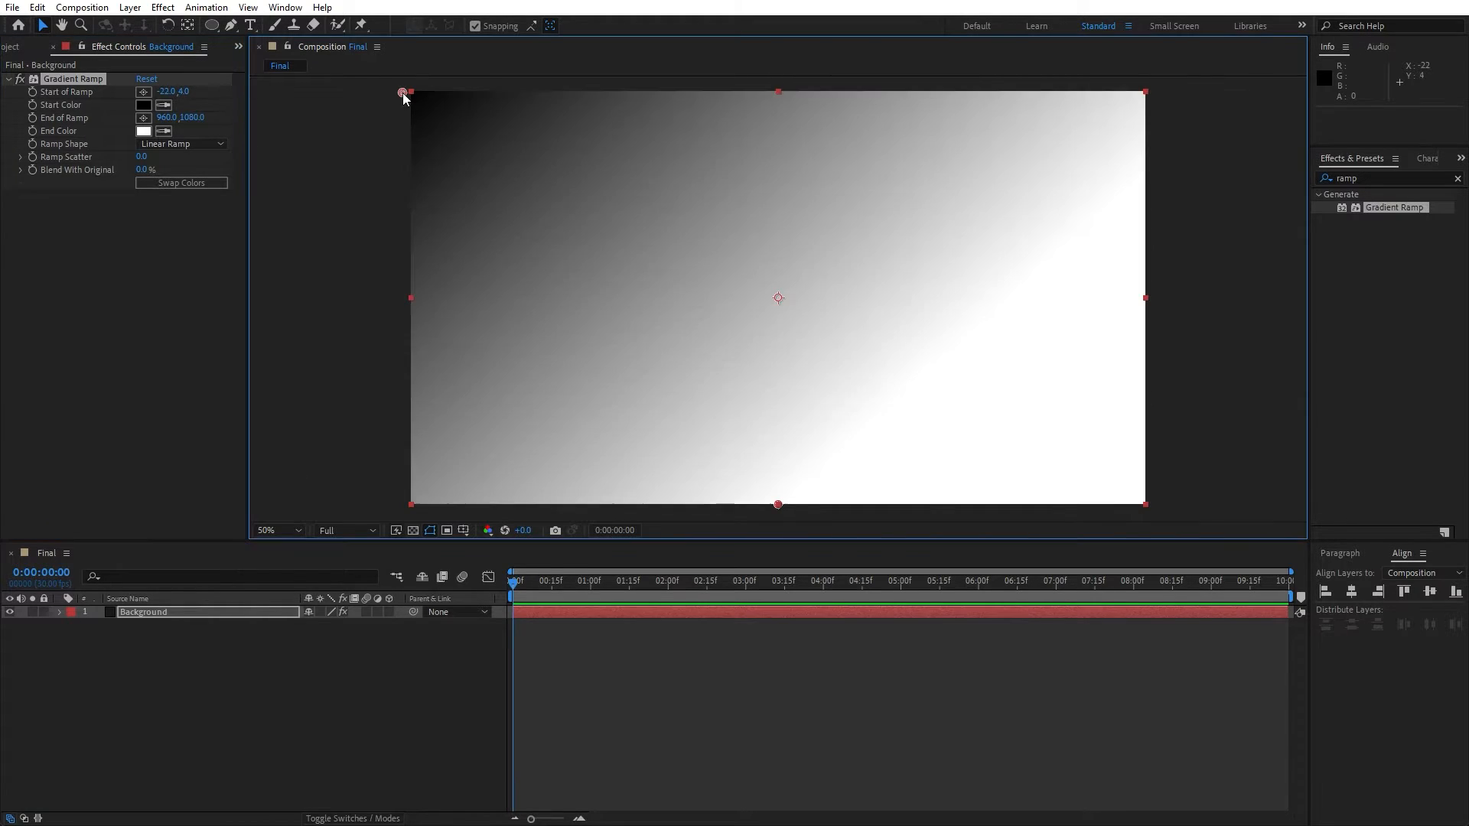
{"action": "left_click", "coordinate": [143, 118]}
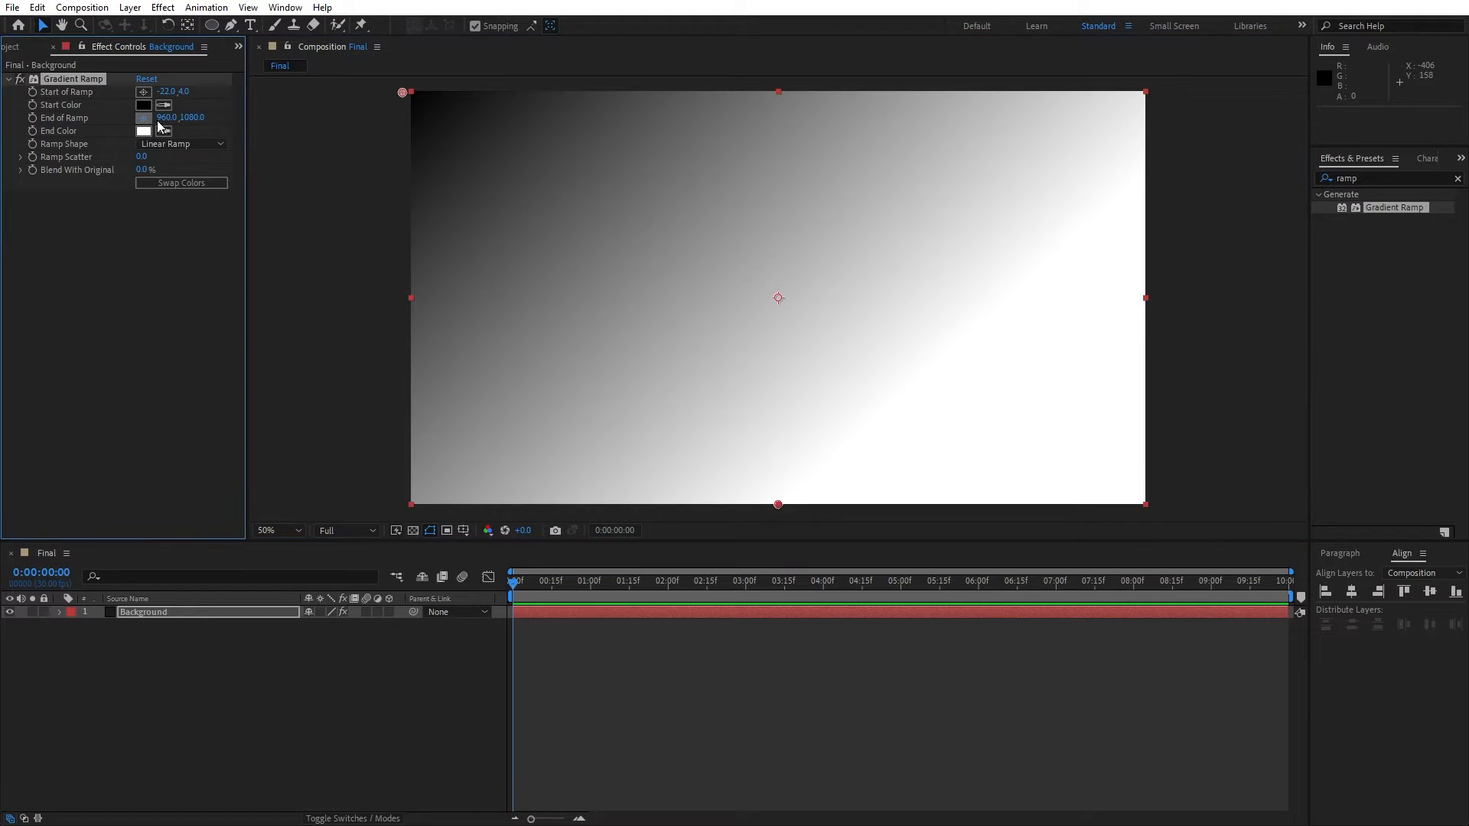
{"action": "left_click", "coordinate": [1157, 506]}
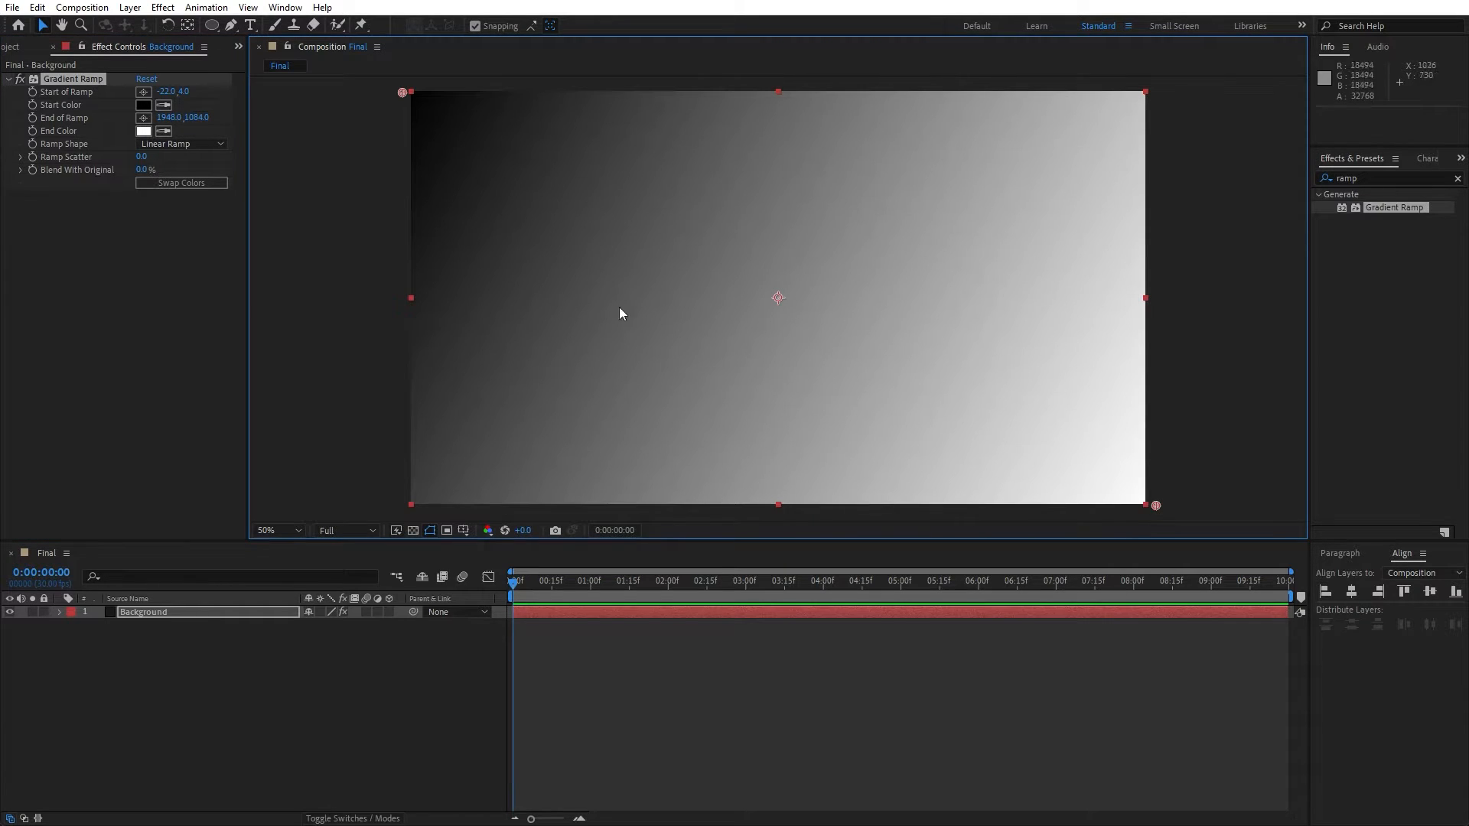
- Set the Gradient Ramp's start color to a saturated green
{"action": "left_click", "coordinate": [143, 105]}
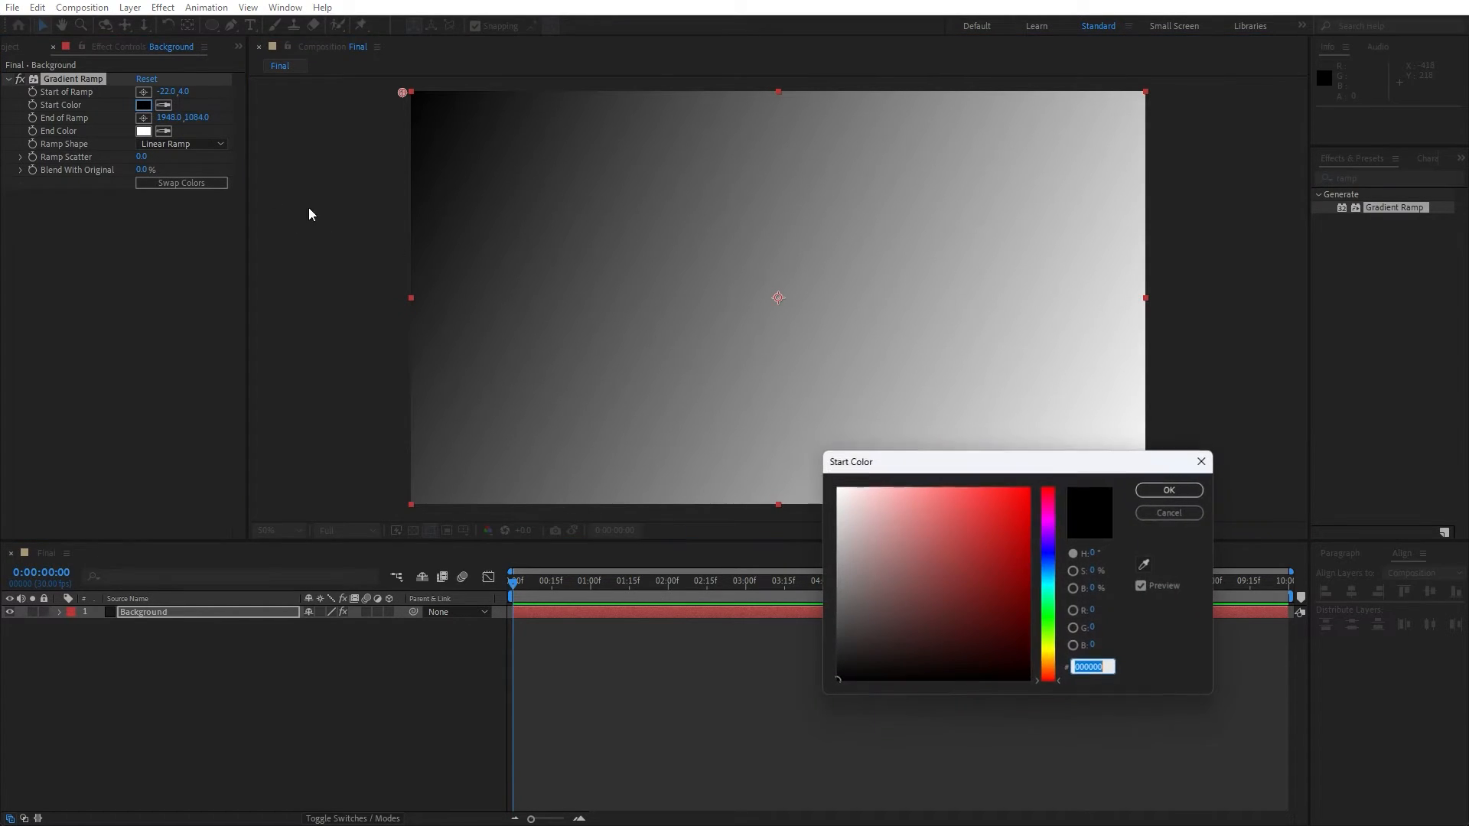
{"action": "left_click", "coordinate": [1051, 596]}
{"action": "left_click_drag", "start_coordinate": [1051, 596], "coordinate": [1050, 601]}
{"action": "left_click", "coordinate": [1039, 555]}
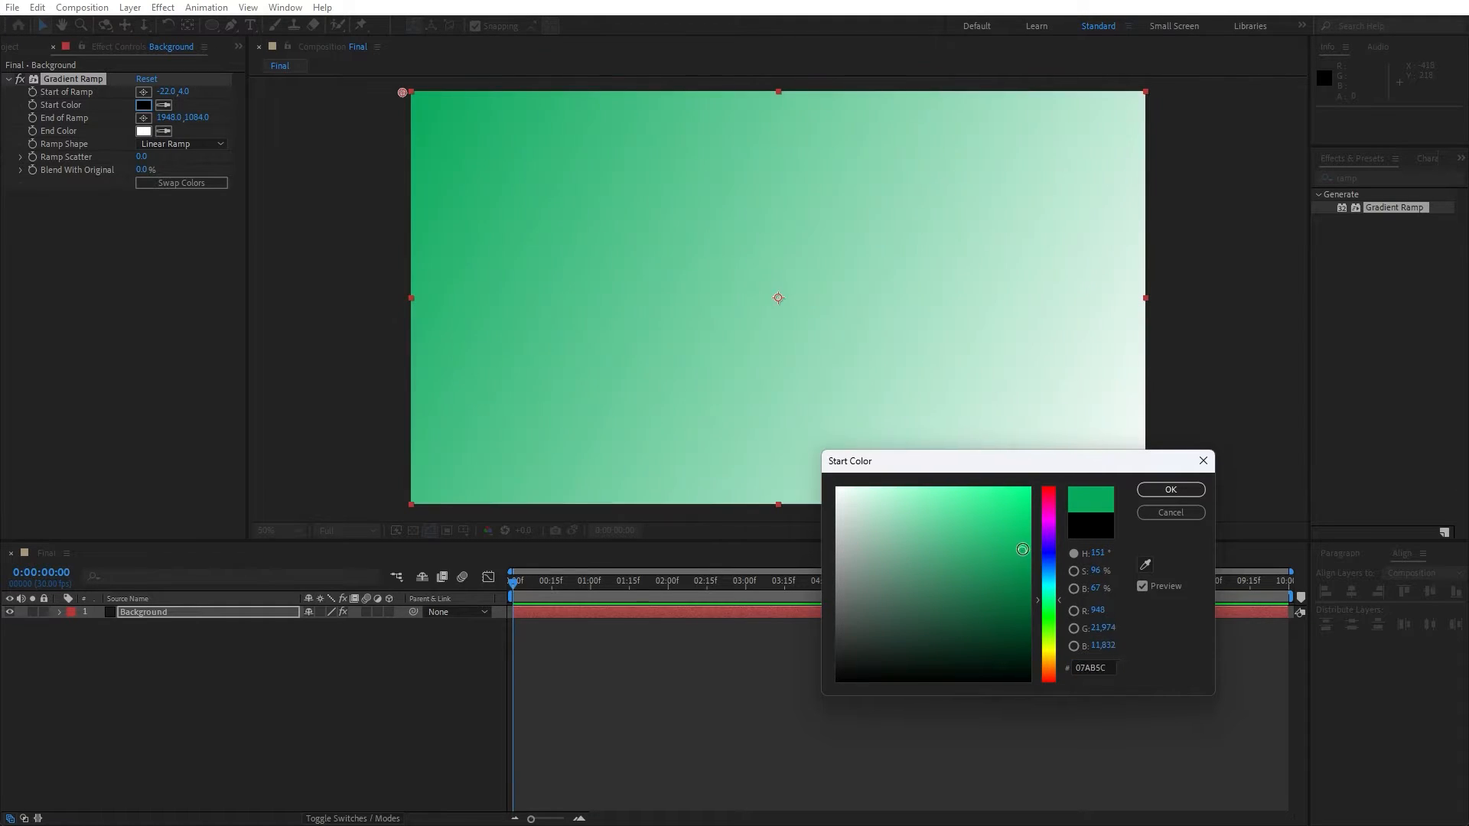
{"action": "left_click", "coordinate": [1170, 490]}
- Set the Gradient Ramp's end color to cyan blue, hex 00C5E2
{"action": "left_click", "coordinate": [143, 130]}
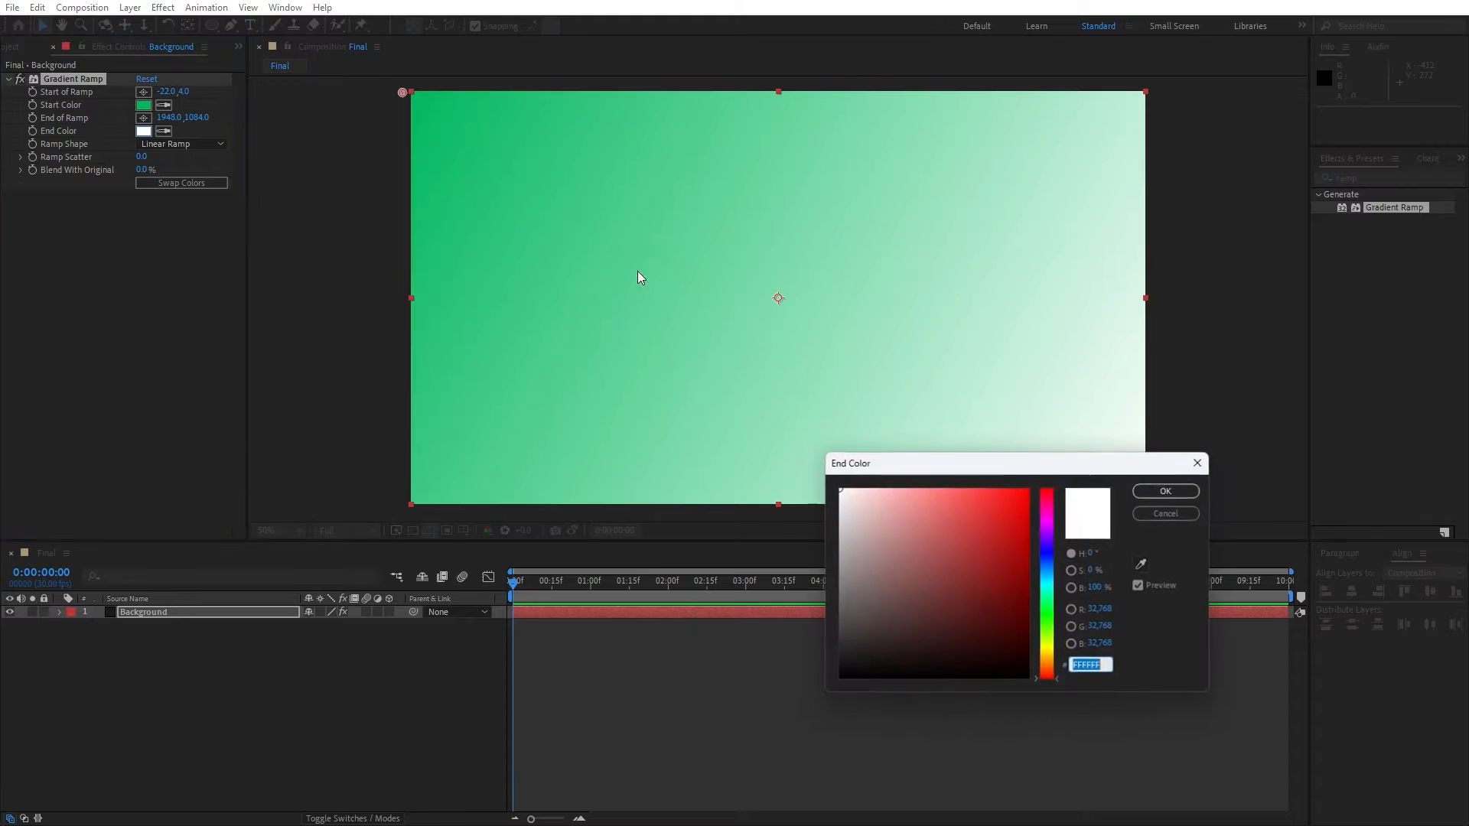
{"action": "left_click", "coordinate": [1050, 583]}
{"action": "left_click_drag", "start_coordinate": [1049, 583], "coordinate": [1046, 509]}
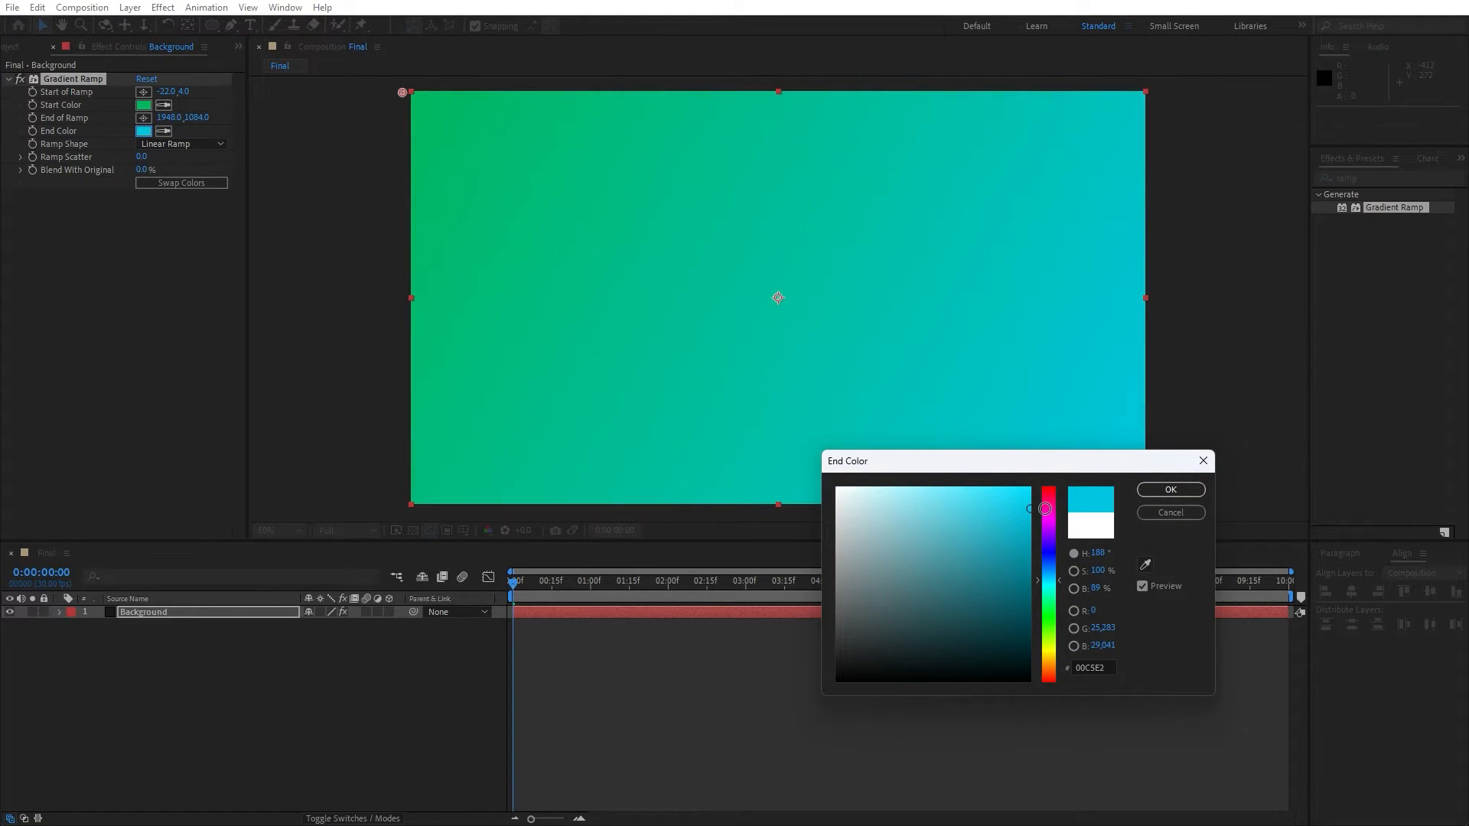
{"action": "left_click", "coordinate": [1164, 495]}
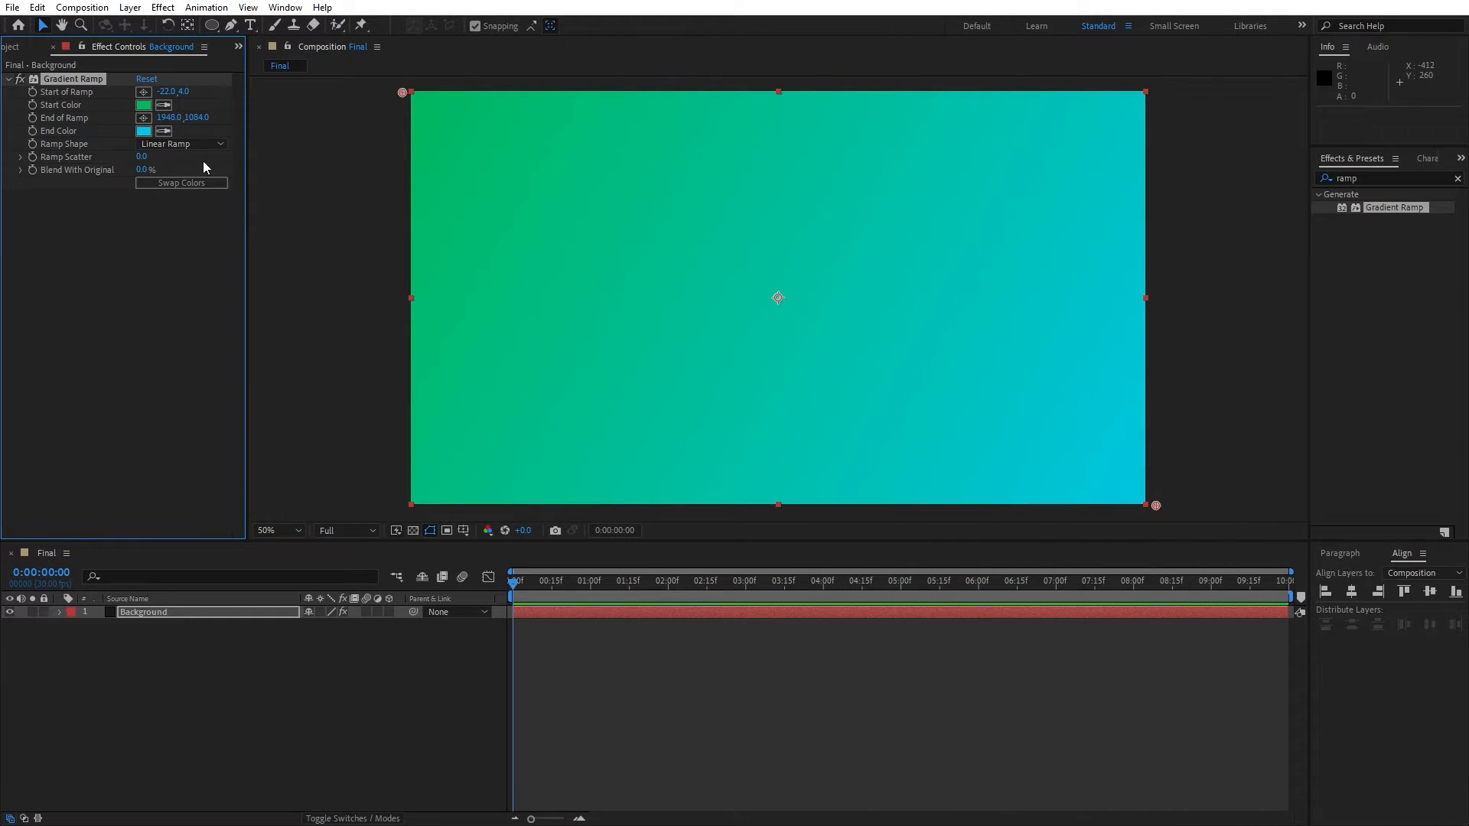
- Create a new solid layer named Ball Action above the Background layer in the Final composition
{"action": "left_click", "coordinate": [54, 47]}
{"action": "right_click", "coordinate": [252, 692]}
{"action": "mouse_move", "coordinate": [312, 509]}
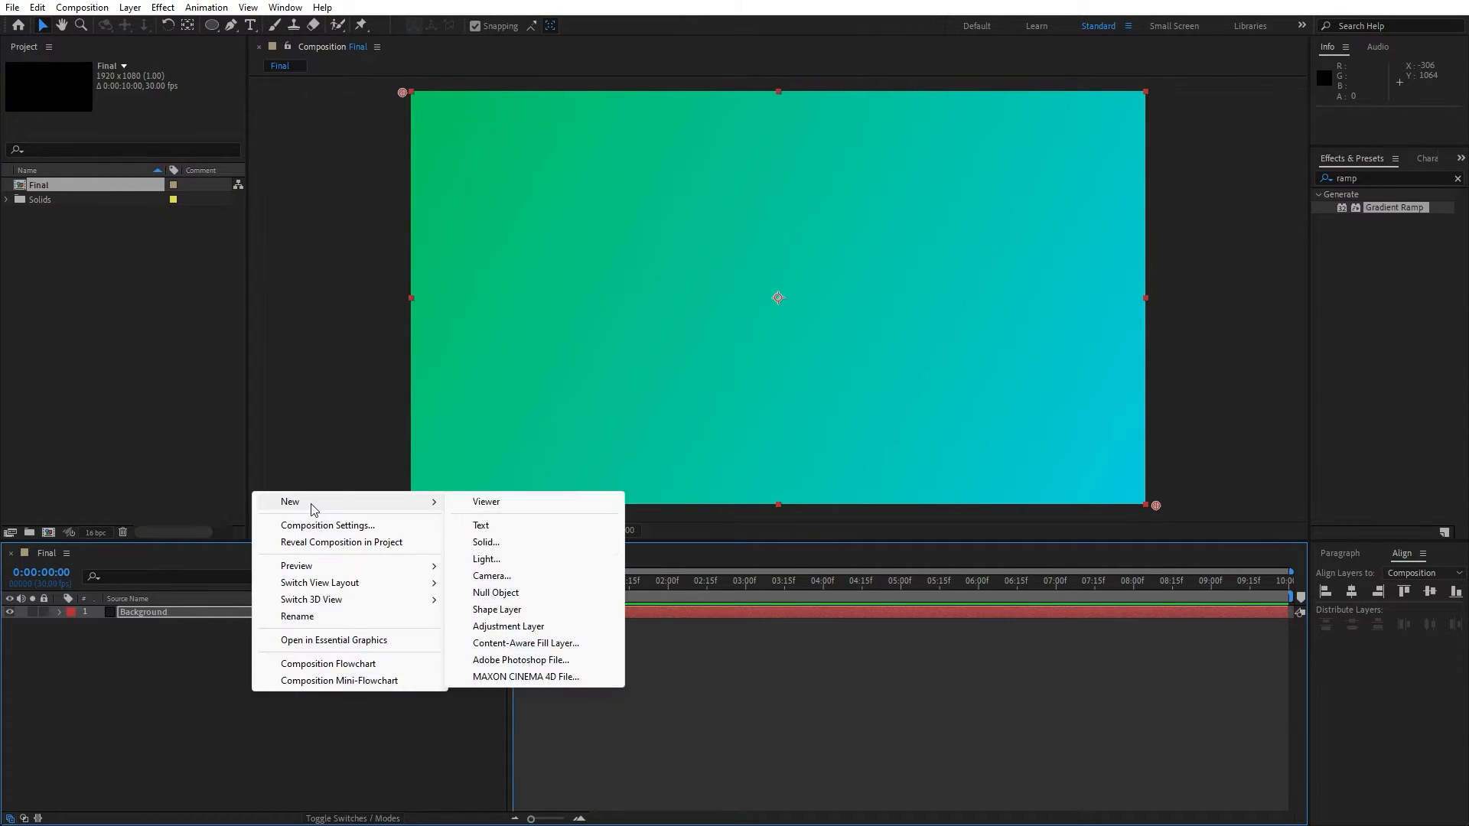
{"action": "left_click", "coordinate": [489, 542]}
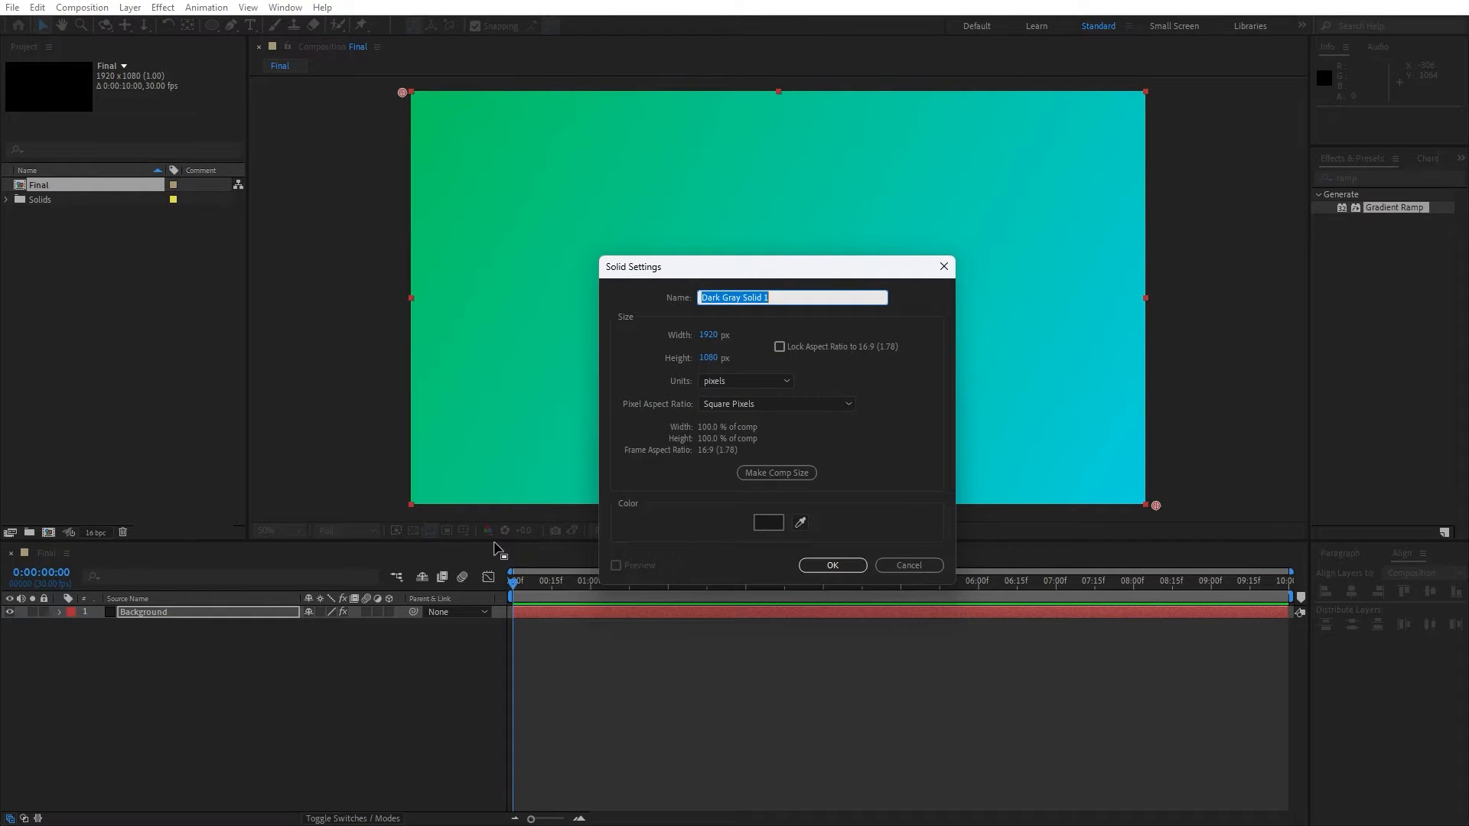
{"action": "type", "text": "Ball Action"}
{"action": "left_click", "coordinate": [833, 565]}
- Apply the CC Ball Action effect to the Ball Action layer and set its Ball Size to 10
{"action": "left_click", "coordinate": [1352, 178]}
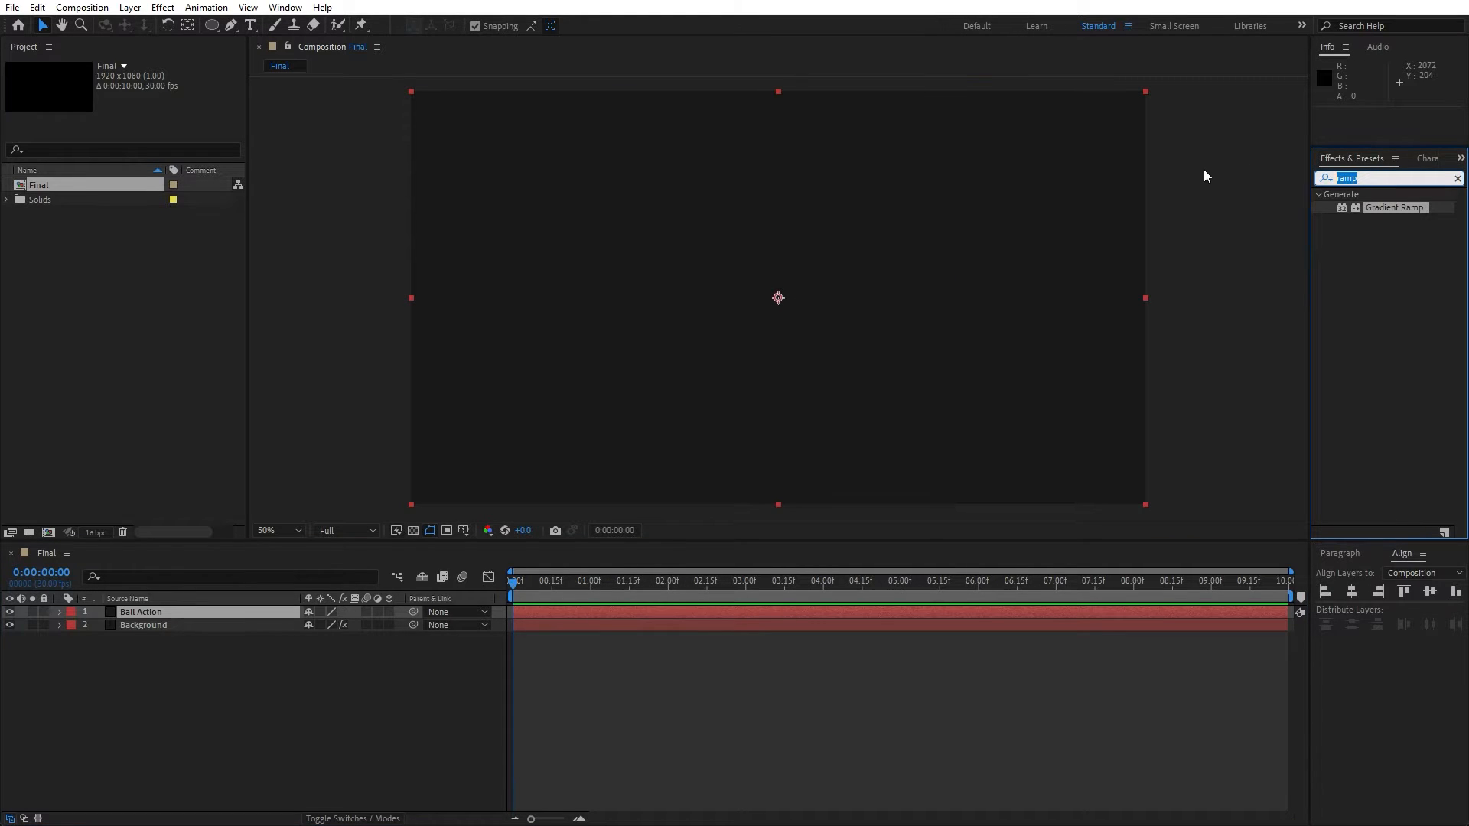
{"action": "type", "text": "ball ac"}
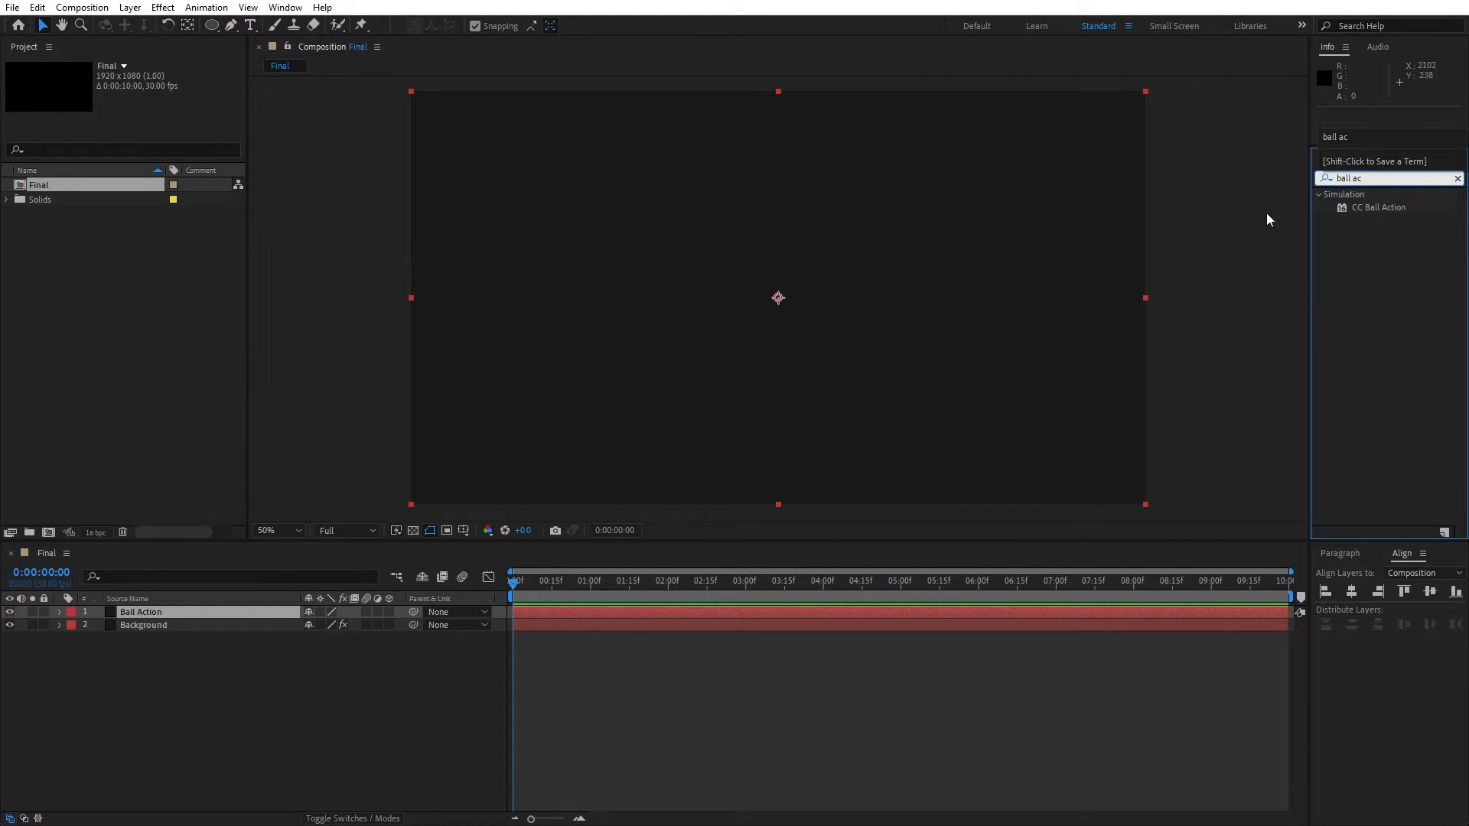
{"action": "left_click_drag", "start_coordinate": [1374, 206], "coordinate": [148, 612]}
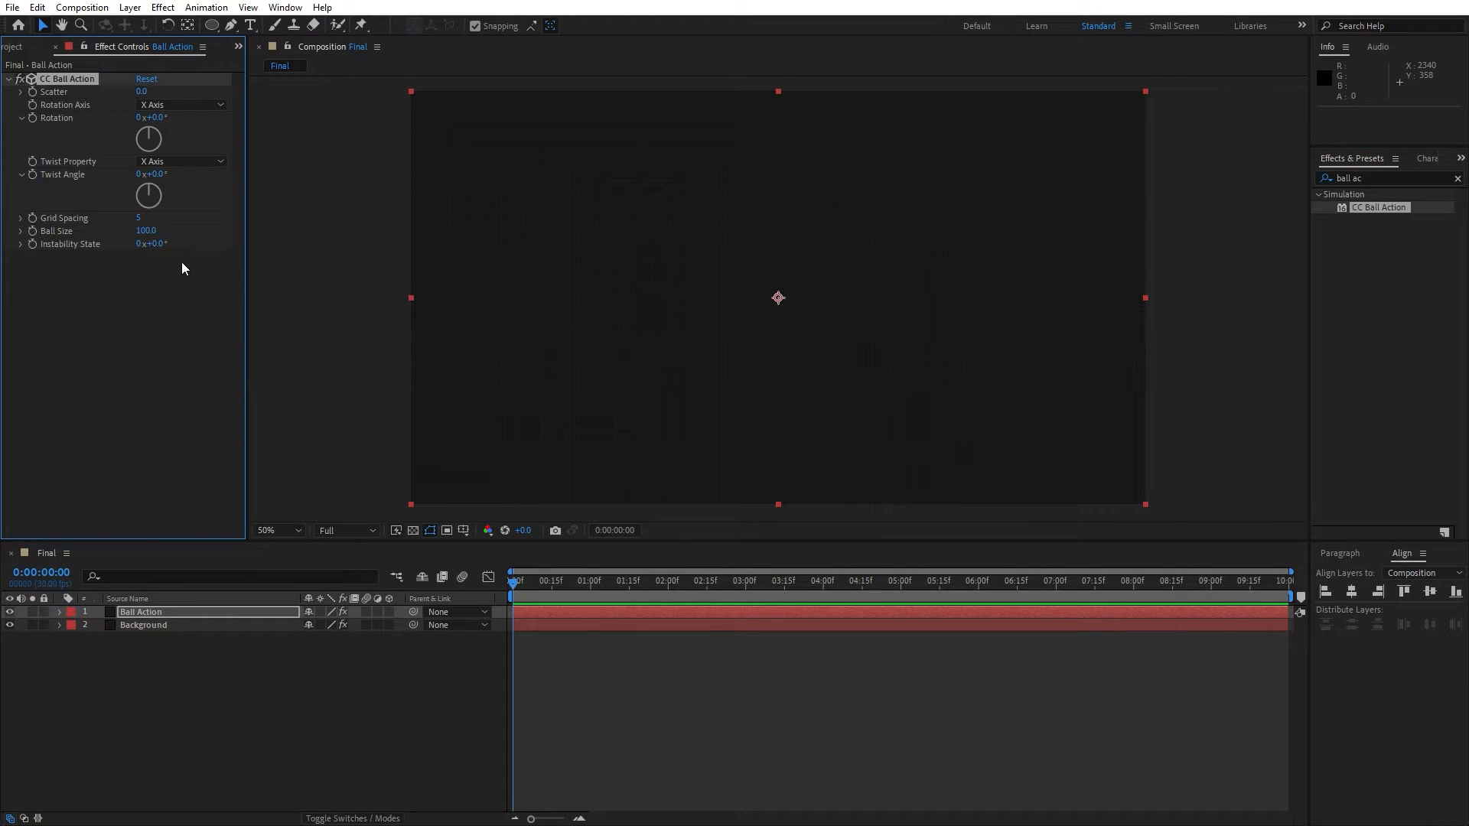
{"action": "left_click", "coordinate": [145, 231]}
{"action": "type", "text": "10"}
{"action": "key", "text": "Return"}
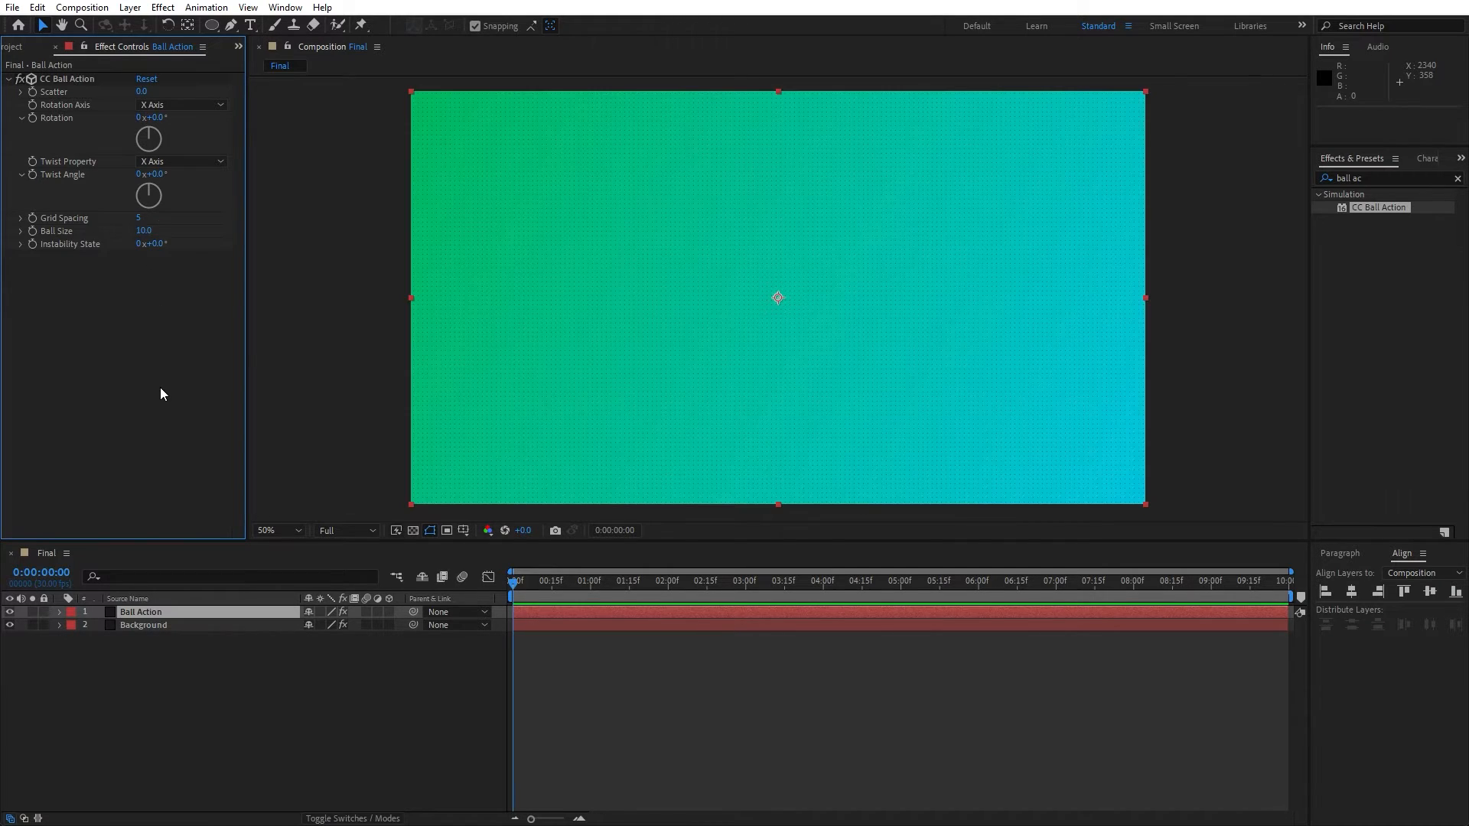
- Add the Fill effect to the Ball Action layer, placing it above CC Ball Action in the effect order
{"action": "left_click", "coordinate": [1388, 177]}
{"action": "type", "text": "fill"}
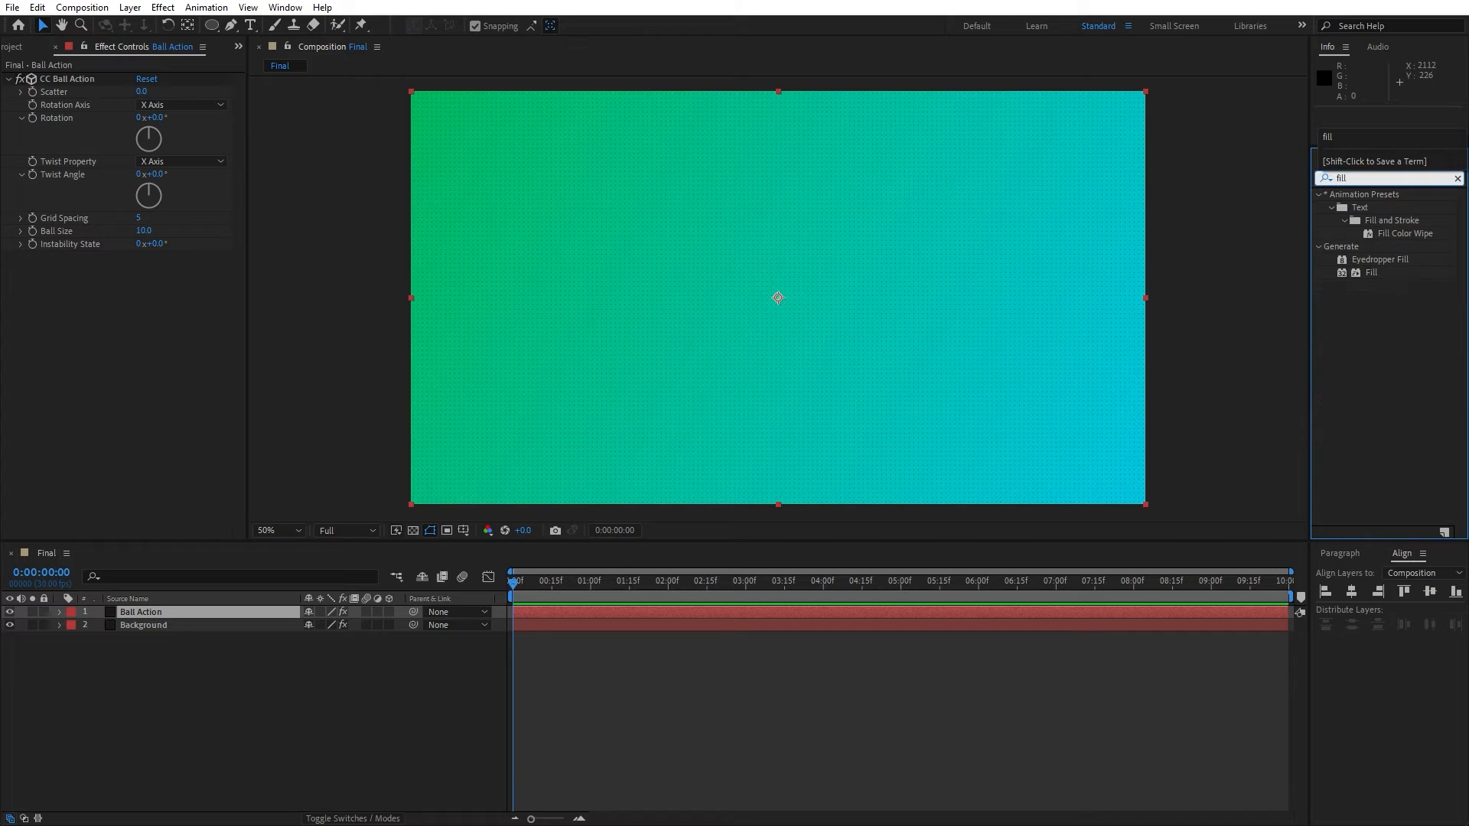
{"action": "left_click_drag", "start_coordinate": [1370, 273], "coordinate": [98, 75]}
{"action": "scroll", "coordinate": [649, 311], "scroll_direction": "up", "scroll_amount": 2}
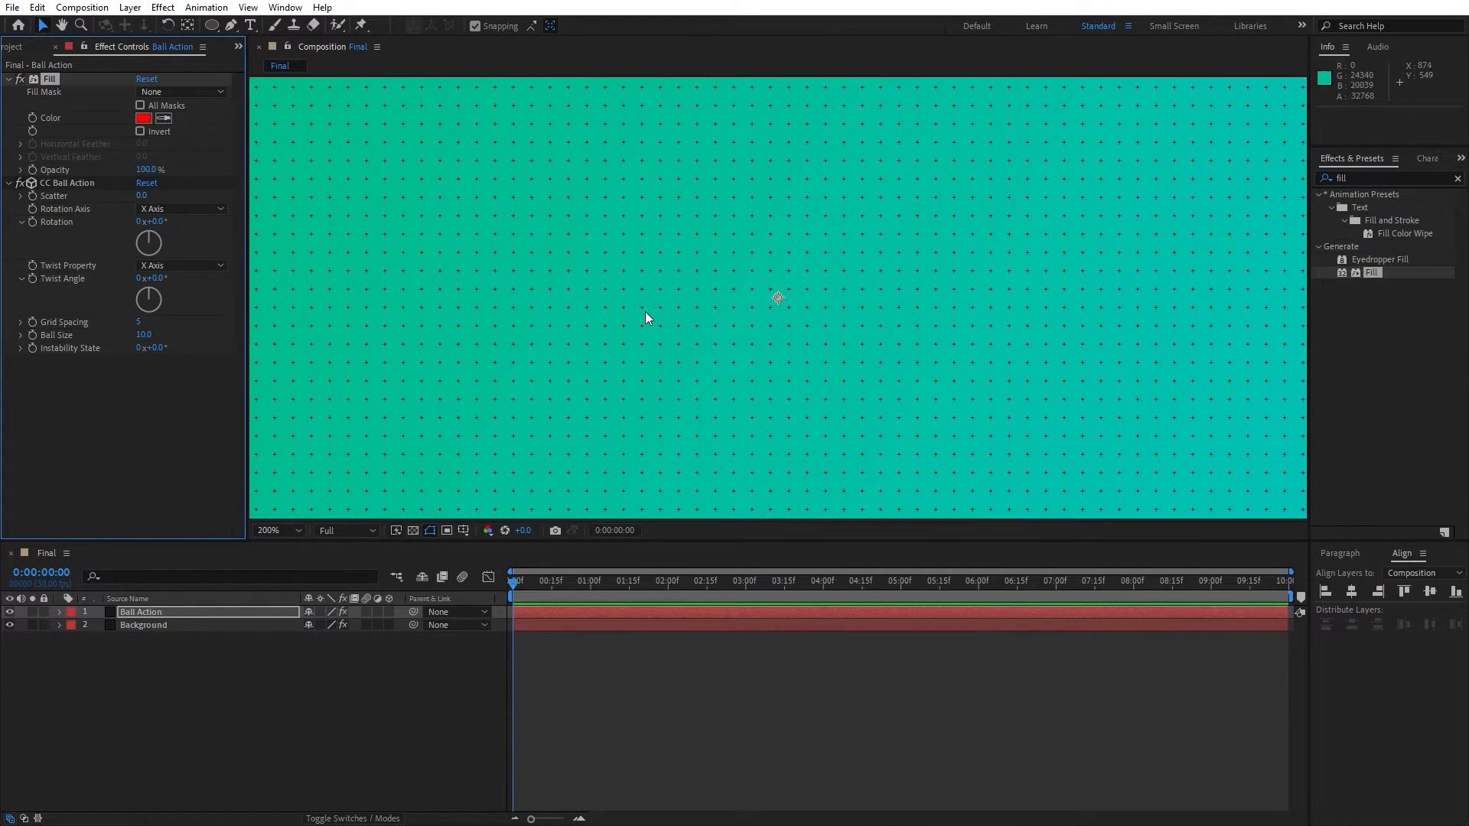
{"action": "scroll", "coordinate": [617, 305], "scroll_direction": "down", "scroll_amount": 1}
{"action": "scroll", "coordinate": [616, 306], "scroll_direction": "down", "scroll_amount": 1}
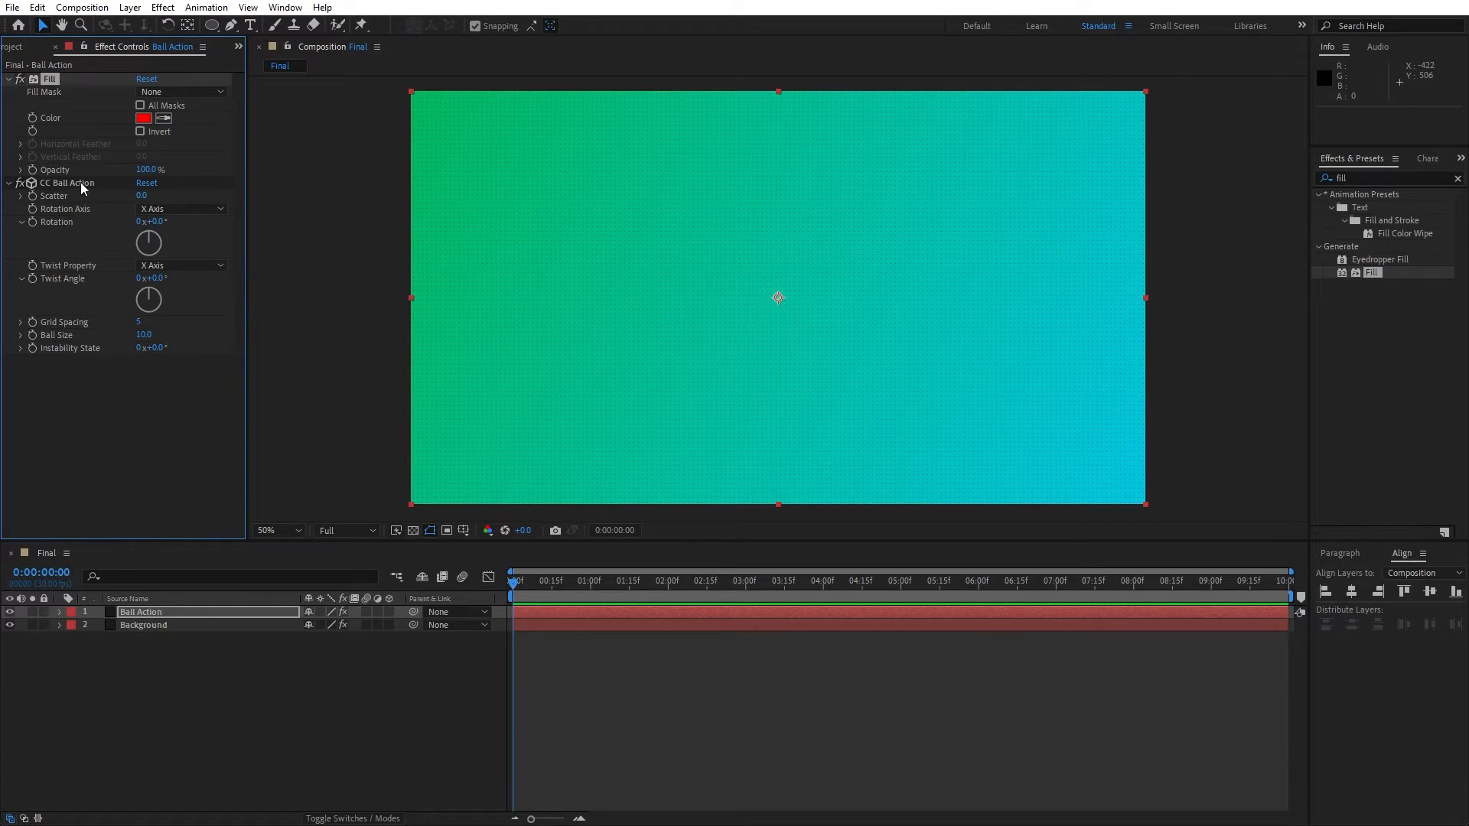
- Set the Fill effect's color on the Ball Action layer to black, hex 000000
{"action": "left_click", "coordinate": [143, 119]}
{"action": "left_click_drag", "start_coordinate": [921, 542], "coordinate": [733, 785]}
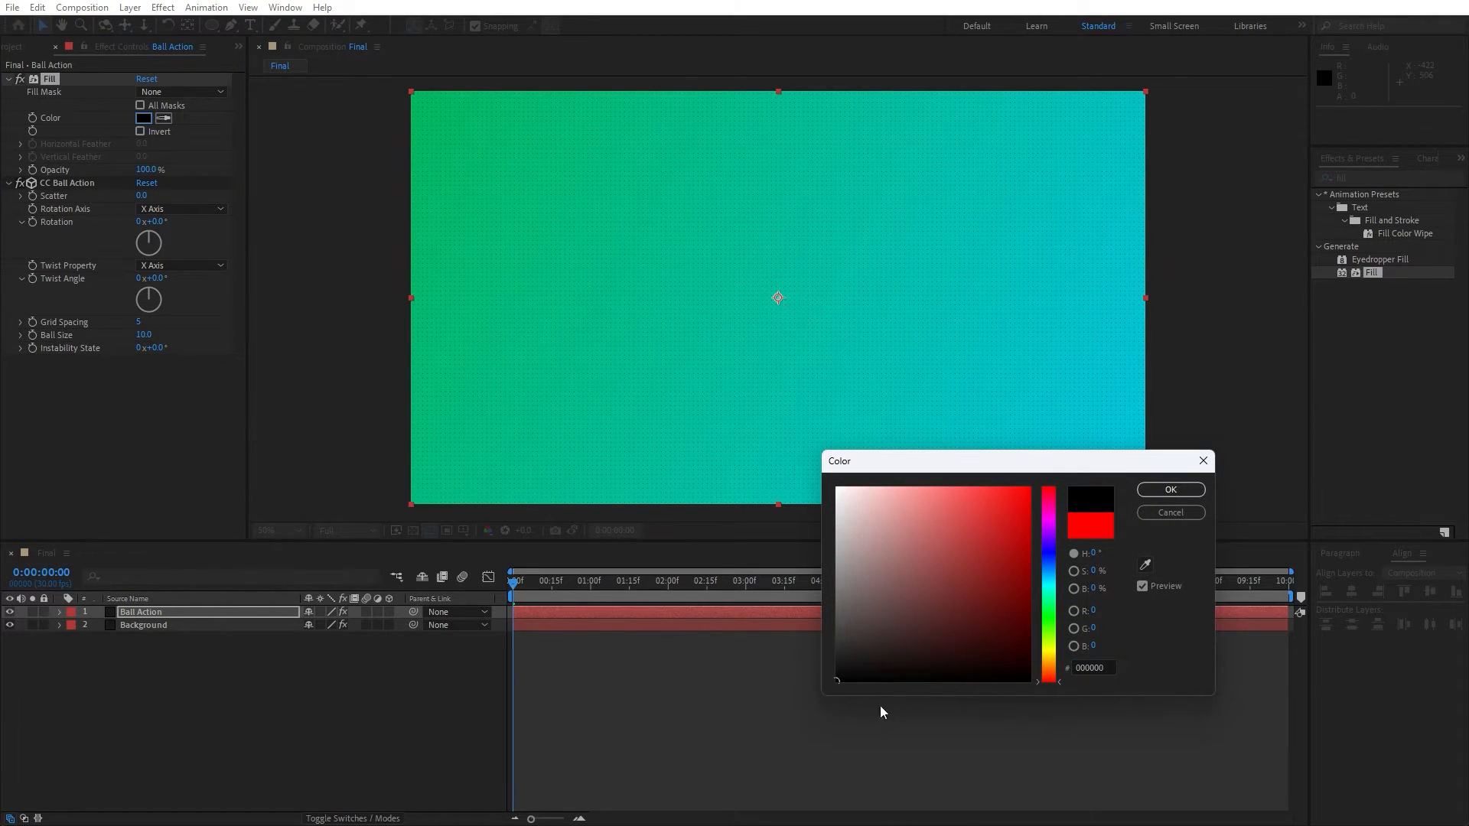
{"action": "left_click", "coordinate": [1162, 493]}
- Create a new composition named Text at 1920 x 1080 px, 30 frames per second and 10 seconds long
{"action": "left_click", "coordinate": [55, 48]}
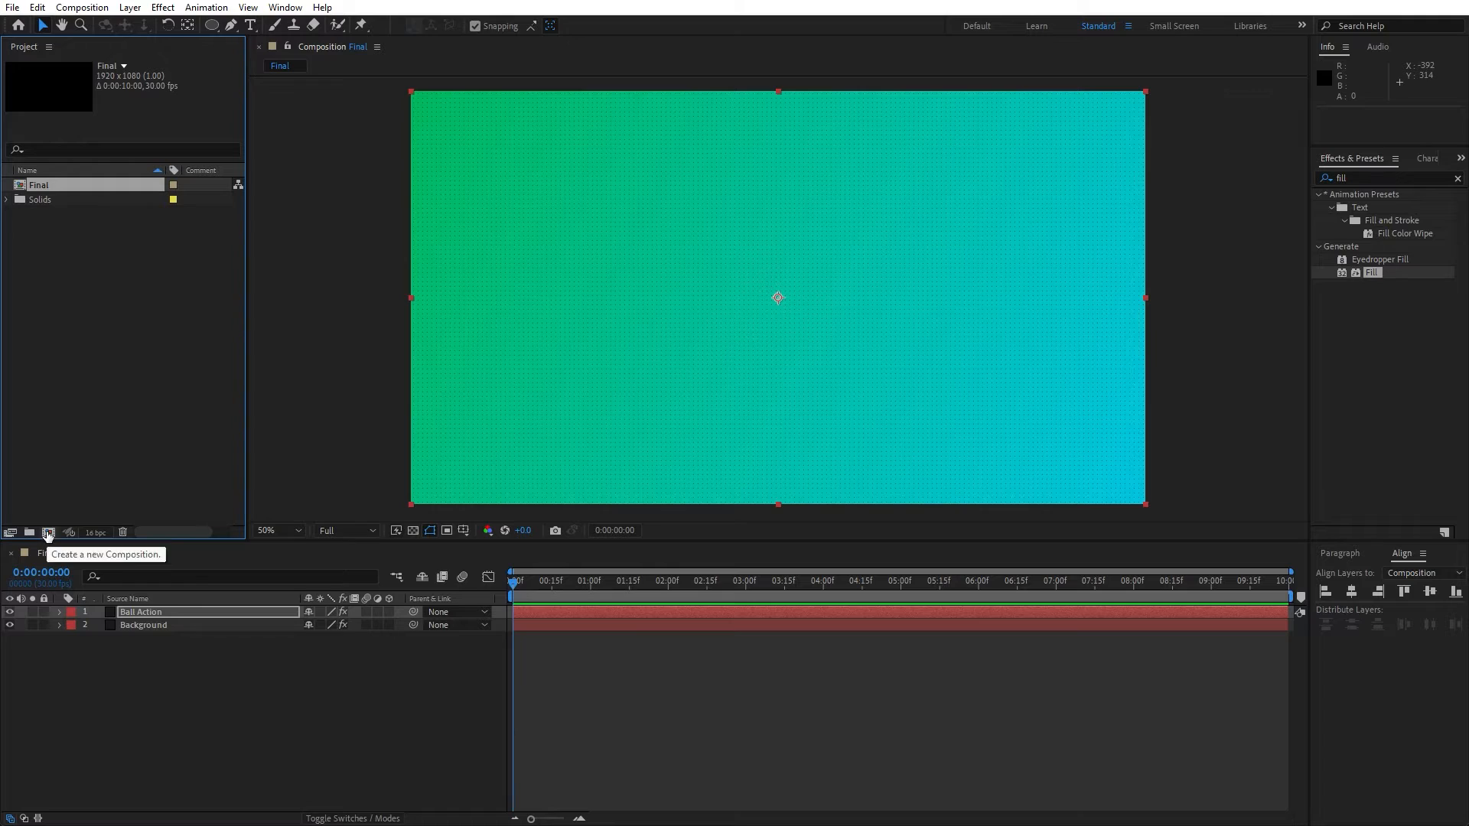
{"action": "left_click", "coordinate": [48, 531]}
{"action": "type", "text": "Text"}
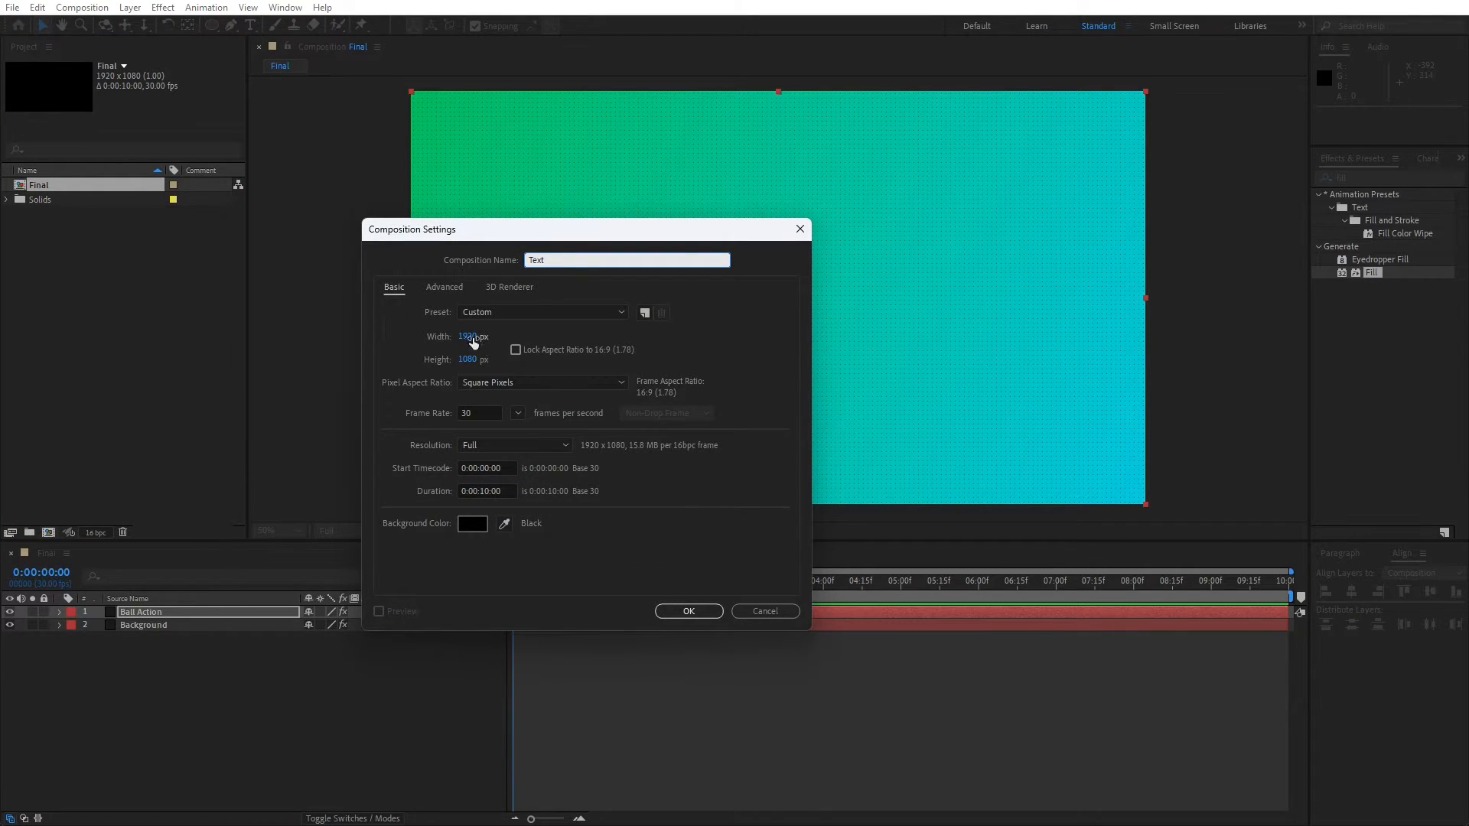
{"action": "left_click", "coordinate": [687, 611]}
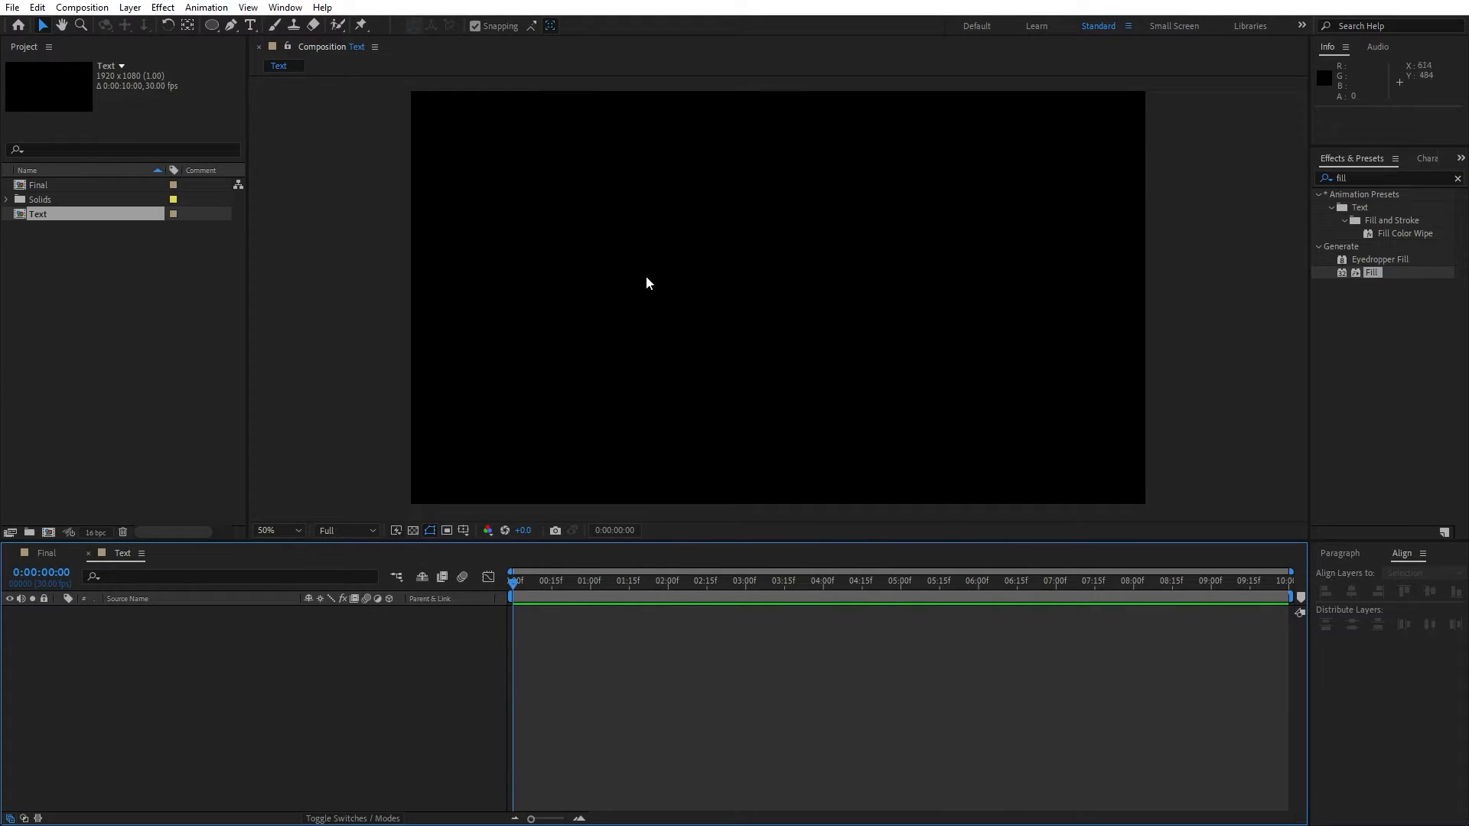
- Add a text layer reading ECHO EFFECT near the middle of the Text composition
{"action": "left_click", "coordinate": [250, 27]}
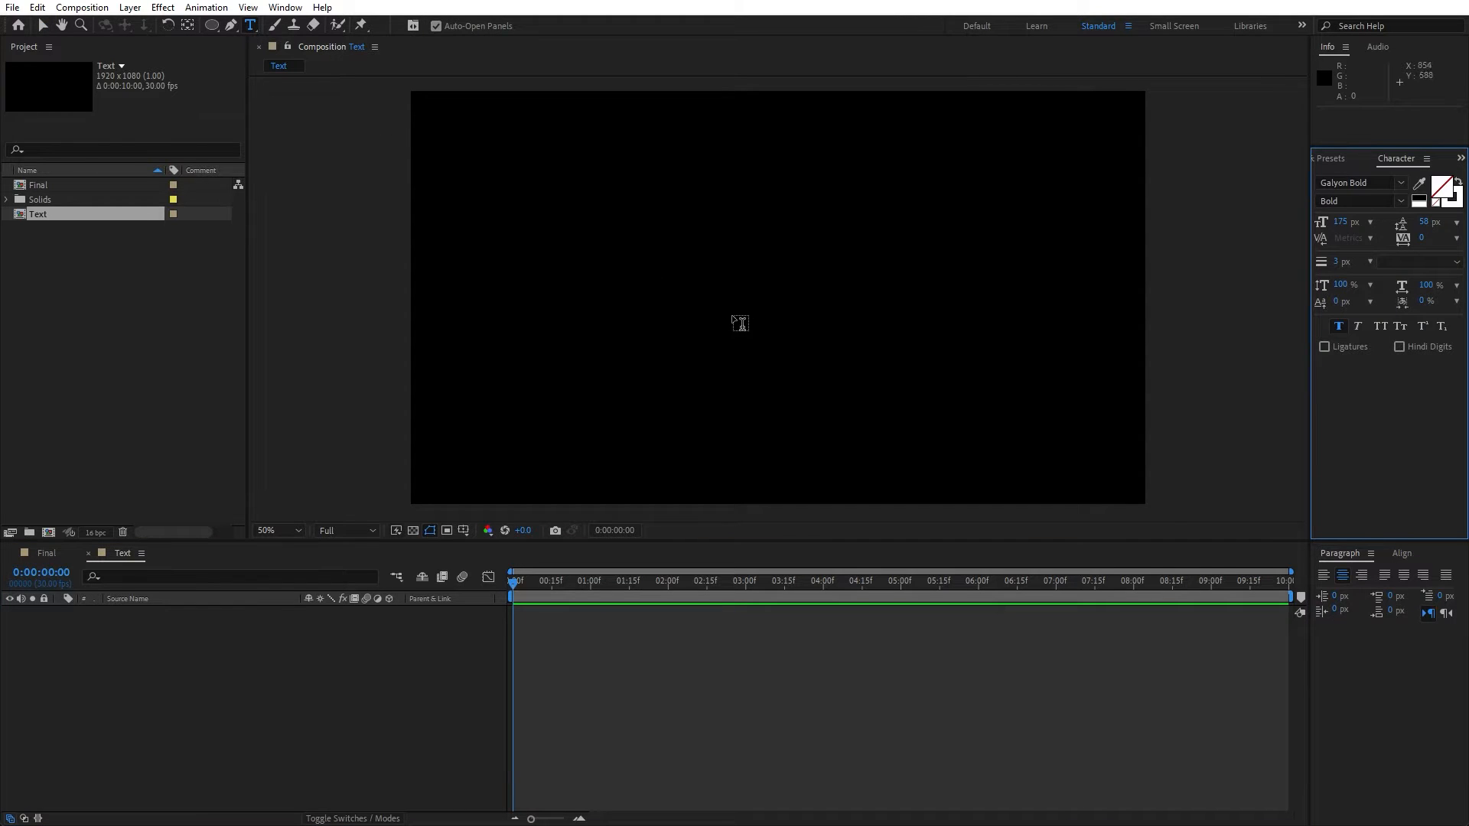
{"action": "left_click", "coordinate": [701, 324]}
{"action": "type", "text": "E"}
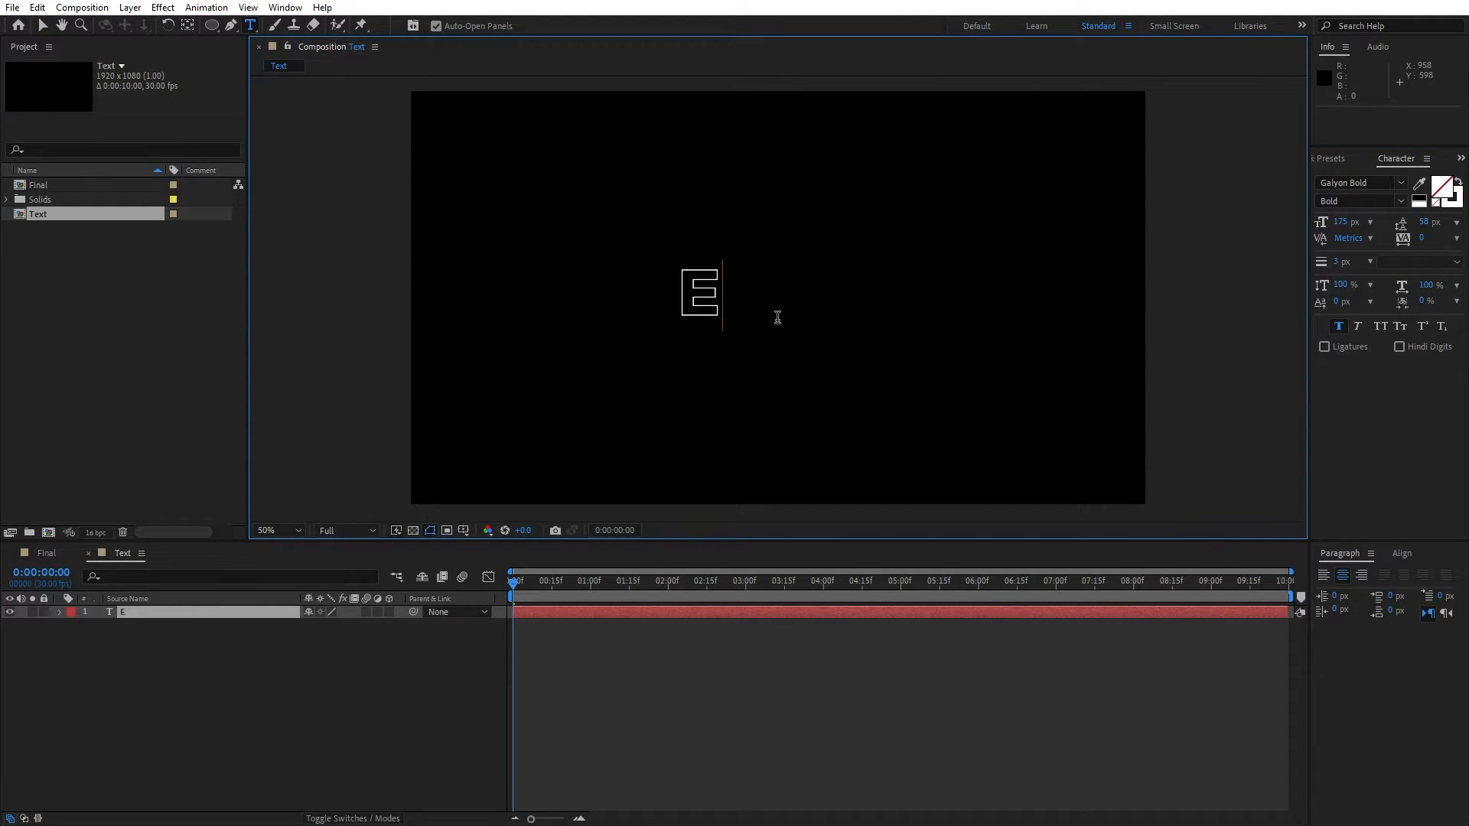
{"action": "type", "text": "CHO EFFECT"}
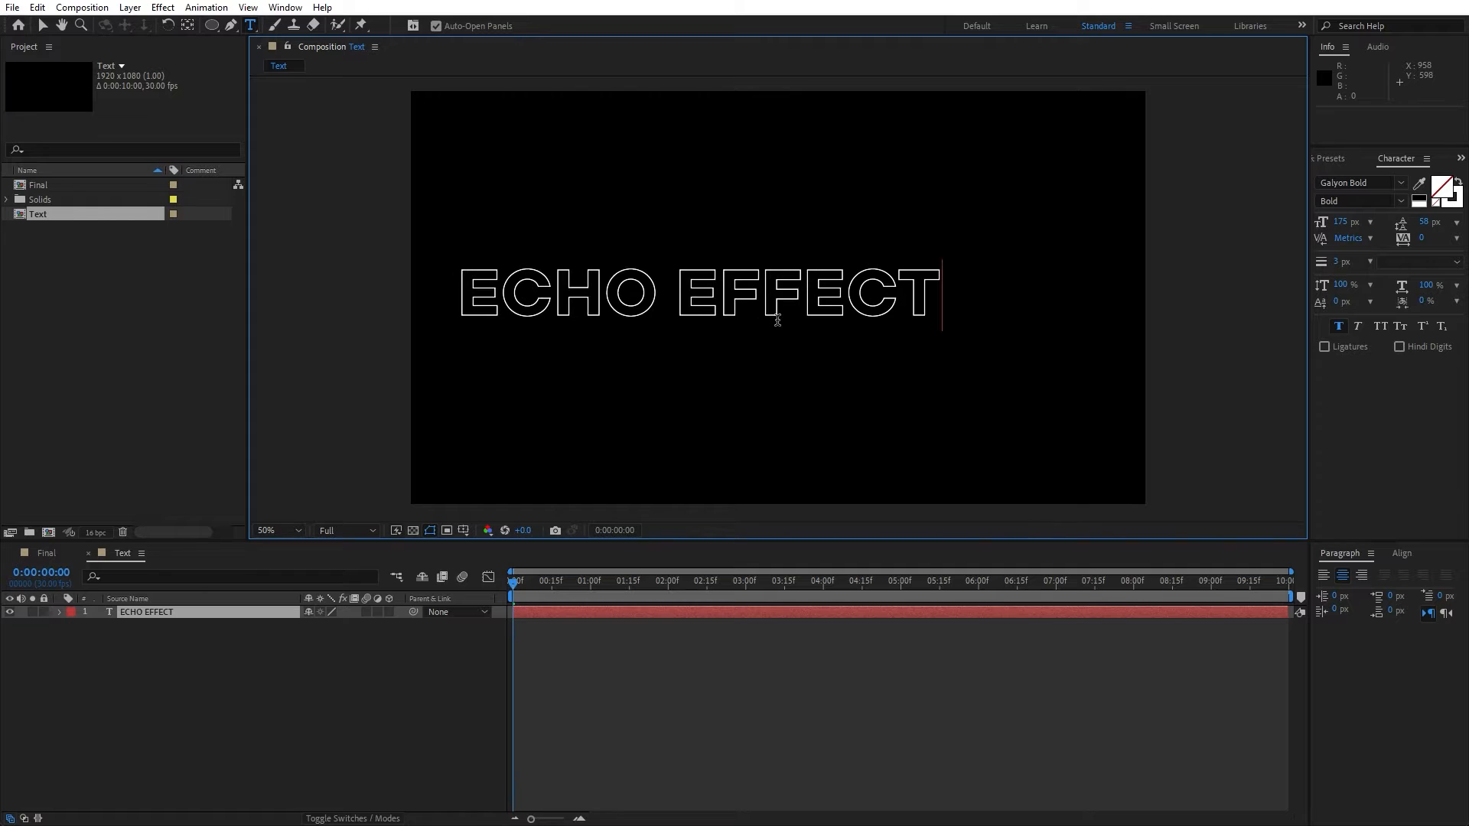
{"action": "left_click", "coordinate": [243, 646]}
- Center the ECHO EFFECT layer horizontally and vertically in the composition
{"action": "left_click", "coordinate": [415, 616]}
{"action": "left_click", "coordinate": [1402, 553]}
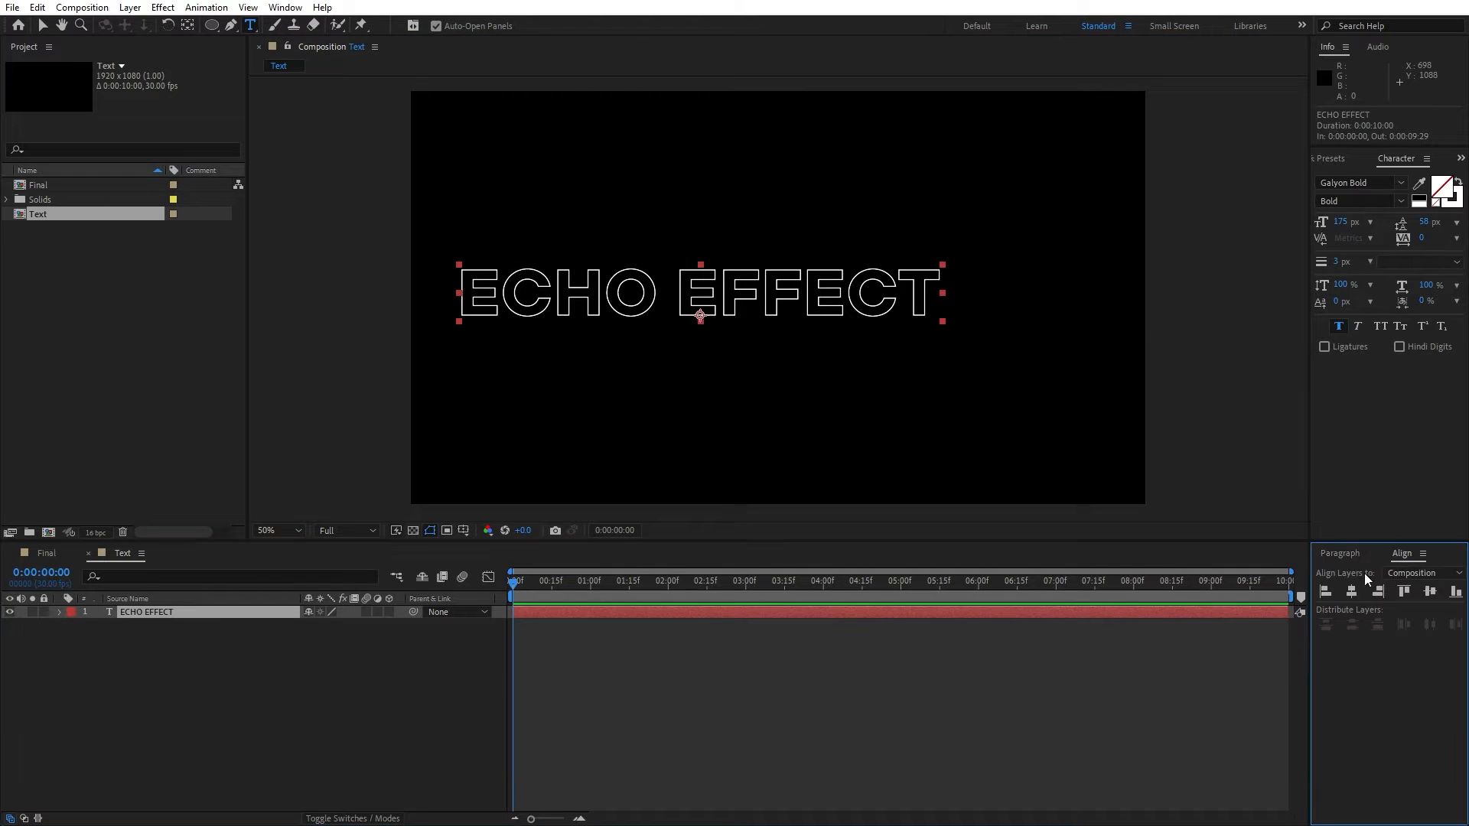
{"action": "left_click", "coordinate": [1352, 592]}
{"action": "left_click", "coordinate": [1430, 591]}
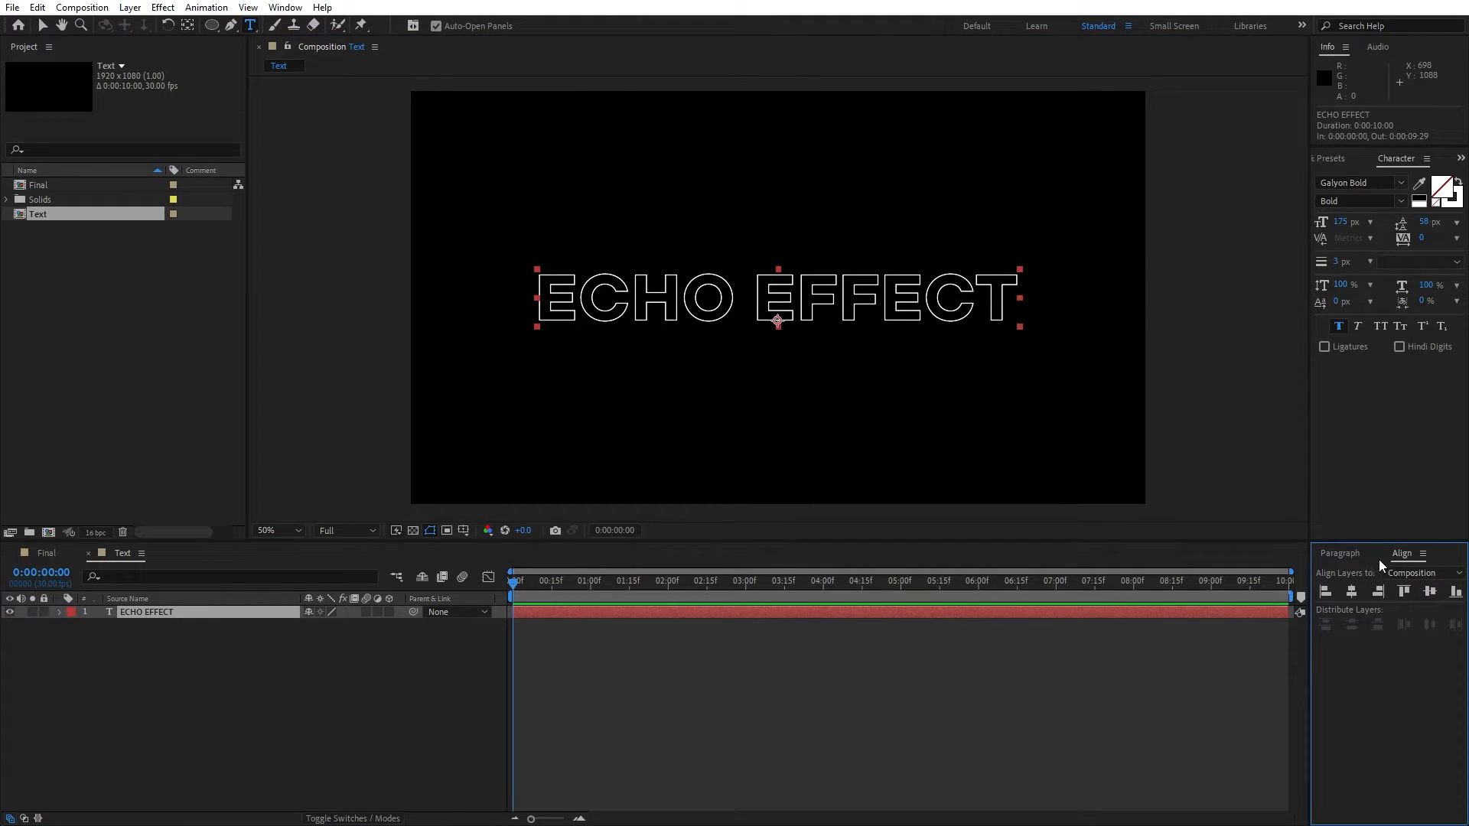
- Examine the font, size, fill and stroke settings of the ECHO EFFECT text, swapping fill and stroke and back
{"action": "left_click", "coordinate": [283, 9]}
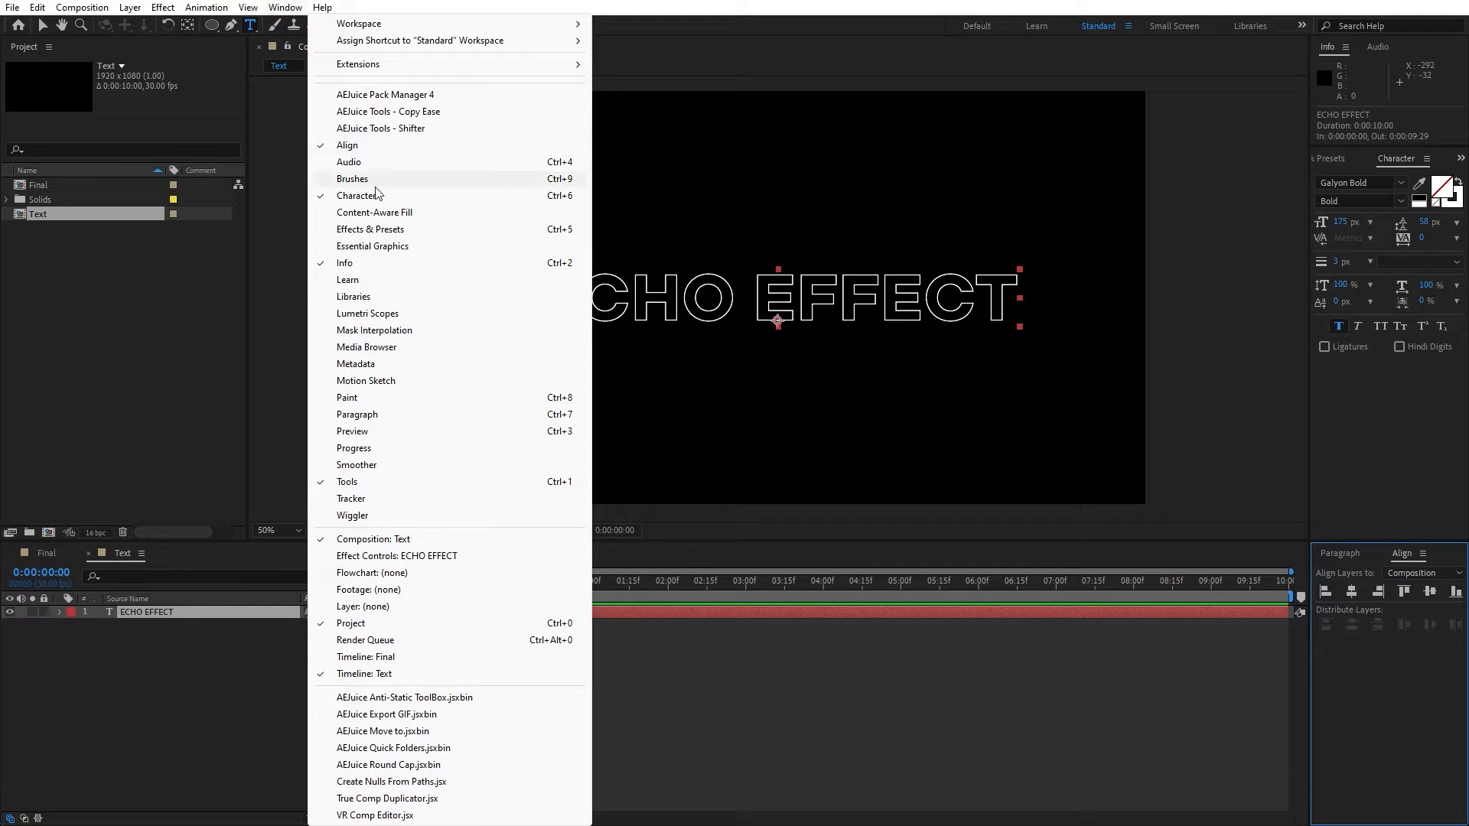
{"action": "left_click", "coordinate": [165, 639]}
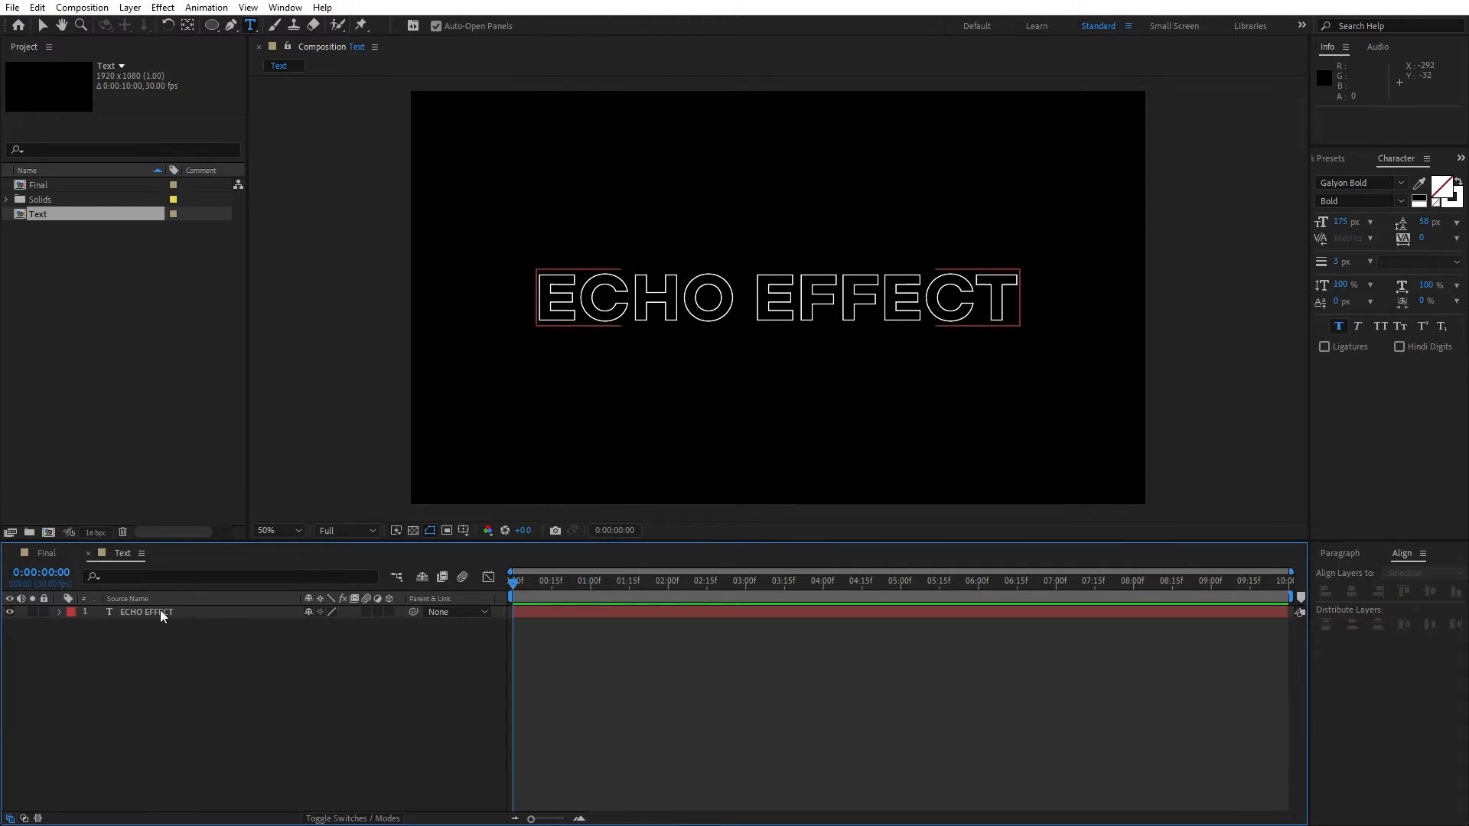
{"action": "double_click", "coordinate": [160, 612]}
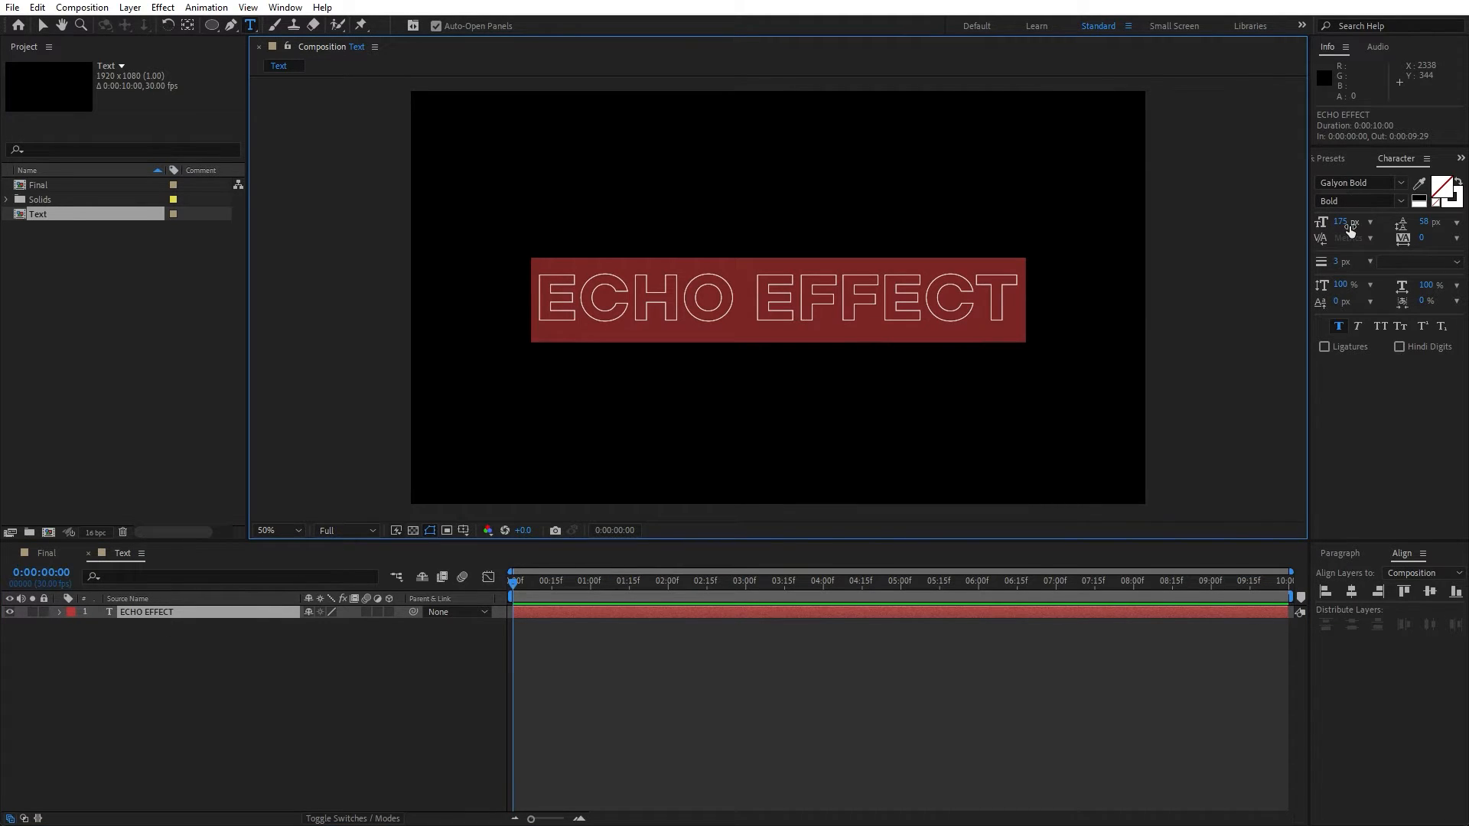
{"action": "left_click", "coordinate": [217, 741]}
{"action": "left_click", "coordinate": [177, 613]}
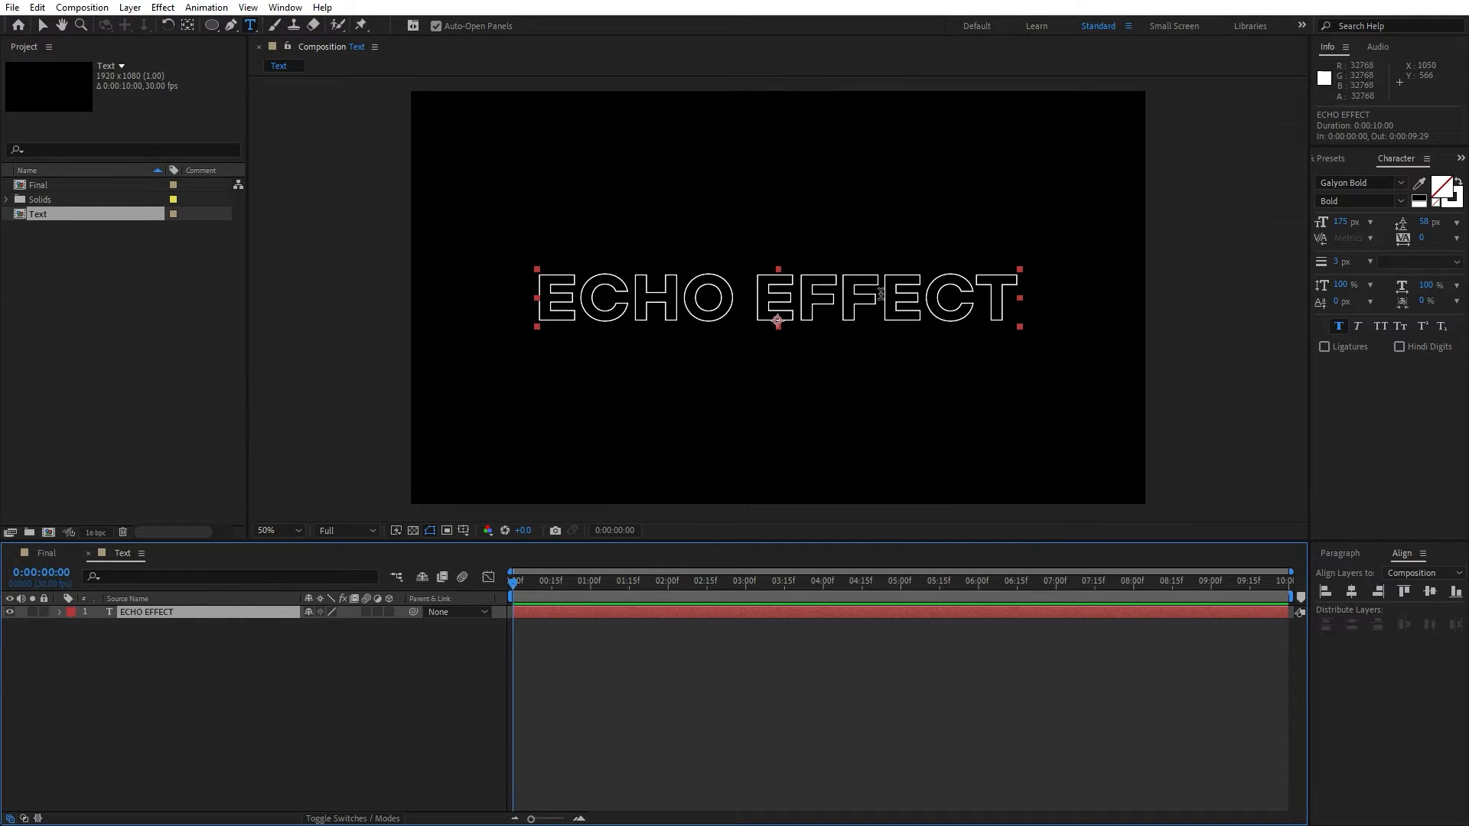
{"action": "left_click", "coordinate": [1459, 186]}
{"action": "left_click", "coordinate": [1460, 186]}
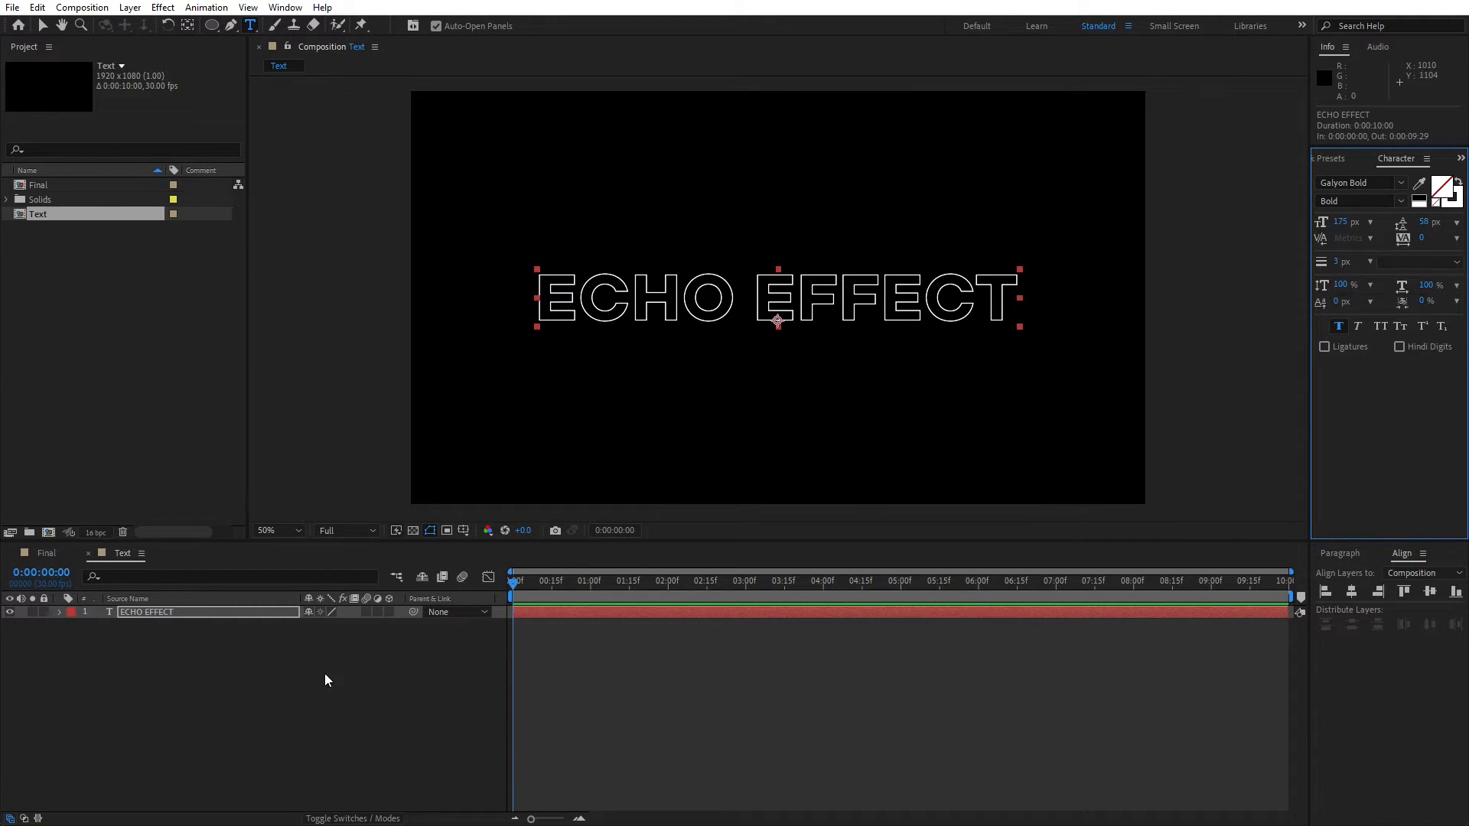
{"action": "left_click", "coordinate": [306, 680]}
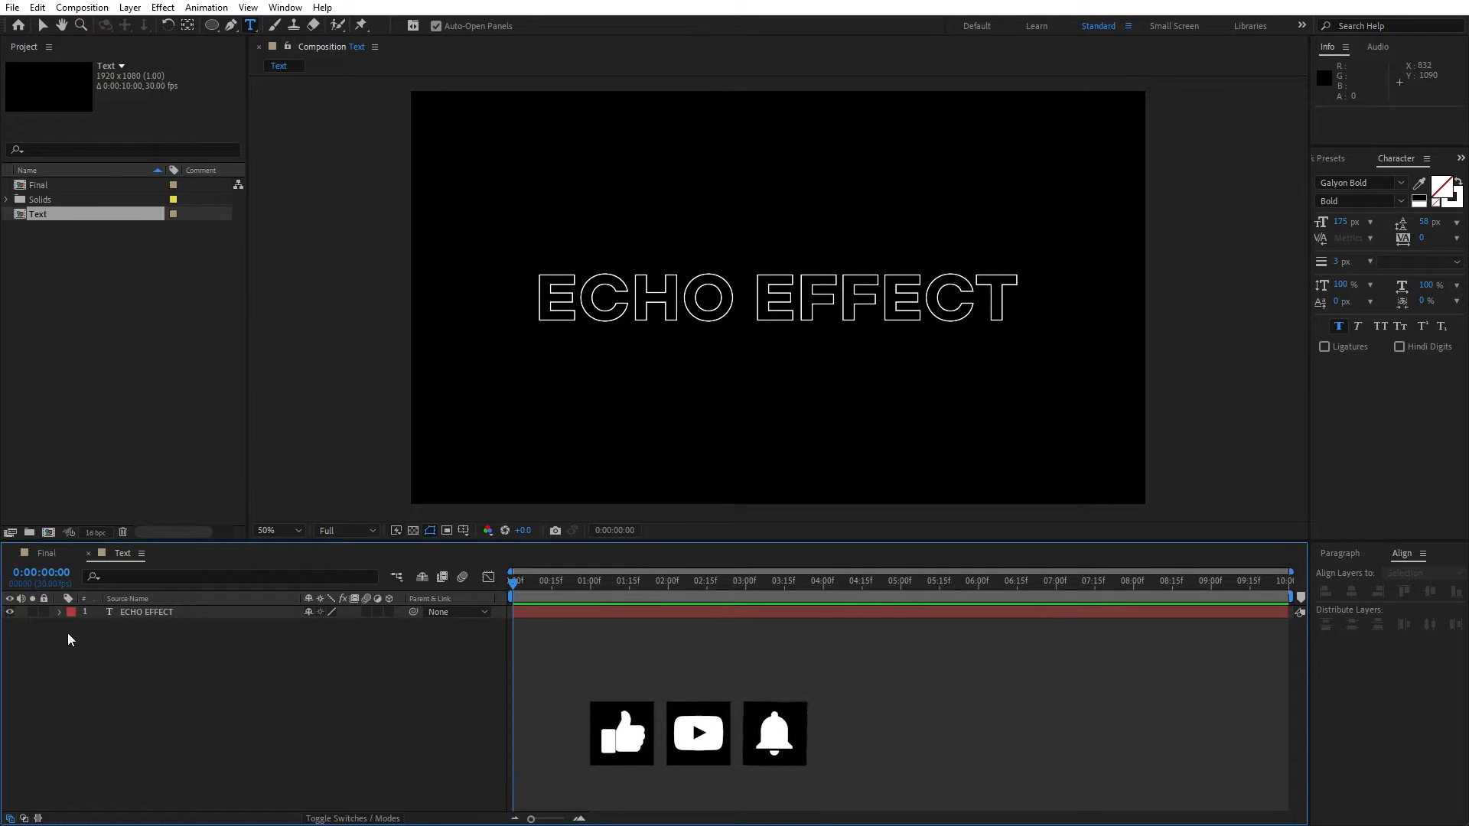
- Add a Position text animator to the ECHO EFFECT layer
{"action": "left_click", "coordinate": [61, 612]}
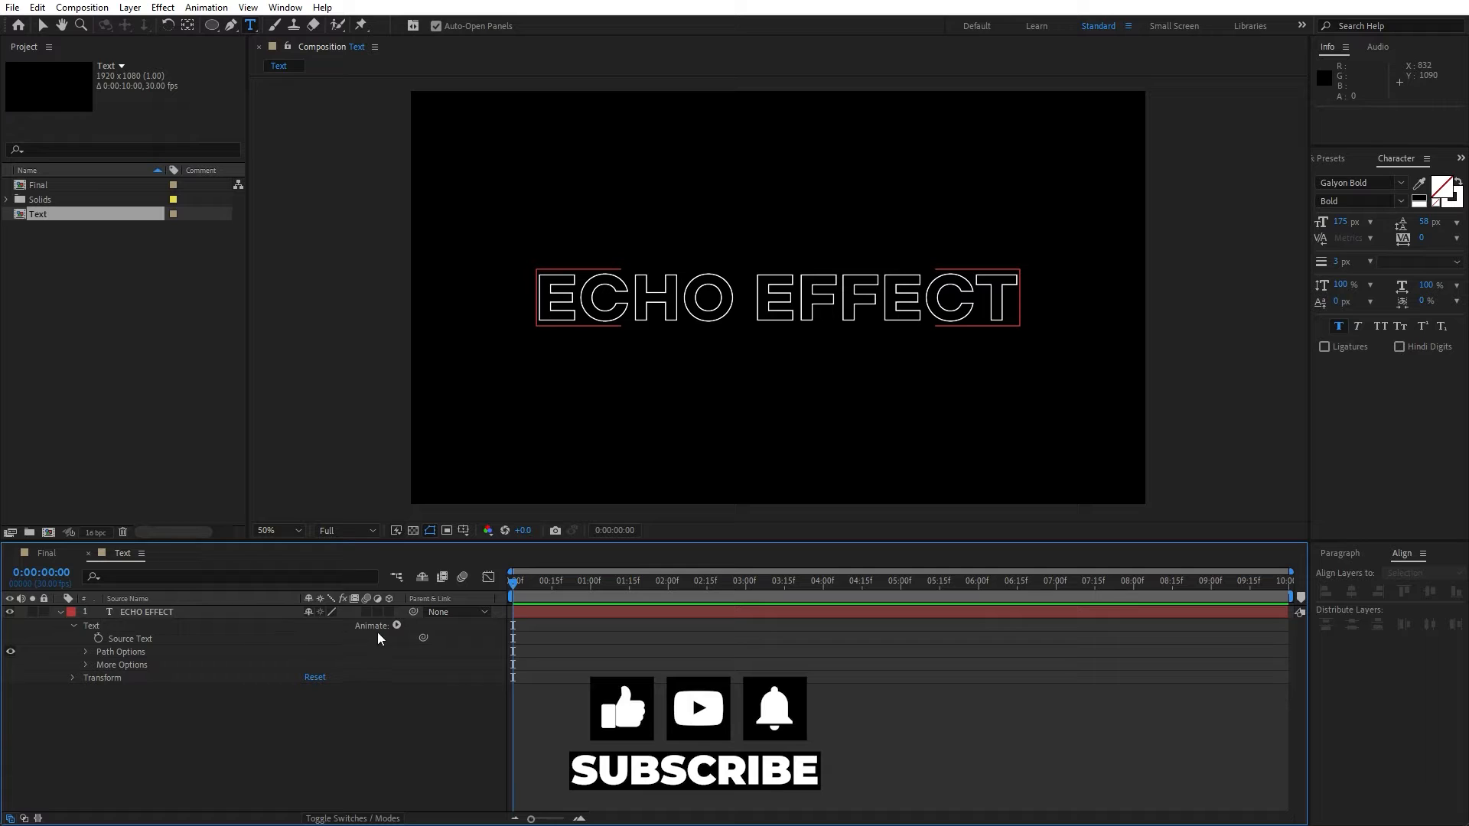
{"action": "left_click", "coordinate": [397, 626]}
{"action": "left_click", "coordinate": [484, 349]}
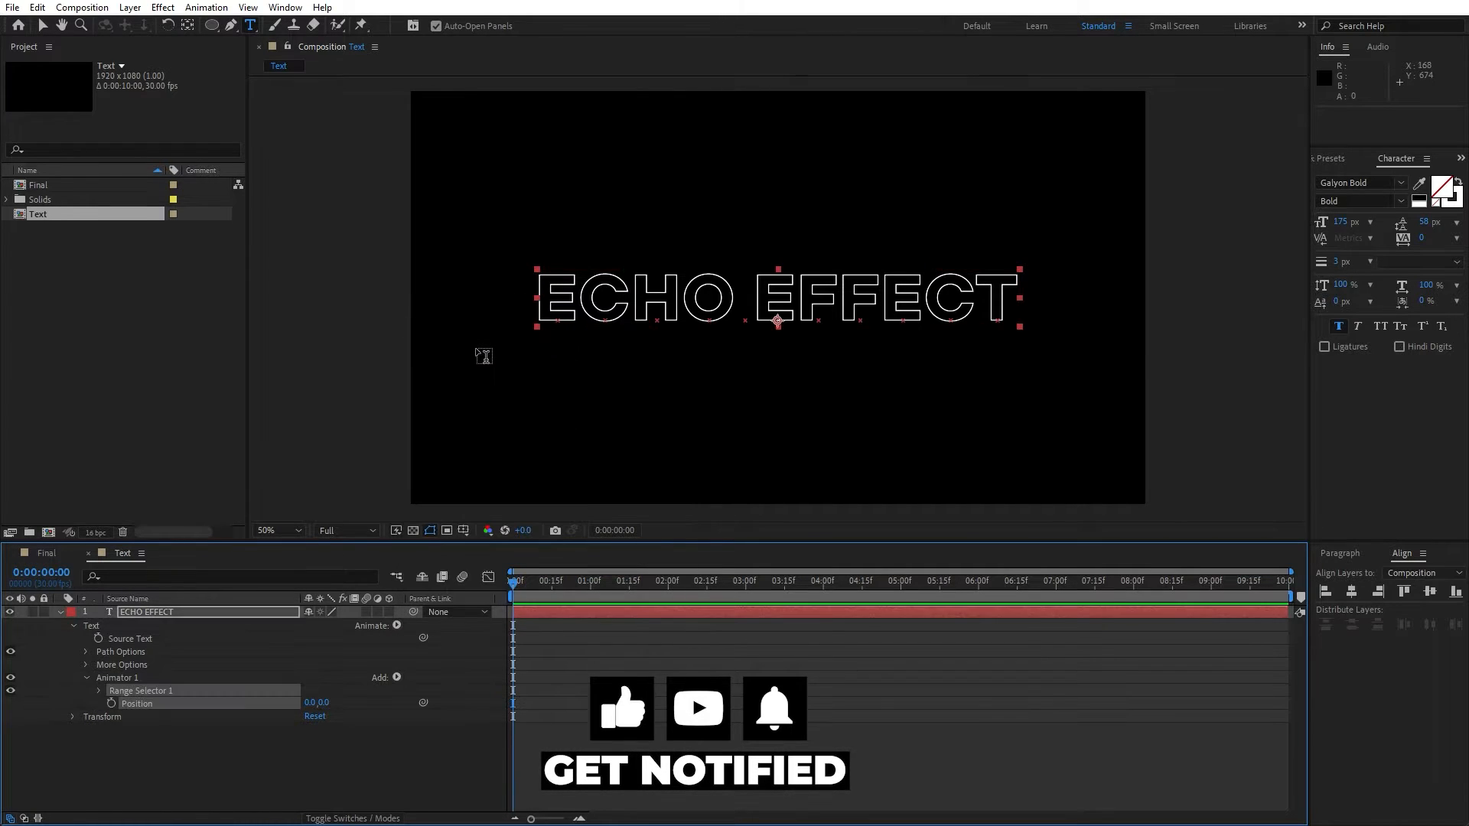
- Add an Opacity property to Animator 1 and set the animator's Position to 0, -450
{"action": "left_click", "coordinate": [397, 678]}
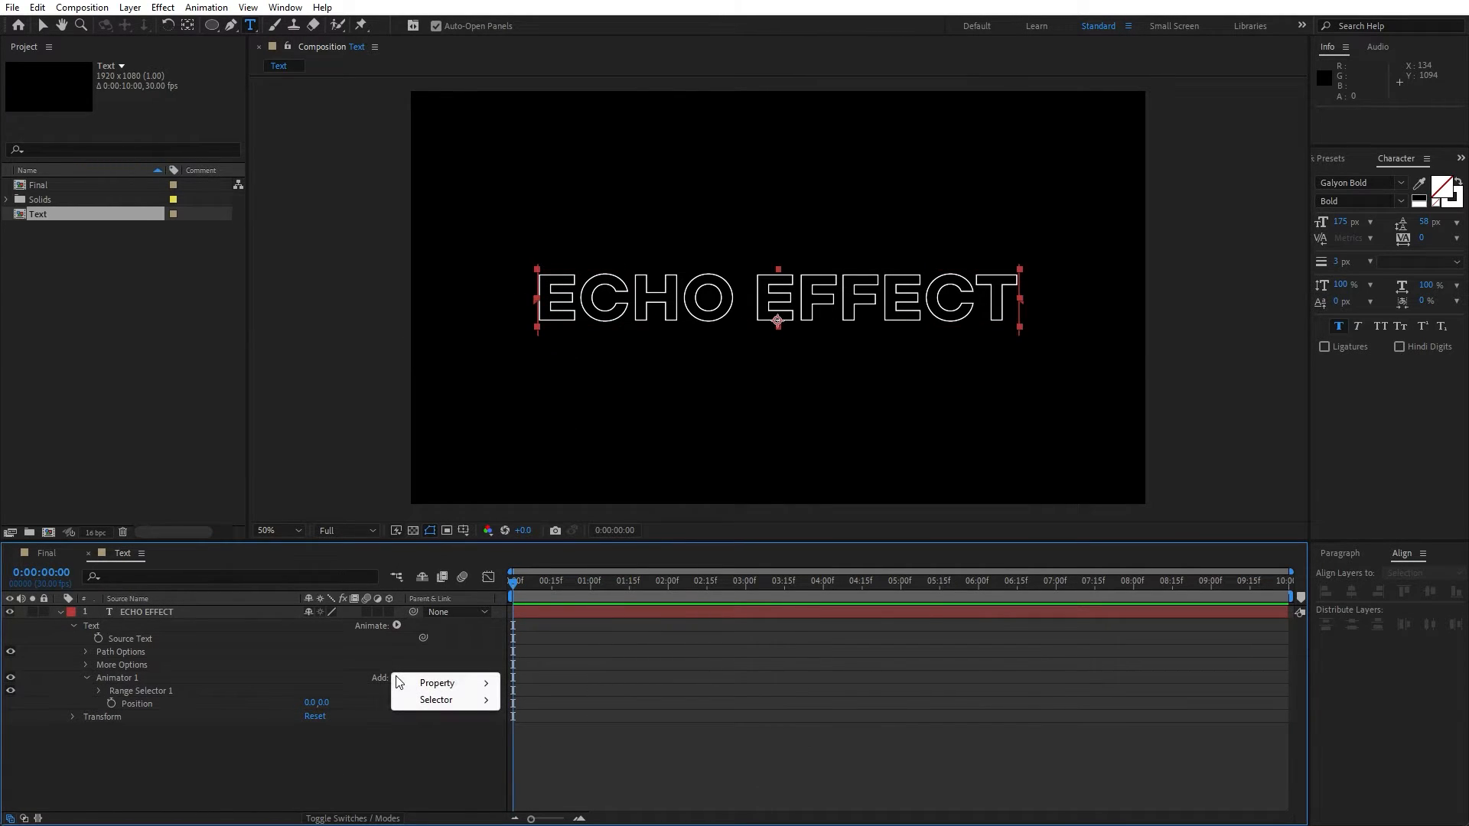
{"action": "mouse_move", "coordinate": [443, 685]}
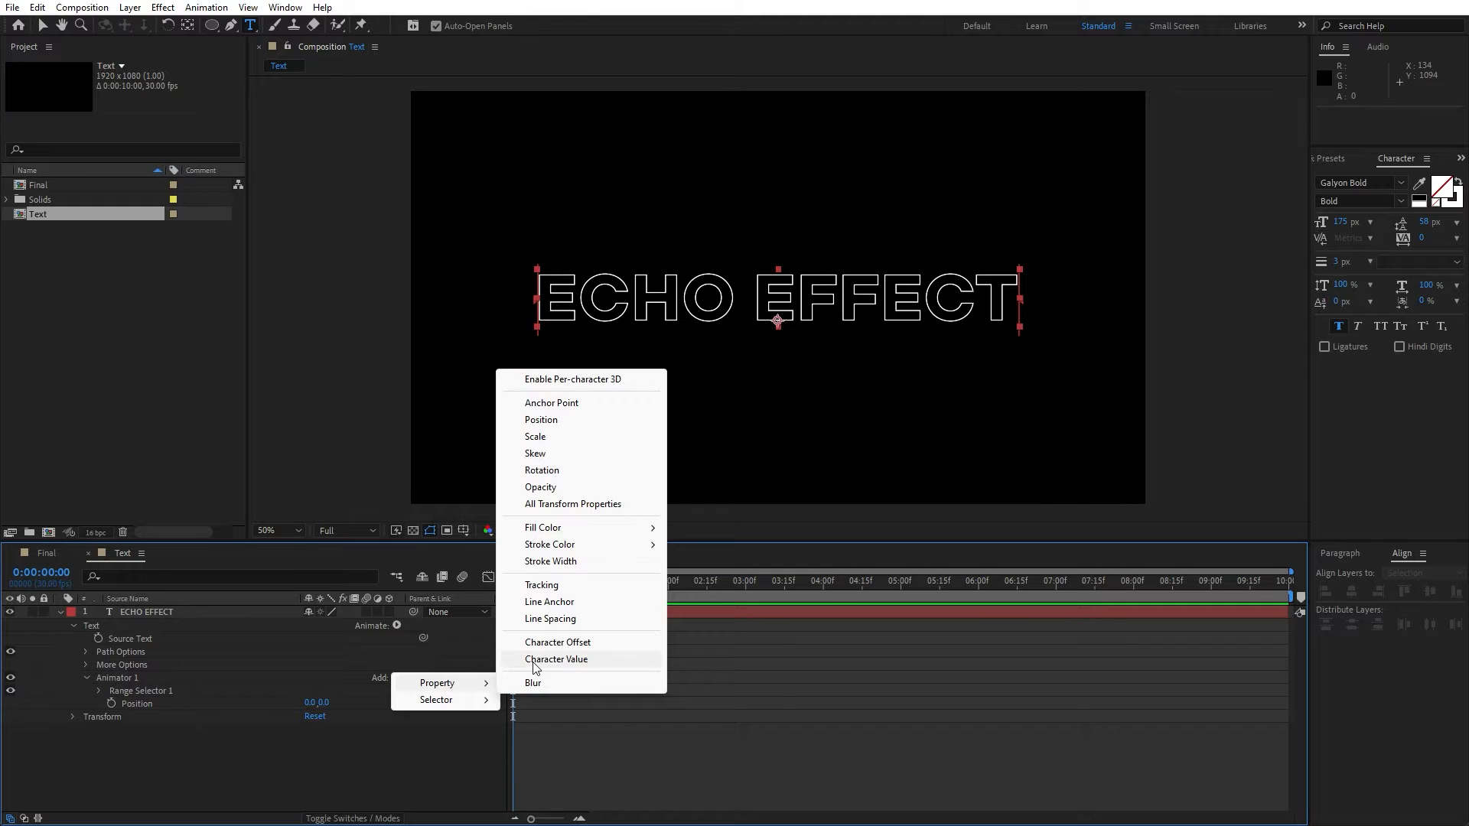
{"action": "left_click", "coordinate": [547, 488]}
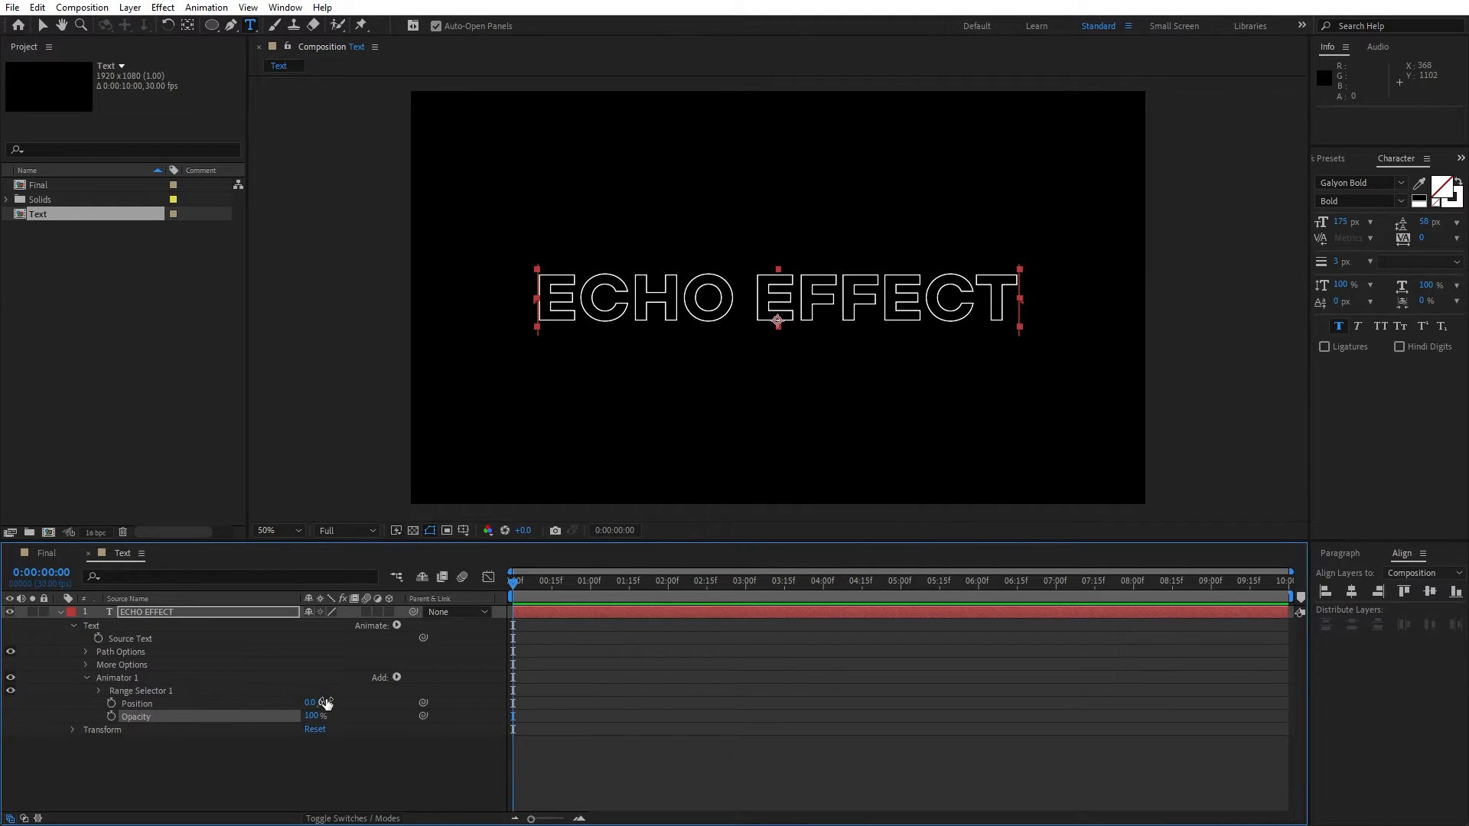
{"action": "left_click", "coordinate": [326, 702]}
{"action": "type", "text": "-450"}
{"action": "left_click", "coordinate": [308, 809]}
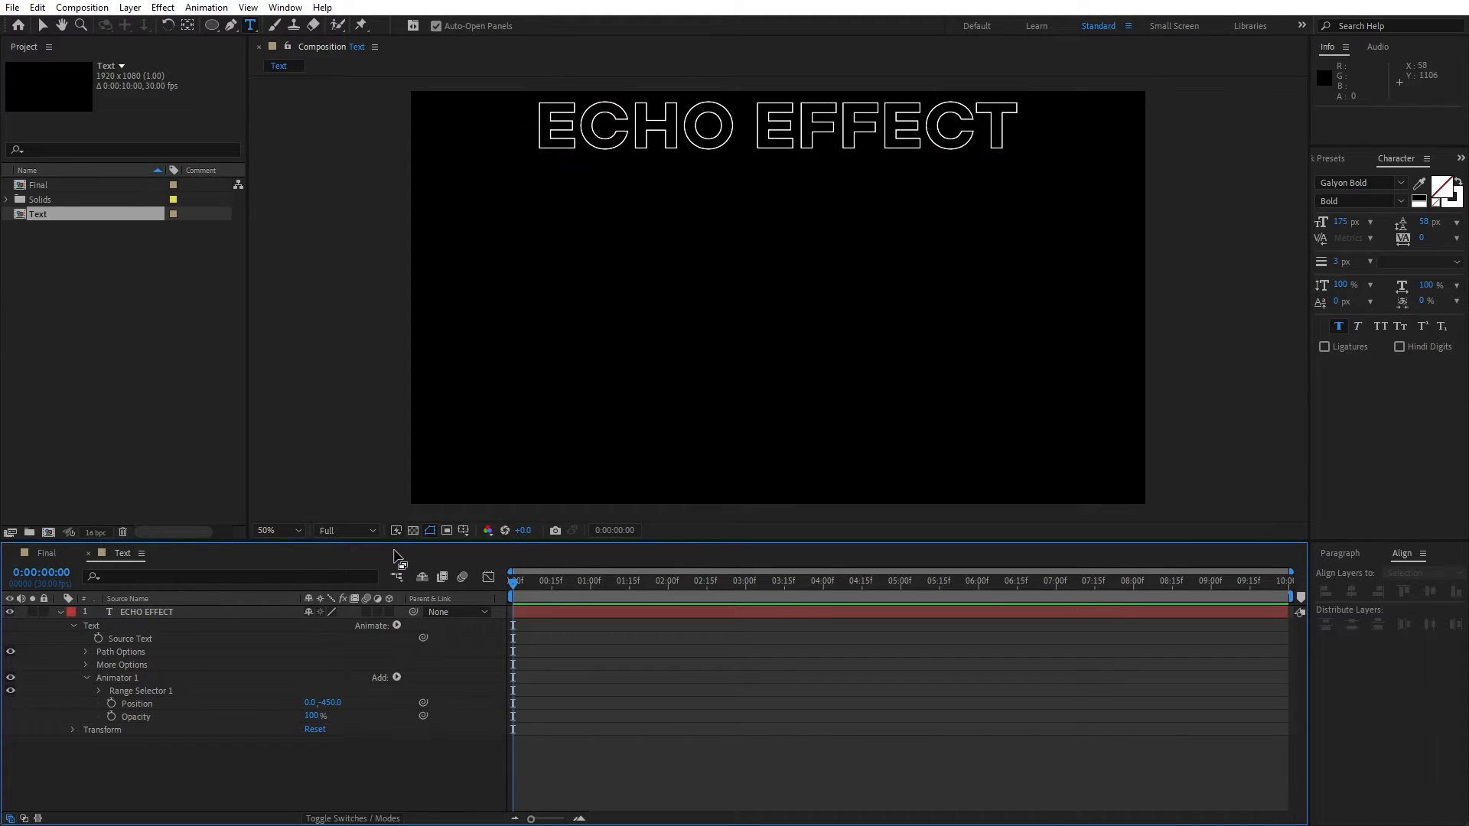
{"action": "key", "text": "v"}
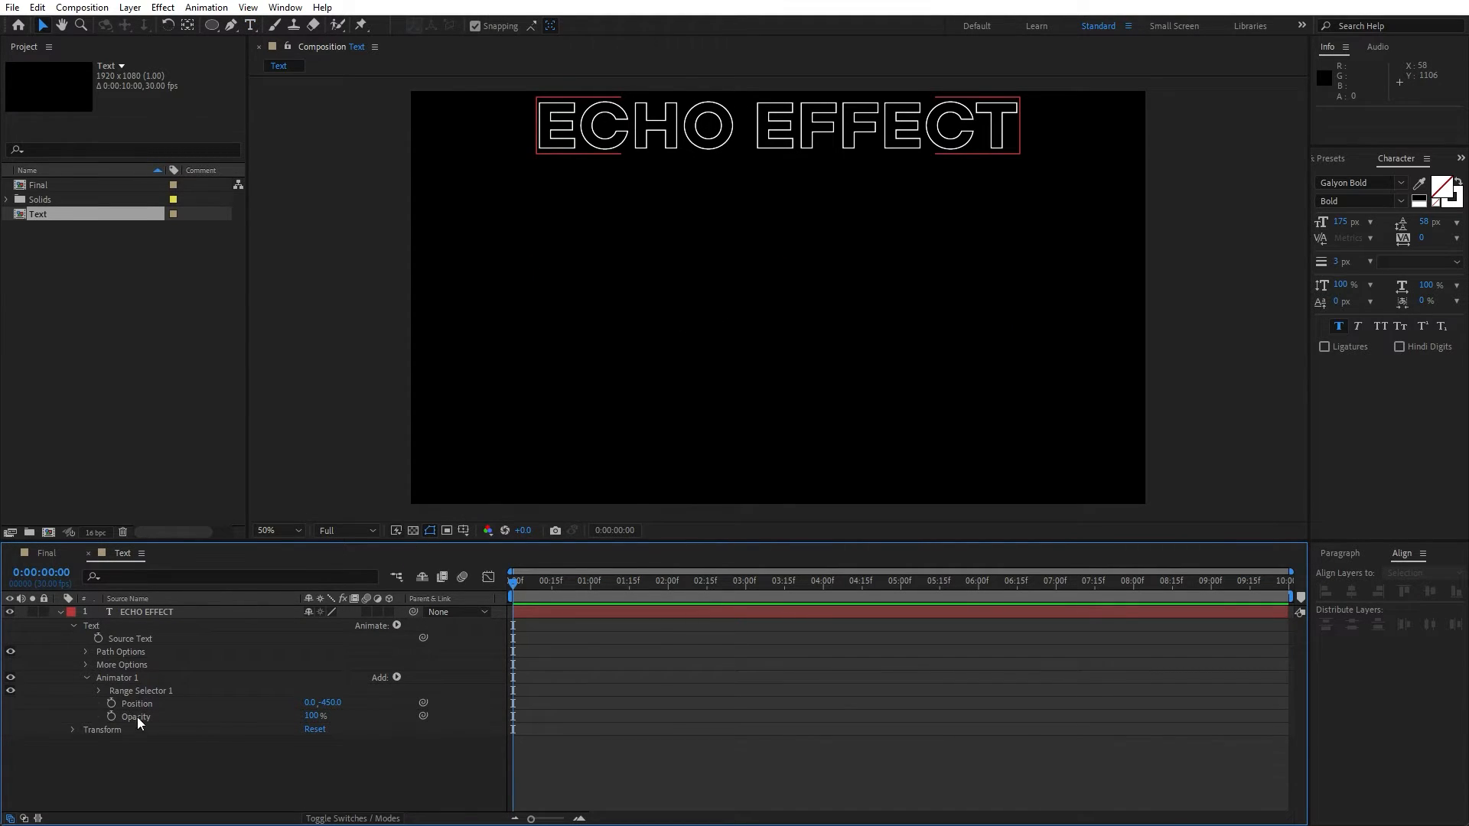
- Keyframe Range Selector 1 at 0:00:00:00 with Start at 0% and Offset at -100%
{"action": "left_click", "coordinate": [99, 691]}
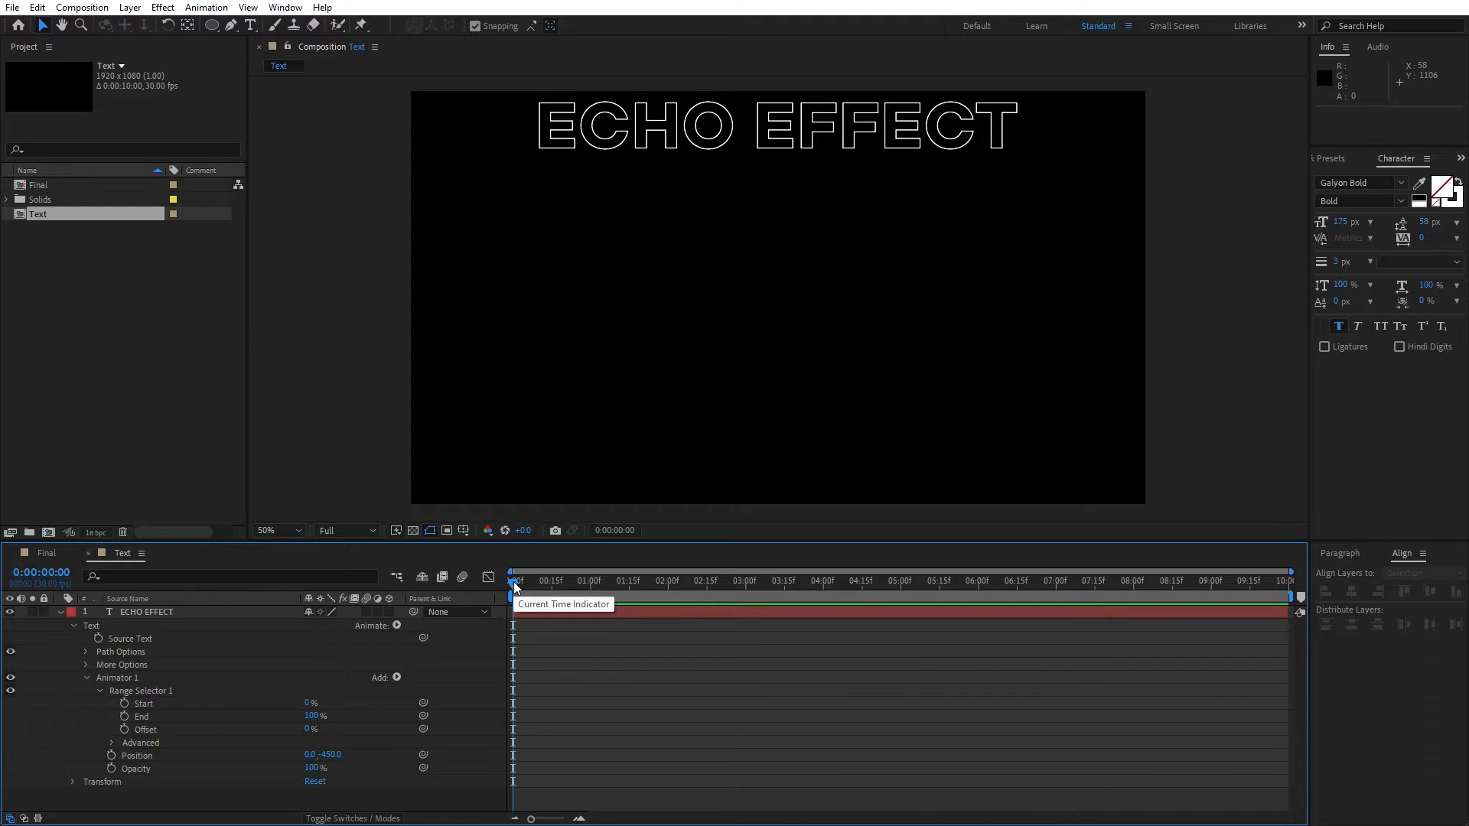
{"action": "left_click", "coordinate": [126, 704]}
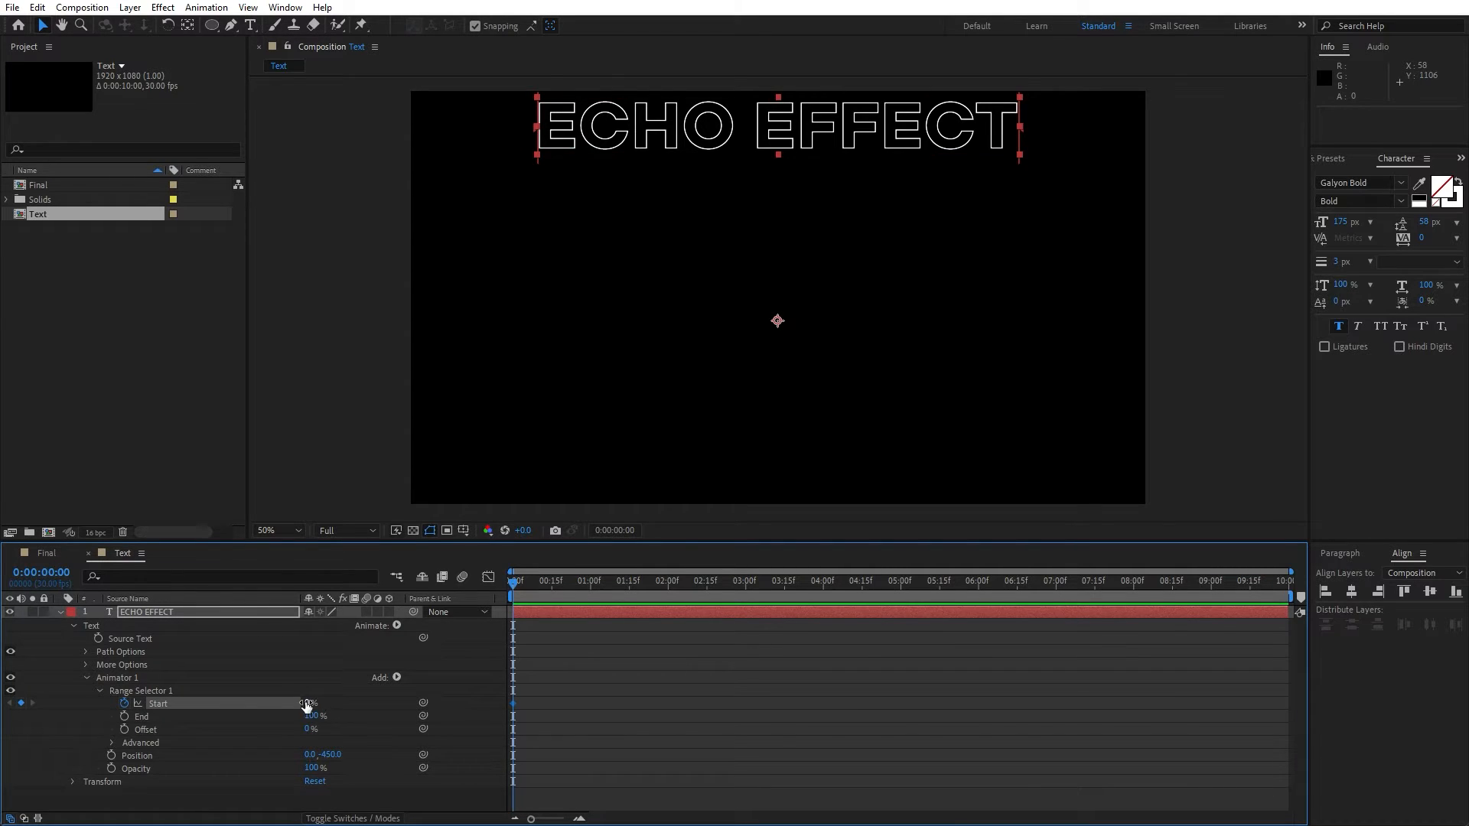
{"action": "left_click", "coordinate": [125, 730]}
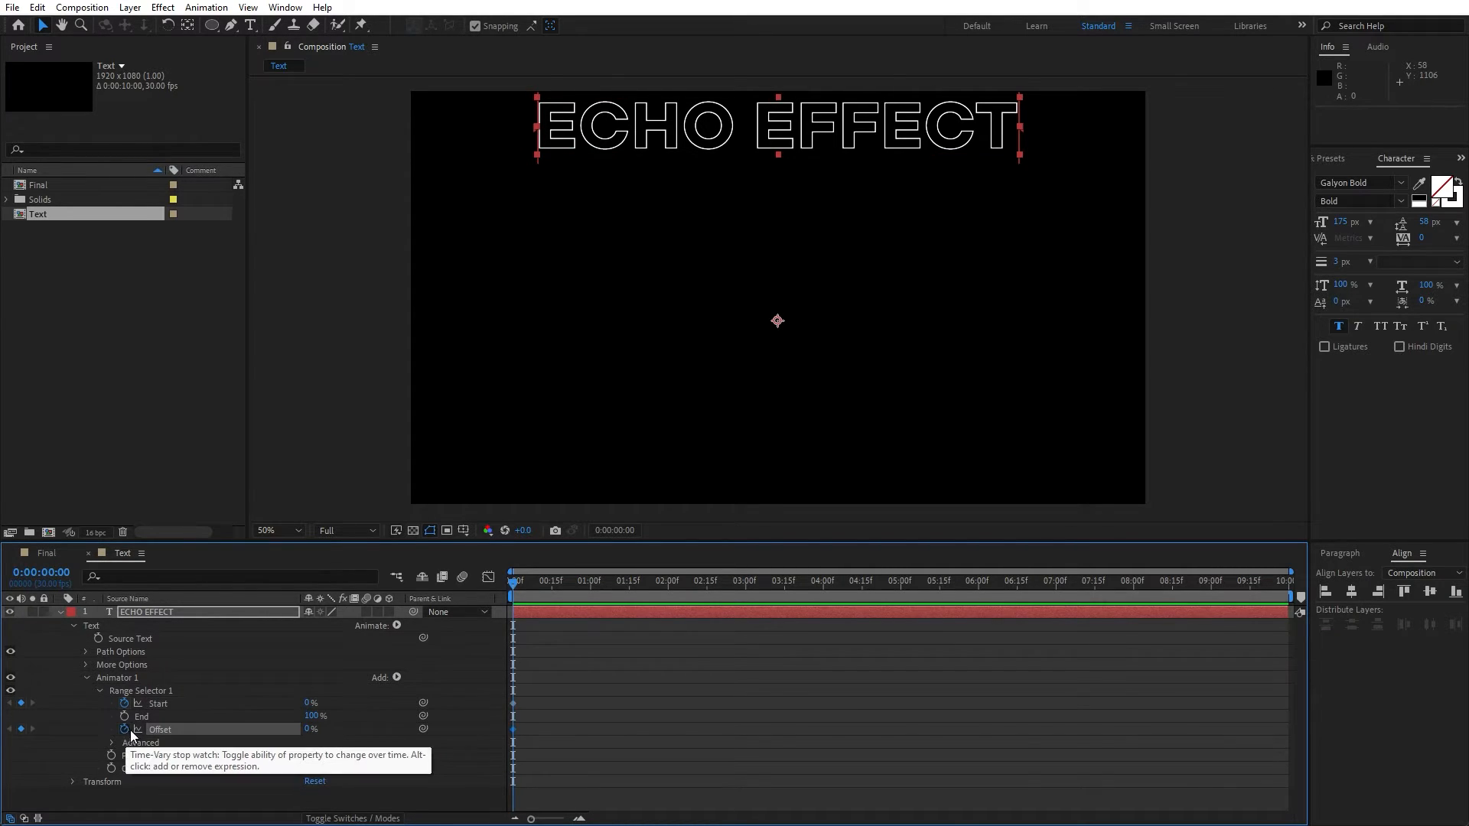
{"action": "left_click", "coordinate": [309, 729]}
{"action": "type", "text": "-100"}
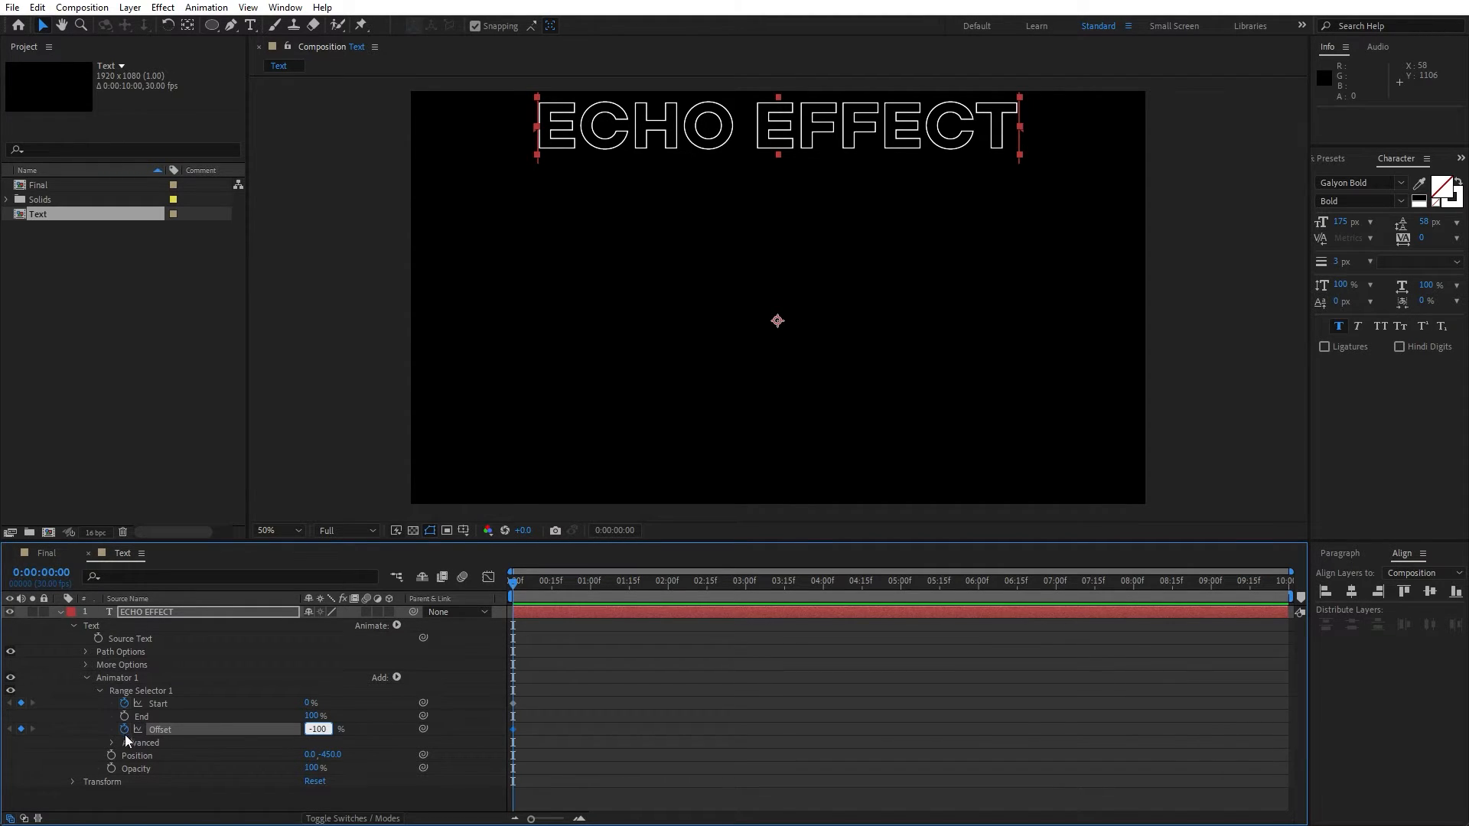
{"action": "left_click", "coordinate": [390, 676]}
- Set the range selector's Start and Offset both to 100% at 0:00:02:01, then scrub through the animation
{"action": "left_click_drag", "start_coordinate": [517, 581], "coordinate": [674, 583]}
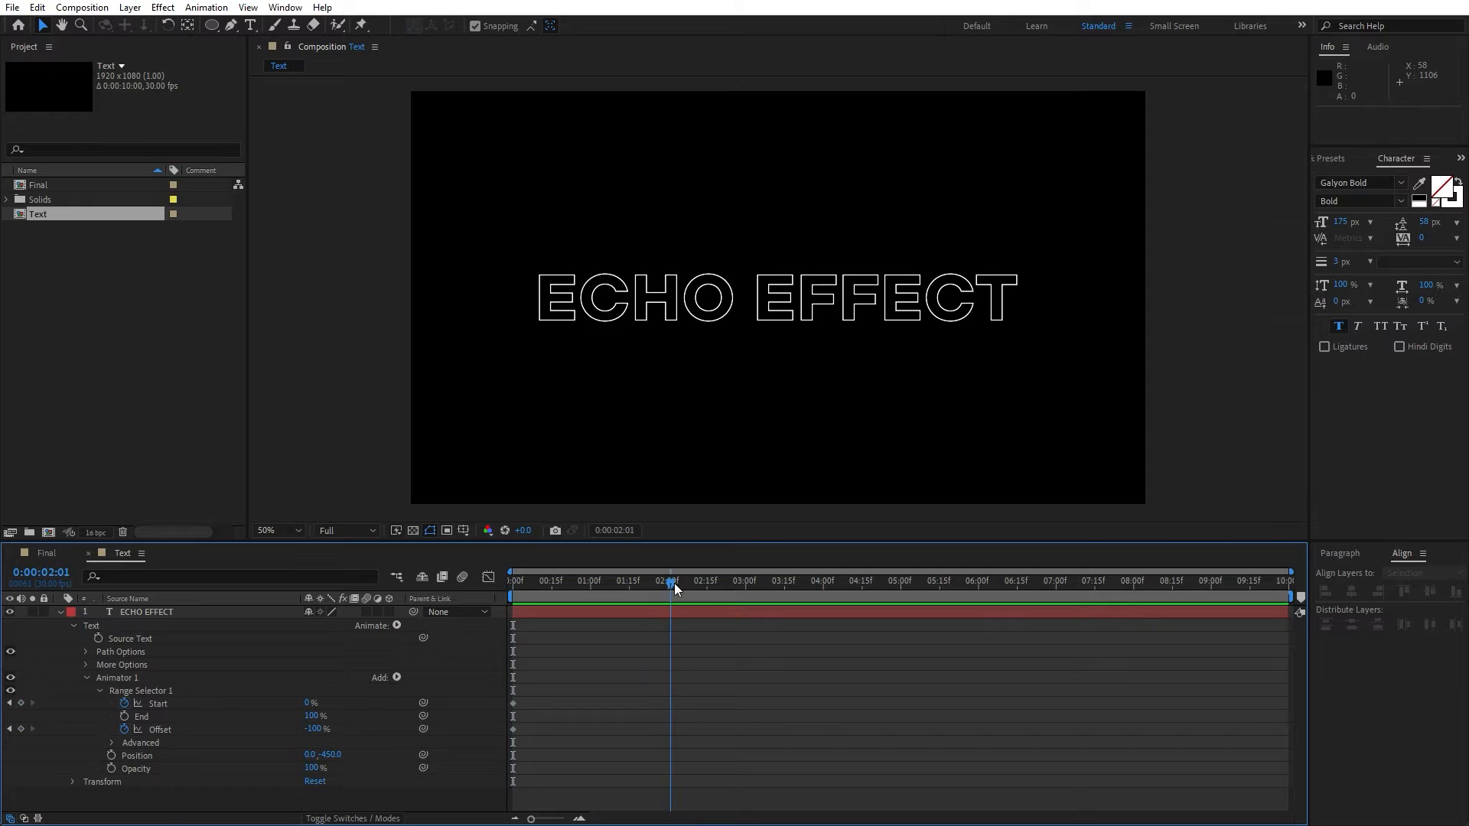
{"action": "left_click", "coordinate": [310, 703]}
{"action": "type", "text": "100"}
{"action": "key", "text": "Return"}
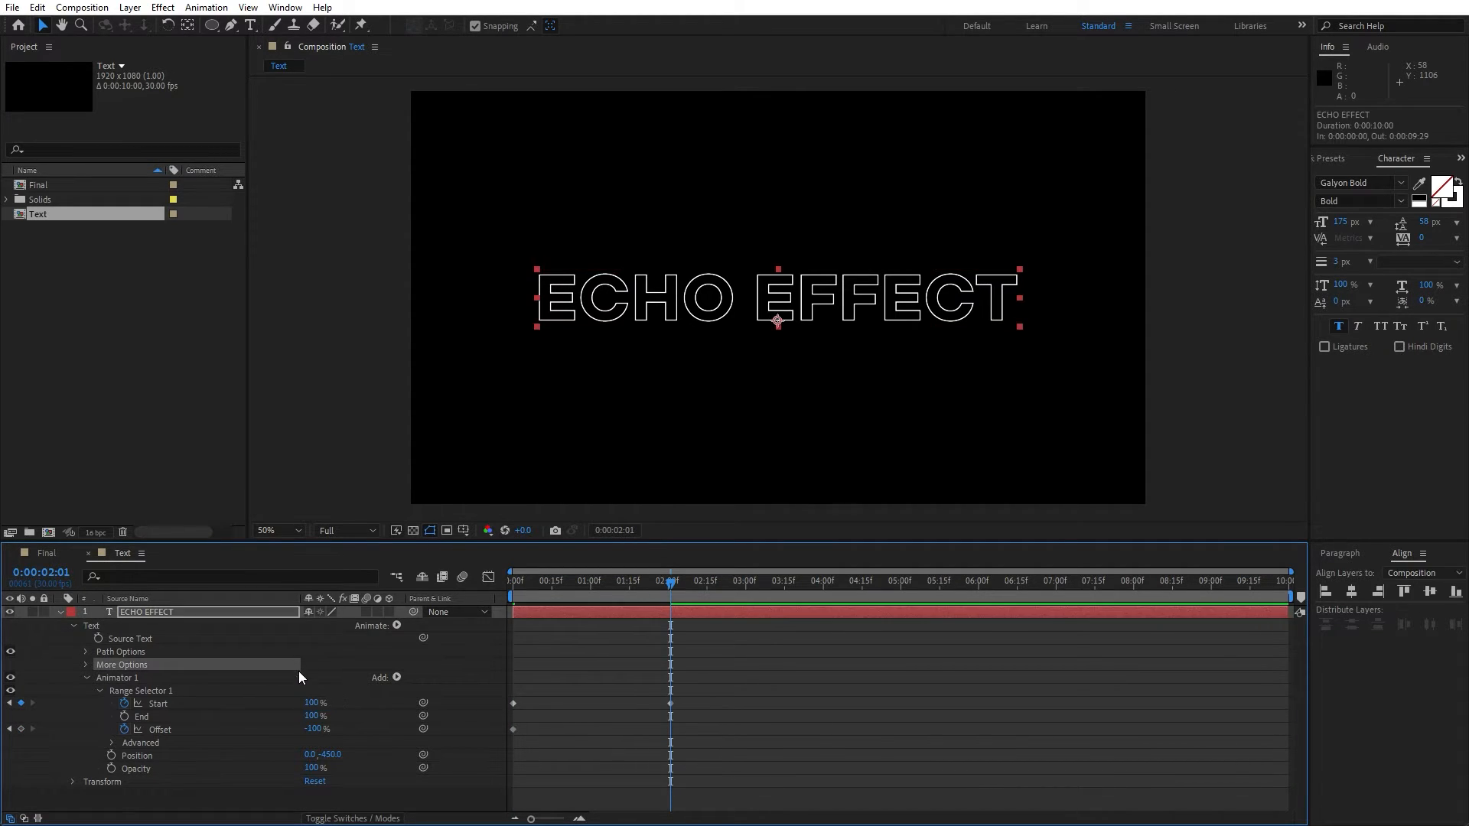
{"action": "left_click", "coordinate": [315, 730]}
{"action": "type", "text": "100"}
{"action": "key", "text": "Return"}
{"action": "left_click_drag", "start_coordinate": [528, 591], "coordinate": [689, 600]}
- Set the range selector's advanced Shape to Ramp Up, with Ease High and Ease Low at 50%
{"action": "left_click", "coordinate": [110, 744]}
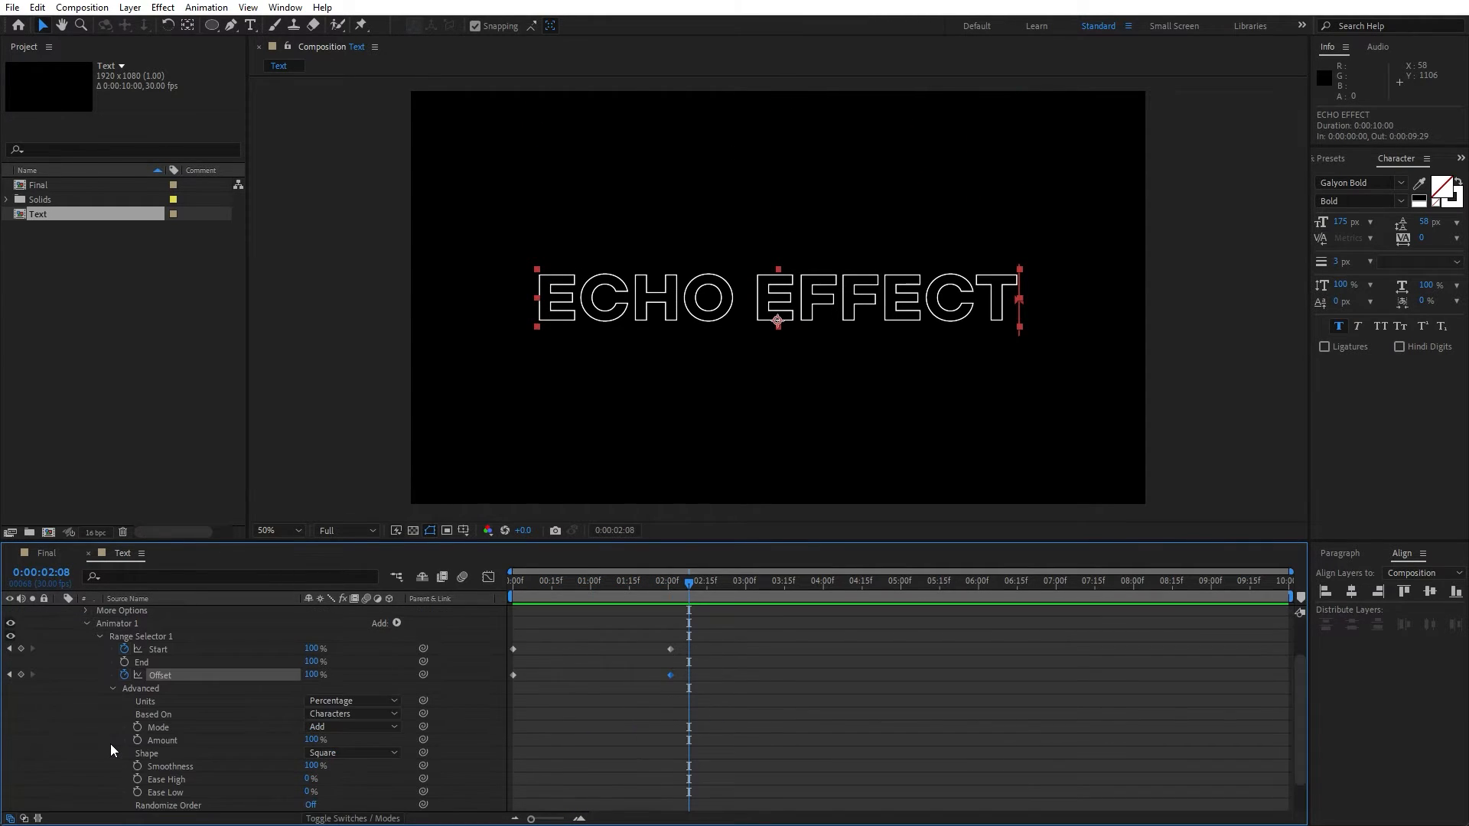
{"action": "left_click", "coordinate": [325, 753]}
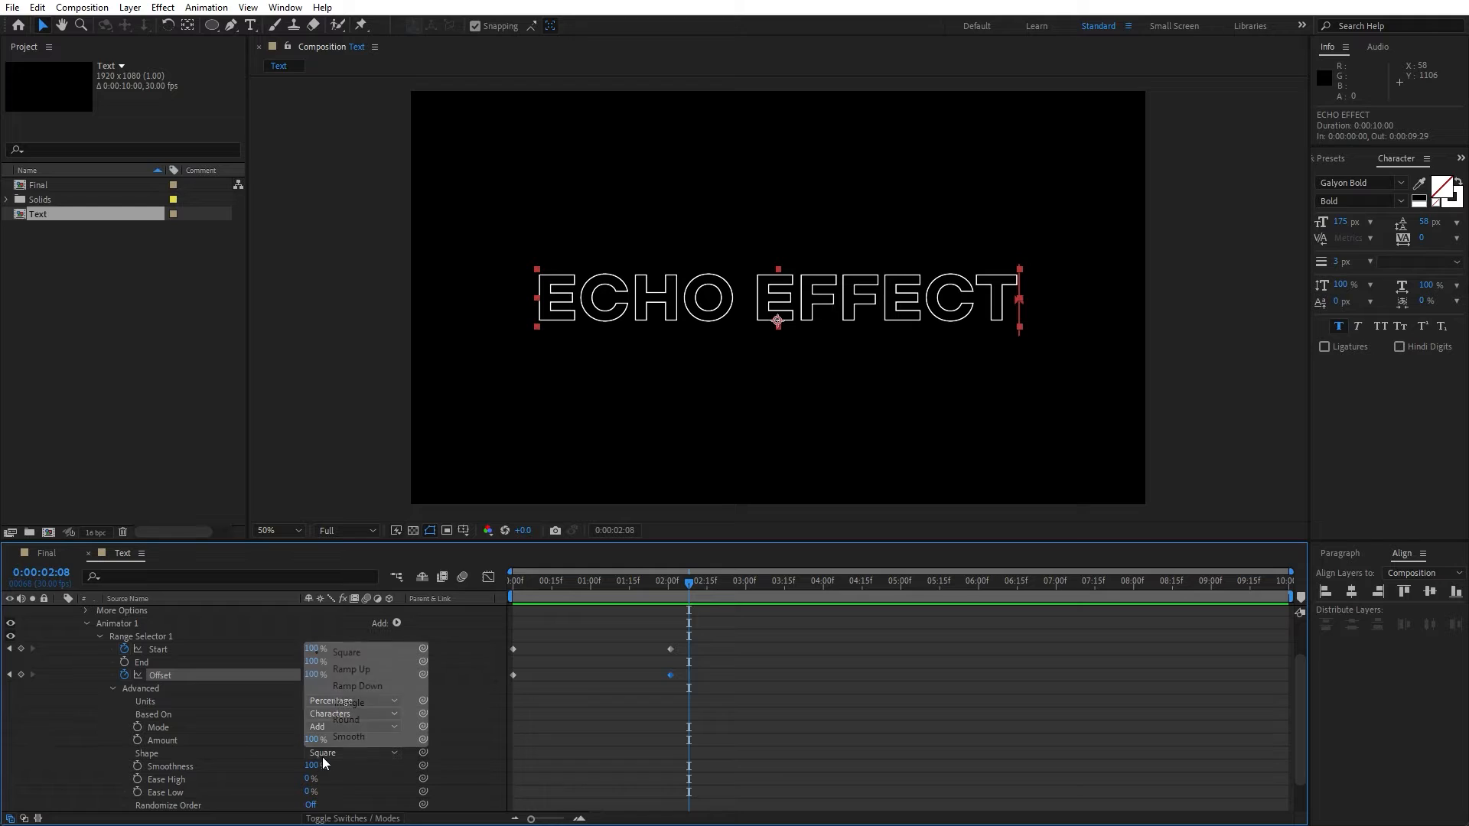
{"action": "left_click", "coordinate": [368, 670]}
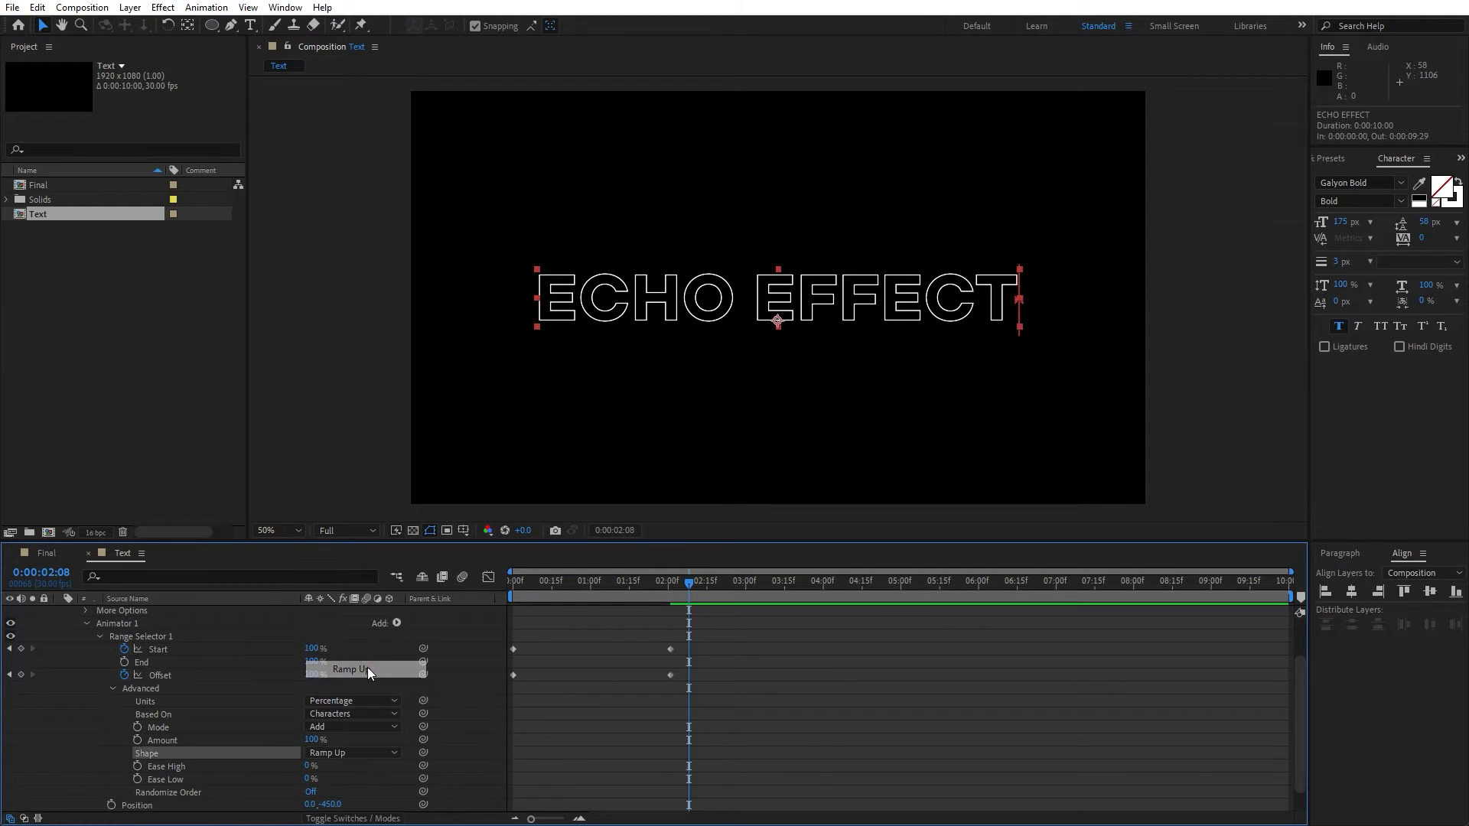
{"action": "left_click", "coordinate": [310, 766]}
{"action": "type", "text": "50"}
{"action": "key", "text": "Tab"}
{"action": "type", "text": "50"}
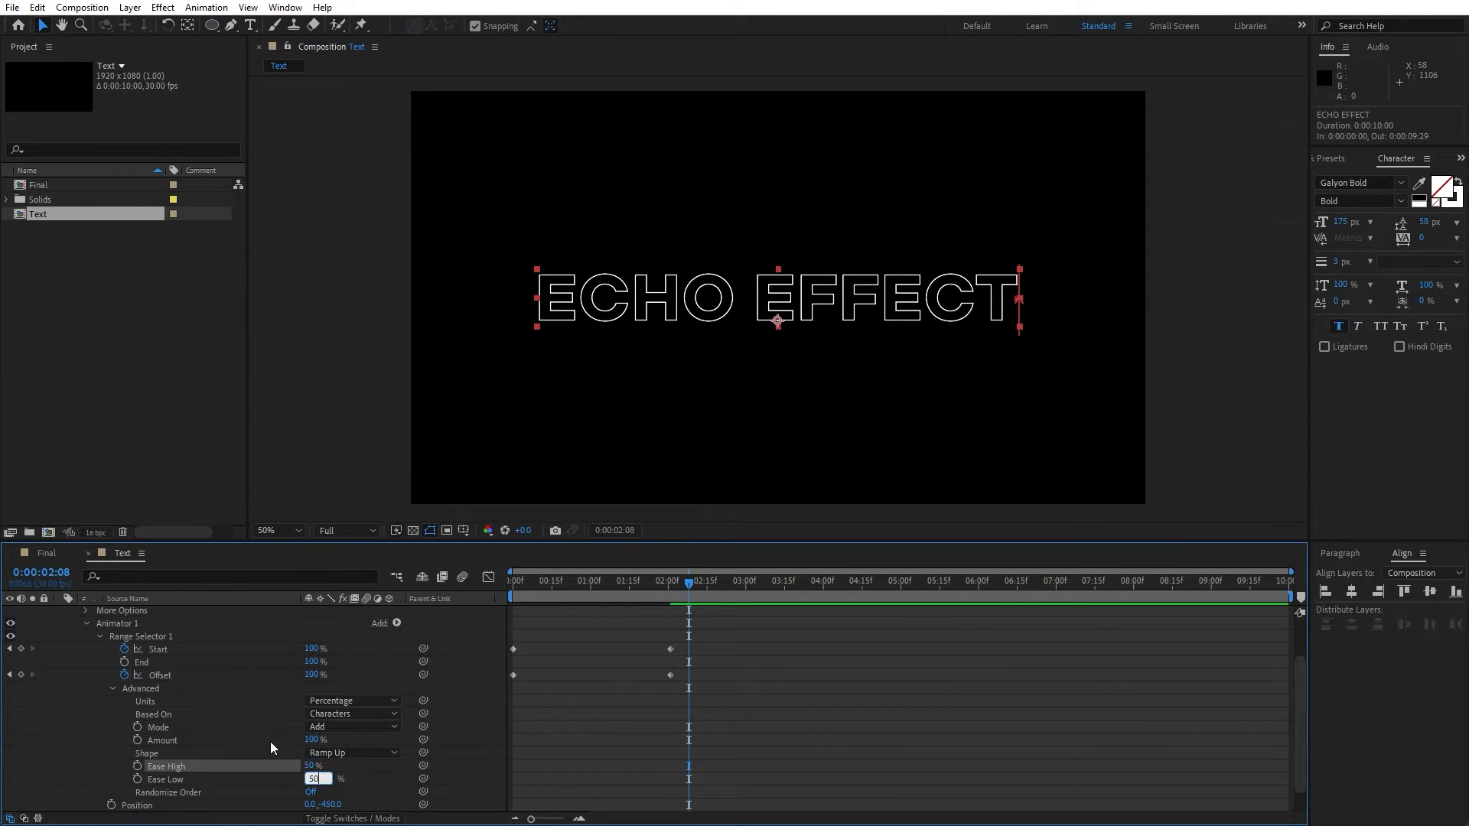
{"action": "left_click", "coordinate": [269, 740]}
- Turn on Randomize Order for the range selector and preview the falling letters
{"action": "mouse_move", "coordinate": [585, 586]}
{"action": "left_mouse_down"}
{"action": "mouse_move", "coordinate": [545, 582]}
{"action": "mouse_move", "coordinate": [575, 596]}
{"action": "left_mouse_up"}
{"action": "left_click", "coordinate": [311, 793]}
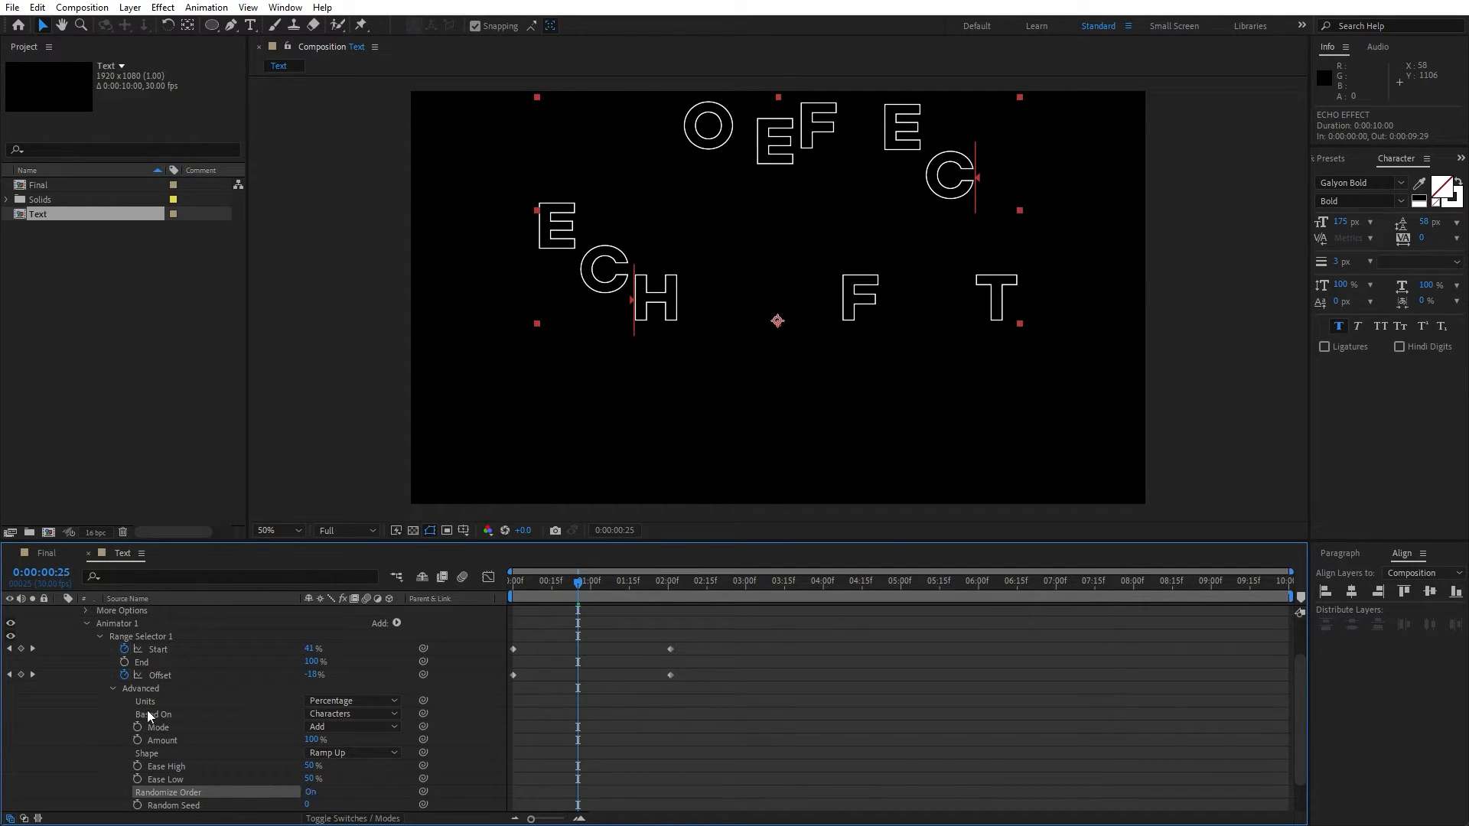
{"action": "left_click", "coordinate": [86, 624]}
{"action": "key", "text": "space"}
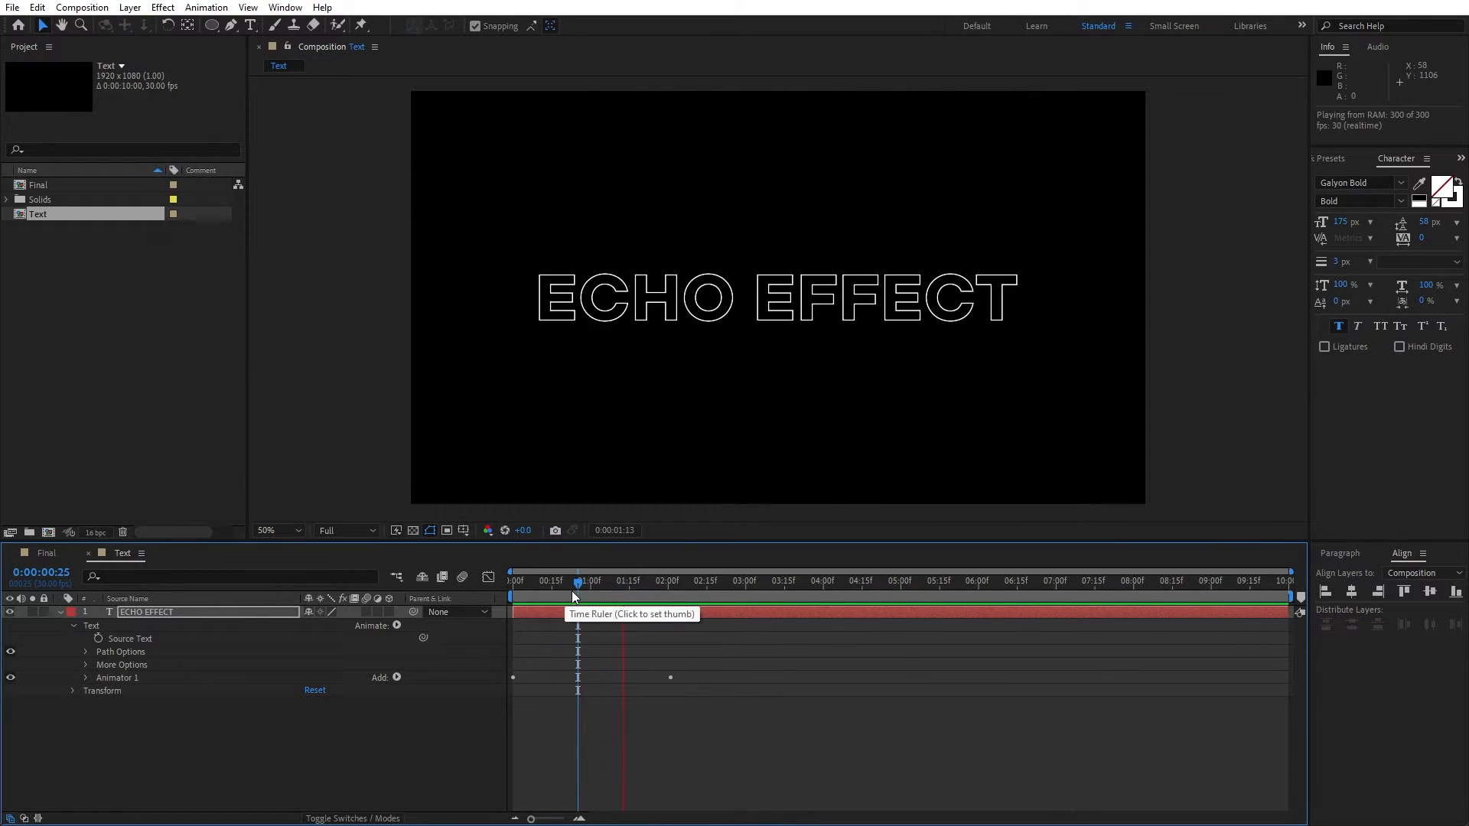
{"action": "left_click", "coordinate": [537, 587]}
{"action": "left_click_drag", "start_coordinate": [537, 586], "coordinate": [644, 586]}
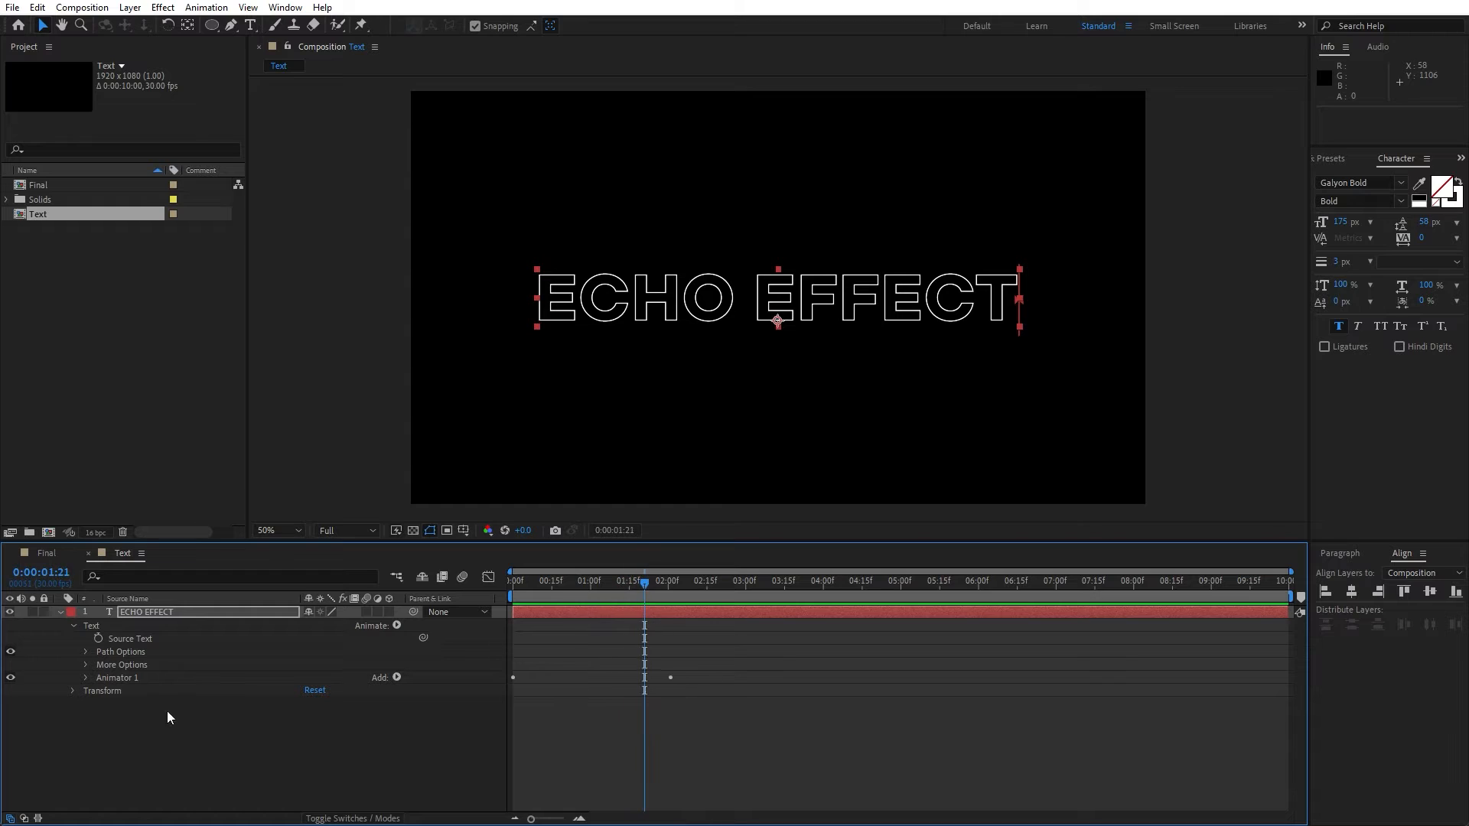
- Set Animator 1's Opacity to 0% and play back the letter animation
{"action": "left_click", "coordinate": [85, 676]}
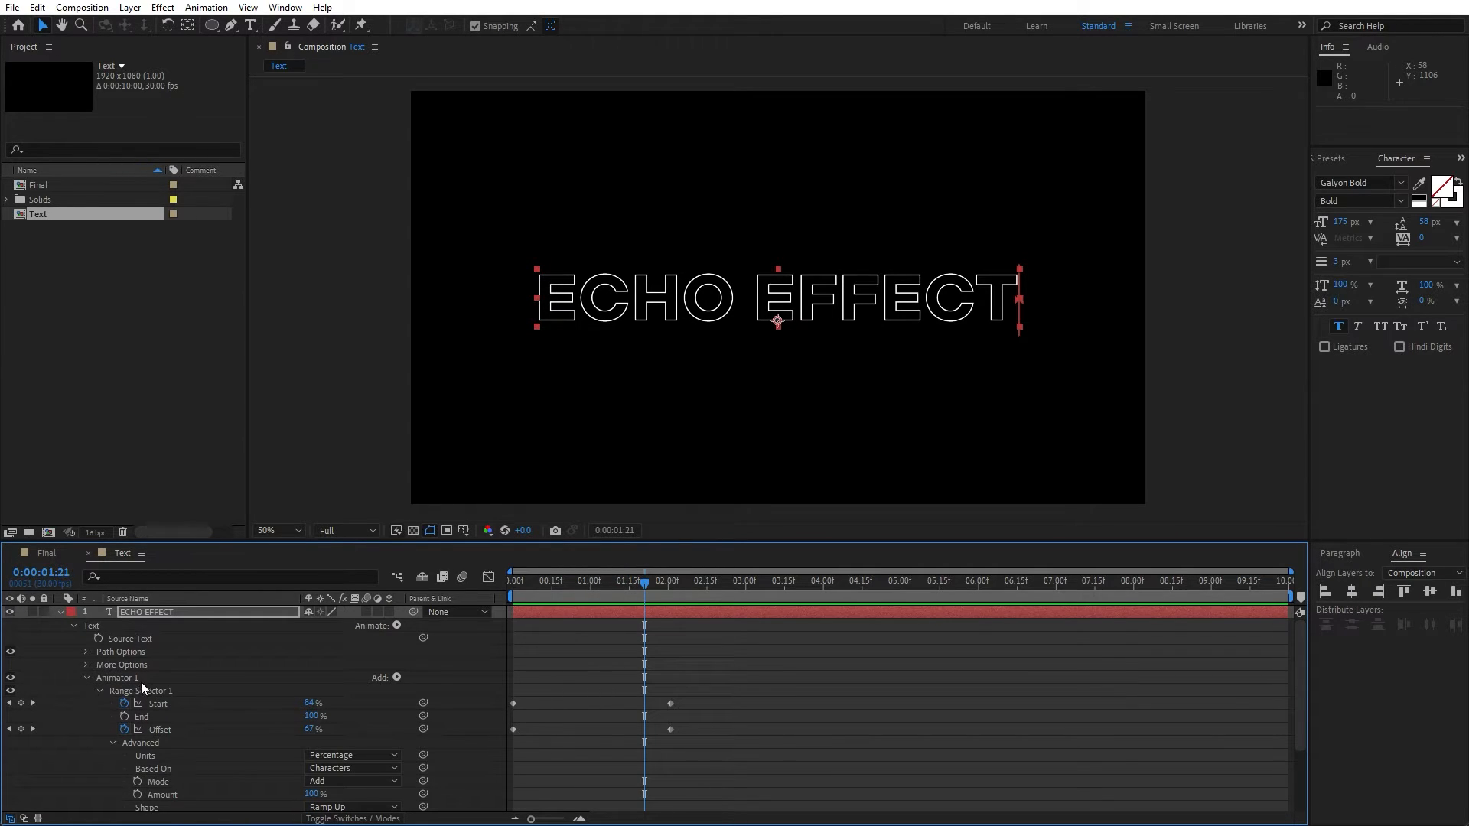
{"action": "left_click", "coordinate": [111, 742]}
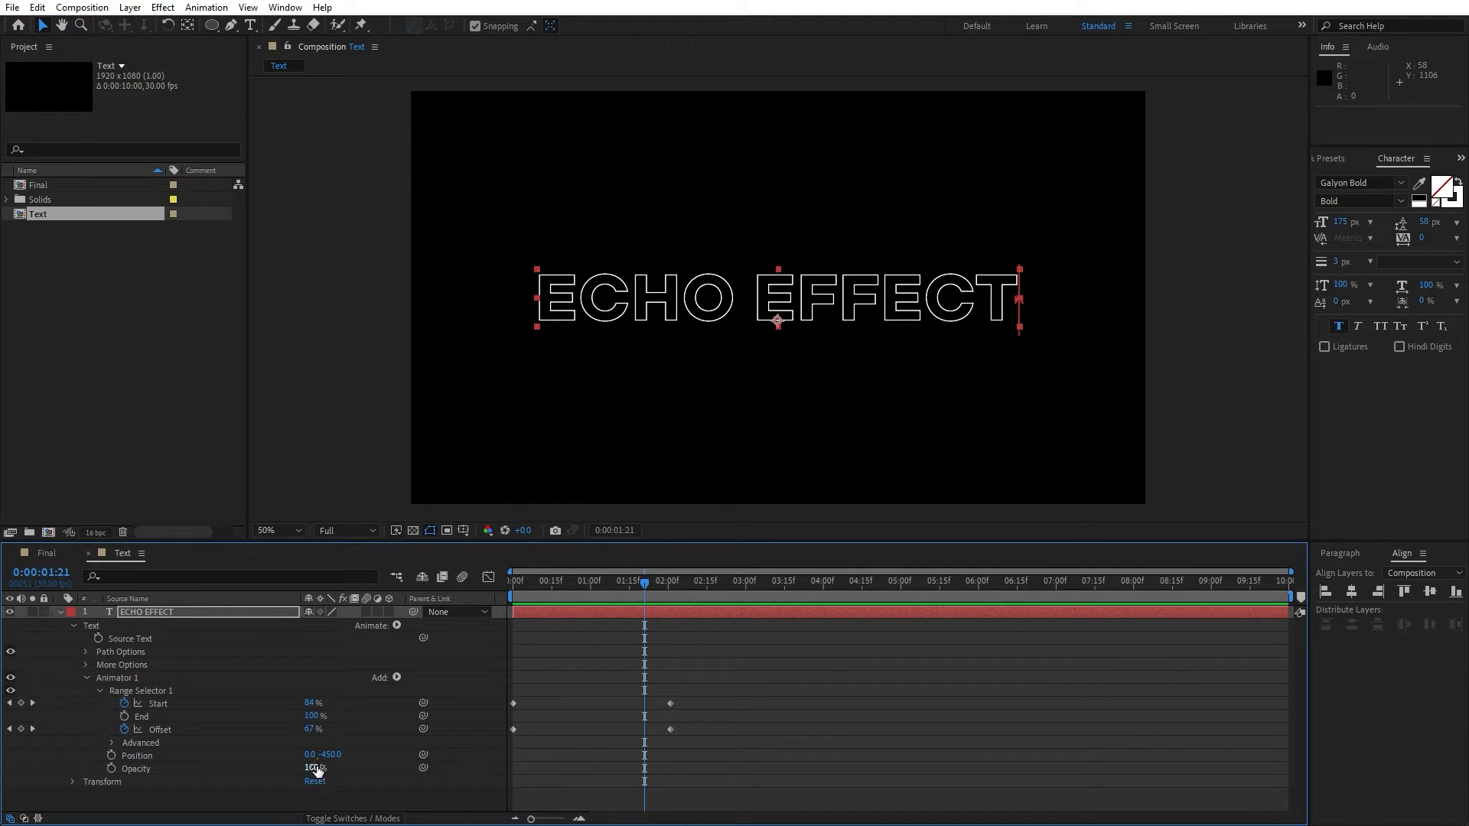
{"action": "left_click_drag", "start_coordinate": [317, 769], "coordinate": [179, 767]}
{"action": "left_click", "coordinate": [273, 810]}
{"action": "left_click_drag", "start_coordinate": [626, 581], "coordinate": [585, 588]}
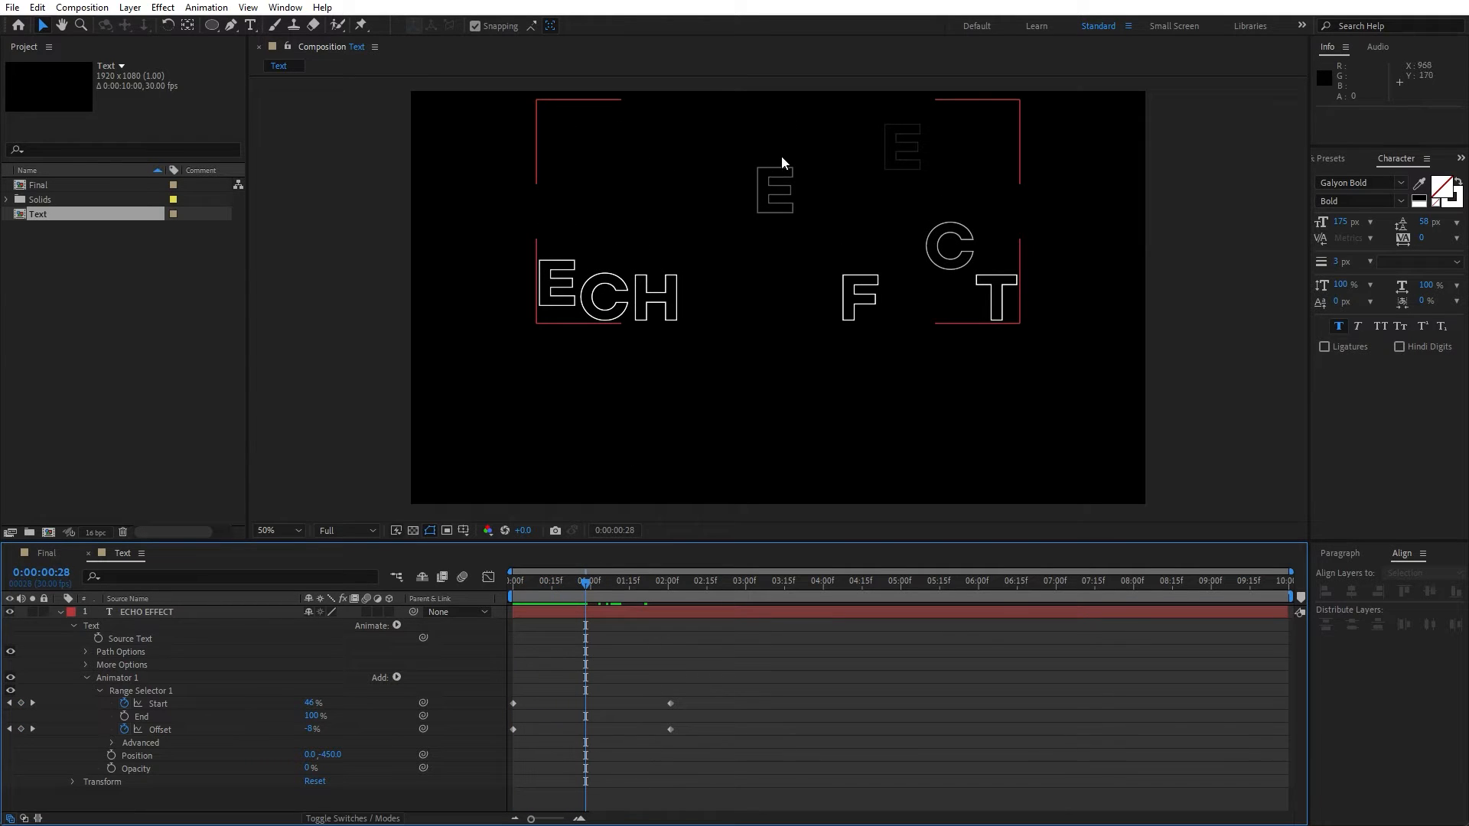
{"action": "key", "text": "space"}
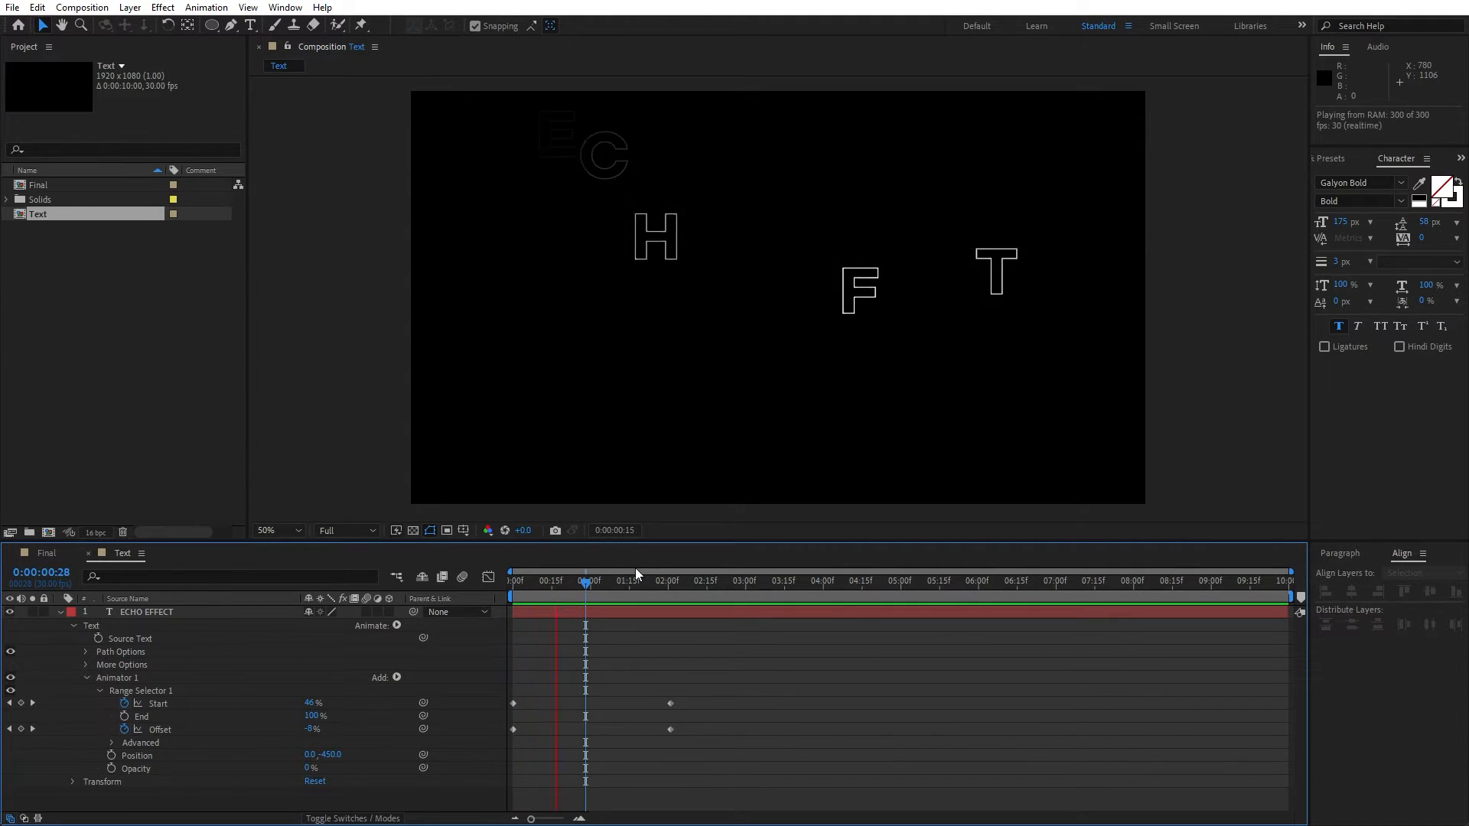
- Add a Tracking animator to the ECHO EFFECT text and keyframe its Tracking Amount at 0 at 0:00:01:16
{"action": "left_click", "coordinate": [629, 584]}
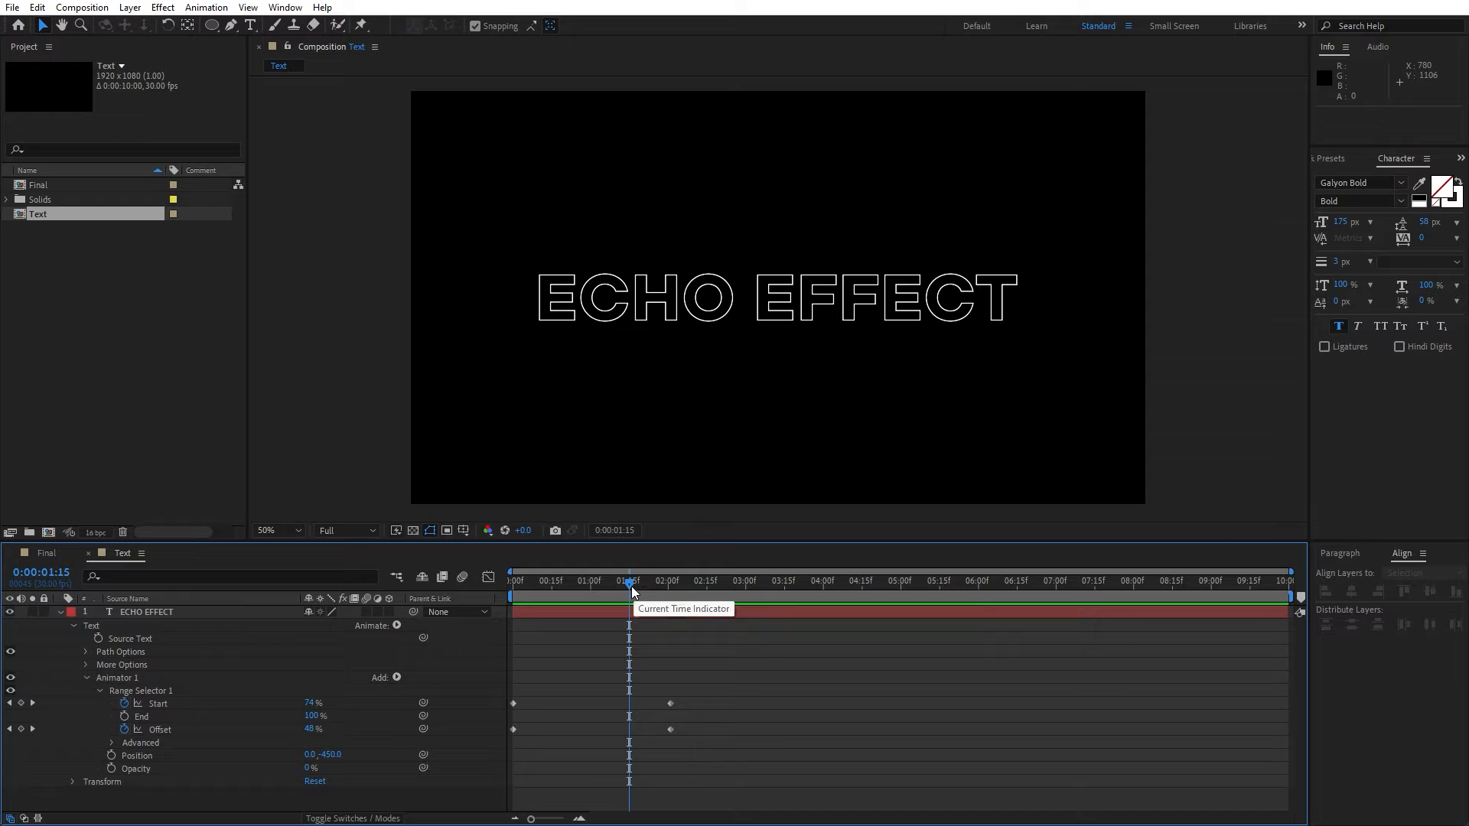
{"action": "left_click_drag", "start_coordinate": [627, 585], "coordinate": [631, 585]}
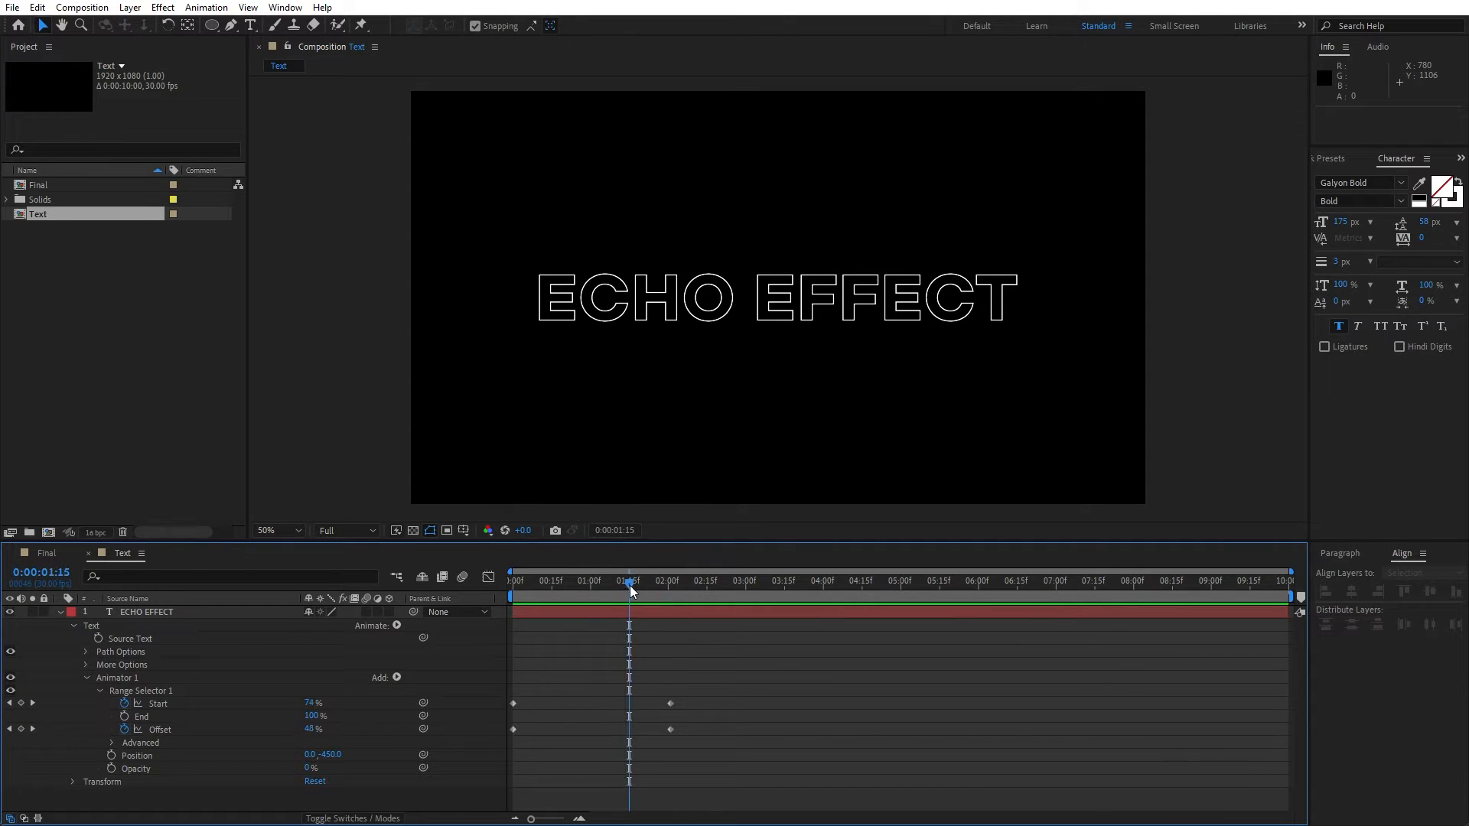
{"action": "left_click", "coordinate": [396, 626]}
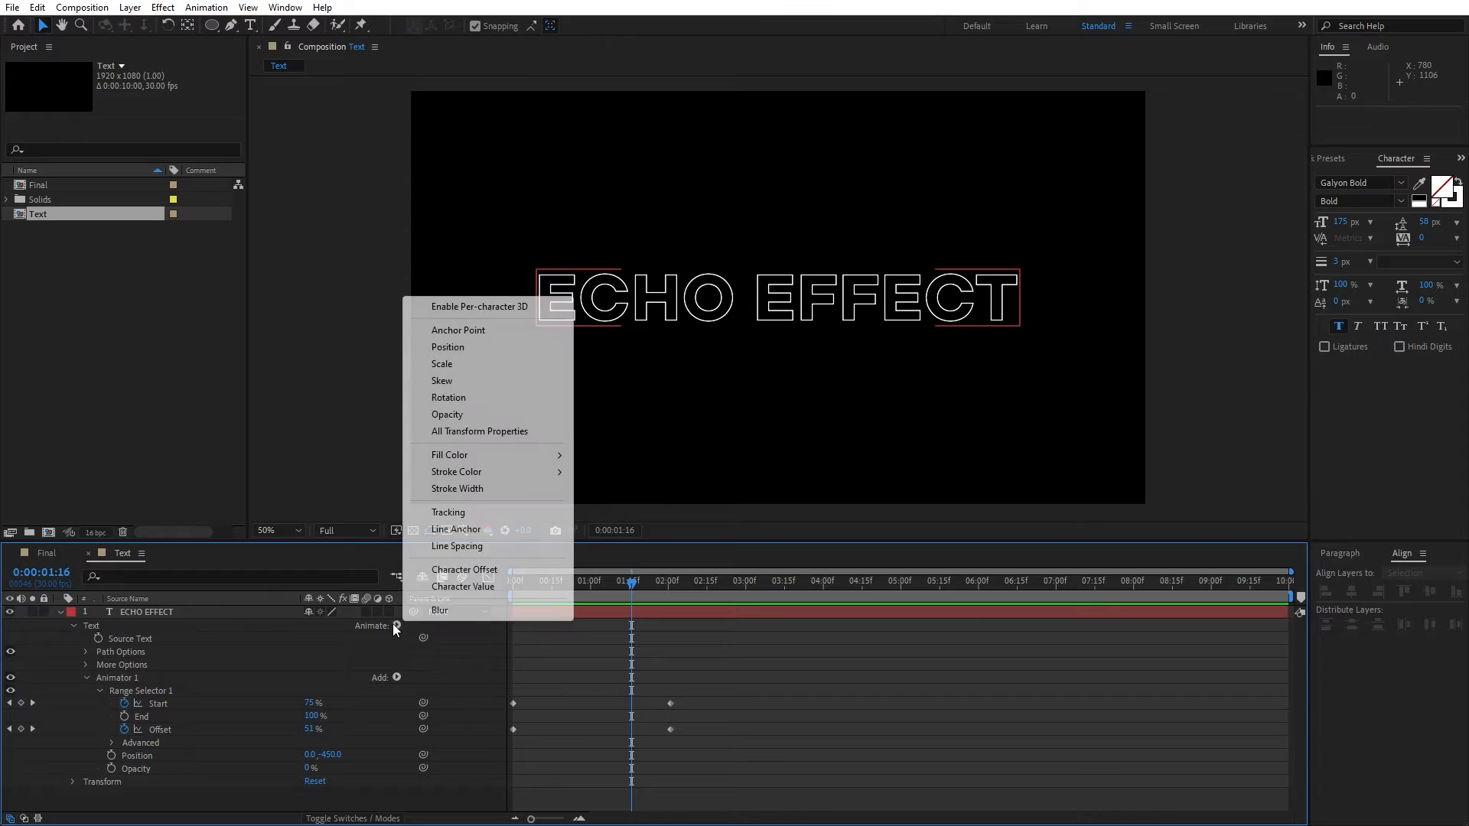
{"action": "left_click", "coordinate": [475, 513]}
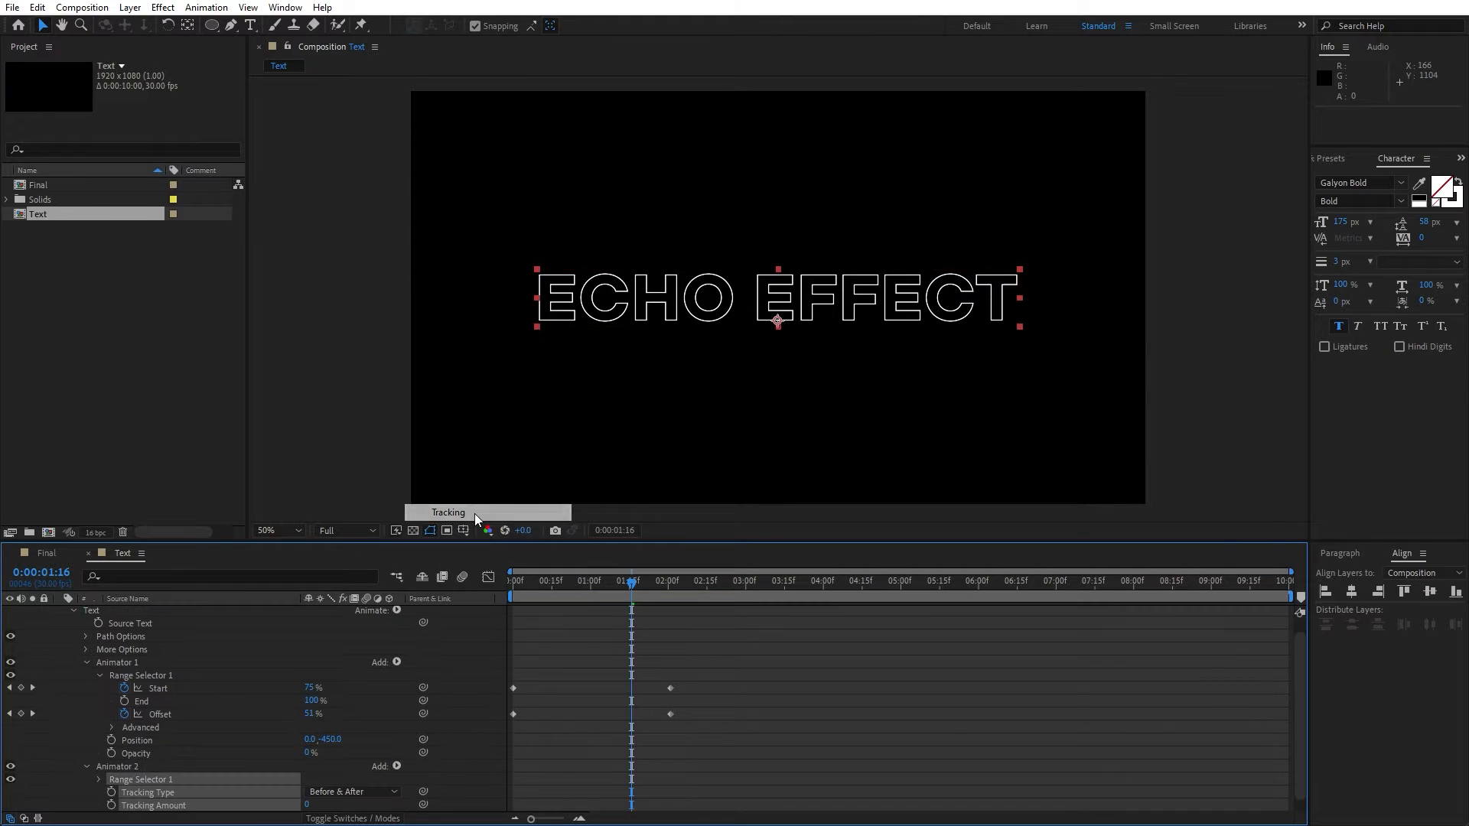
{"action": "left_click", "coordinate": [111, 806]}
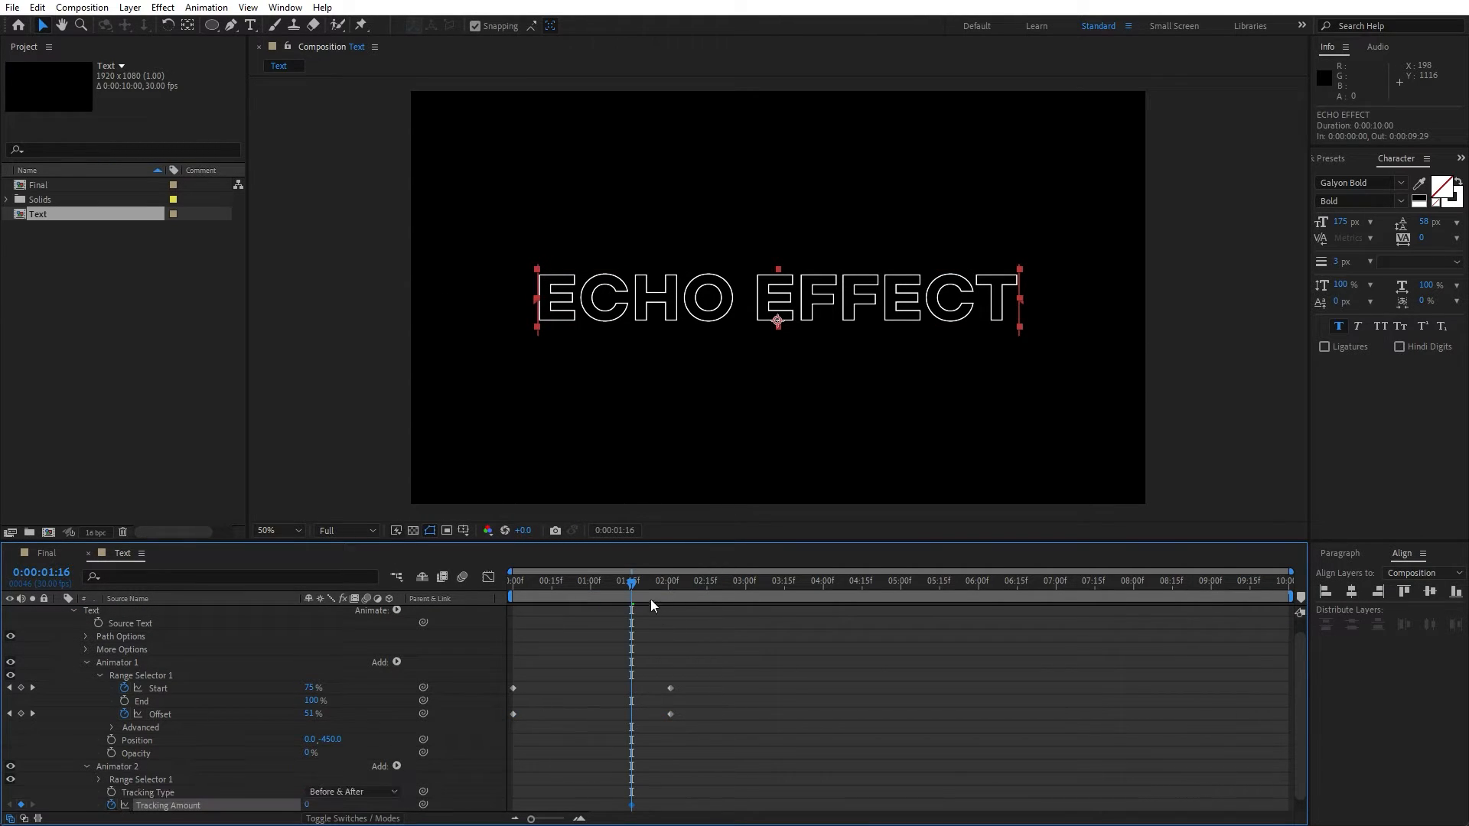
- Set the Tracking Amount to 20 at 0:00:02:15
{"action": "left_click_drag", "start_coordinate": [633, 585], "coordinate": [707, 590]}
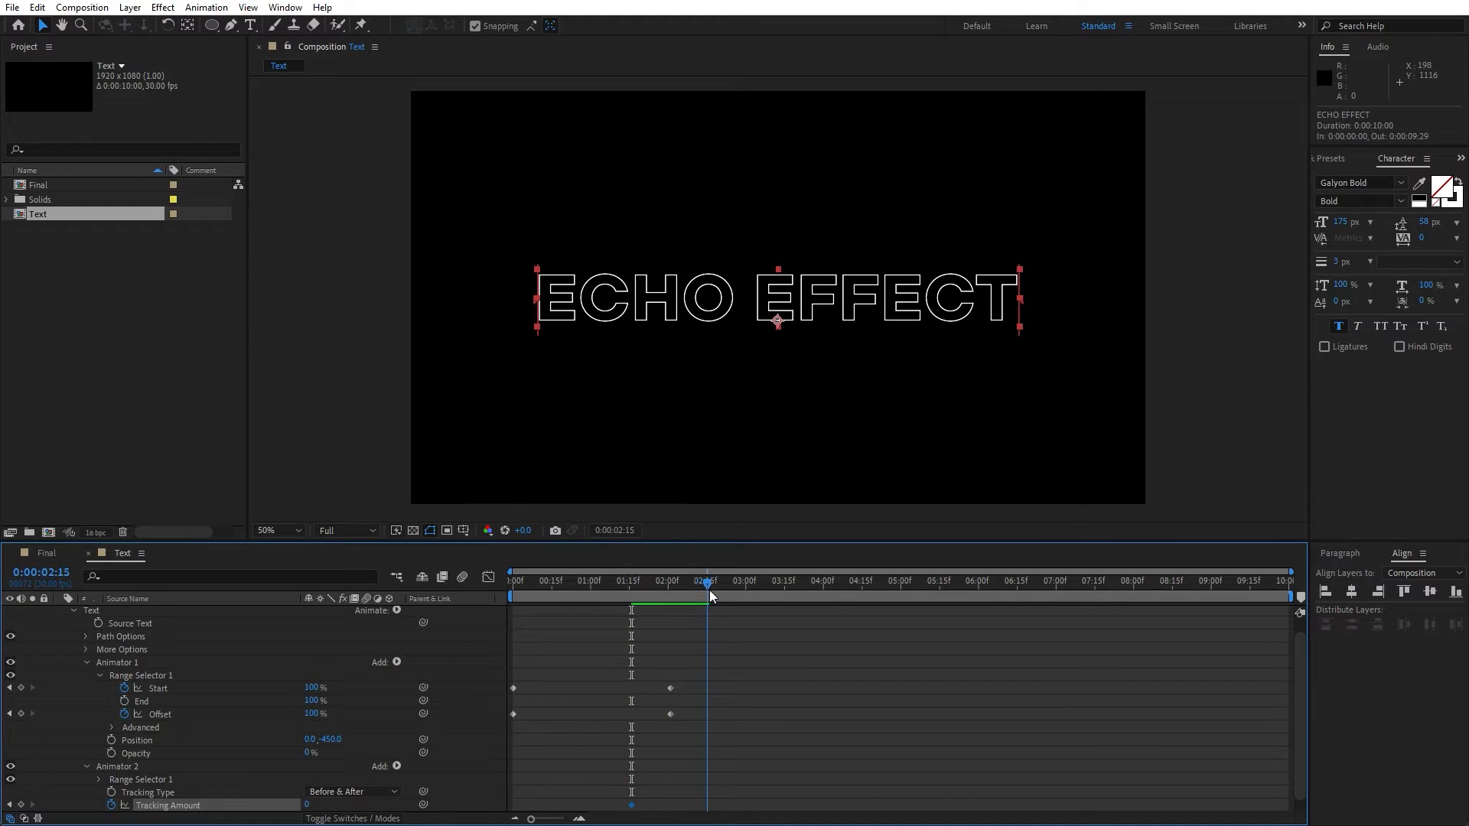
{"action": "left_click", "coordinate": [306, 806]}
{"action": "type", "text": "20"}
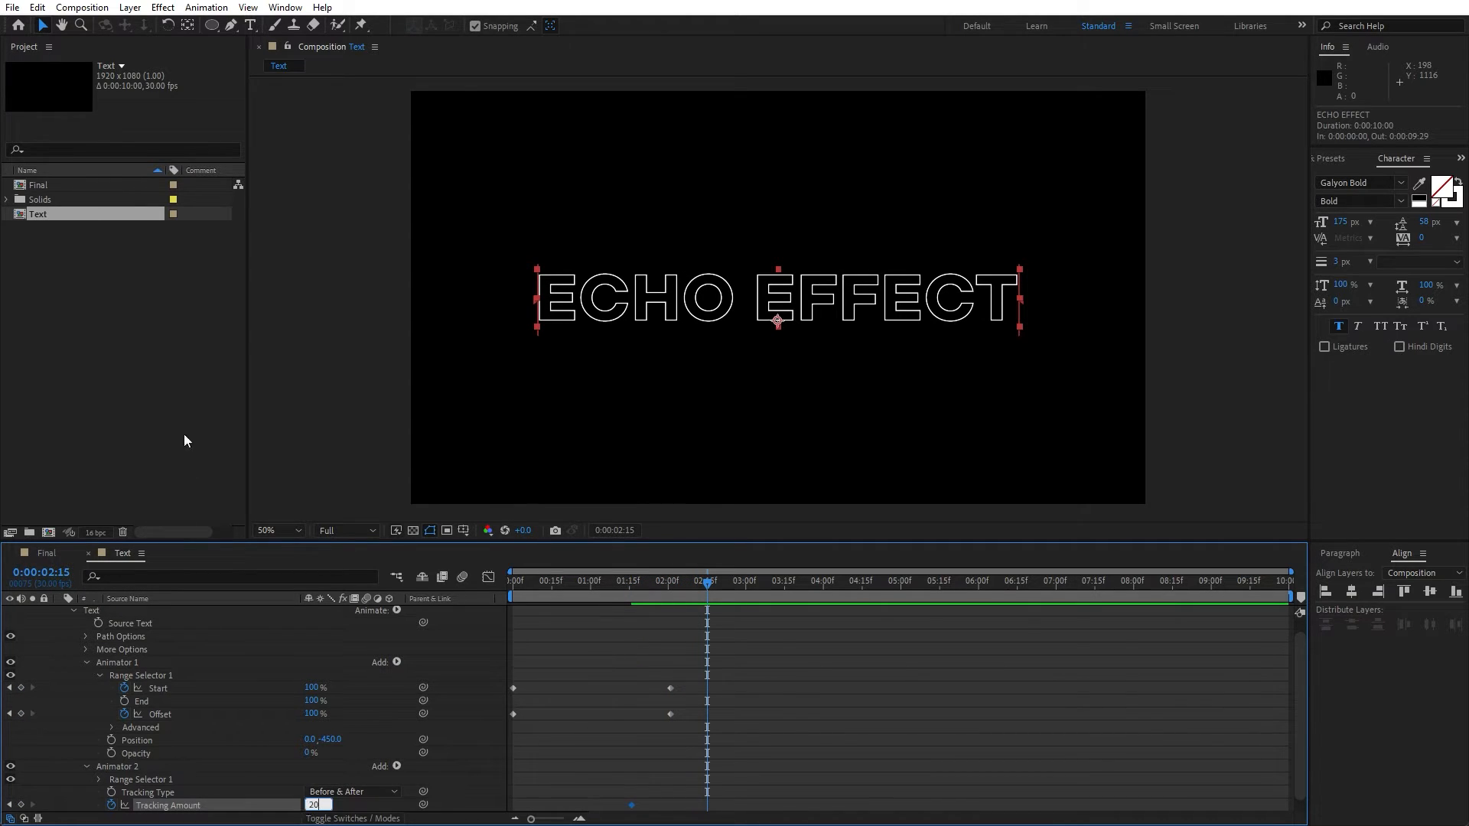
{"action": "left_click", "coordinate": [183, 434]}
- Apply Easy Ease to both Tracking Amount keyframes
{"action": "left_click_drag", "start_coordinate": [748, 759], "coordinate": [604, 815]}
{"action": "right_click", "coordinate": [632, 795]}
{"action": "mouse_move", "coordinate": [704, 781]}
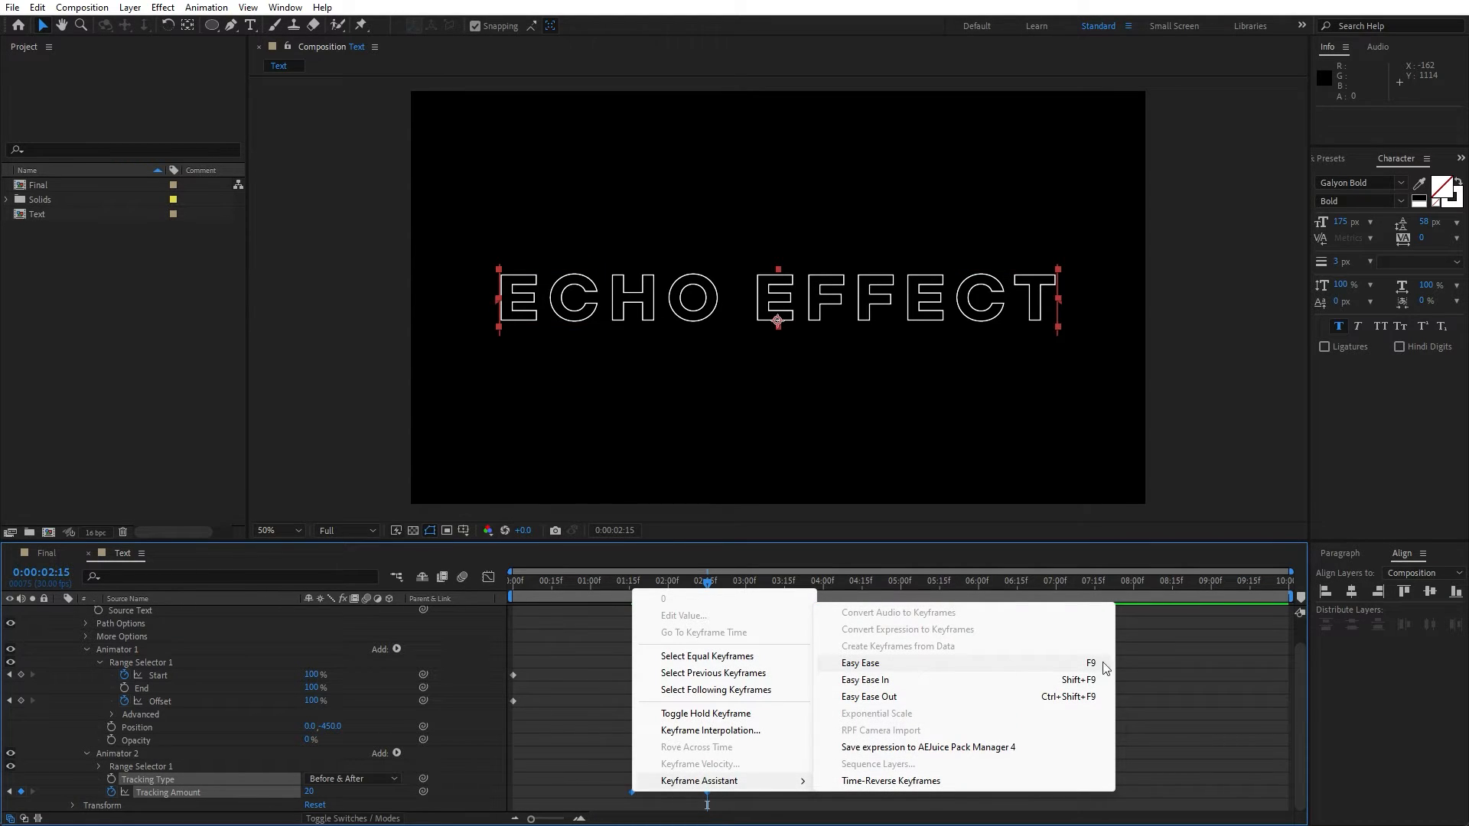
{"action": "left_click", "coordinate": [903, 666]}
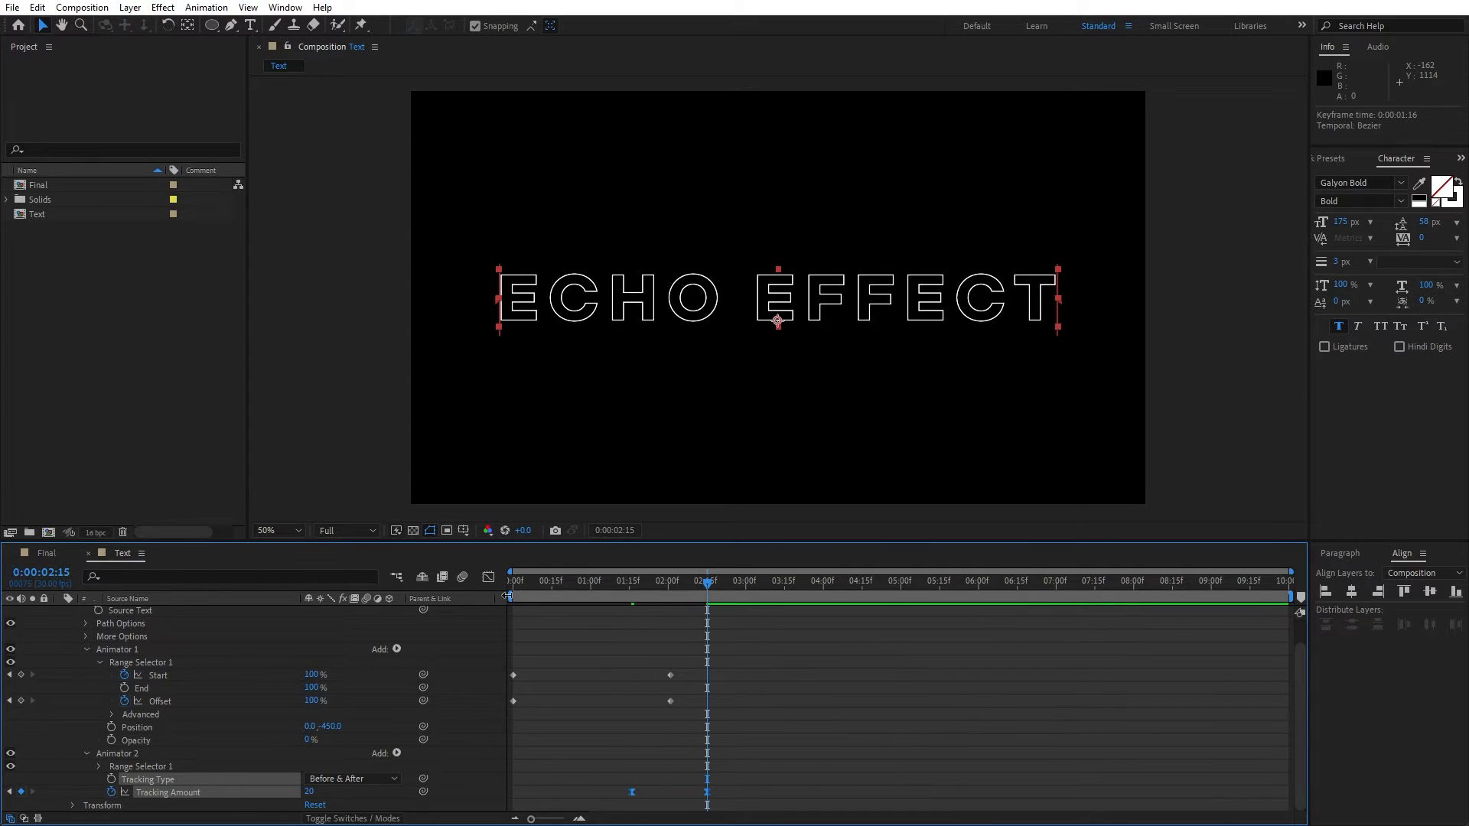
- Shape the Tracking Amount speed graph into a steep central peak with about 83% keyframe influence, and collapse the ECHO EFFECT layer
{"action": "left_click", "coordinate": [488, 577]}
{"action": "left_click_drag", "start_coordinate": [722, 759], "coordinate": [663, 776]}
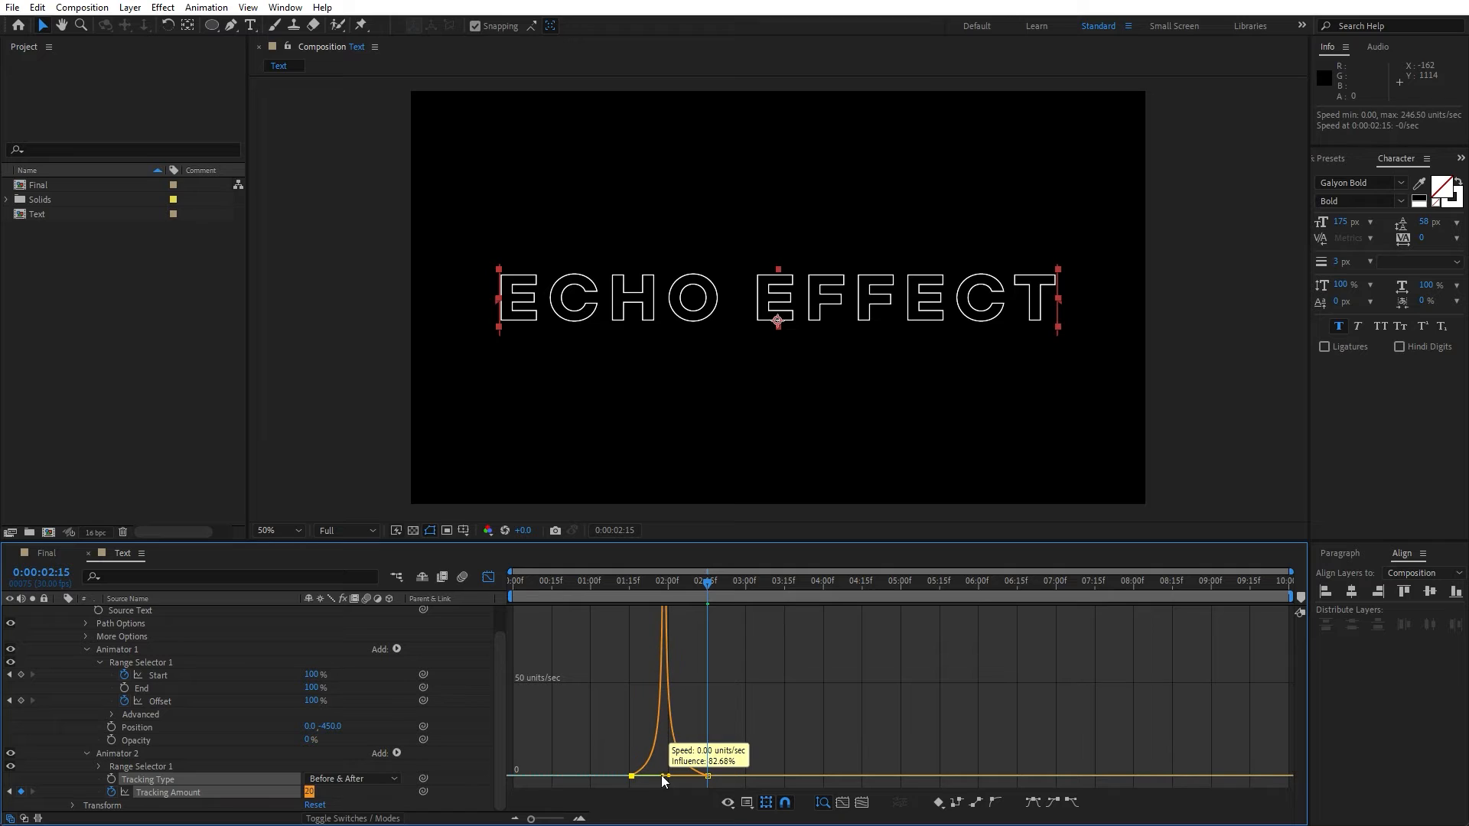
{"action": "right_click", "coordinate": [705, 710]}
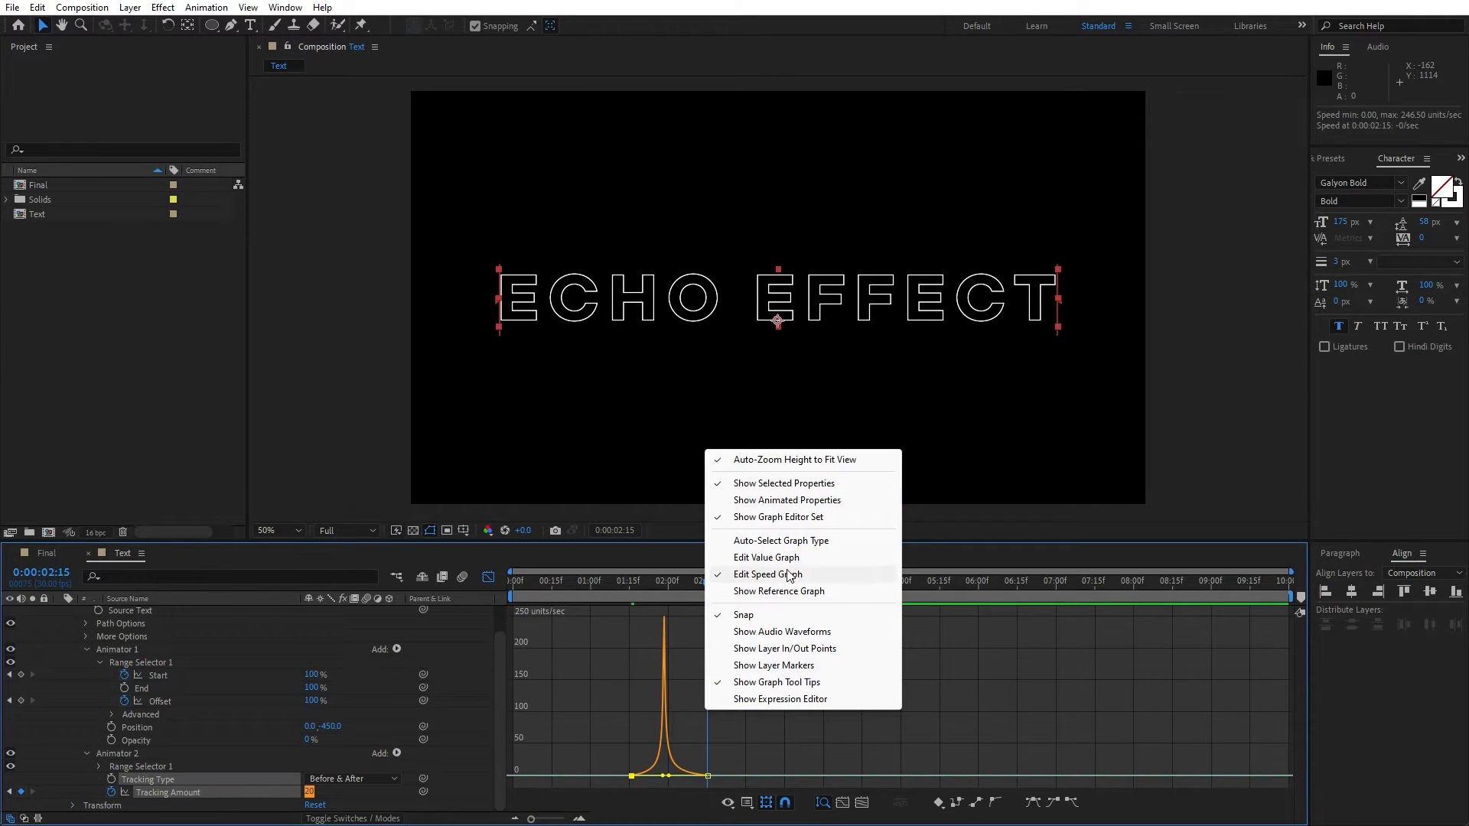
{"action": "left_click", "coordinate": [103, 696]}
{"action": "scroll", "coordinate": [98, 693], "scroll_direction": "up", "scroll_amount": 1}
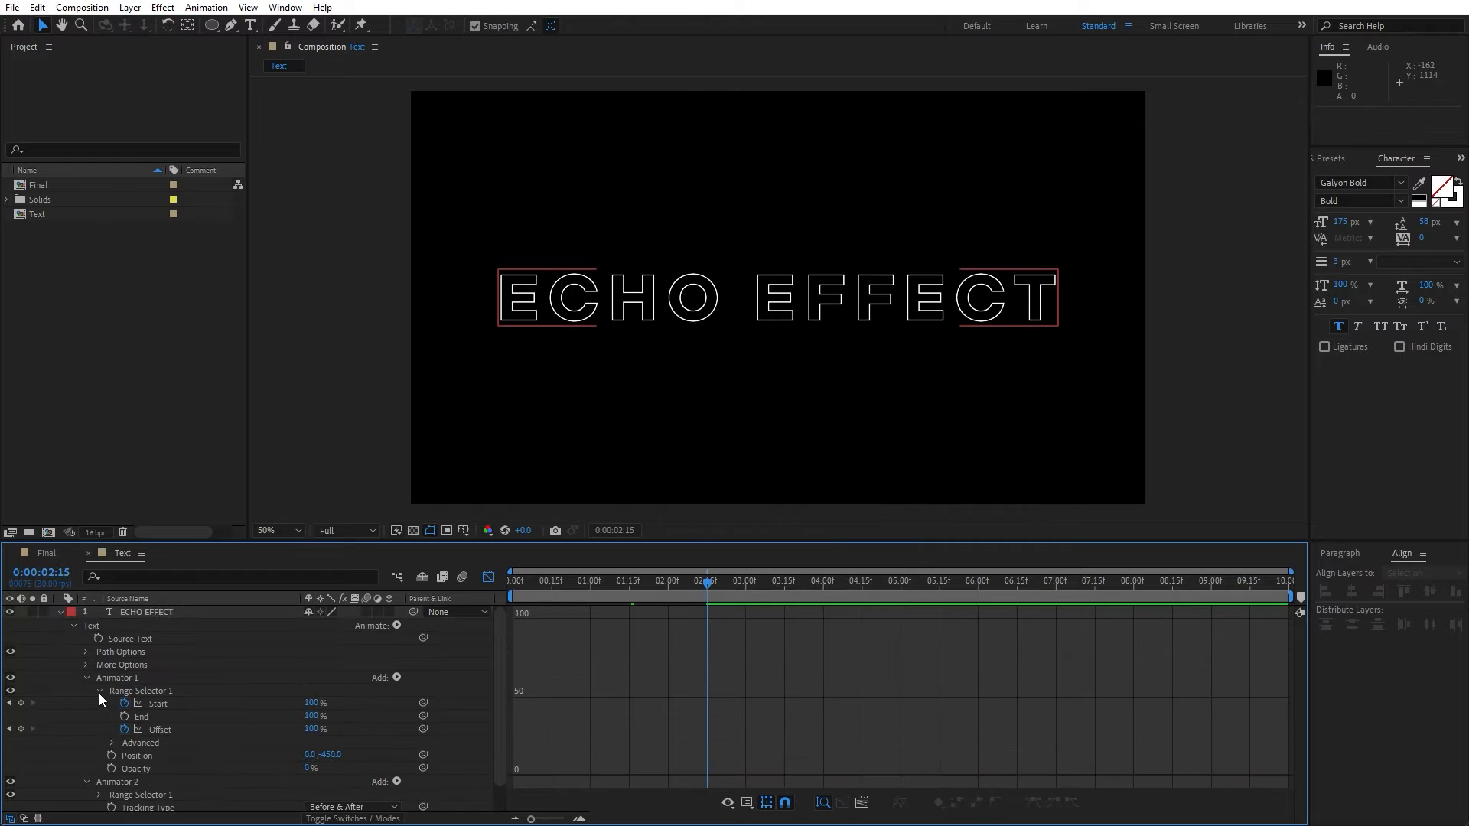
{"action": "left_click", "coordinate": [61, 613]}
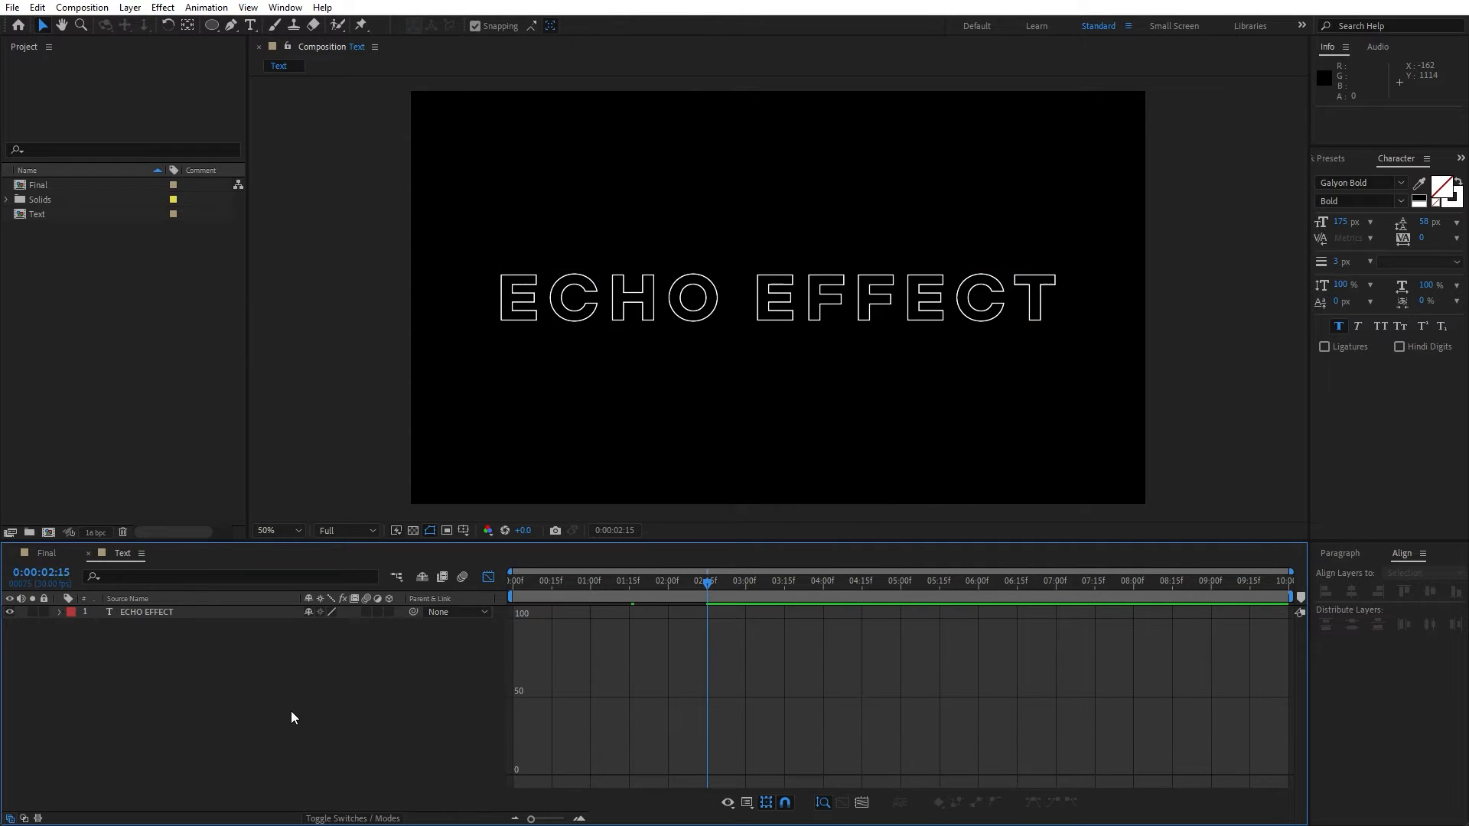
- Leave the graph editor, preview the ECHO EFFECT text animation and move the current time to 0:00:01:29
{"action": "left_click", "coordinate": [493, 579]}
{"action": "key", "text": "space"}
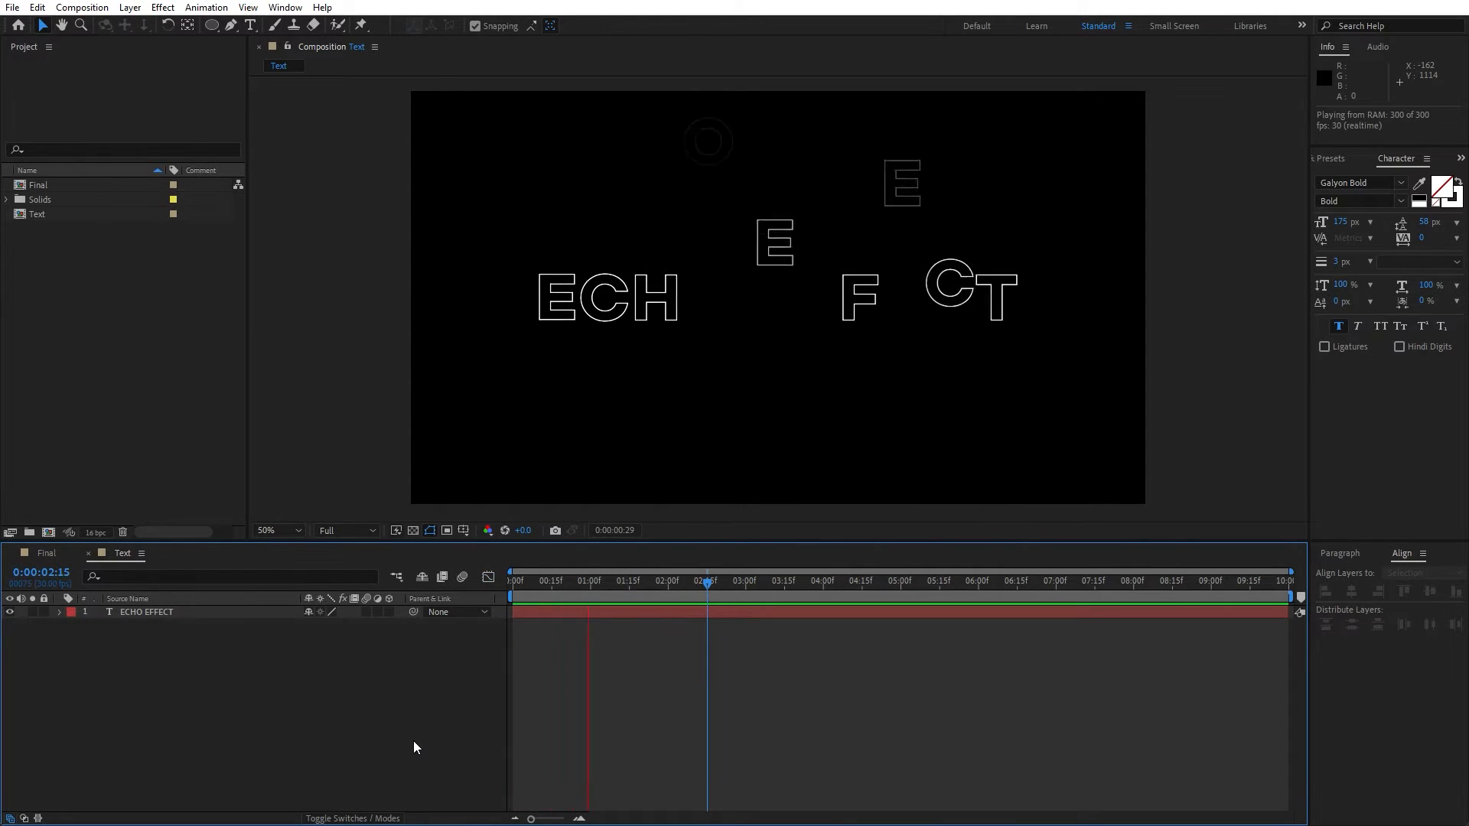
{"action": "left_click", "coordinate": [665, 591]}
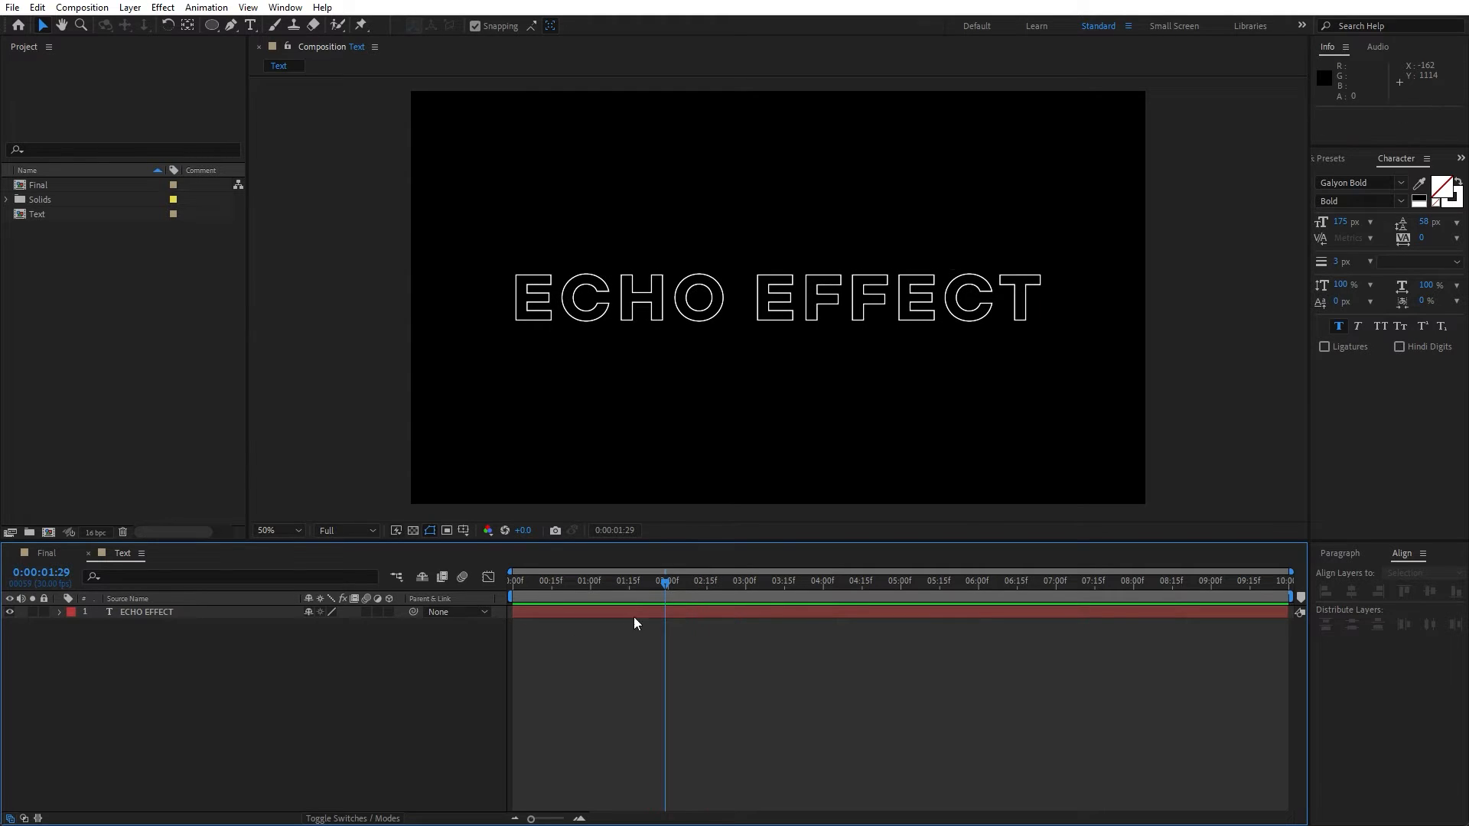
- Shift both Tracking Amount keyframes earlier so the first sits at 0:00:01:12, preview the timing, and collapse the ECHO EFFECT layer
{"action": "left_click", "coordinate": [182, 610]}
{"action": "key", "text": "u"}
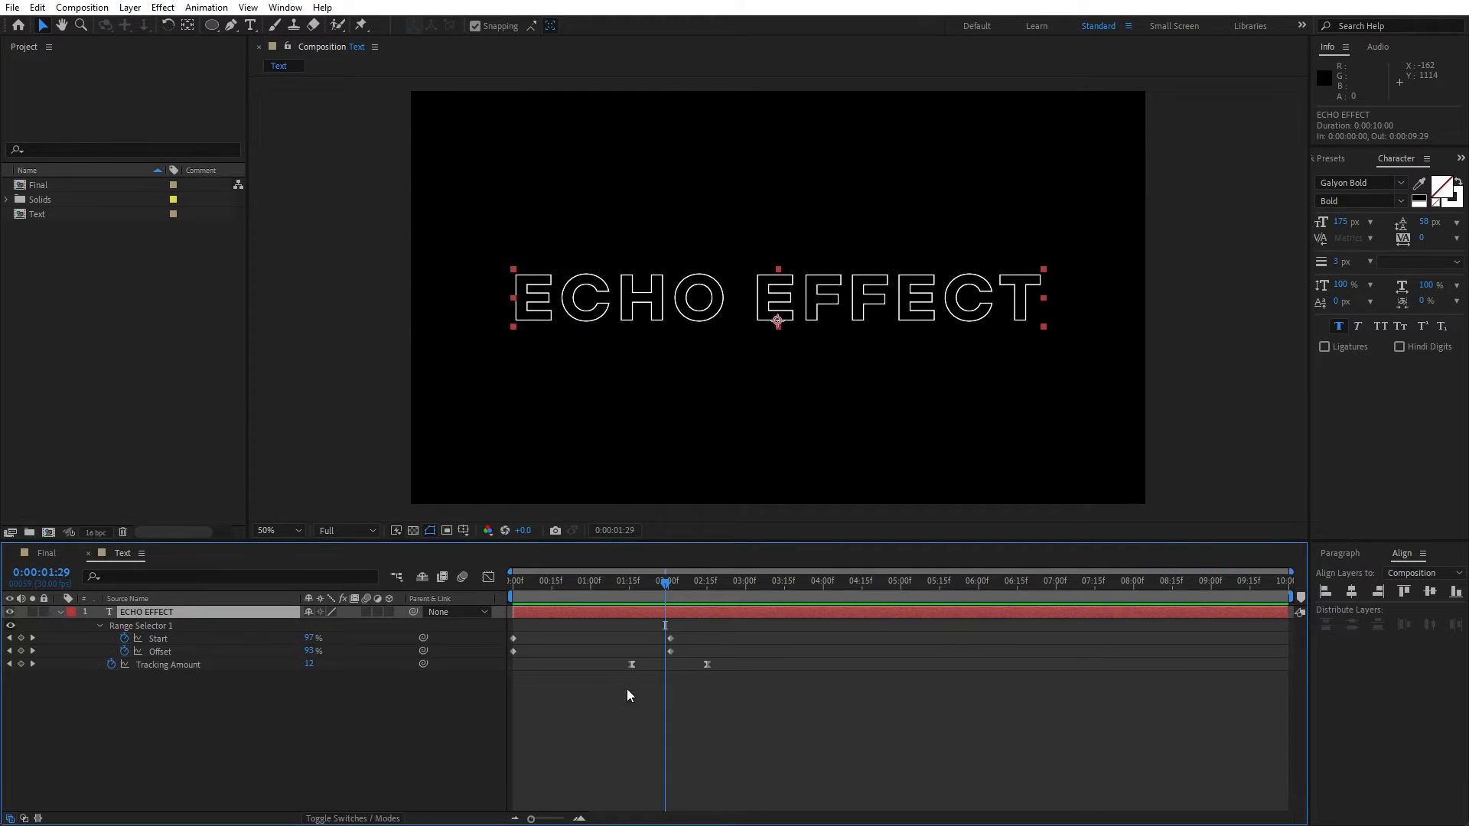
{"action": "left_click", "coordinate": [755, 697]}
{"action": "left_click_drag", "start_coordinate": [726, 692], "coordinate": [621, 665]}
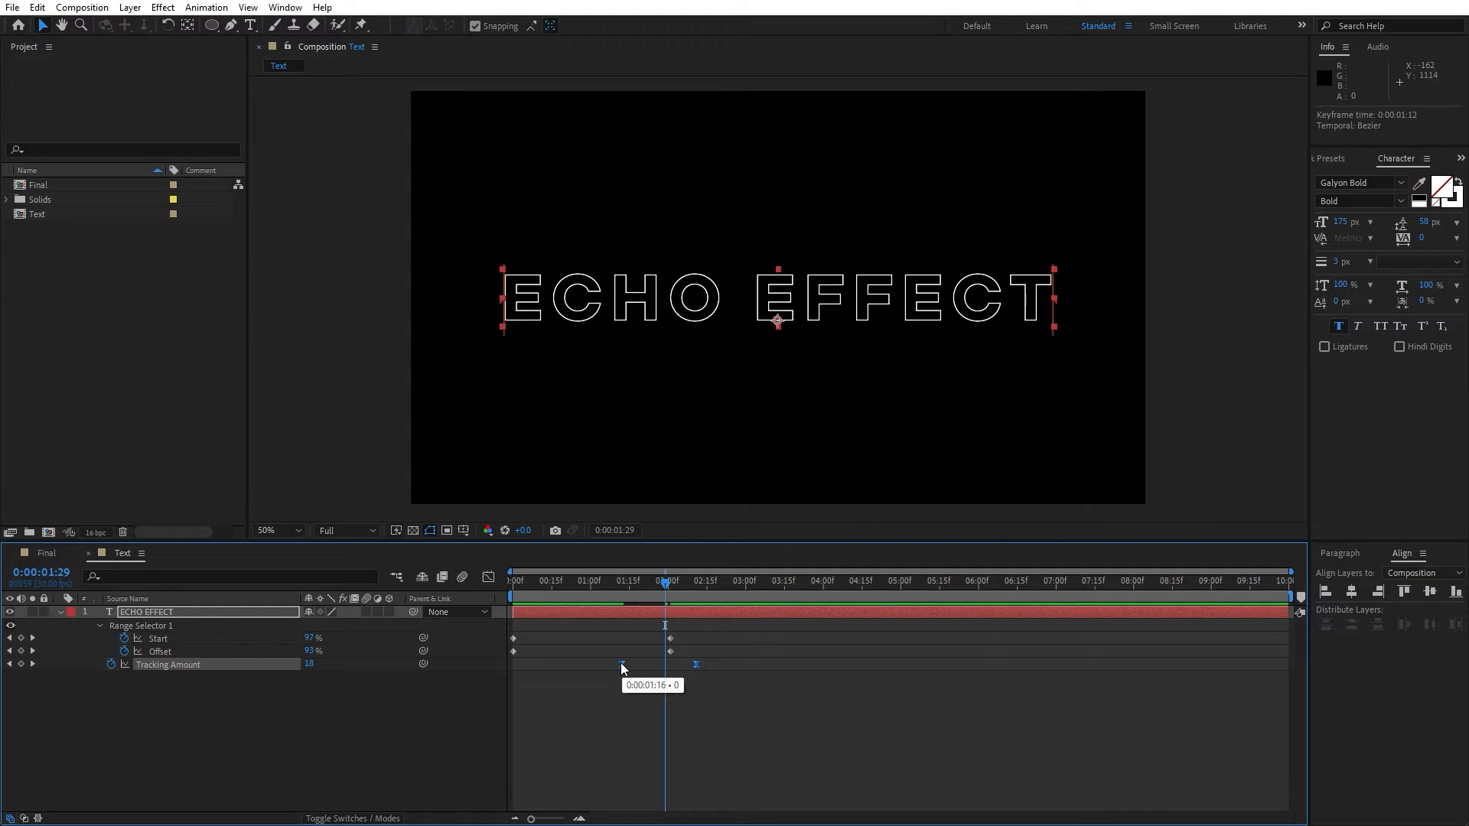
{"action": "key", "text": "space"}
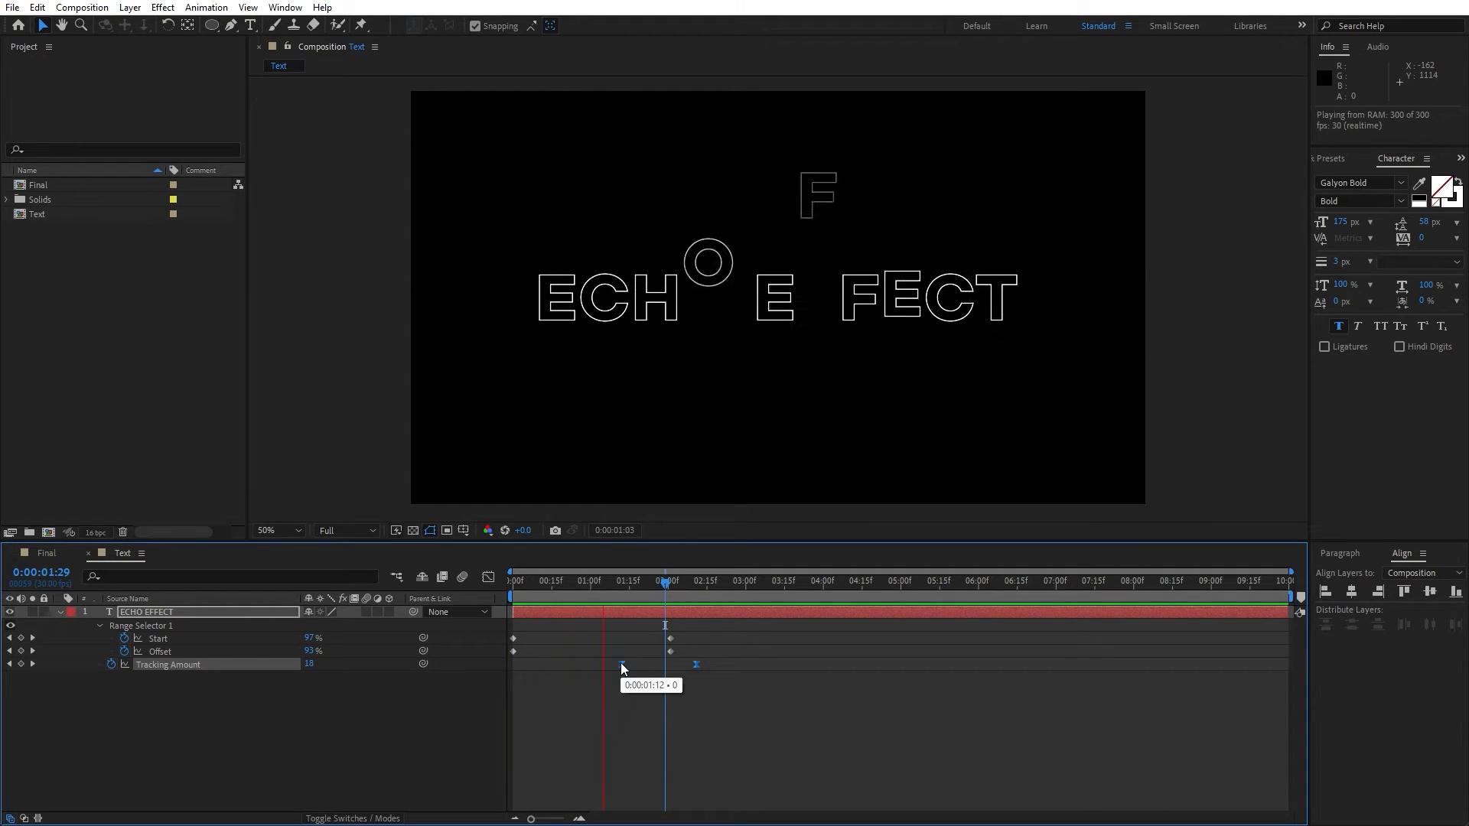
{"action": "key", "text": "space"}
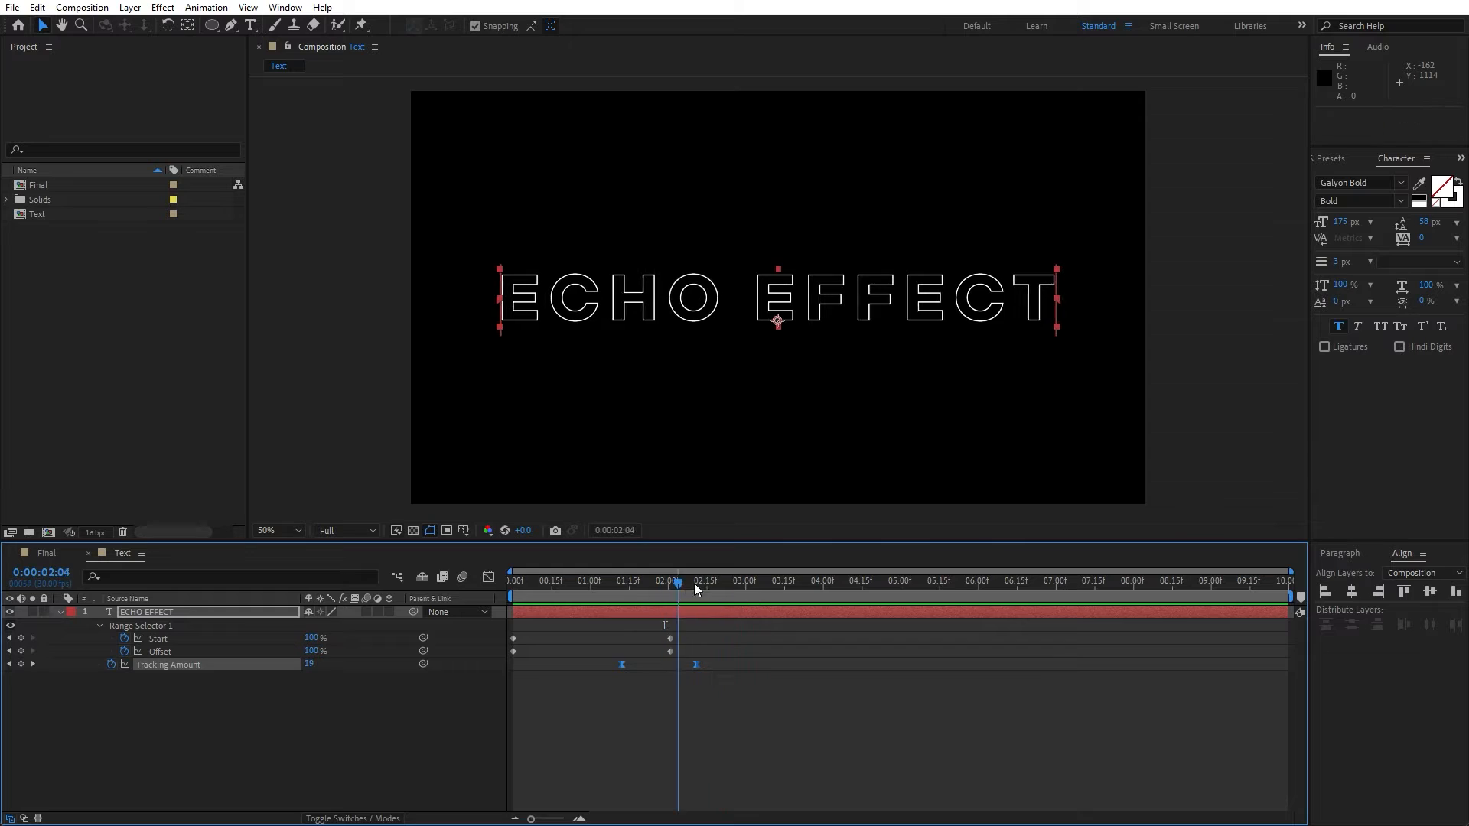
{"action": "left_click", "coordinate": [61, 612]}
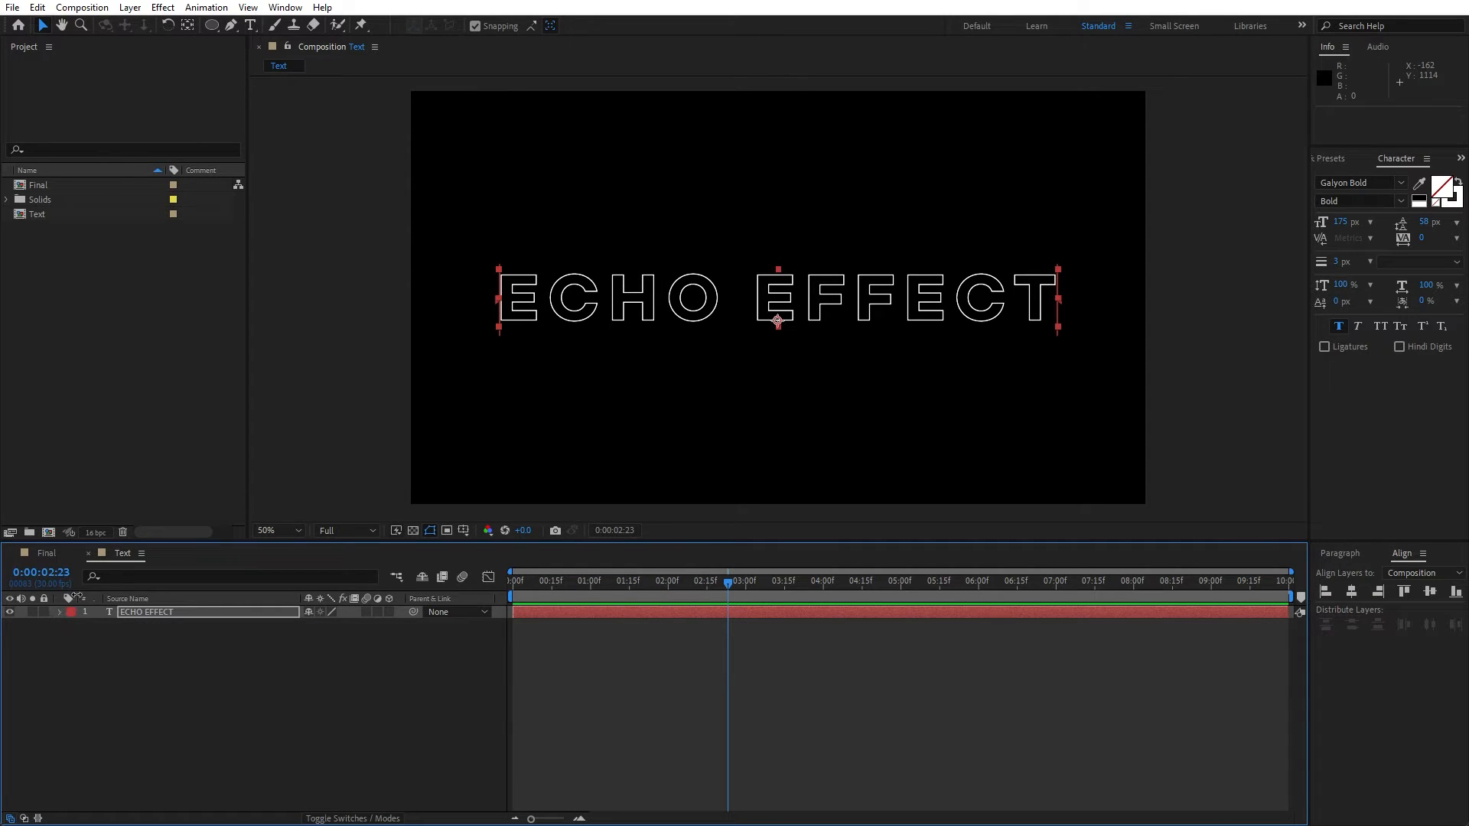
- Close the Text composition and place it as the uppermost layer in the Final composition, then scrub to 0:00:01:26
{"action": "left_click", "coordinate": [89, 554]}
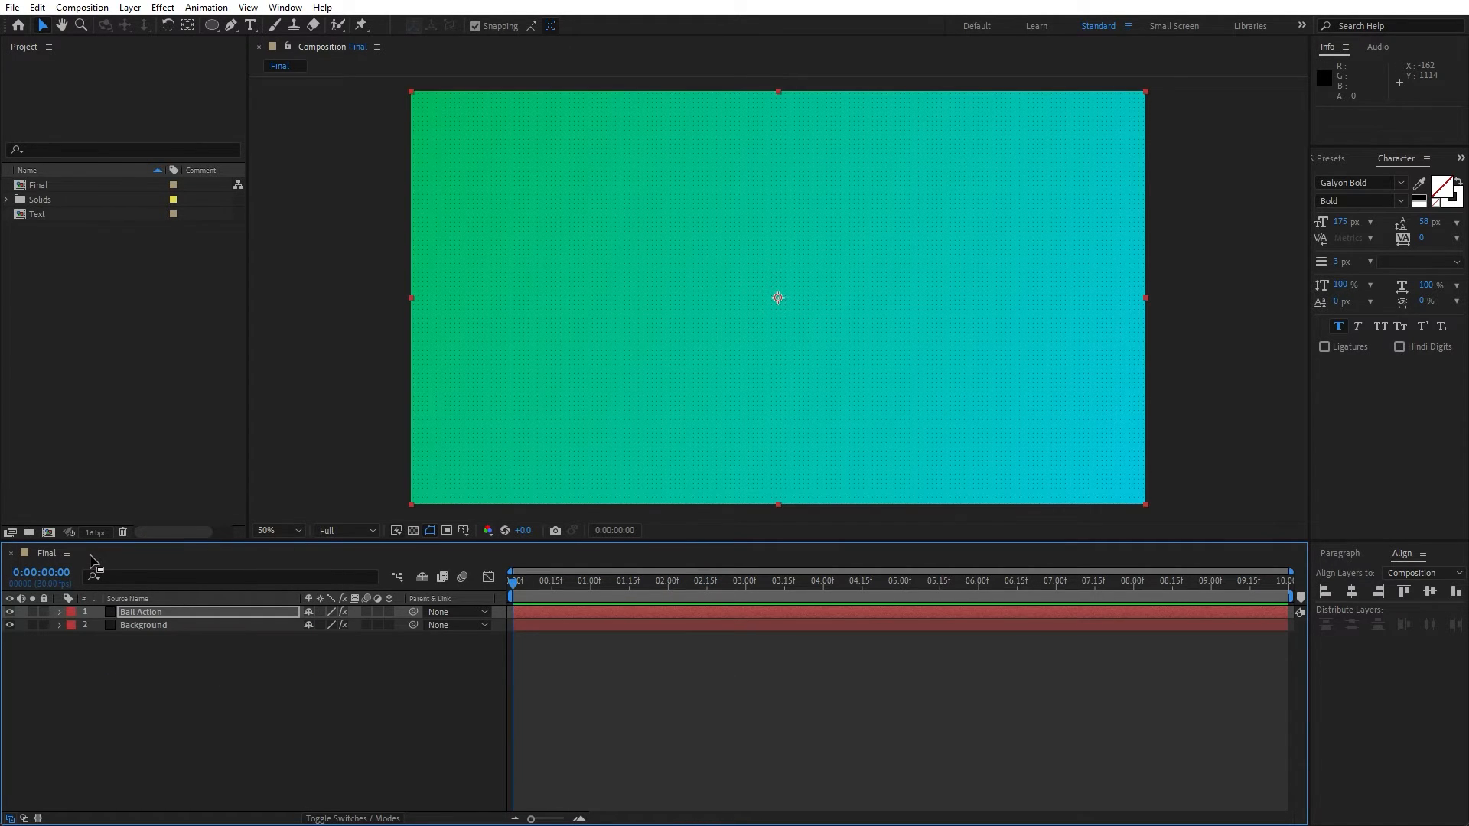
{"action": "left_click", "coordinate": [121, 658]}
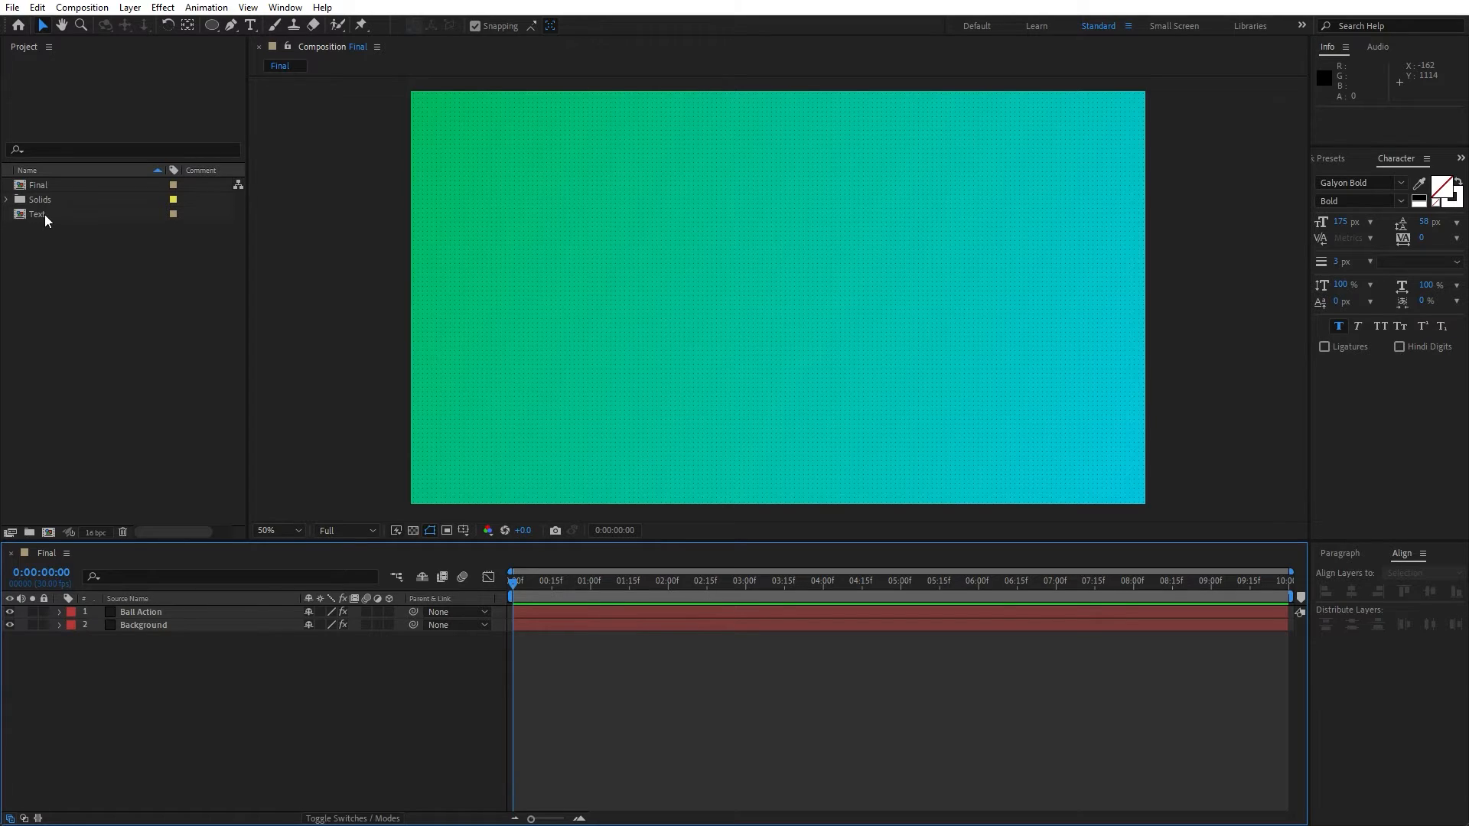
{"action": "left_click_drag", "start_coordinate": [38, 214], "coordinate": [184, 610]}
{"action": "left_click_drag", "start_coordinate": [553, 580], "coordinate": [657, 582]}
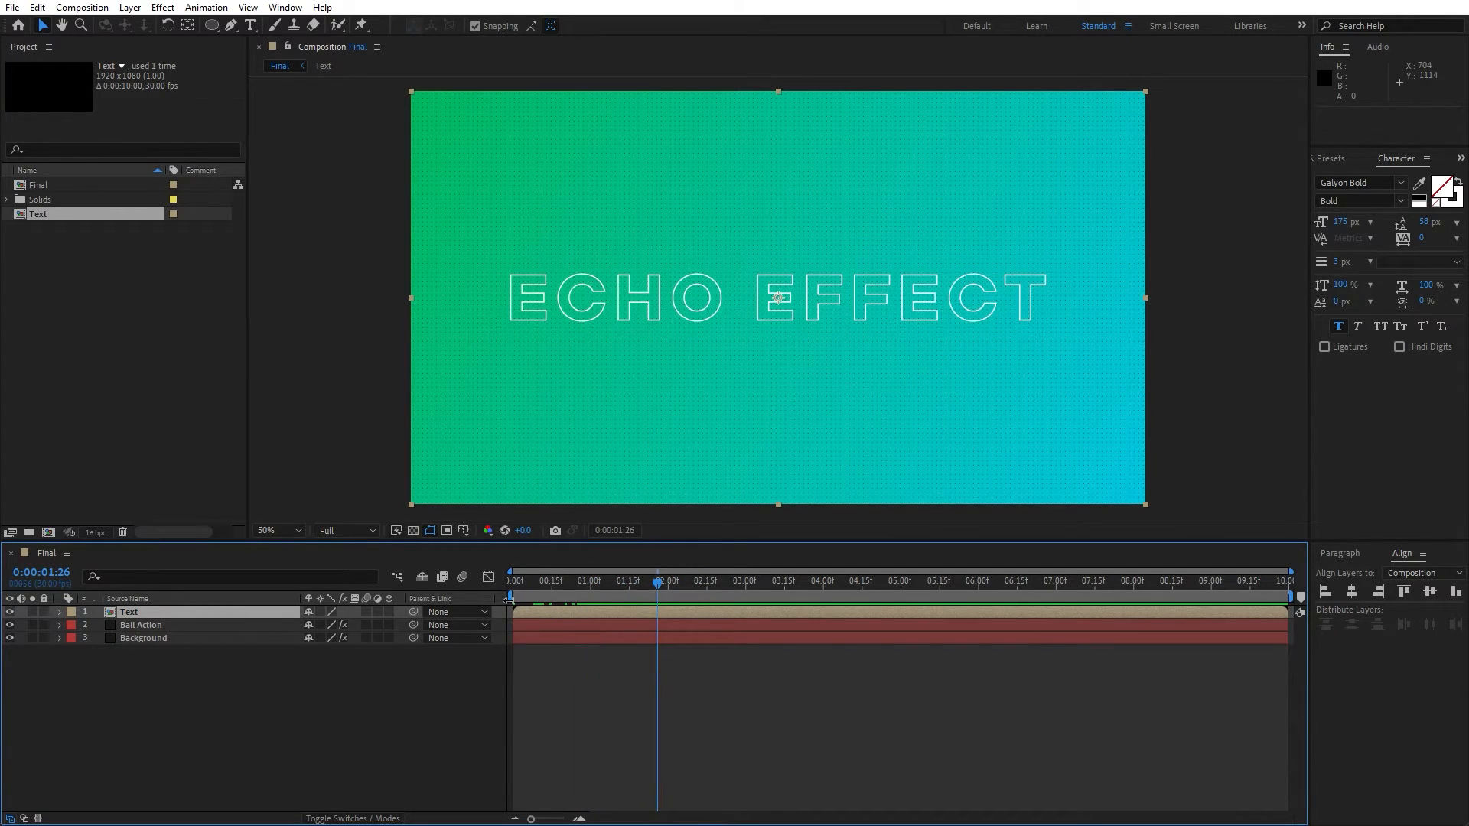
- Apply a Fill effect to the Text layer and set its color to white (FFFFFF)
{"action": "left_click", "coordinate": [1330, 158]}
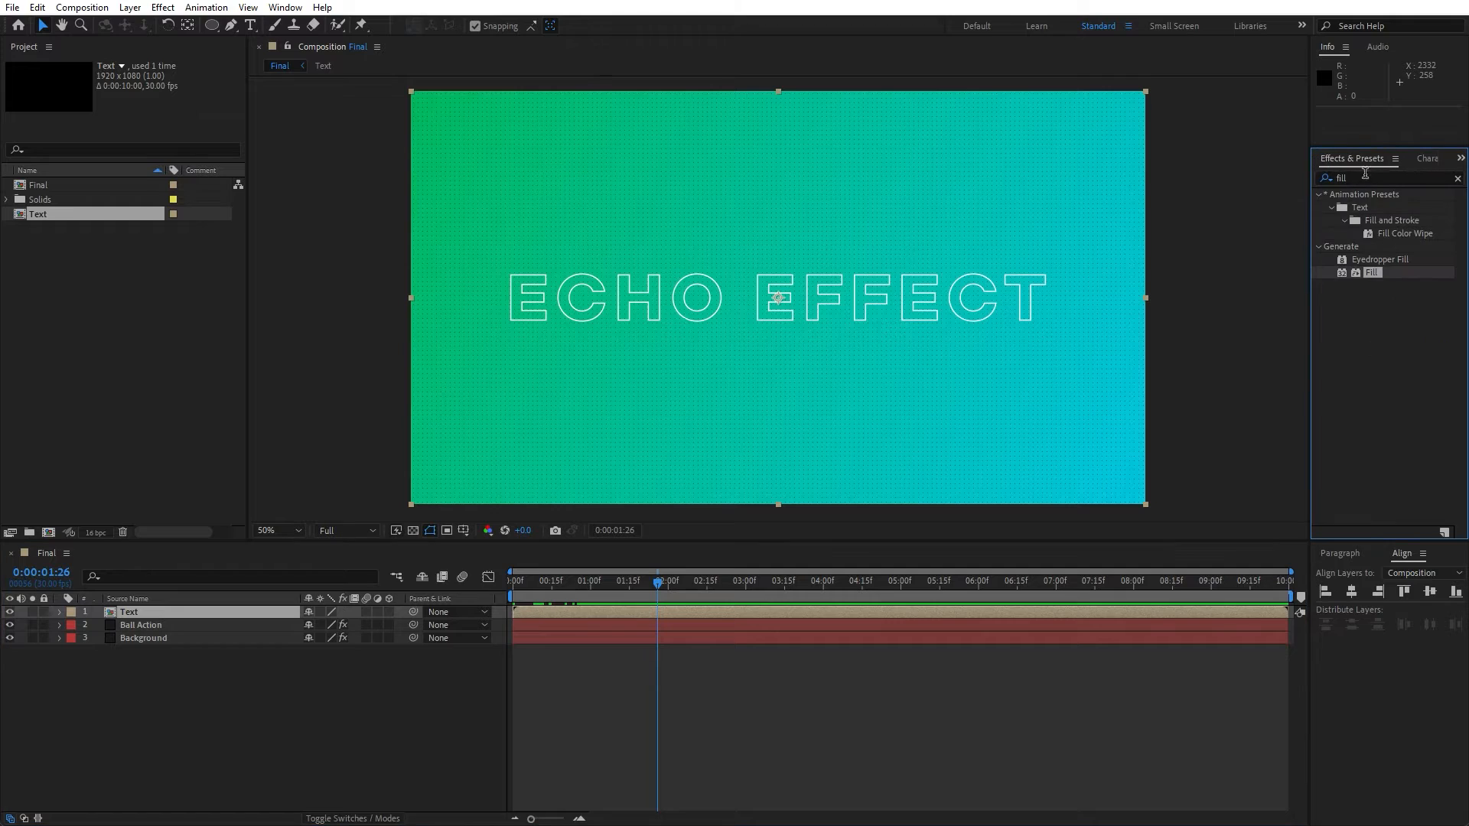
{"action": "left_click_drag", "start_coordinate": [1370, 272], "coordinate": [265, 614]}
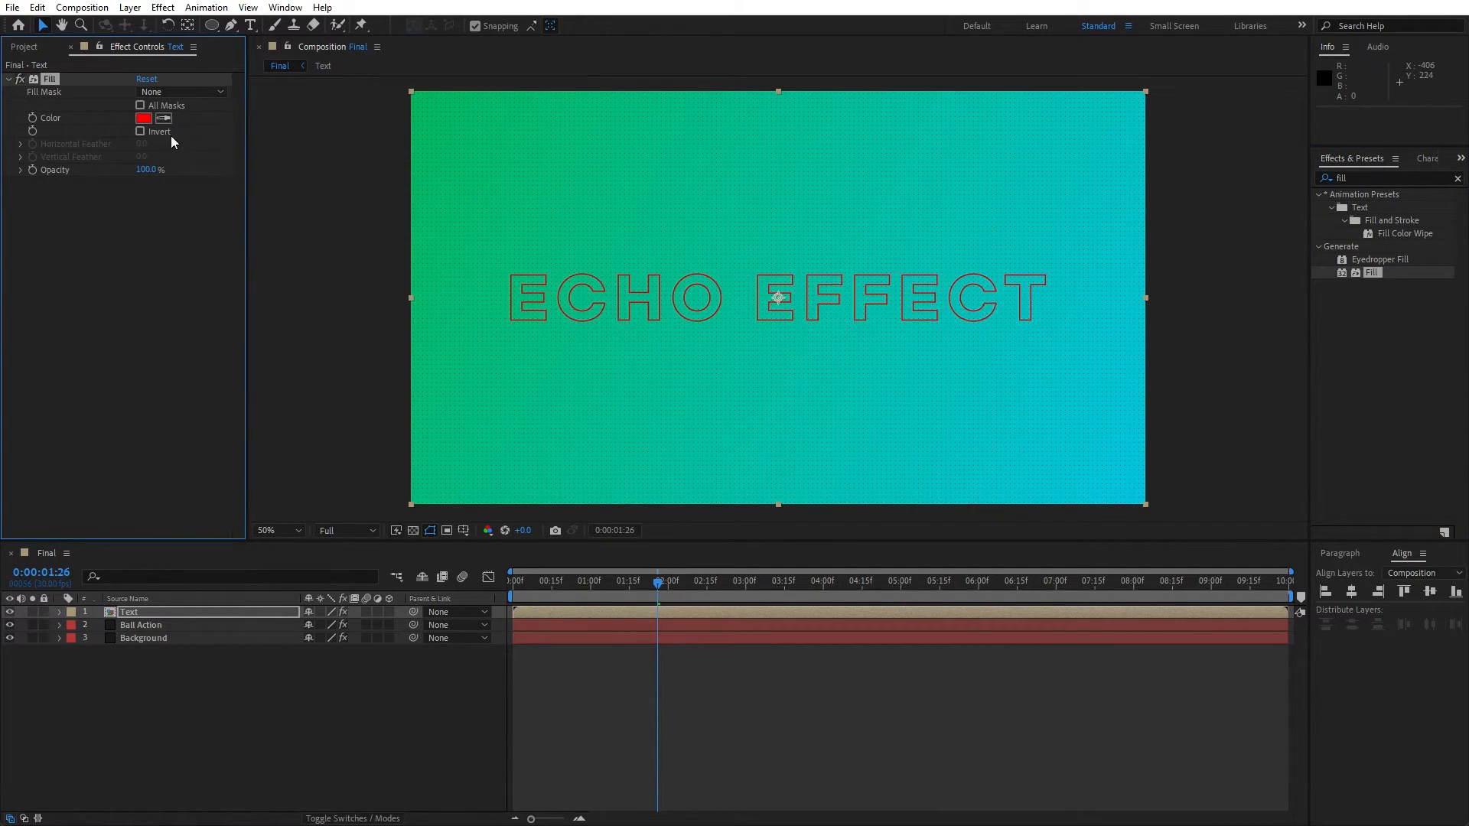
{"action": "left_click", "coordinate": [143, 118]}
{"action": "left_click_drag", "start_coordinate": [838, 582], "coordinate": [753, 428]}
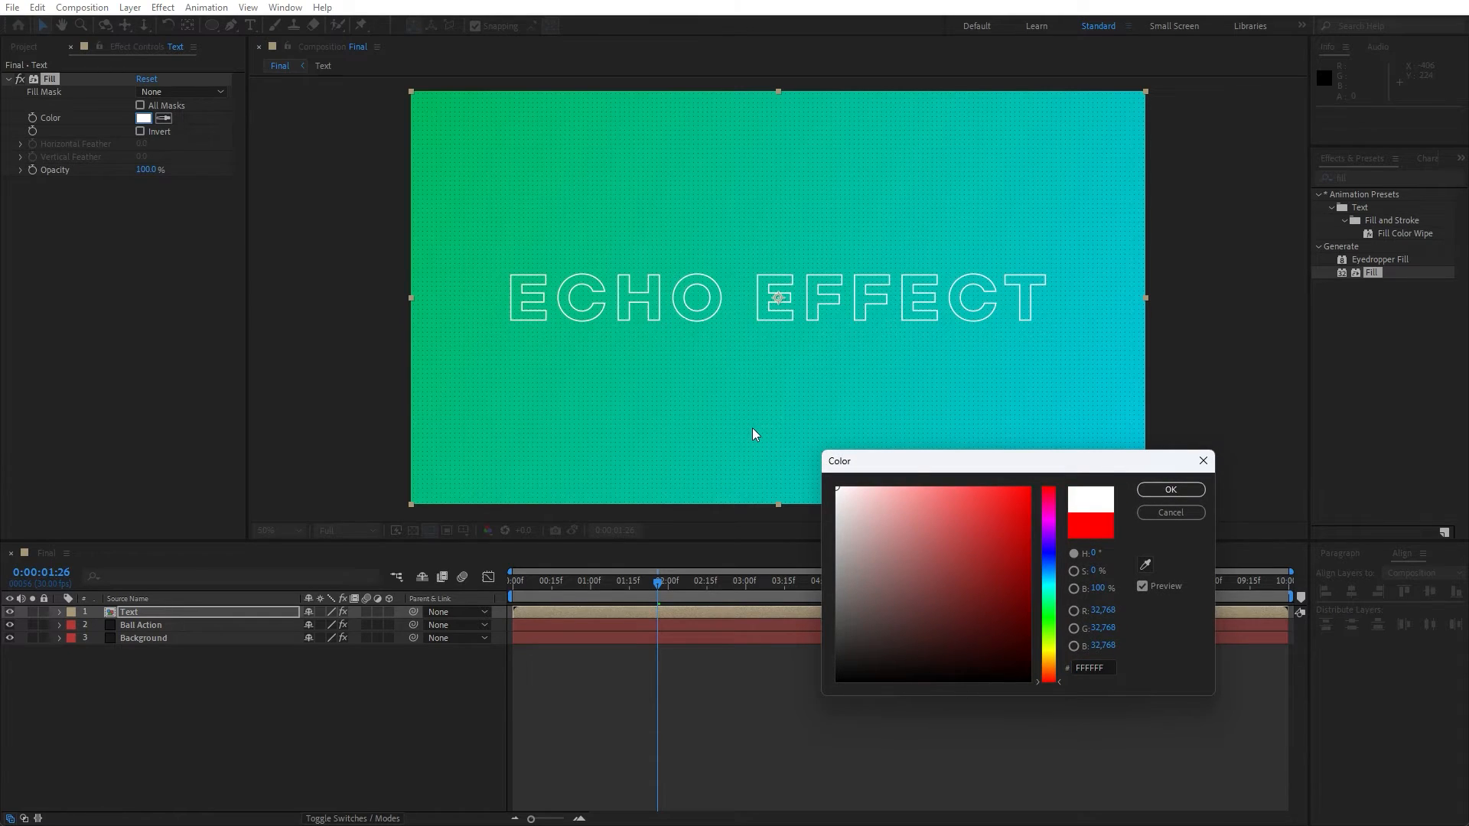
{"action": "left_click", "coordinate": [1171, 491]}
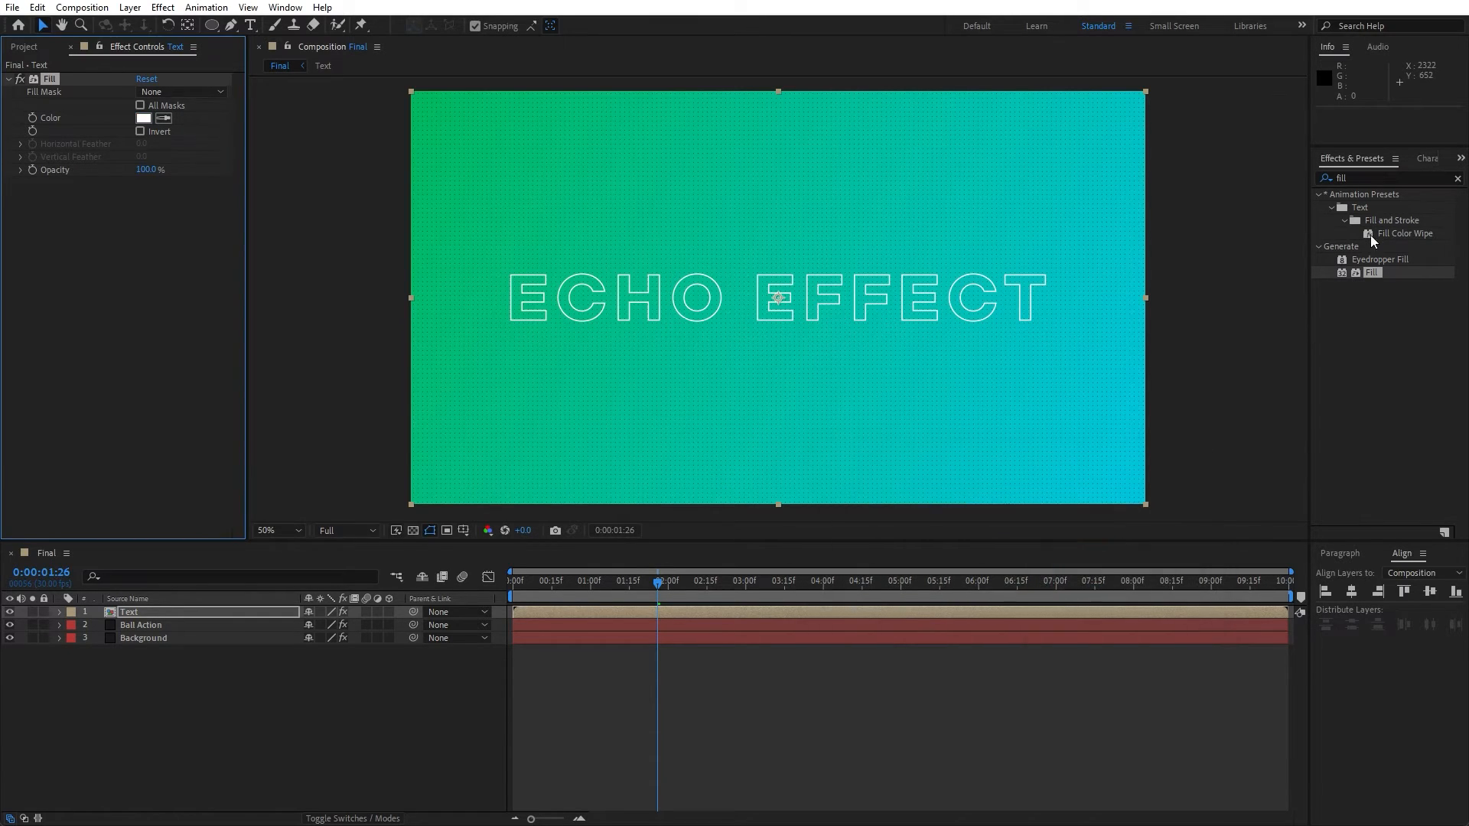
- Find the Echo effect and apply it to the Text layer after Fill
{"action": "left_click", "coordinate": [1382, 176]}
{"action": "type", "text": "echo"}
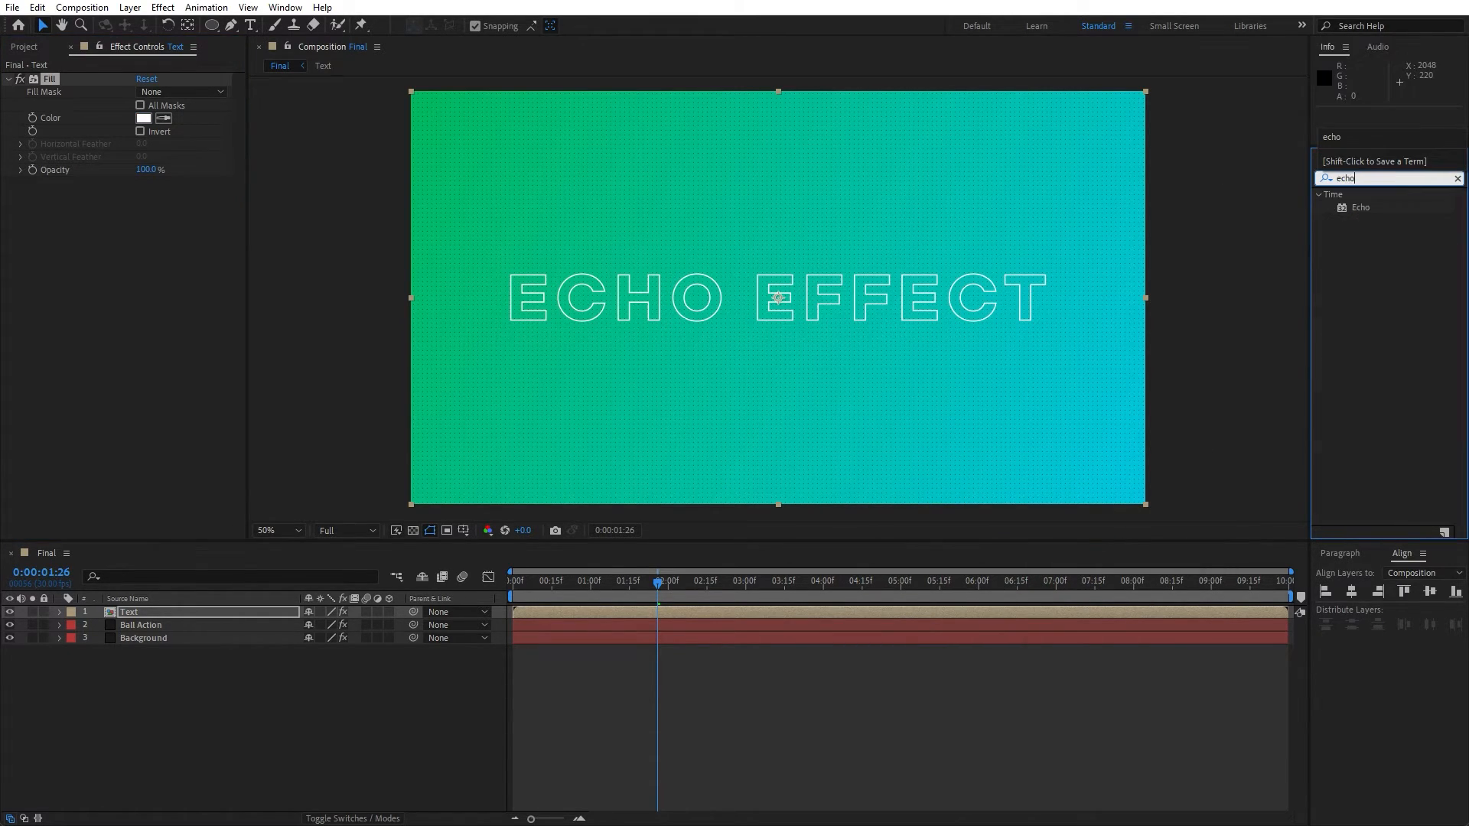
{"action": "left_click_drag", "start_coordinate": [1361, 208], "coordinate": [148, 311]}
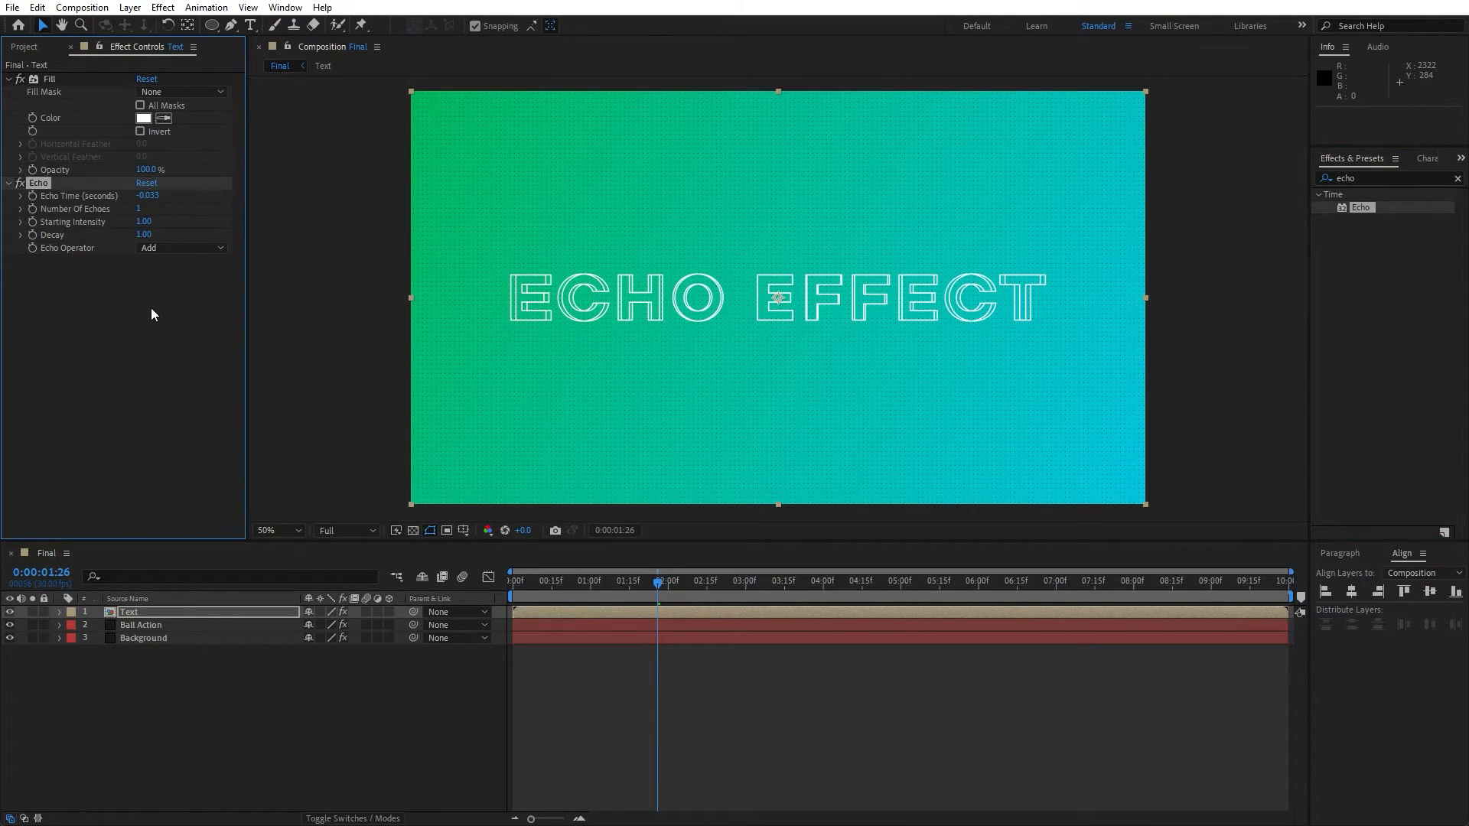
- Set the Echo effect's Number Of Echoes to 10 and Starting Intensity to 0.40, and check the trails at 0:00:01:09
{"action": "left_click", "coordinate": [139, 209]}
{"action": "type", "text": "10"}
{"action": "key", "text": "Return"}
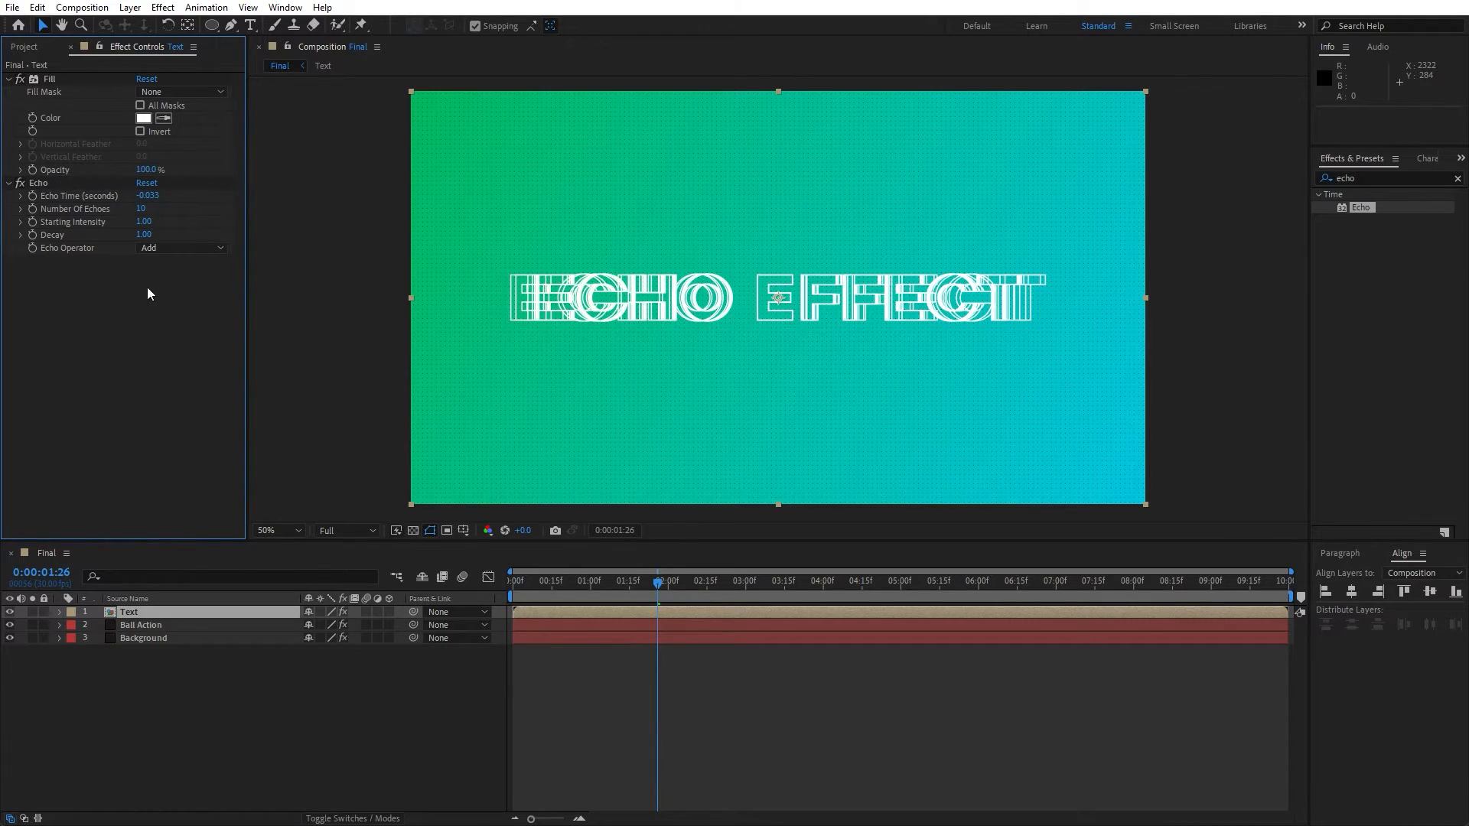
{"action": "left_click", "coordinate": [142, 222]}
{"action": "type", "text": "0.4"}
{"action": "key", "text": "Return"}
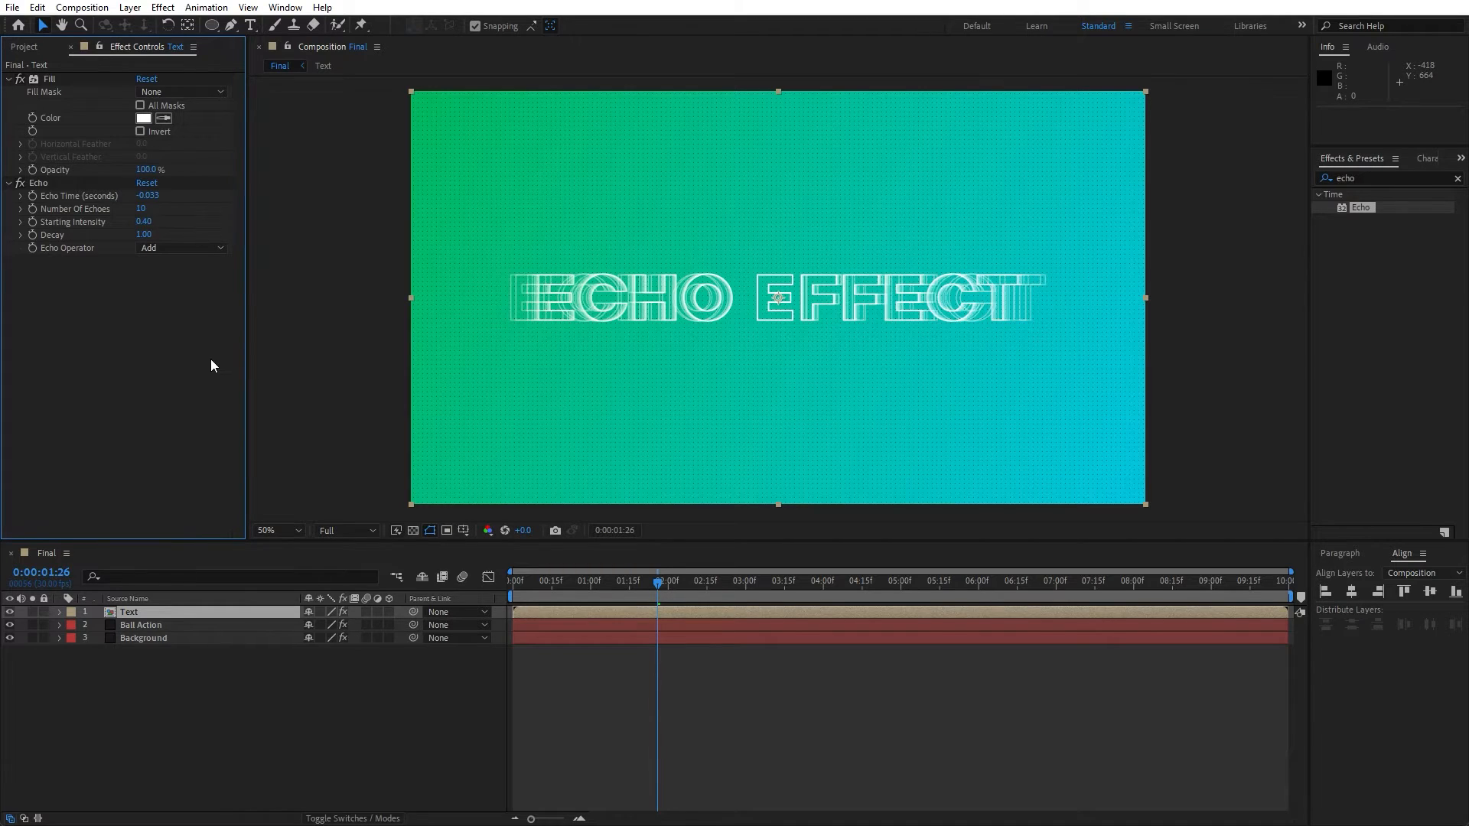
{"action": "mouse_move", "coordinate": [590, 593]}
{"action": "left_mouse_down"}
{"action": "mouse_move", "coordinate": [513, 589]}
{"action": "mouse_move", "coordinate": [613, 594]}
{"action": "left_mouse_up"}
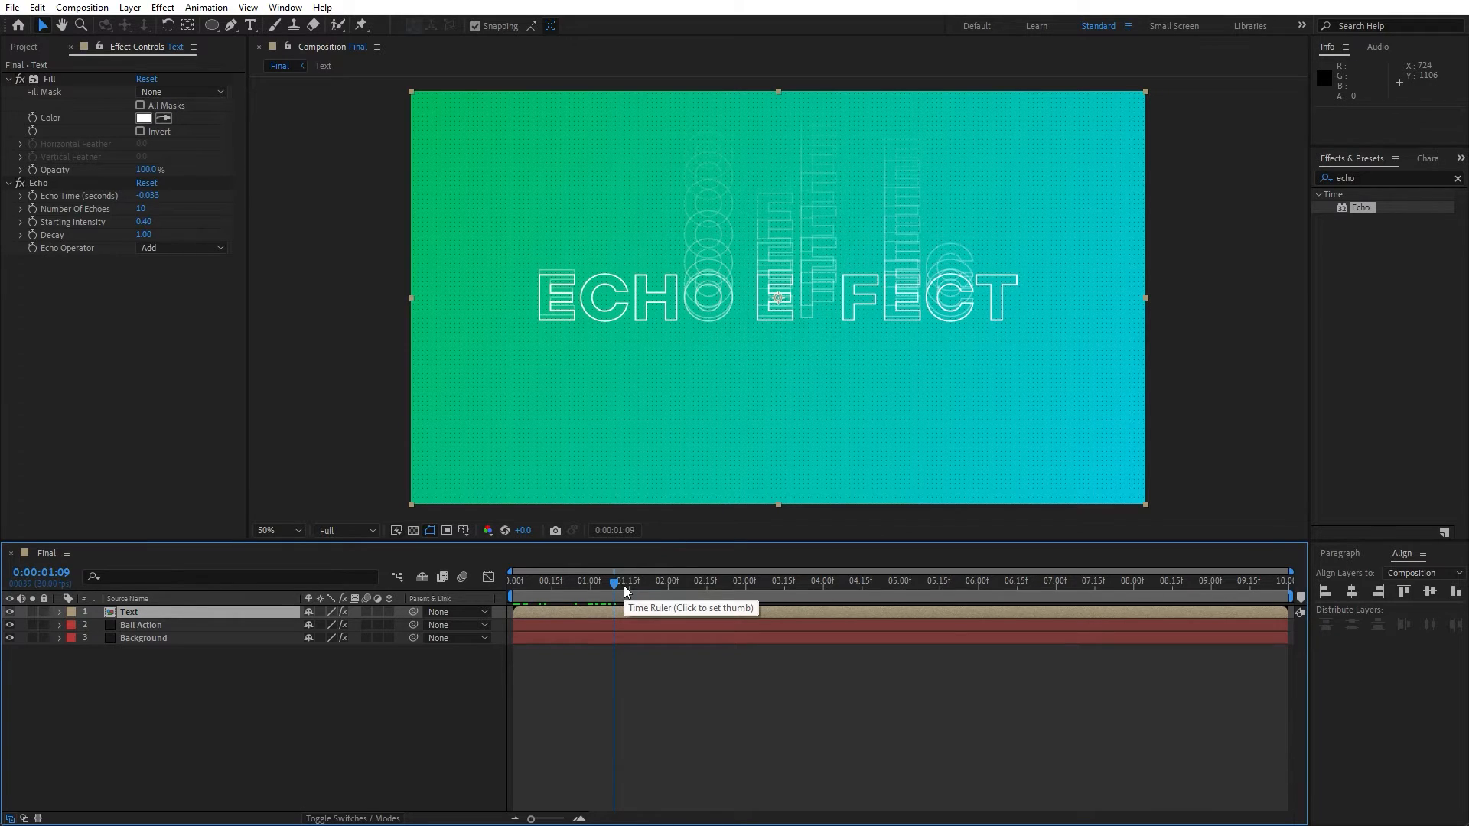
- Find the Stylize Glow effect and apply it to the Text layer
{"action": "left_click", "coordinate": [1387, 174]}
{"action": "type", "text": "glow"}
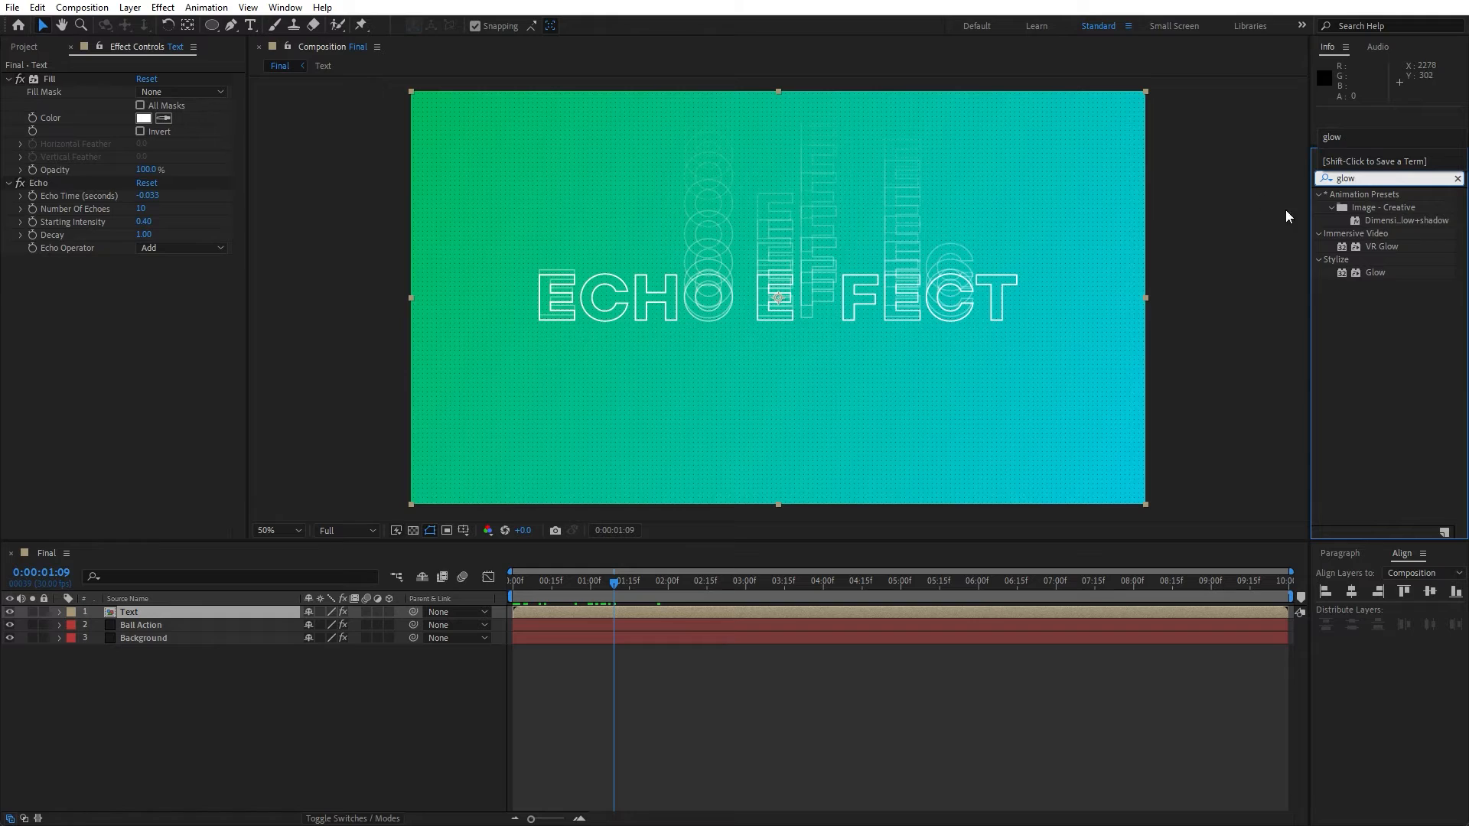
{"action": "left_click_drag", "start_coordinate": [1375, 272], "coordinate": [185, 614]}
- Set the Glow Threshold to 80%, Glow Radius to 80 and Glow Intensity to 0.7, and check the look at 0:00:02:15
{"action": "left_click", "coordinate": [143, 287]}
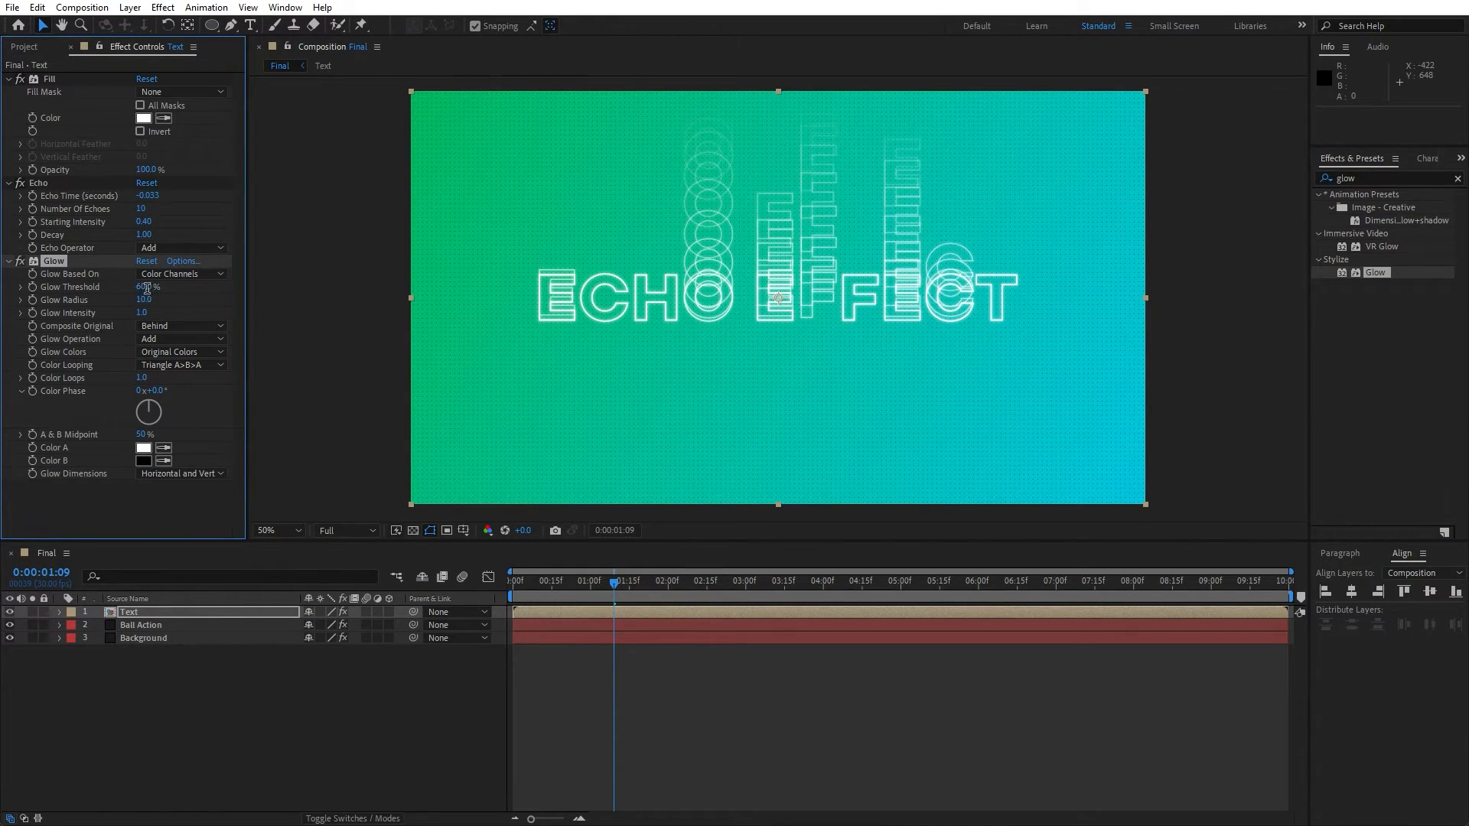
{"action": "type", "text": "80"}
{"action": "key", "text": "Tab"}
{"action": "type", "text": "80"}
{"action": "left_click", "coordinate": [161, 506]}
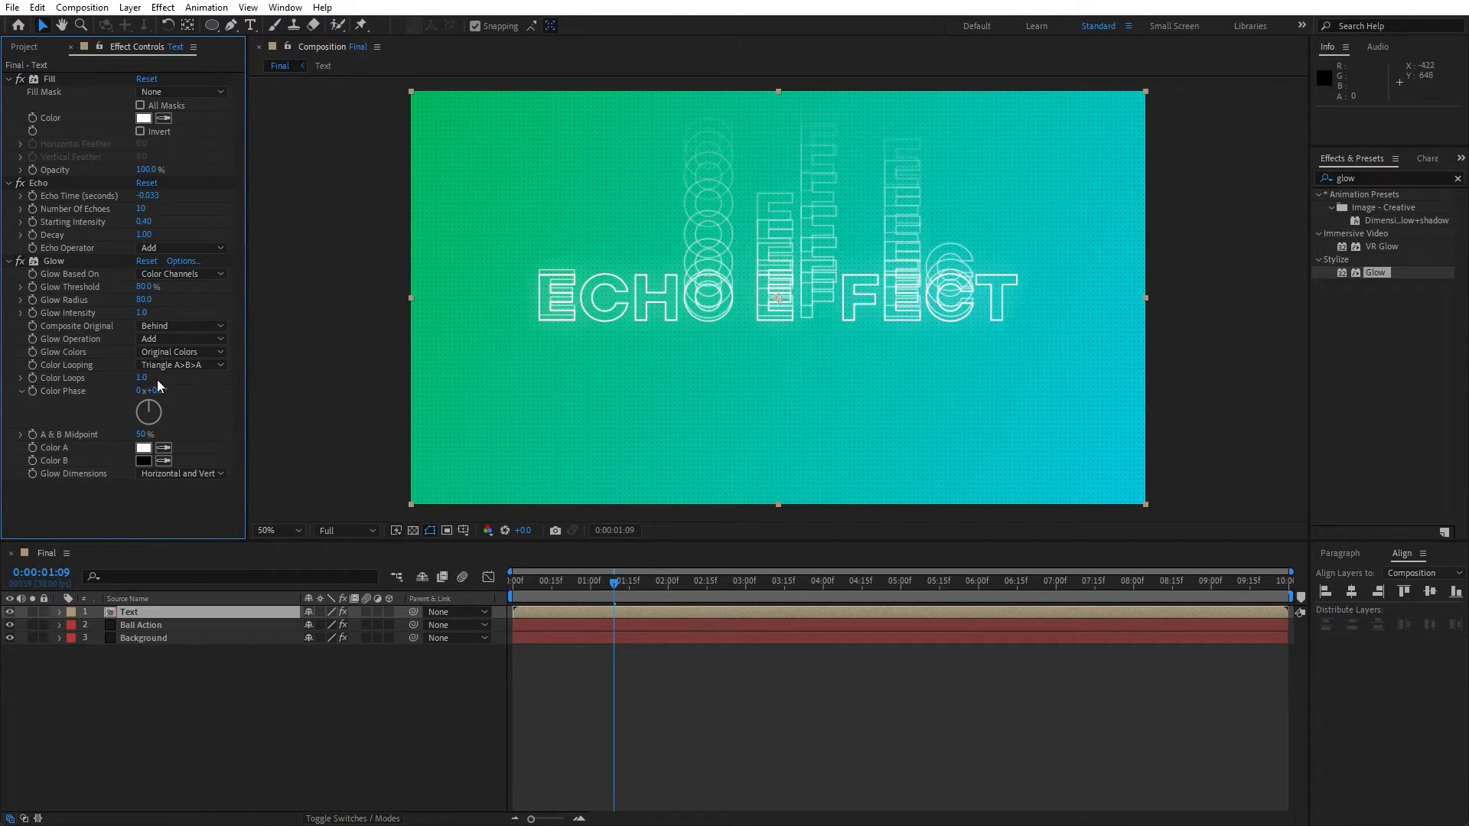
{"action": "left_click", "coordinate": [142, 313]}
{"action": "type", "text": "0.7"}
{"action": "left_click", "coordinate": [265, 704]}
{"action": "left_click_drag", "start_coordinate": [614, 586], "coordinate": [708, 594]}
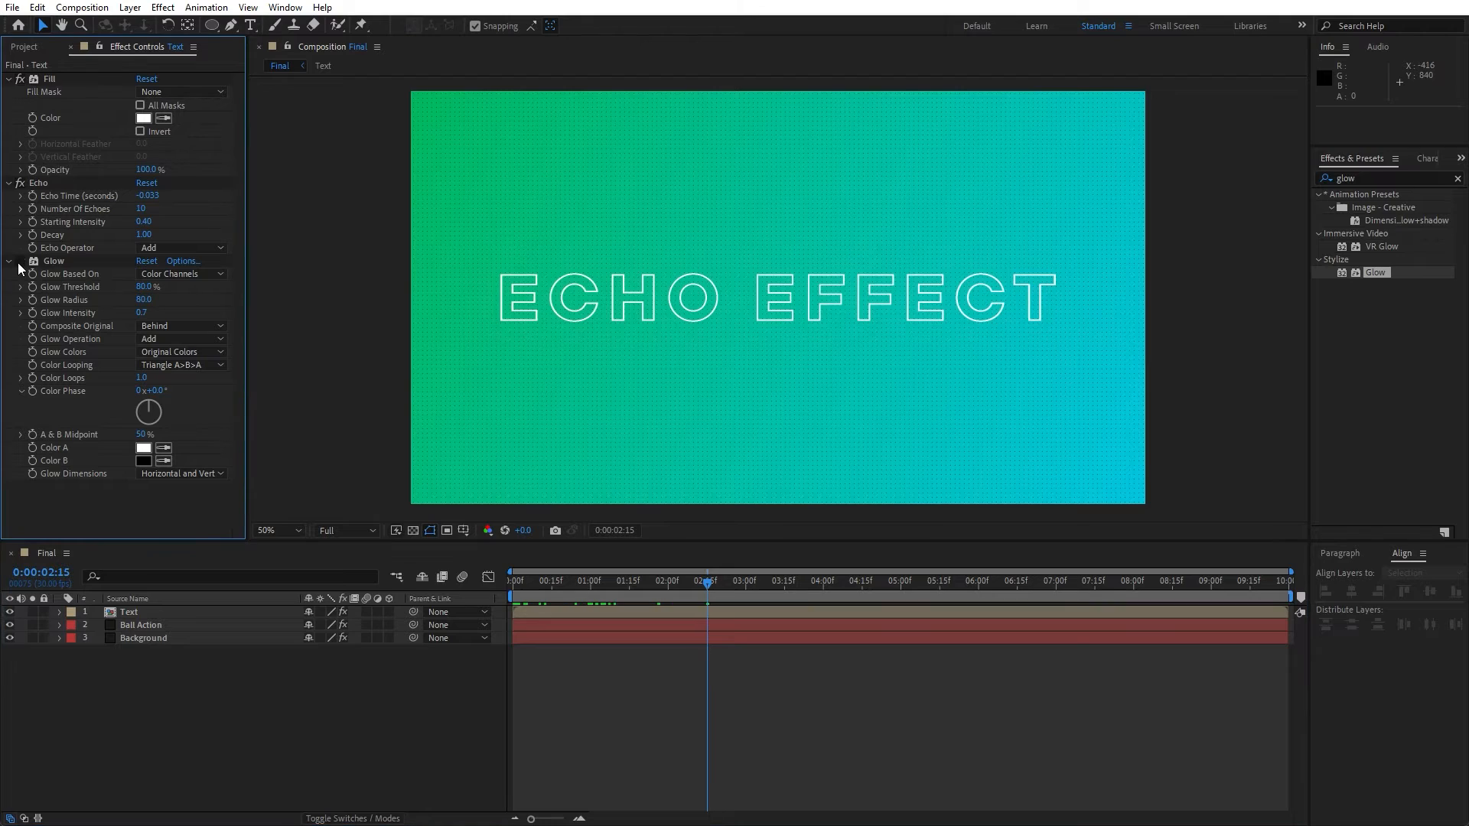
- Collapse the Fill, Echo and Glow settings of the Text layer and deselect the layer
{"action": "left_click", "coordinate": [10, 79]}
{"action": "left_click", "coordinate": [9, 92]}
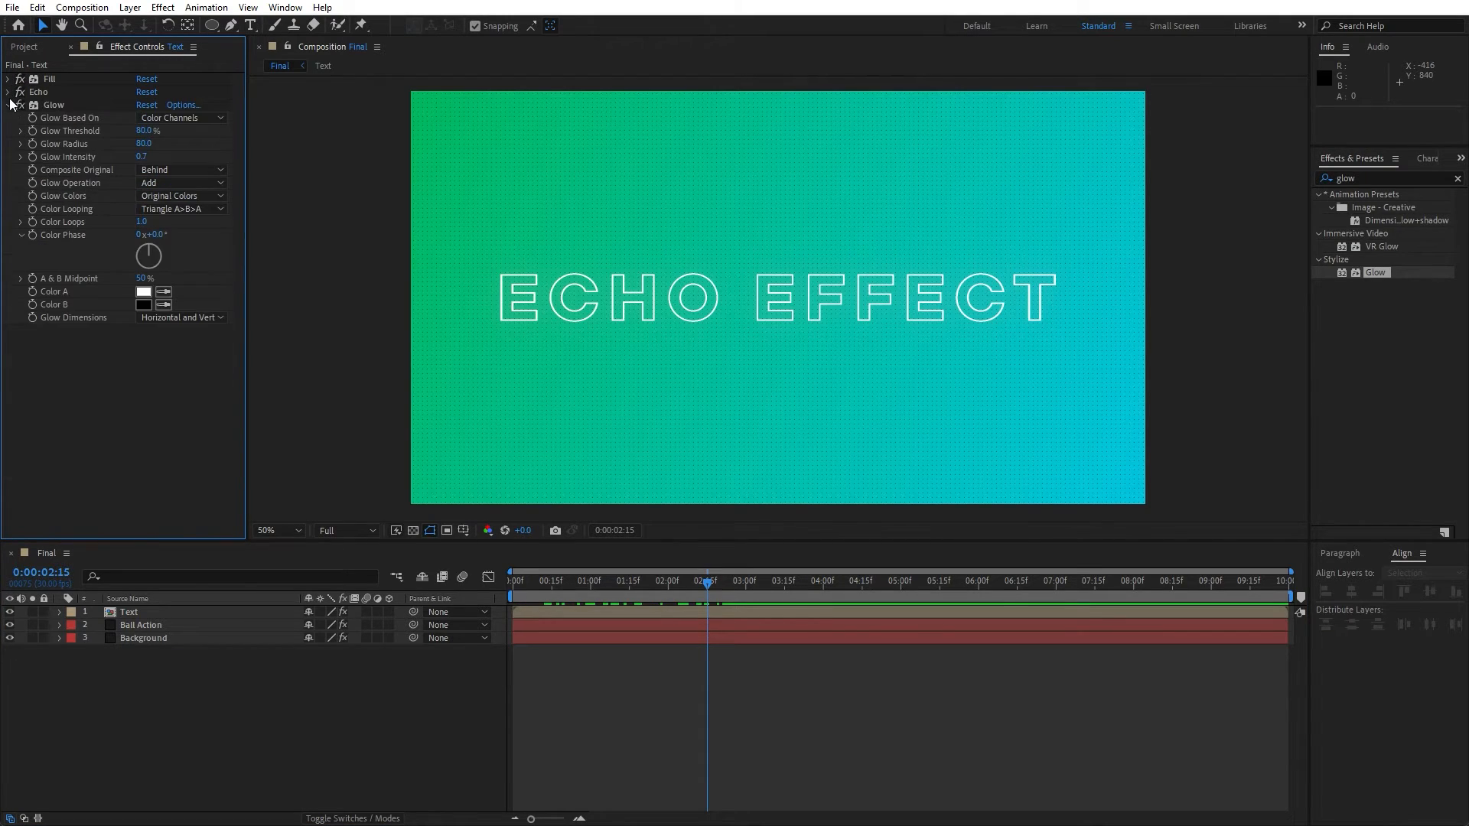
{"action": "left_click", "coordinate": [9, 105]}
{"action": "left_click", "coordinate": [298, 765]}
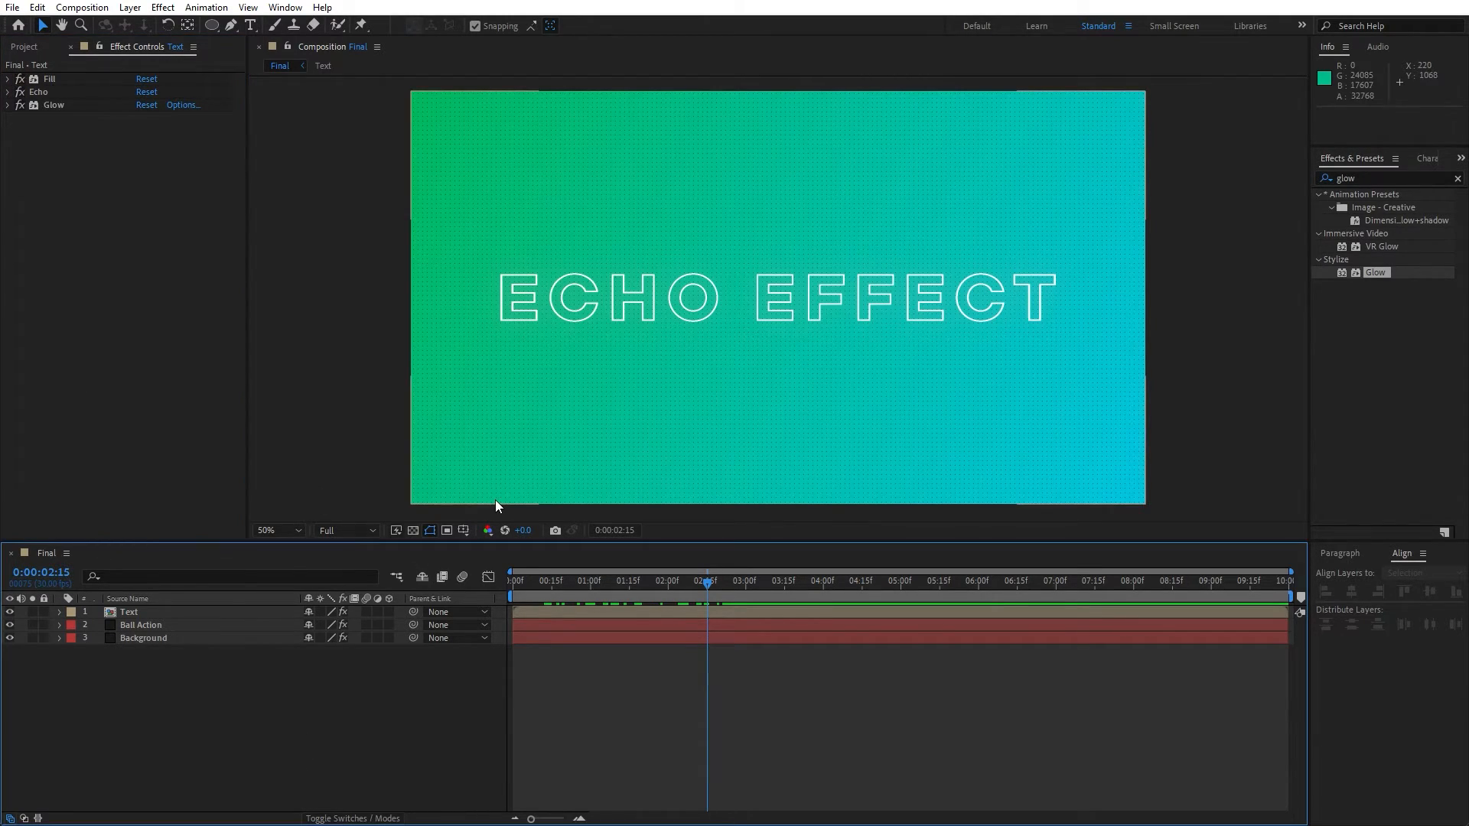
- Duplicate the Text layer and move the copy straight down to position 960, 700
{"action": "left_click", "coordinate": [179, 614]}
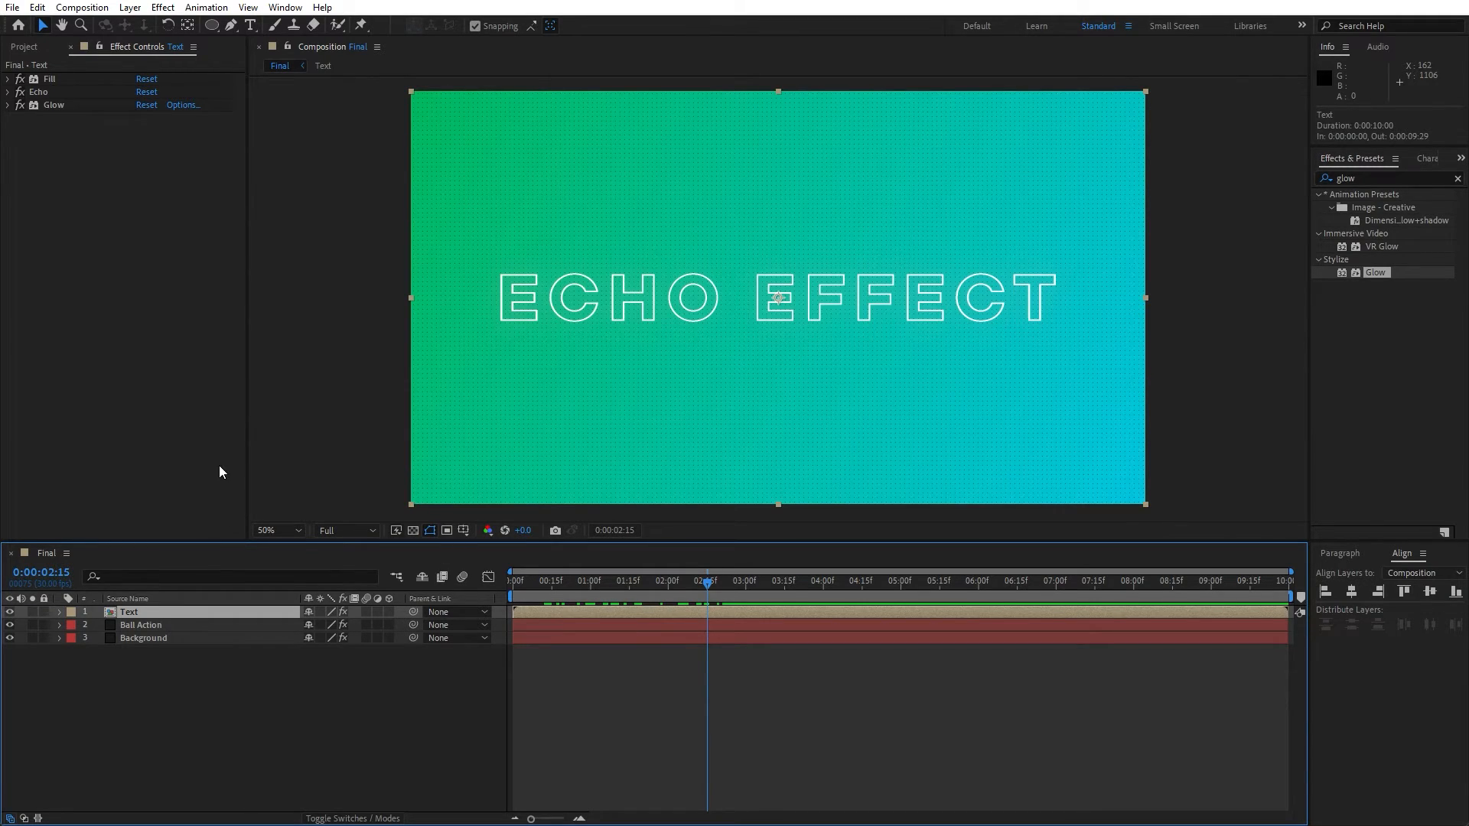
{"action": "left_click", "coordinate": [37, 7]}
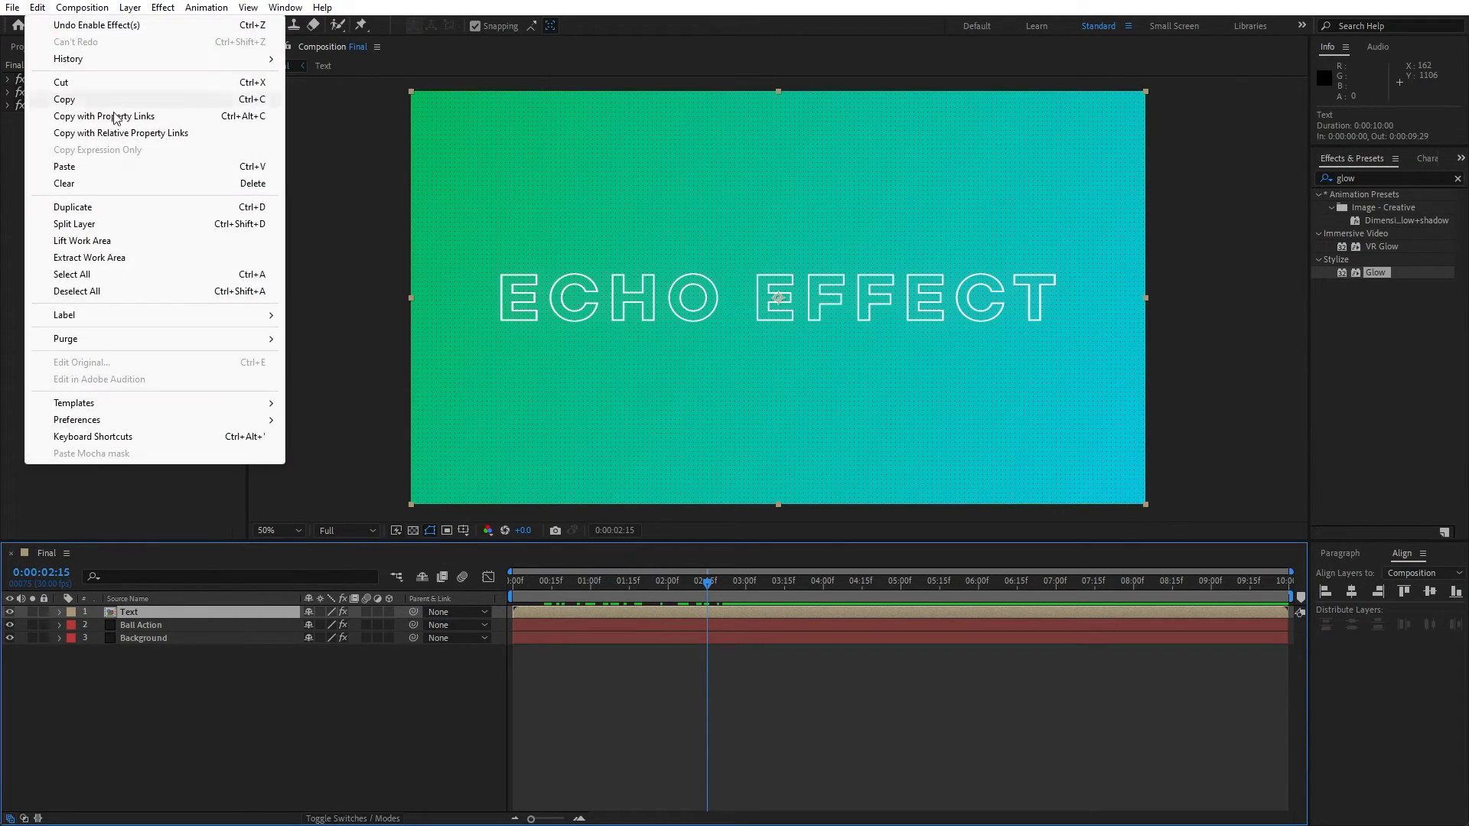
{"action": "left_click", "coordinate": [73, 207]}
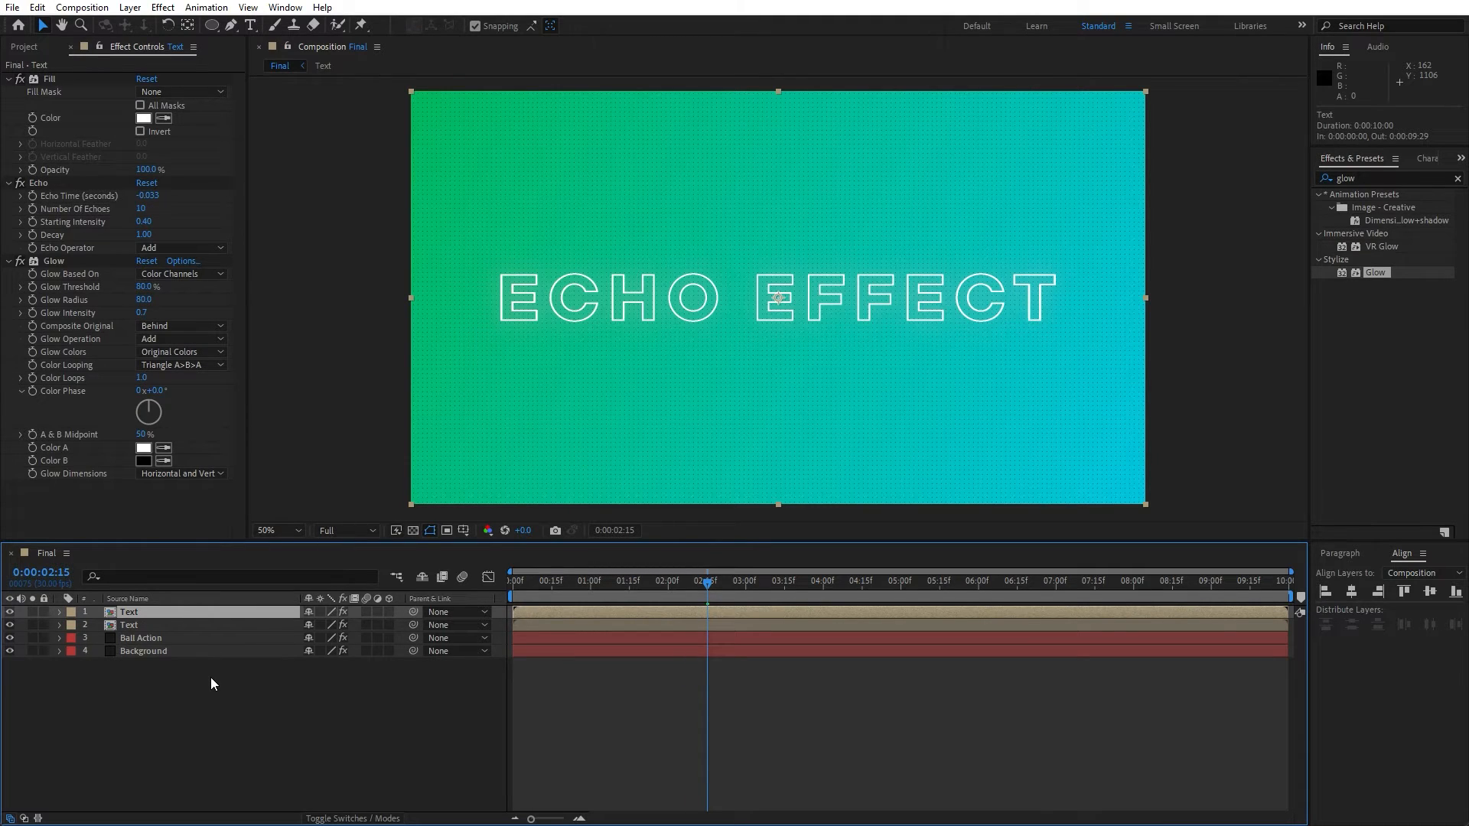
{"action": "key", "text": "shift+Down"}
{"action": "key", "text": "shift+Down"}
{"action": "key", "text": "shift+Down"}
{"action": "key", "text": "shift+Down"}
{"action": "key", "text": "shift+Down"}
{"action": "key", "text": "shift+Down"}
{"action": "key", "text": "shift+Down"}
{"action": "key", "text": "shift+Down"}
{"action": "key", "text": "shift+Down"}
{"action": "key", "text": "shift+Down"}
{"action": "key", "text": "shift+Down"}
{"action": "key", "text": "shift+Down"}
{"action": "key", "text": "shift+Down"}
{"action": "key", "text": "shift+Down"}
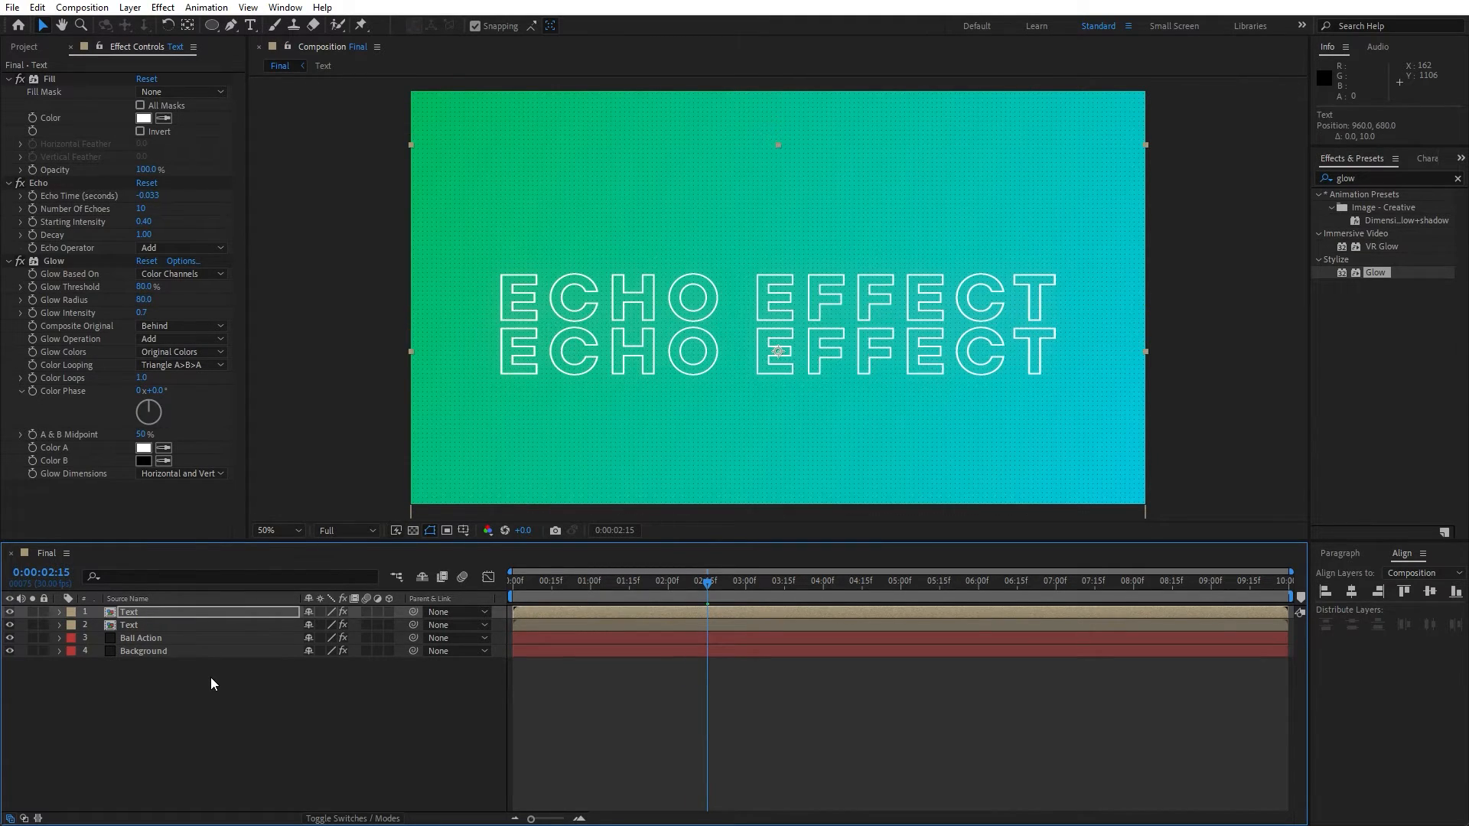
{"action": "key", "text": "shift+Down"}
{"action": "key", "text": "shift+Down"}
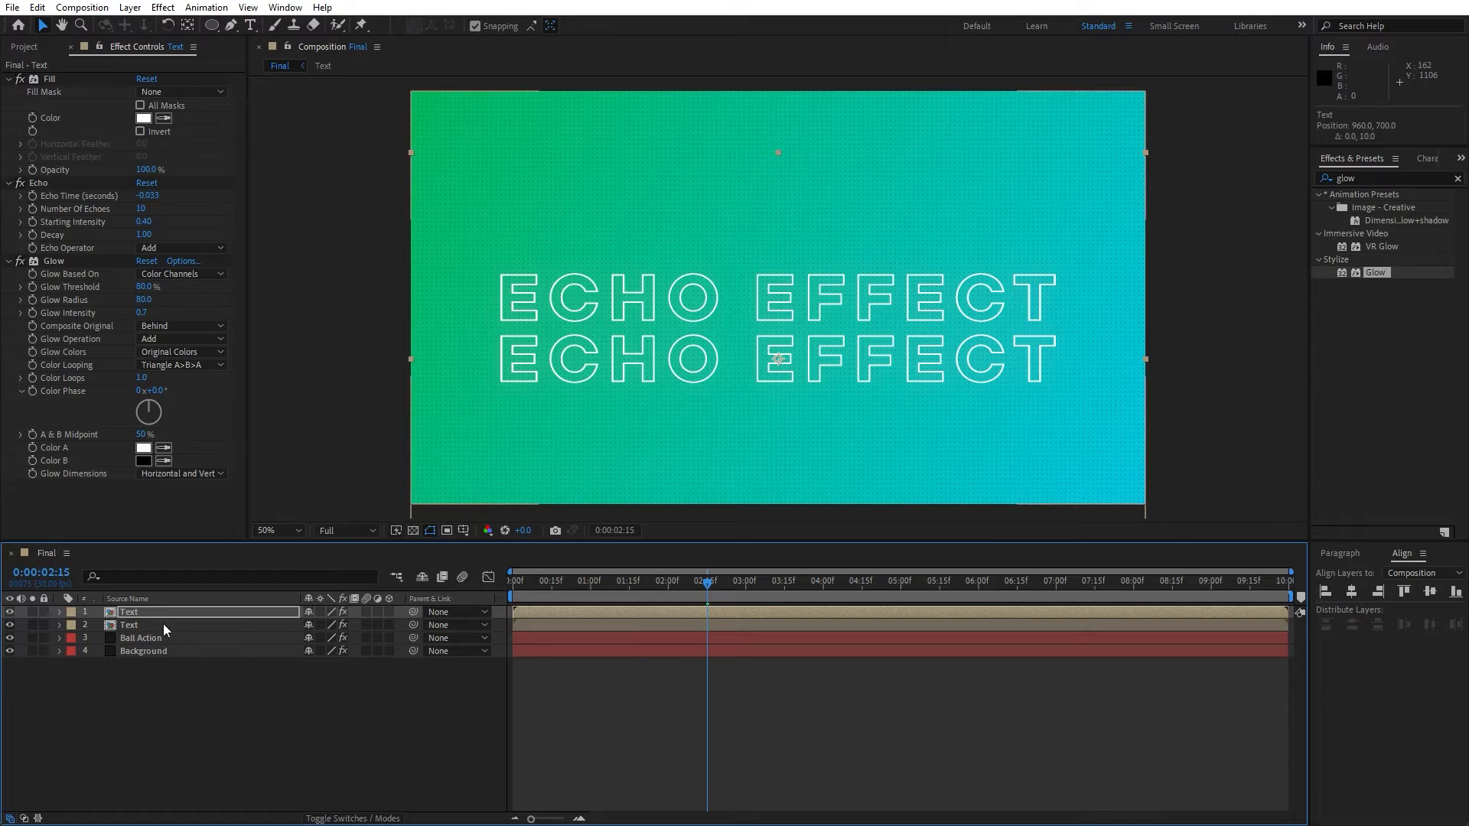
- Duplicate the lower Text row and move the new copy straight down to position 960, 860
{"action": "left_click", "coordinate": [163, 617]}
{"action": "key", "text": "ctrl+d"}
{"action": "key", "text": "shift+Down"}
{"action": "key", "text": "shift+Down"}
{"action": "key", "text": "shift+Down"}
{"action": "key", "text": "shift+Down"}
{"action": "key", "text": "shift+Down"}
{"action": "key", "text": "shift+Down"}
{"action": "key", "text": "shift+Down"}
{"action": "key", "text": "shift+Down"}
{"action": "key", "text": "shift+Down"}
{"action": "key", "text": "shift+Down"}
{"action": "key", "text": "shift+Down"}
{"action": "key", "text": "shift+Down"}
{"action": "key", "text": "shift+Down"}
{"action": "key", "text": "shift+Down"}
{"action": "key", "text": "shift+Down"}
{"action": "key", "text": "shift+Down"}
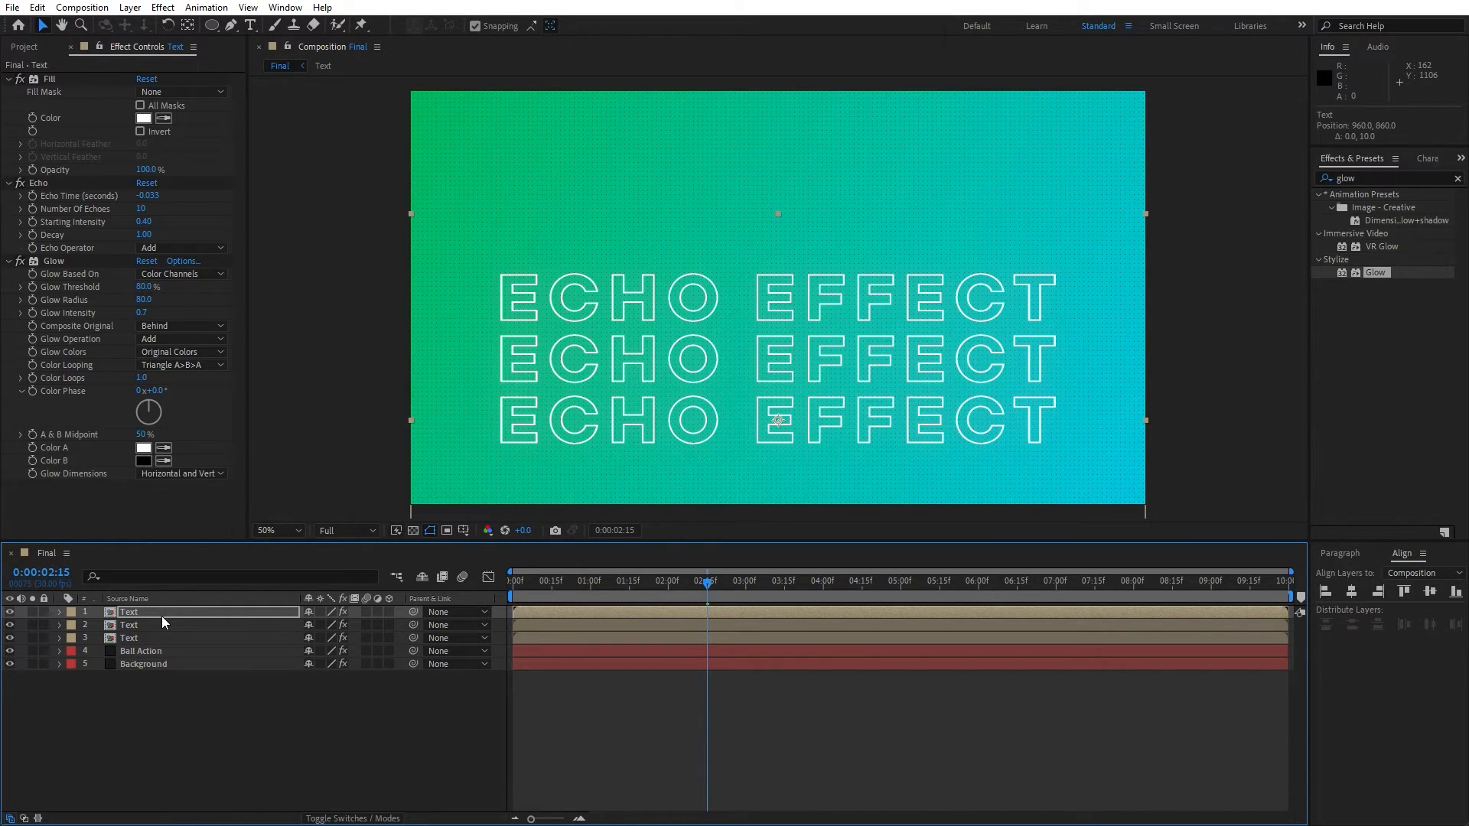
- Duplicate all three Text layers and group the copies together at the top of the layer stack
{"action": "left_click", "coordinate": [157, 635]}
{"action": "left_click", "coordinate": [156, 613], "text": "shift"}
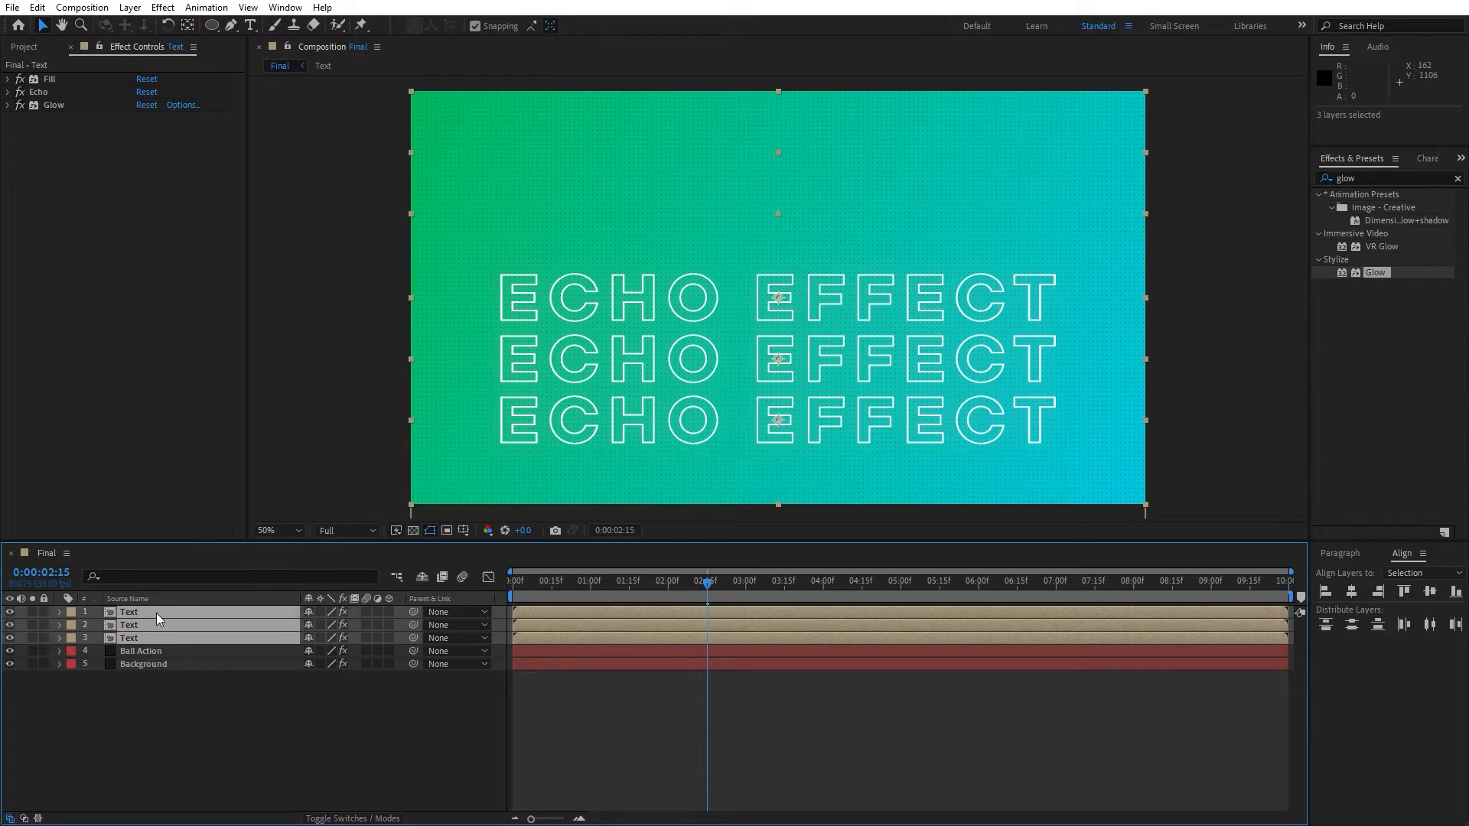
{"action": "key", "text": "ctrl+d"}
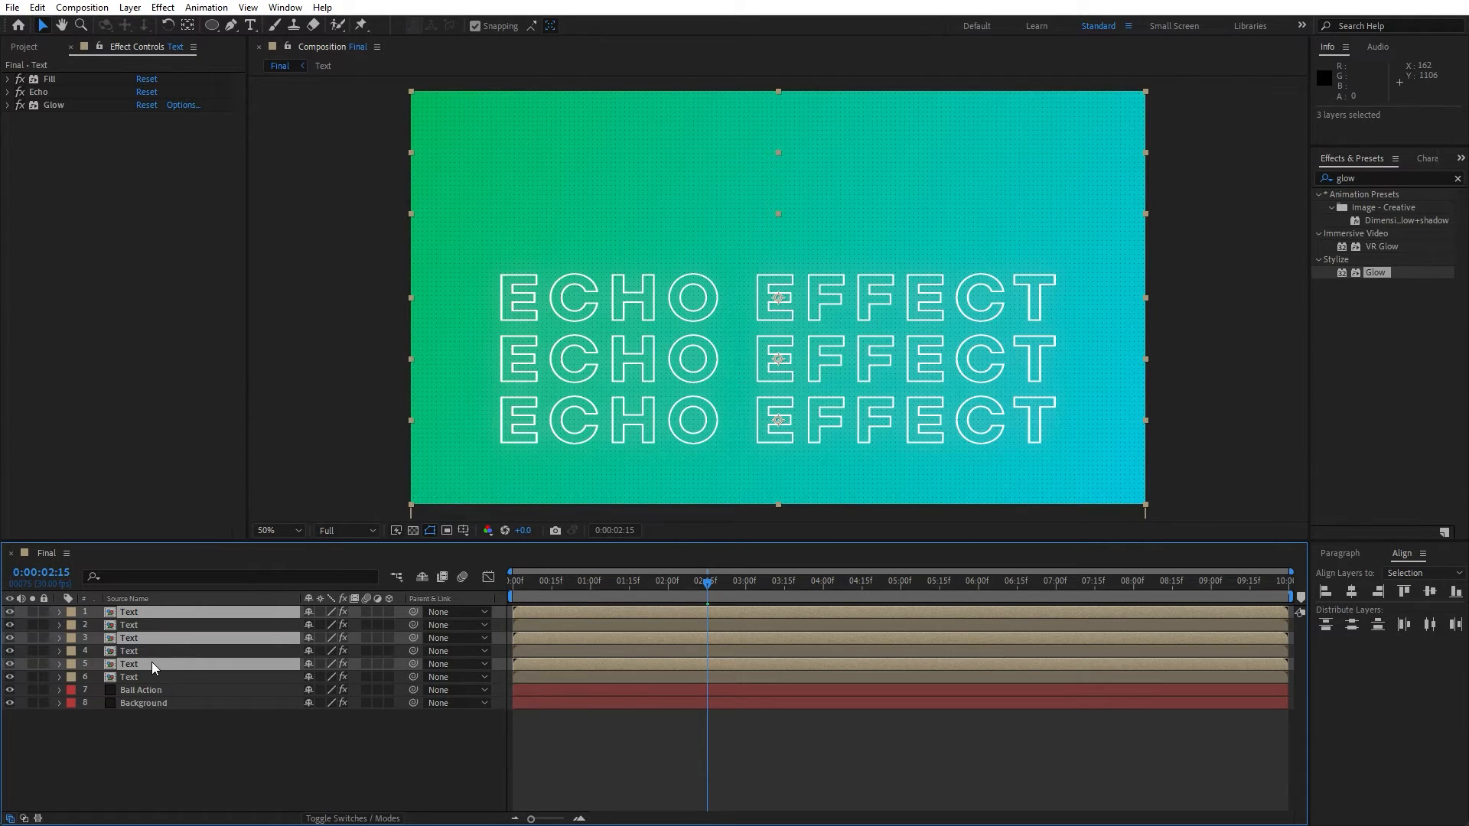
{"action": "left_click_drag", "start_coordinate": [152, 662], "coordinate": [163, 623]}
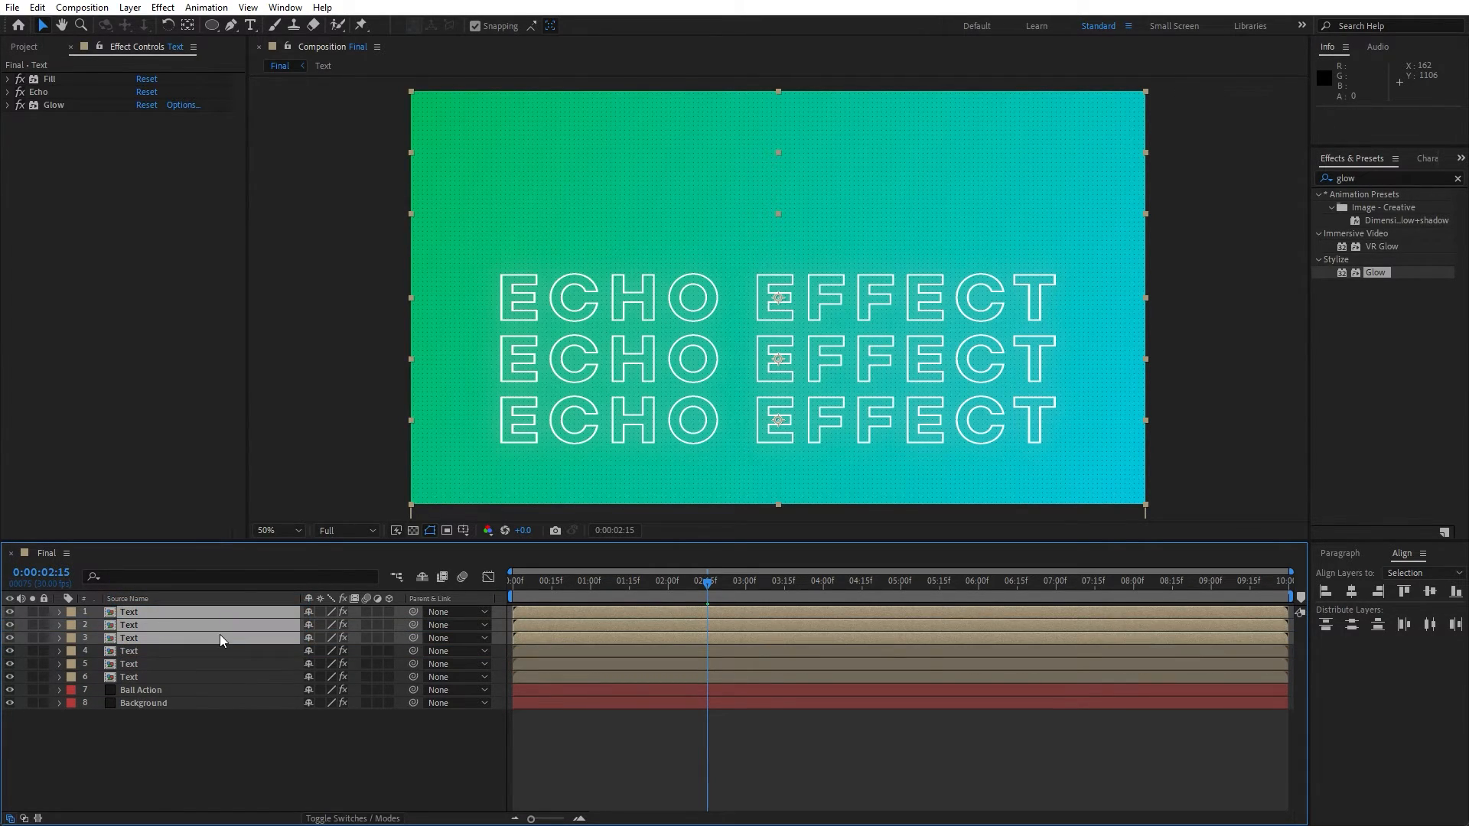
- Move the three copied Text rows straight up by about 480 px so they stack evenly above the original three rows
{"action": "key", "text": "shift+Up"}
{"action": "key", "text": "shift+Up"}
{"action": "key", "text": "shift+Up"}
{"action": "key", "text": "shift+Up"}
{"action": "key", "text": "shift+Up"}
{"action": "key", "text": "shift+Up"}
{"action": "key", "text": "shift+Up"}
{"action": "key", "text": "shift+Up"}
{"action": "key", "text": "shift+Up"}
{"action": "key", "text": "shift+Up"}
{"action": "key", "text": "shift+Up"}
{"action": "key", "text": "shift+Up"}
{"action": "key", "text": "shift+Up"}
{"action": "key", "text": "shift+Up"}
{"action": "key", "text": "shift+Up"}
{"action": "key", "text": "shift+Up"}
{"action": "key", "text": "shift+Up"}
{"action": "key", "text": "shift+Up"}
{"action": "key", "text": "shift+Up"}
{"action": "key", "text": "shift+Up"}
{"action": "key", "text": "shift+Up"}
{"action": "key", "text": "shift+Up"}
{"action": "key", "text": "shift+Up"}
{"action": "key", "text": "shift+Up"}
{"action": "key", "text": "shift+Up"}
{"action": "key", "text": "shift+Up"}
{"action": "key", "text": "shift+Up"}
{"action": "key", "text": "shift+Up"}
{"action": "key", "text": "shift+Up"}
{"action": "key", "text": "shift+Up"}
{"action": "key", "text": "shift+Up"}
{"action": "key", "text": "shift+Up"}
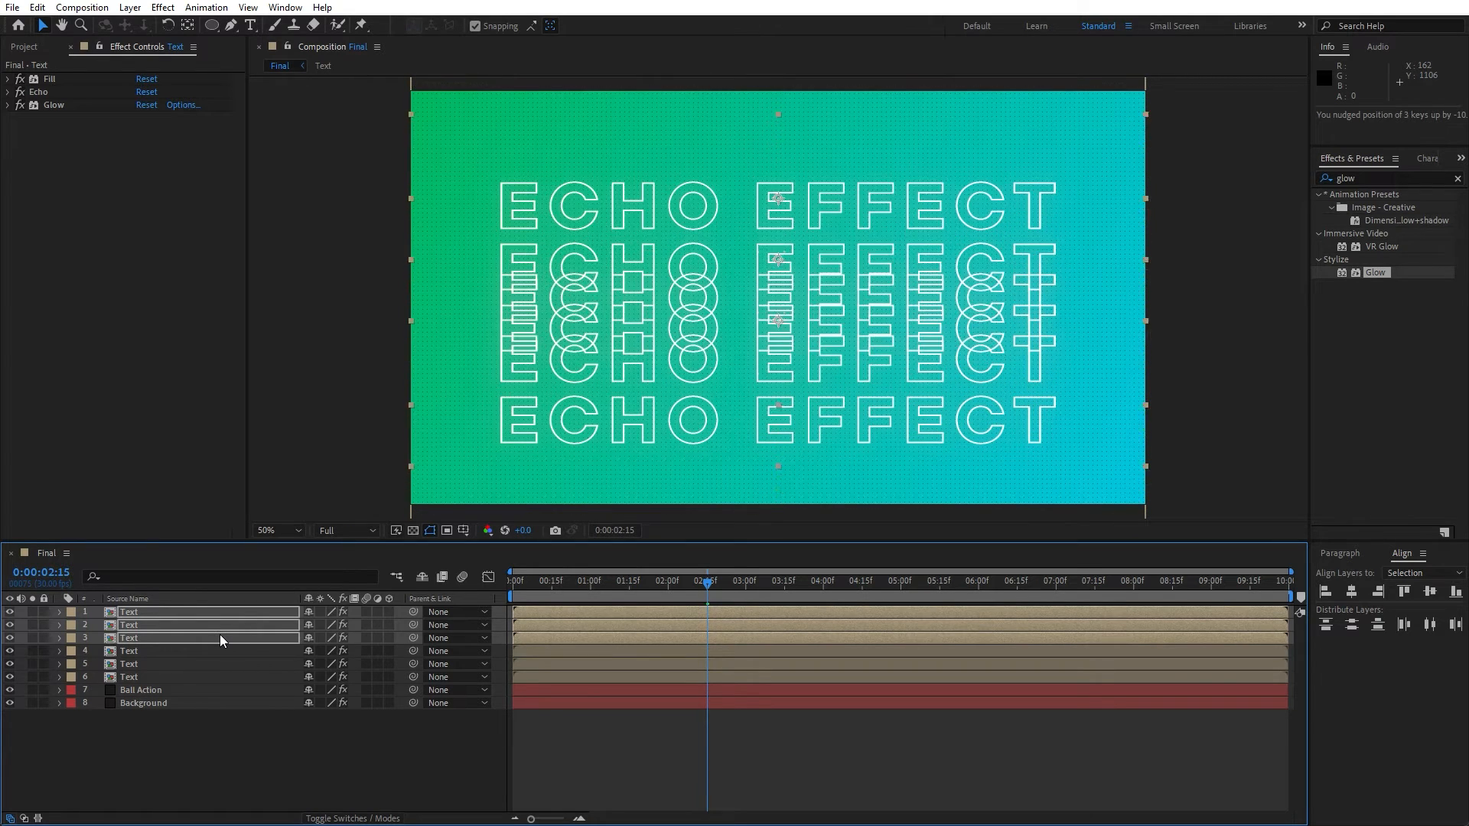
{"action": "key", "text": "shift+Down"}
{"action": "key", "text": "shift+Down"}
{"action": "key", "text": "shift+Down"}
{"action": "key", "text": "shift+Down"}
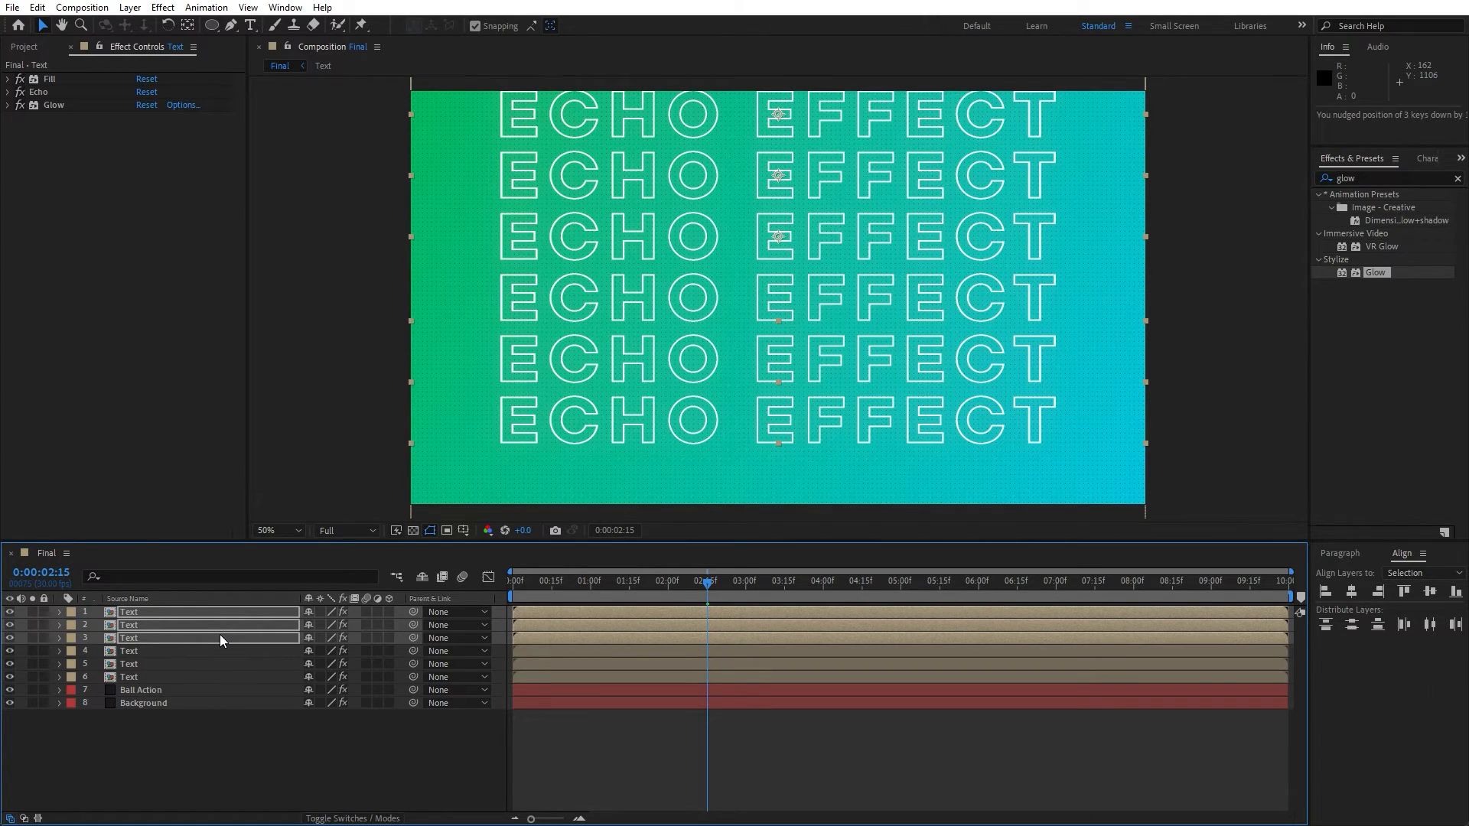
- Select all six Text layers and move them down together by 80 px to centre the stack vertically
{"action": "left_click", "coordinate": [168, 676]}
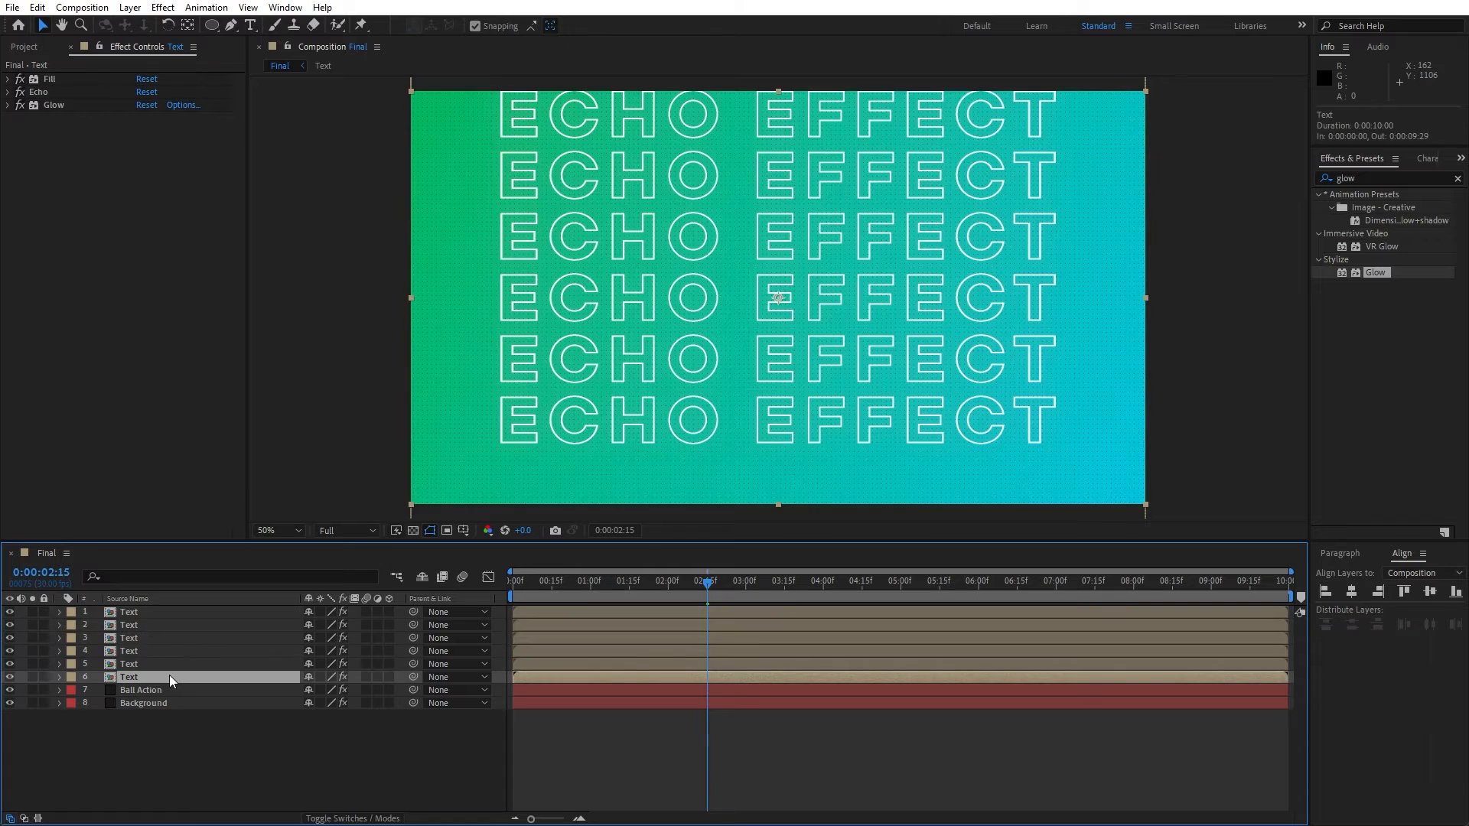
{"action": "left_click", "coordinate": [144, 612], "text": "shift"}
{"action": "key", "text": "shift+Down"}
{"action": "key", "text": "shift+Down"}
{"action": "key", "text": "shift+Down"}
{"action": "key", "text": "shift+Down"}
{"action": "key", "text": "shift+Down"}
{"action": "key", "text": "shift+Down"}
{"action": "key", "text": "shift+Down"}
{"action": "key", "text": "shift+Down"}
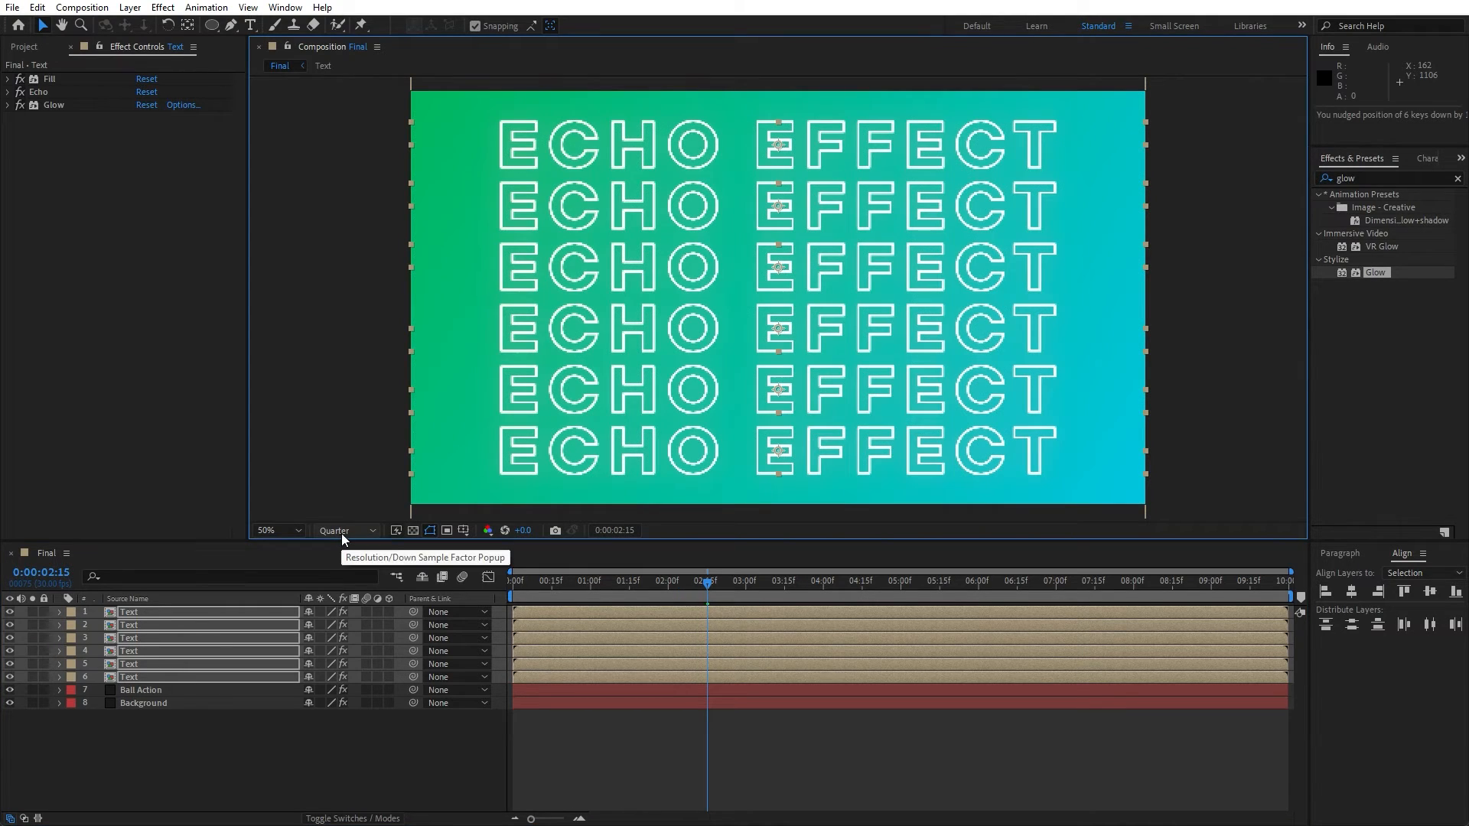
- Lower the preview resolution to Quarter and play back the animation of the six text rows
{"action": "left_click", "coordinate": [342, 530]}
{"action": "left_click", "coordinate": [356, 617]}
{"action": "left_click", "coordinate": [357, 724]}
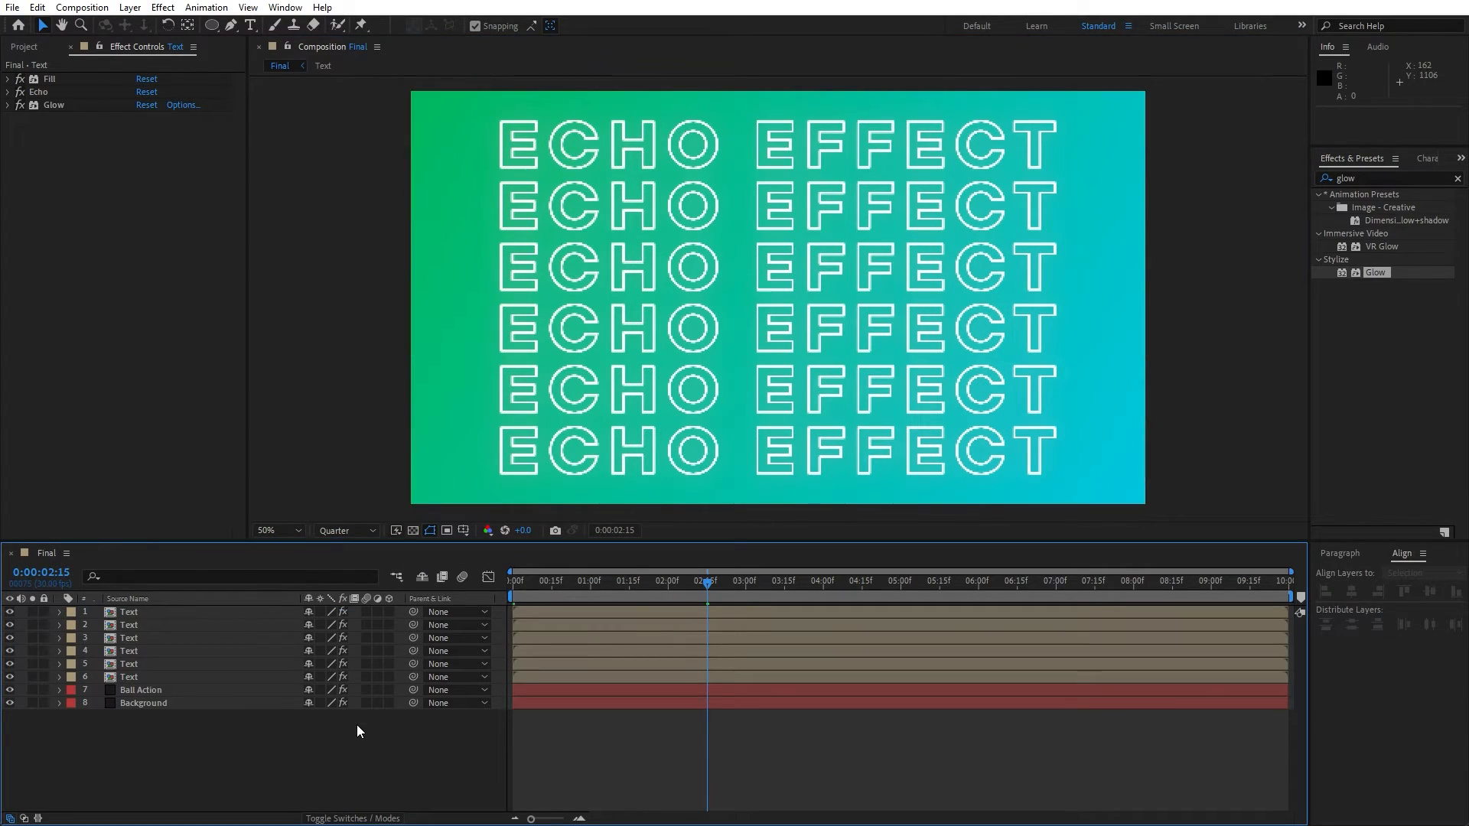
{"action": "key", "text": "space"}
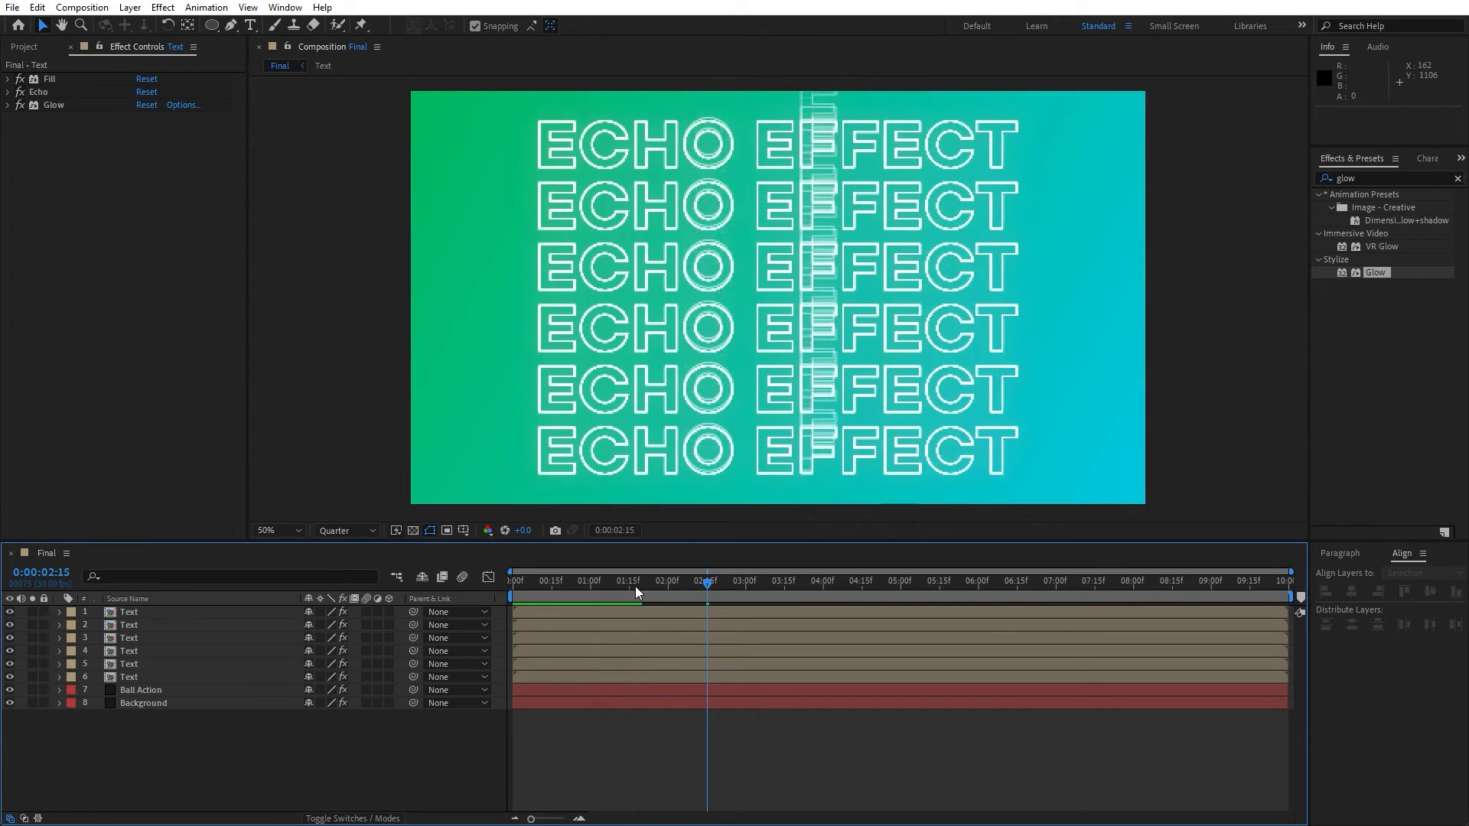
{"action": "left_click_drag", "start_coordinate": [738, 581], "coordinate": [770, 582]}
- Set the preview resolution to Half and scrub through the text animation to about 3:21
{"action": "left_click", "coordinate": [361, 538]}
{"action": "left_click", "coordinate": [363, 586]}
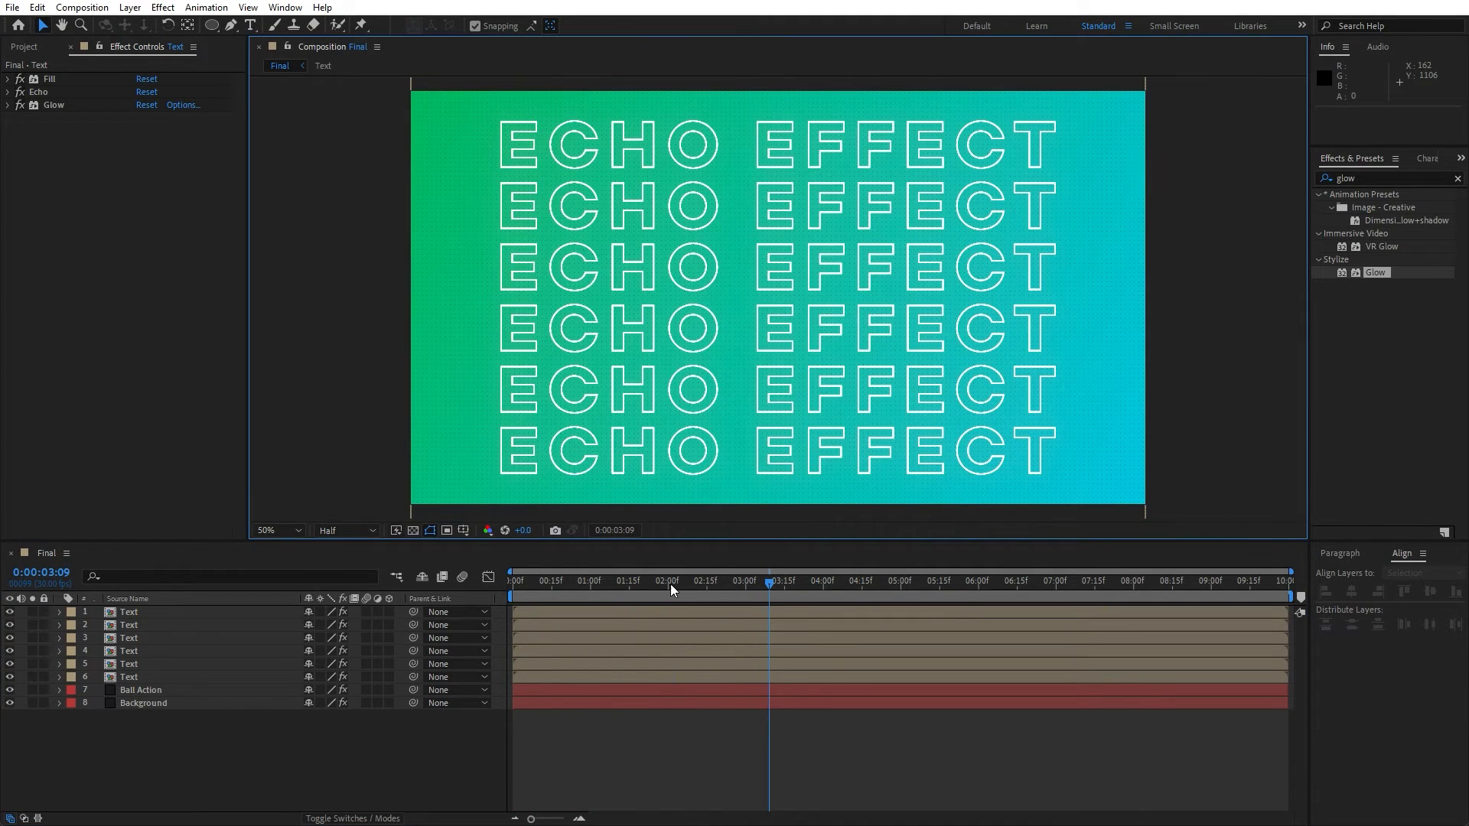
{"action": "left_click", "coordinate": [594, 586]}
{"action": "left_click_drag", "start_coordinate": [594, 586], "coordinate": [799, 586]}
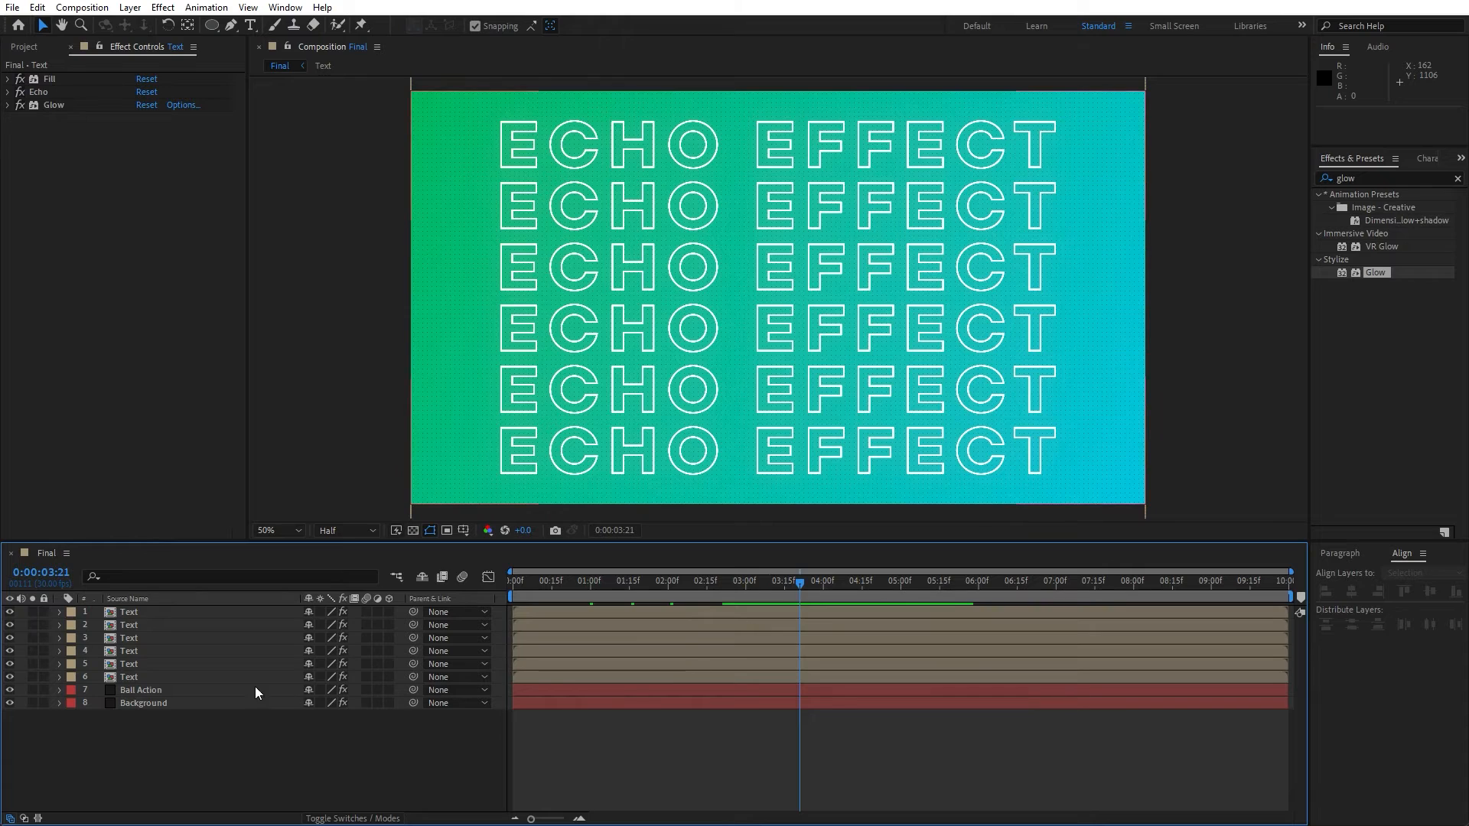
- Stagger the Text layers in time: start layers 5 and 2 at 0:15f, and layers 4 and 1 at 1:00f
{"action": "left_click", "coordinate": [140, 668]}
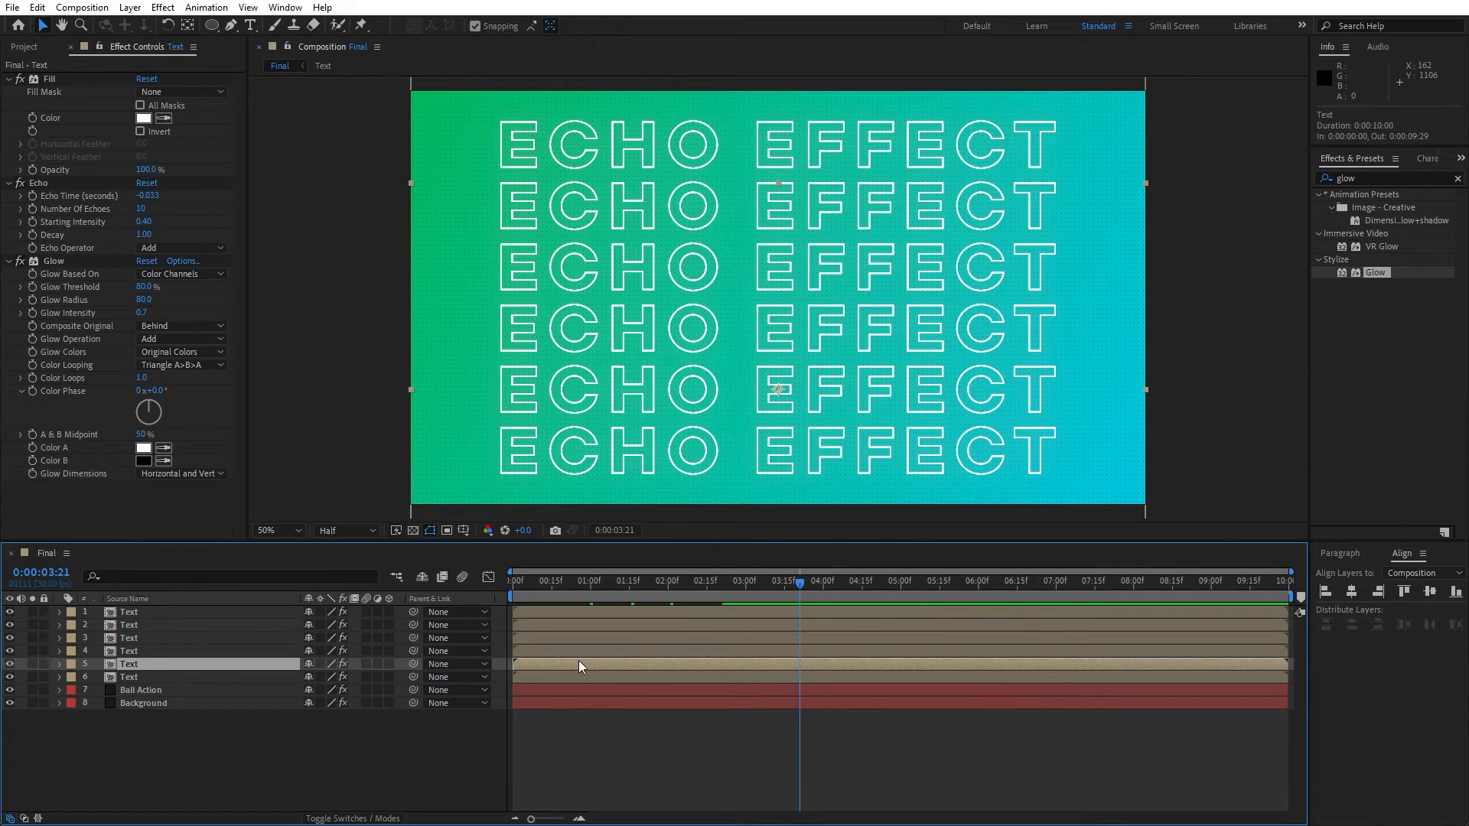
{"action": "left_click_drag", "start_coordinate": [522, 664], "coordinate": [619, 651]}
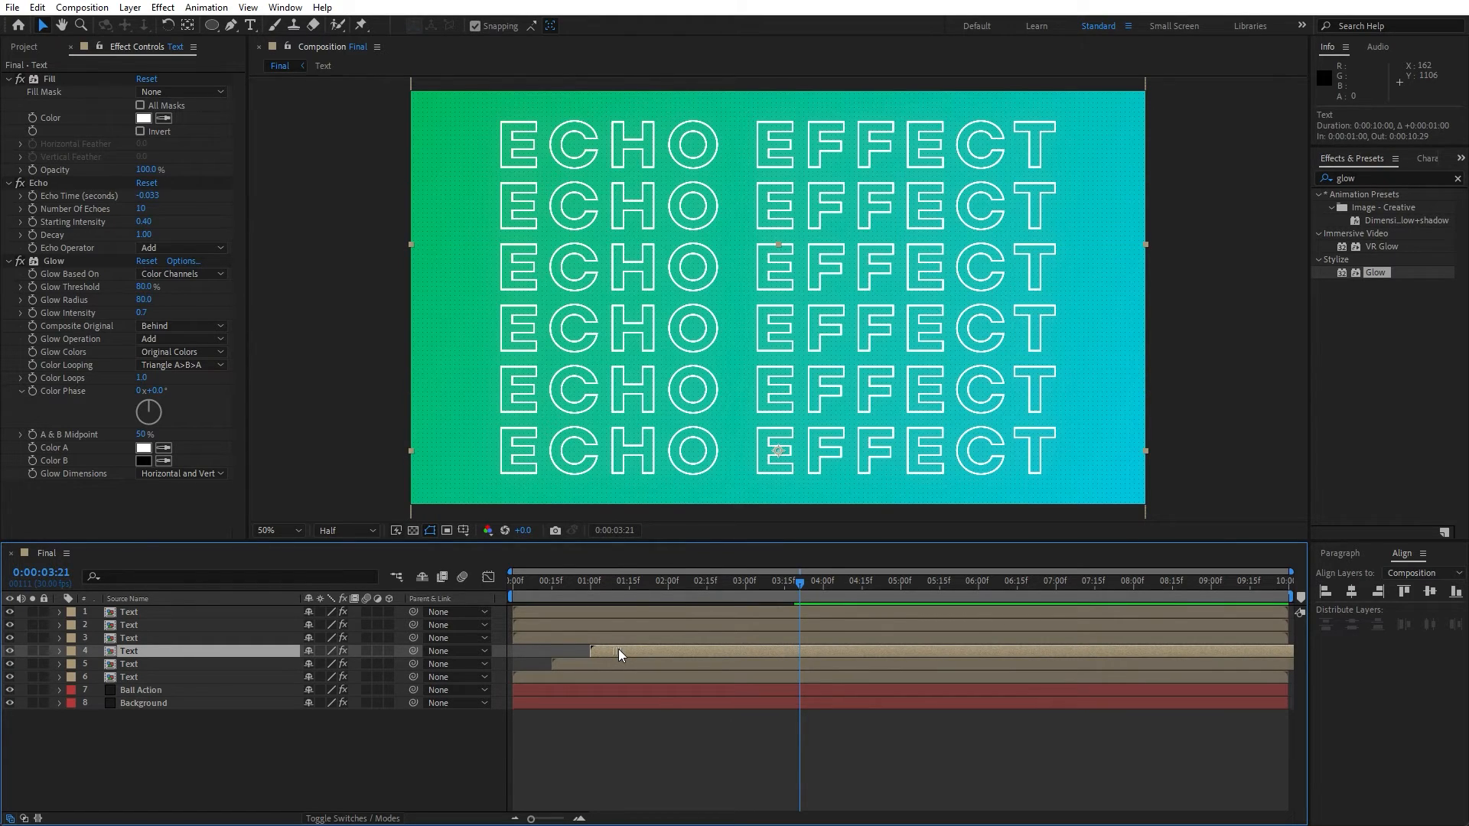
{"action": "left_click", "coordinate": [152, 626]}
{"action": "left_click_drag", "start_coordinate": [521, 628], "coordinate": [611, 612]}
{"action": "left_click", "coordinate": [364, 613]}
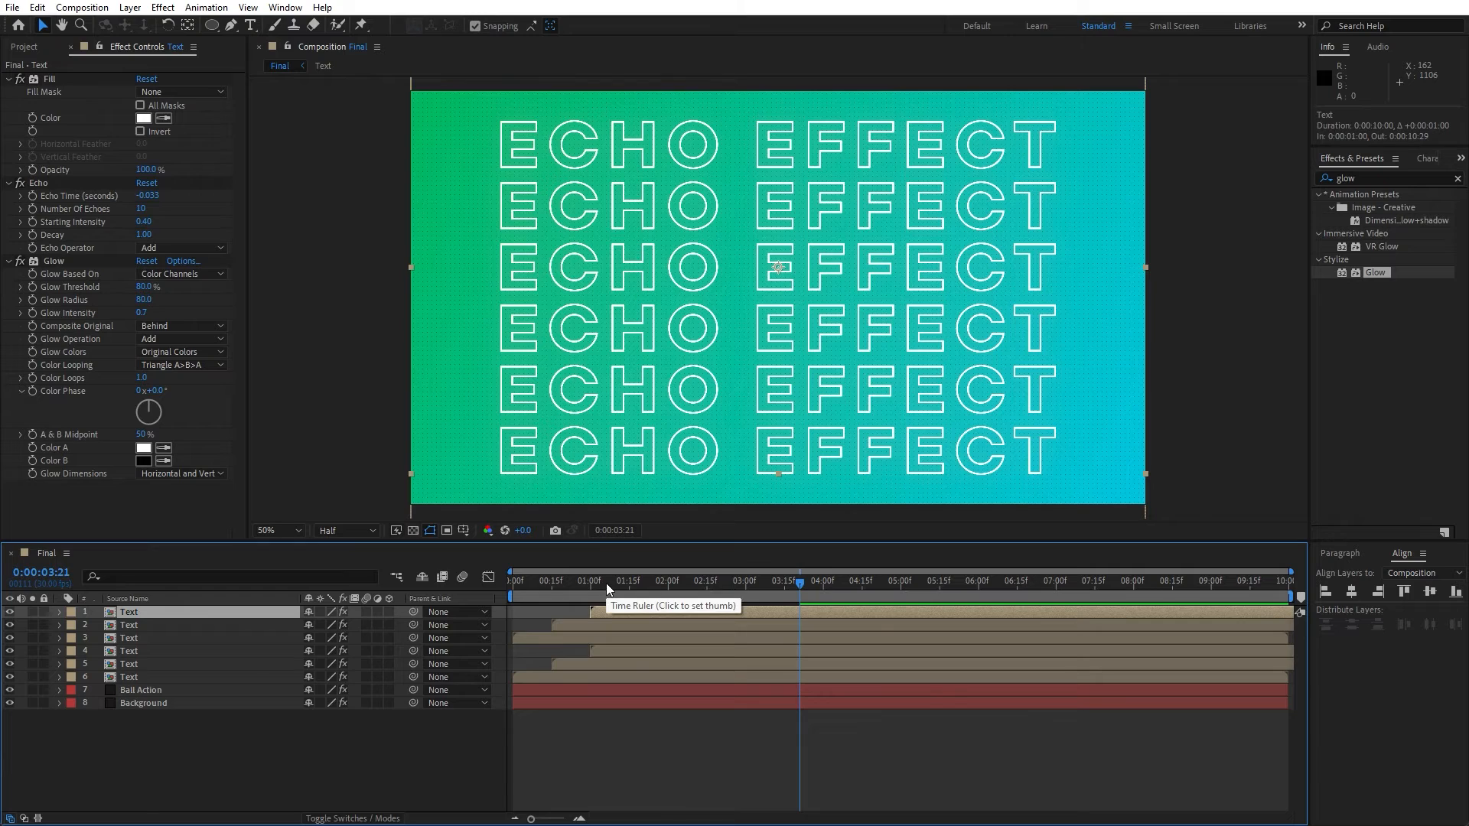
- Play back the staggered text animation from near the start, ending with the current time at 4:02
{"action": "left_click_drag", "start_coordinate": [606, 584], "coordinate": [528, 585]}
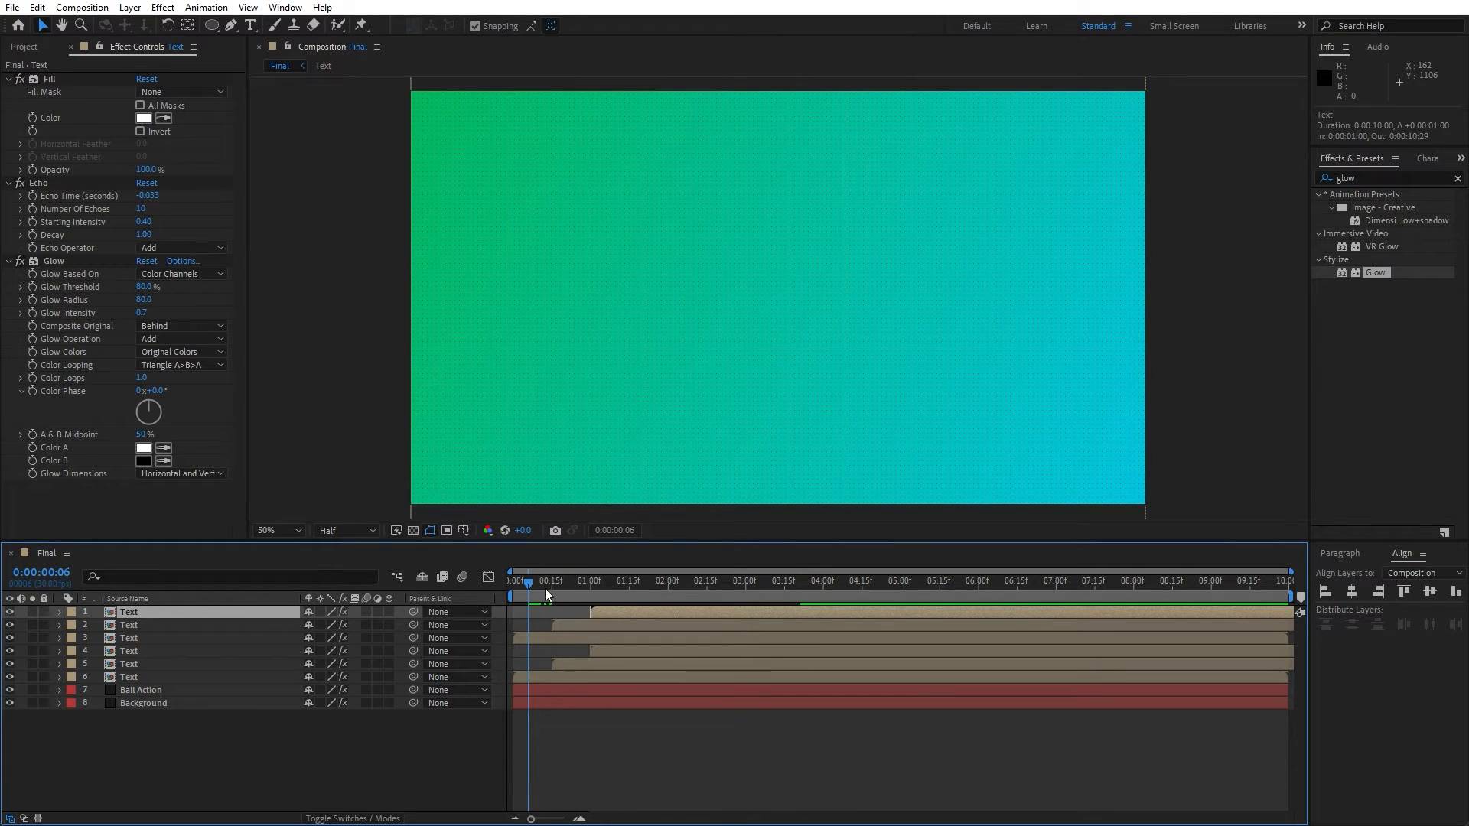
{"action": "key", "text": "space"}
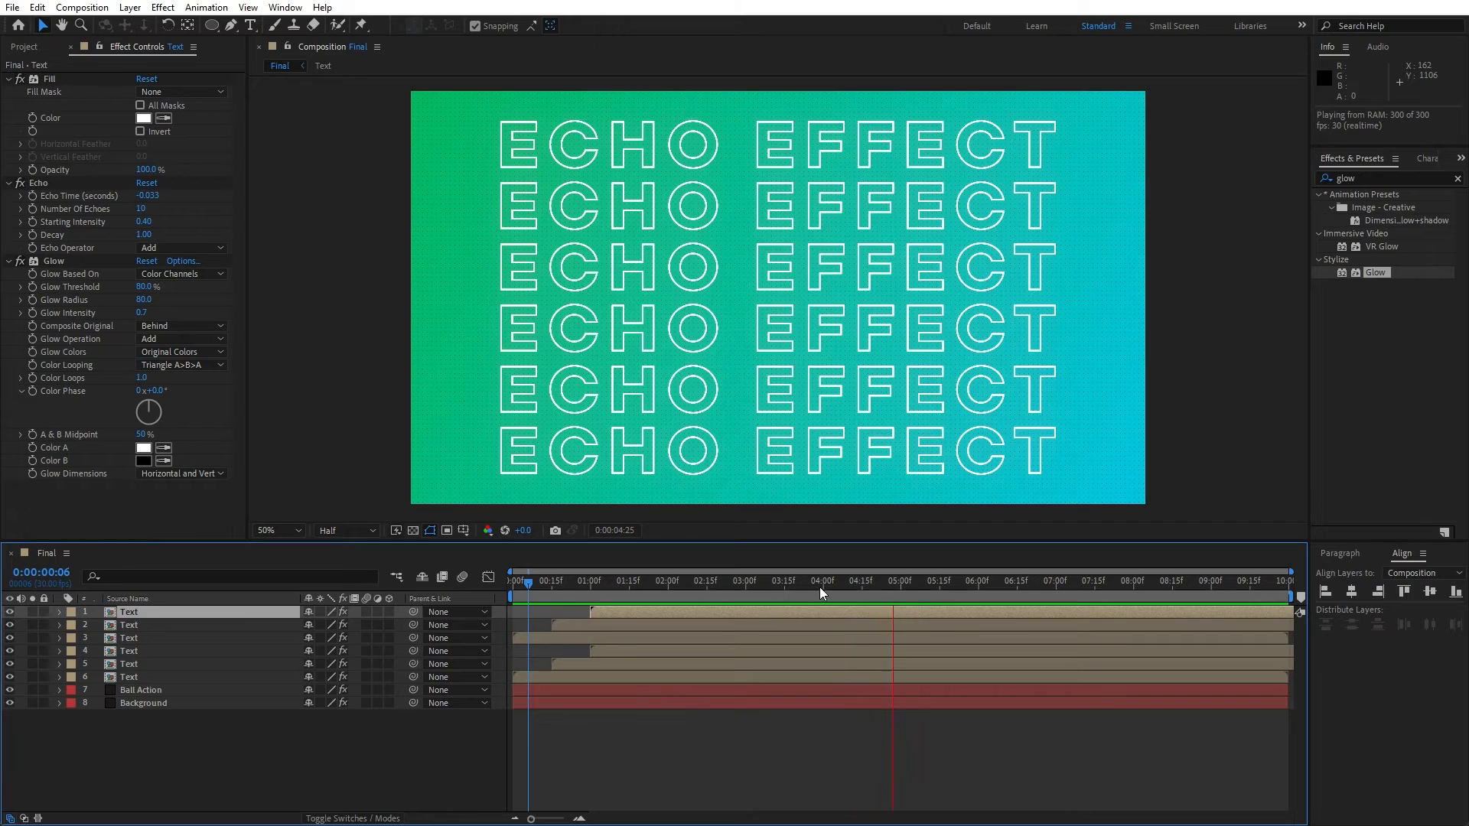
{"action": "left_click_drag", "start_coordinate": [821, 586], "coordinate": [828, 584]}
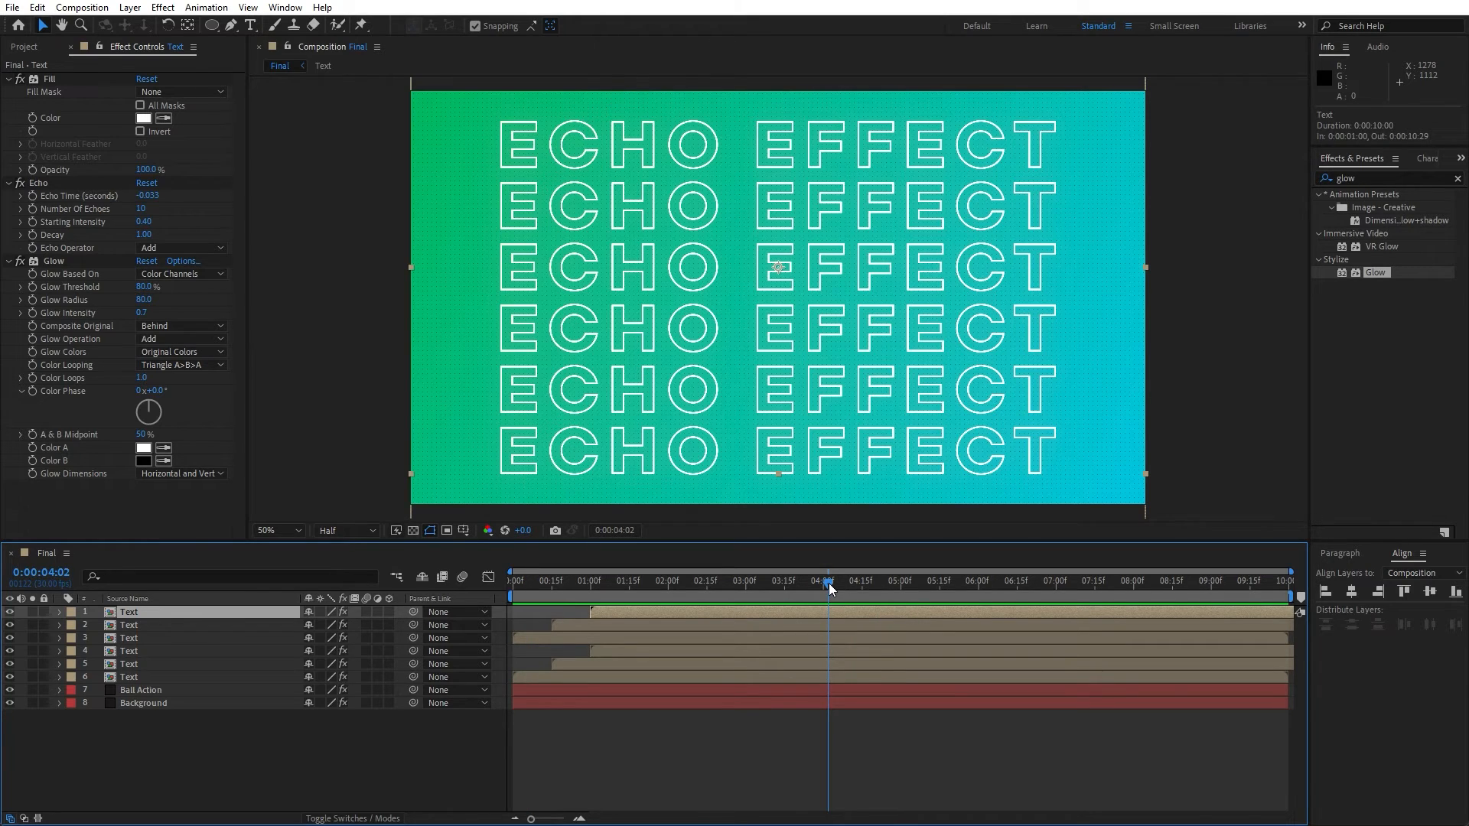
- Pre-compose all six Text layers into a new composition named "Text + Elements"
{"action": "left_click", "coordinate": [136, 677], "text": "shift"}
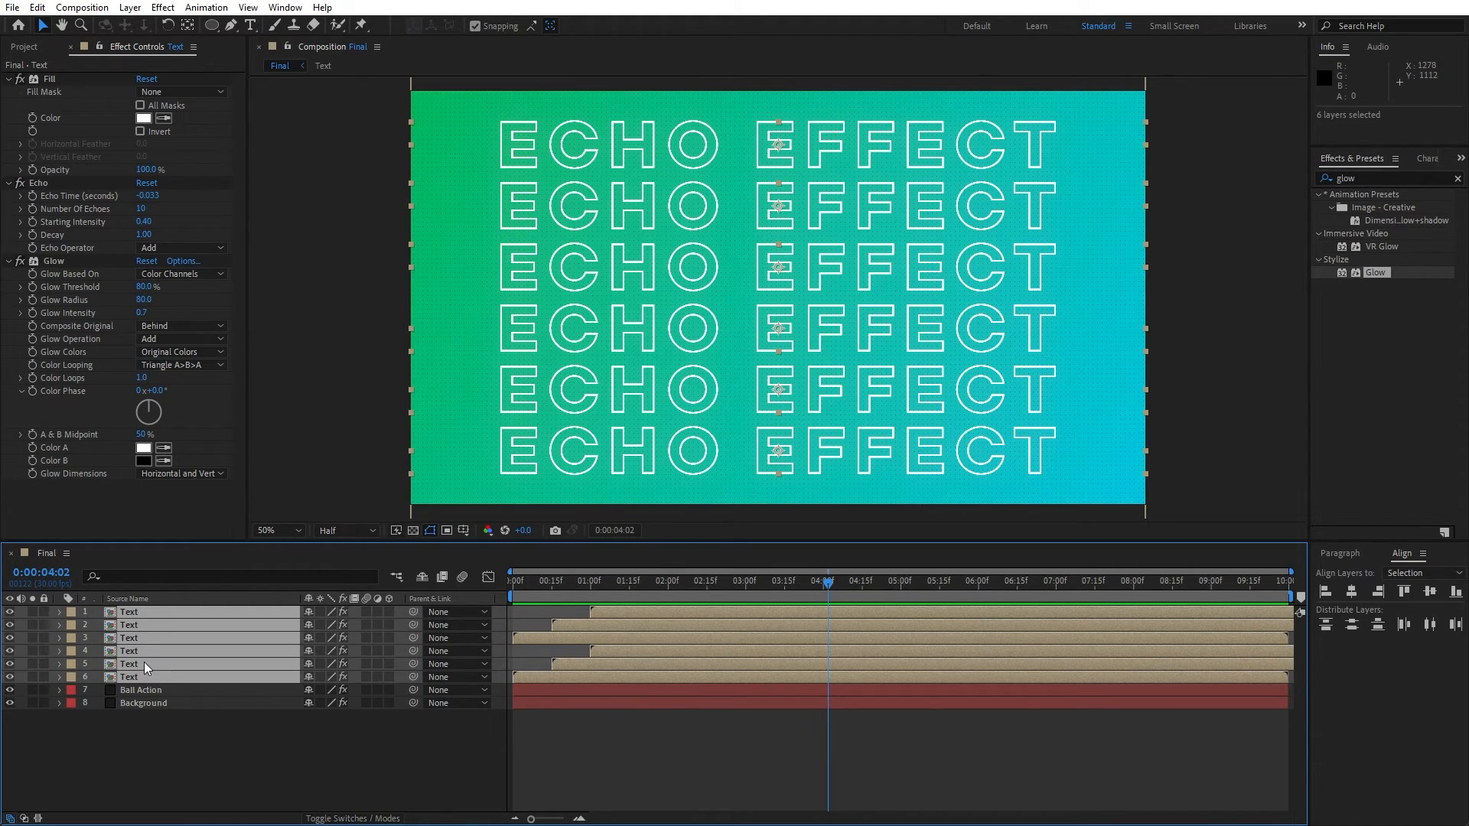
{"action": "right_click", "coordinate": [144, 663]}
{"action": "left_click", "coordinate": [228, 571]}
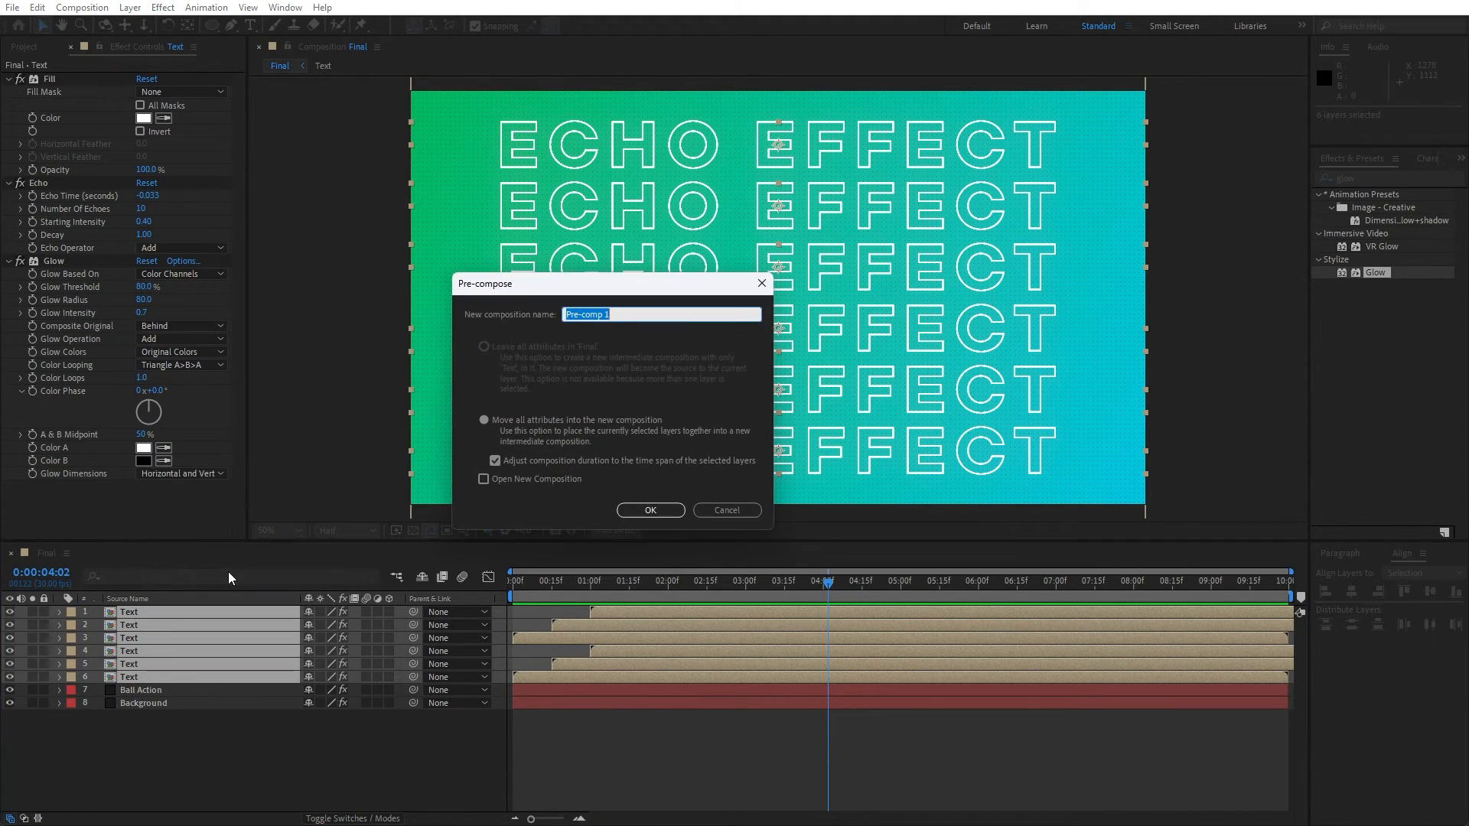
{"action": "type", "text": "Text + Elements"}
{"action": "left_click", "coordinate": [641, 511]}
{"action": "left_click", "coordinate": [293, 724]}
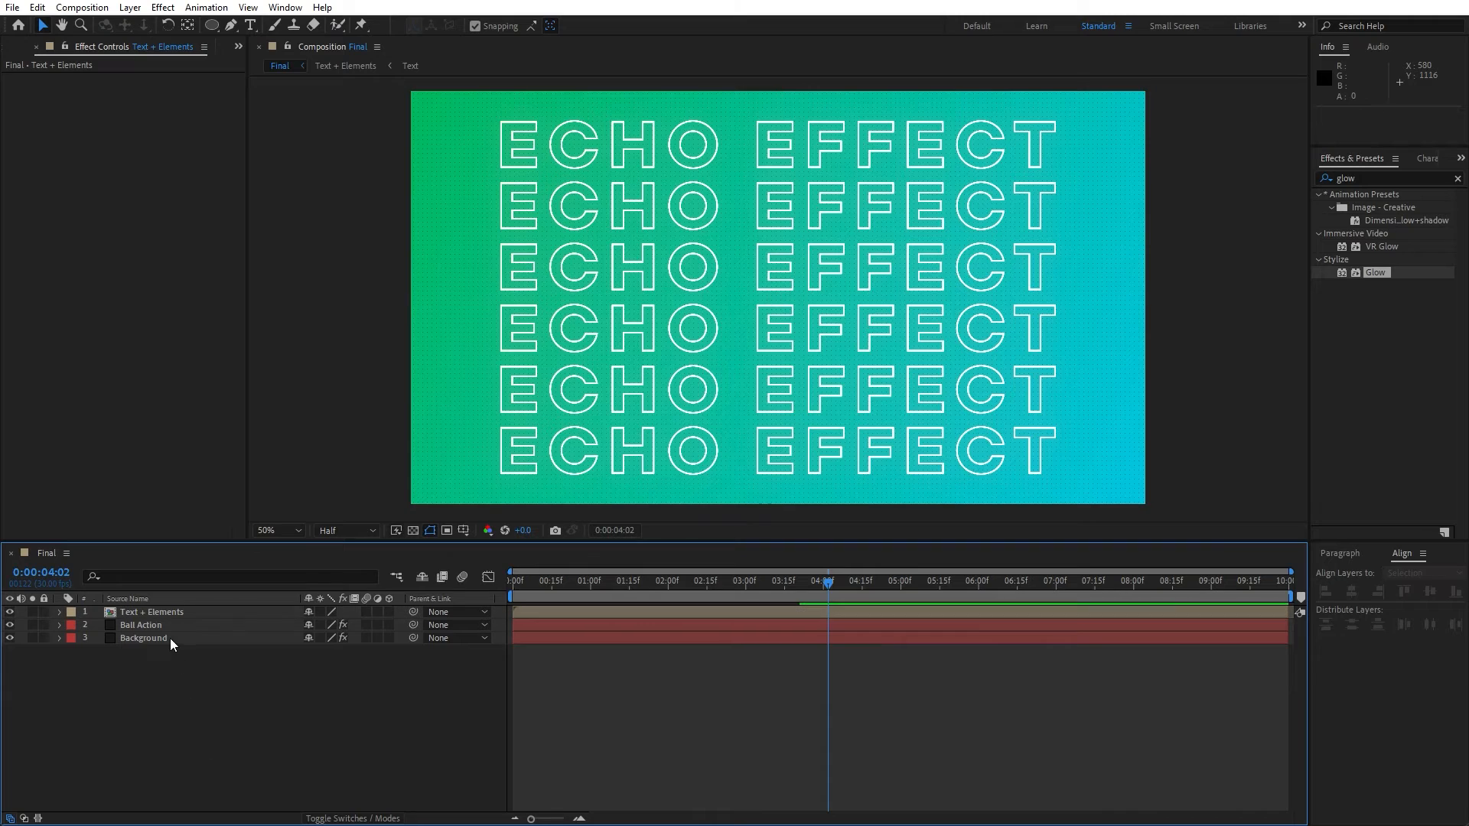
- Duplicate the Text + Elements layer and rename the lower copy "Shadows"
{"action": "left_click", "coordinate": [164, 613]}
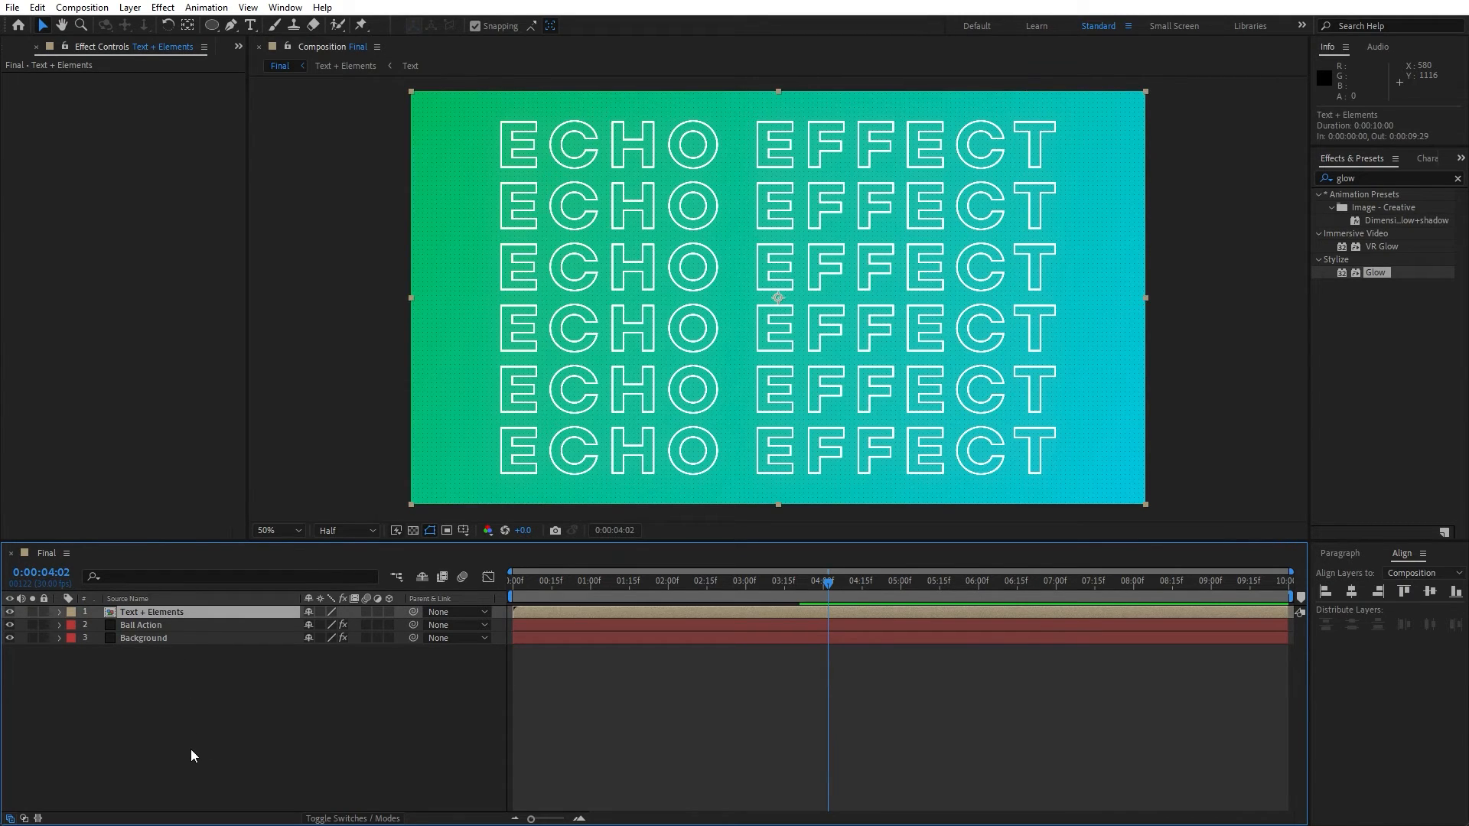
{"action": "key", "text": "ctrl+d"}
{"action": "left_click", "coordinate": [153, 626]}
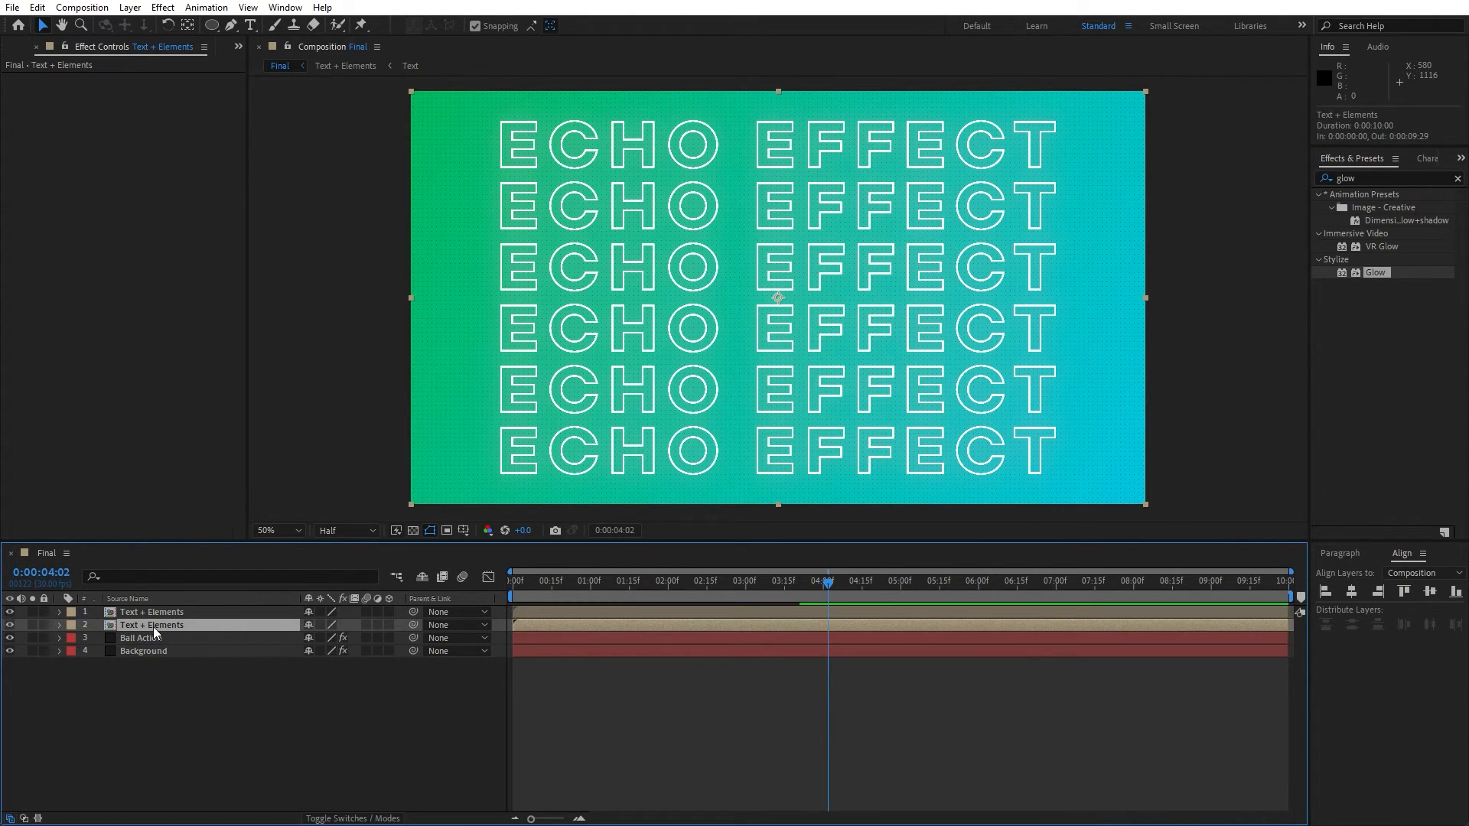
{"action": "key", "text": "Return"}
{"action": "type", "text": "Shdo"}
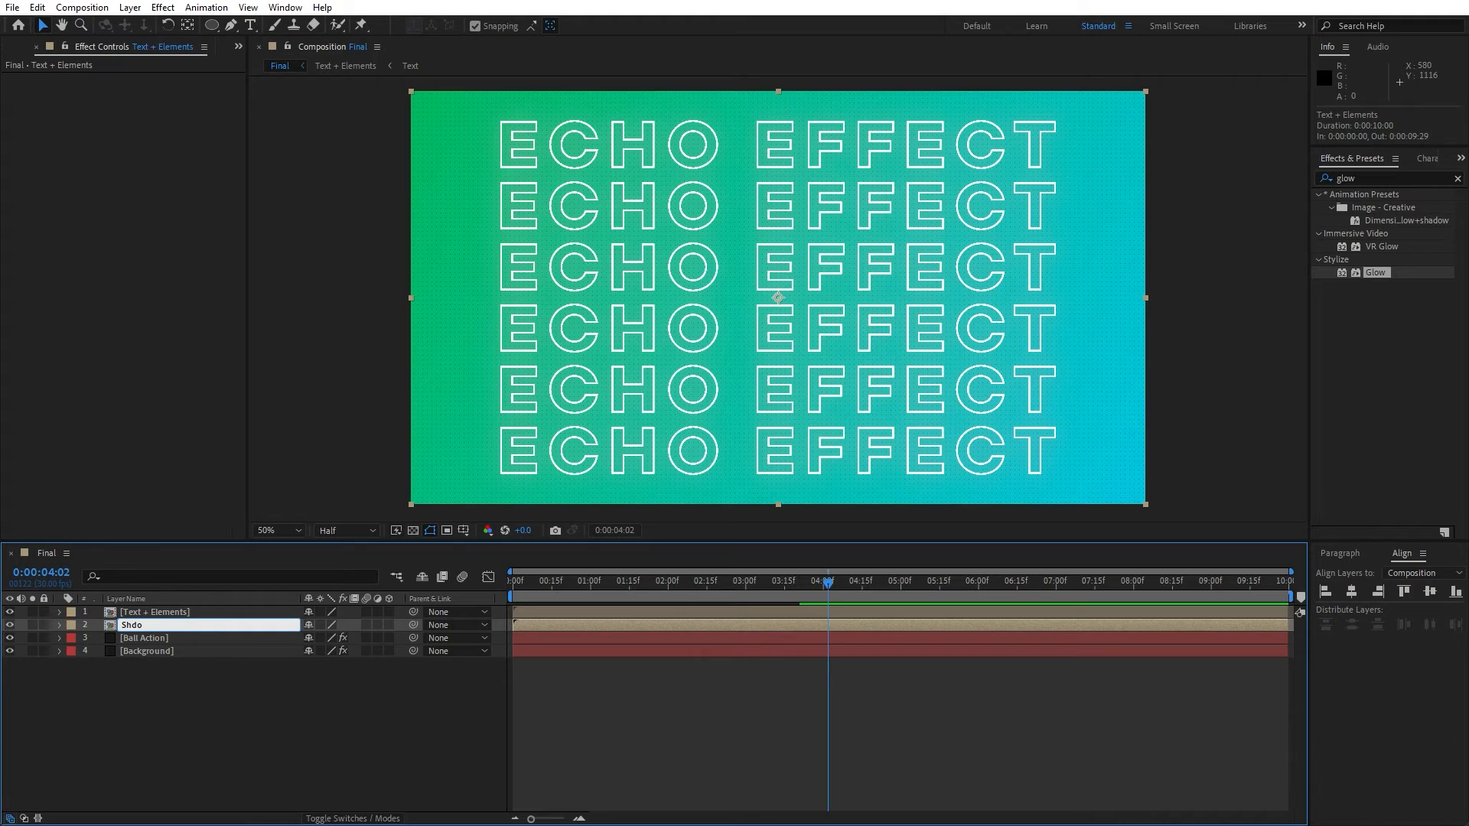
{"action": "type", "text": "adows"}
{"action": "key", "text": "Return"}
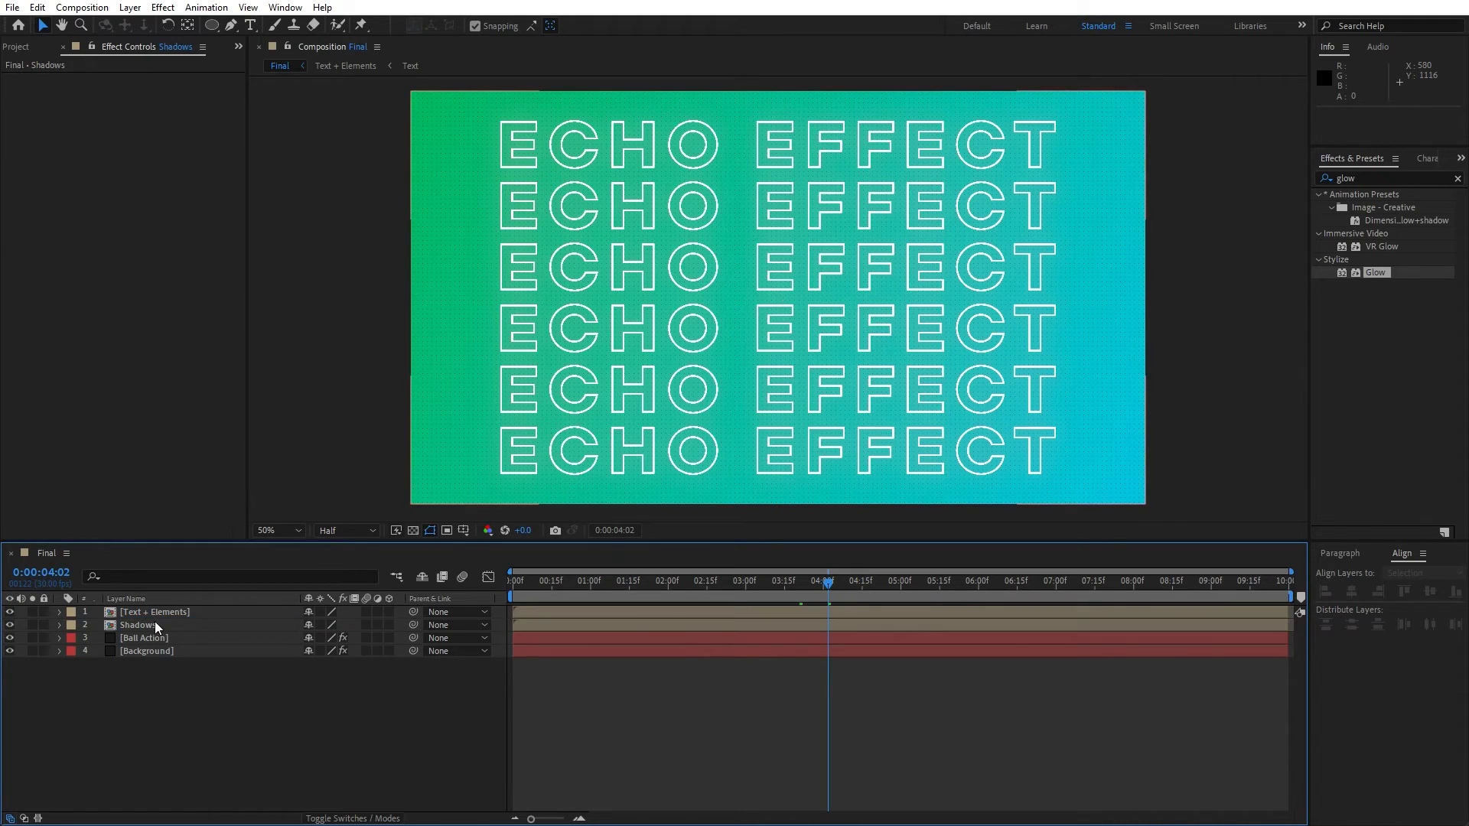
- Find the CC Radial Fast Blur effect and apply it to the Shadows layer
{"action": "left_click", "coordinate": [1377, 181]}
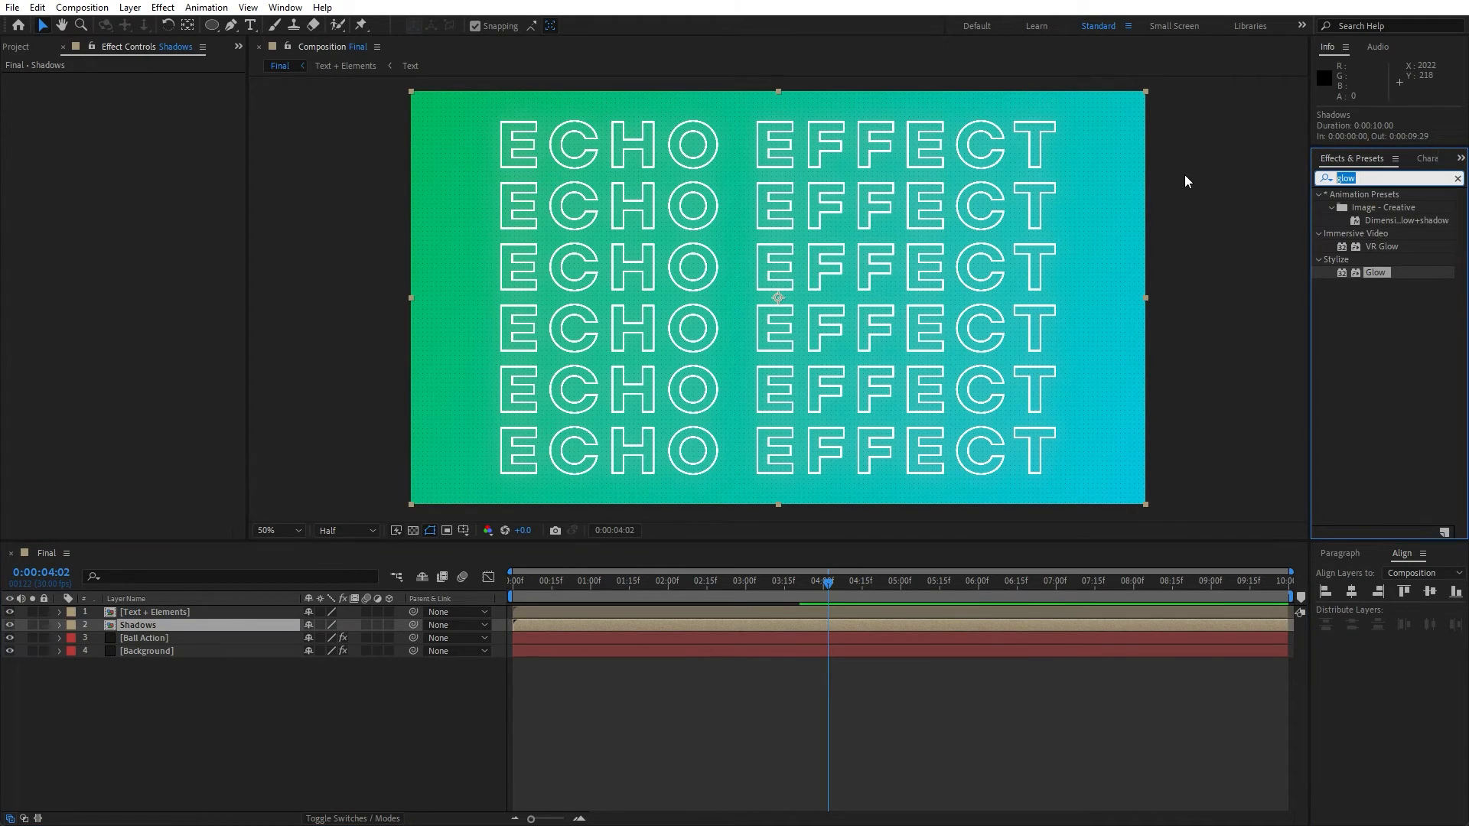
{"action": "type", "text": "cc radi"}
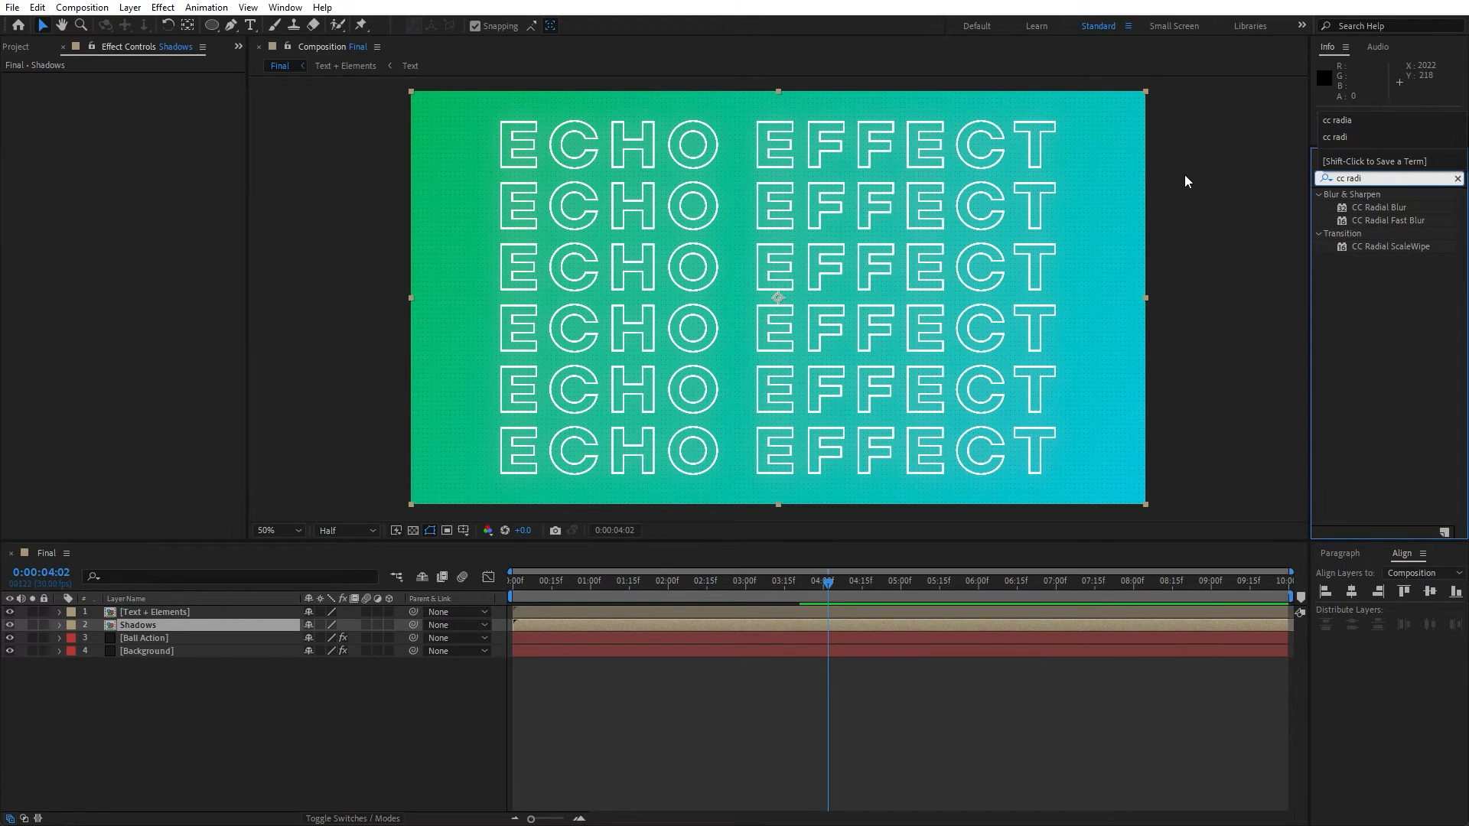
{"action": "left_click_drag", "start_coordinate": [1397, 223], "coordinate": [131, 623]}
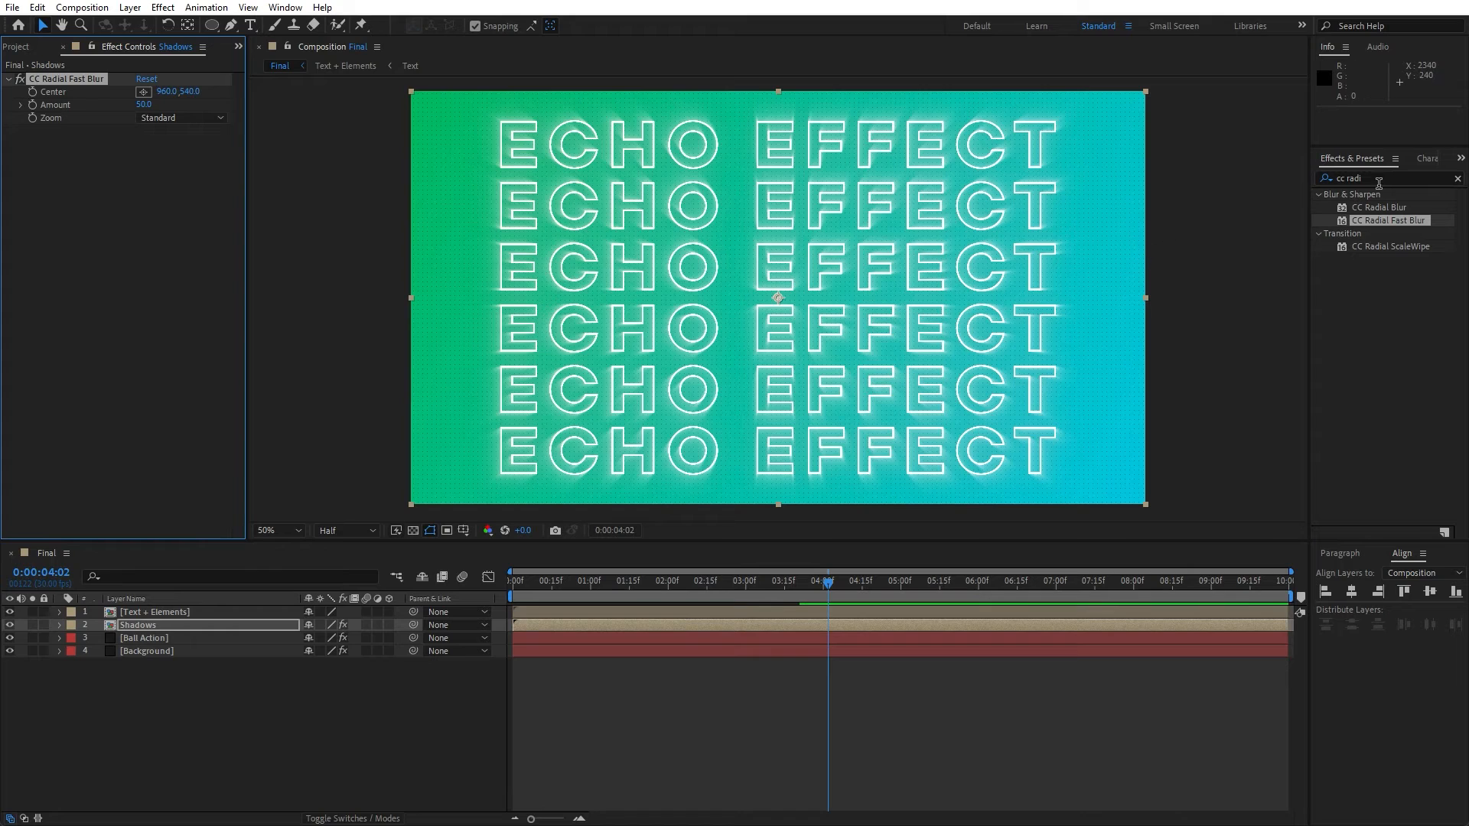
- Add a Fill effect above CC Radial Fast Blur on the Shadows layer and set its colour to black, 000000
{"action": "type", "text": "fill"}
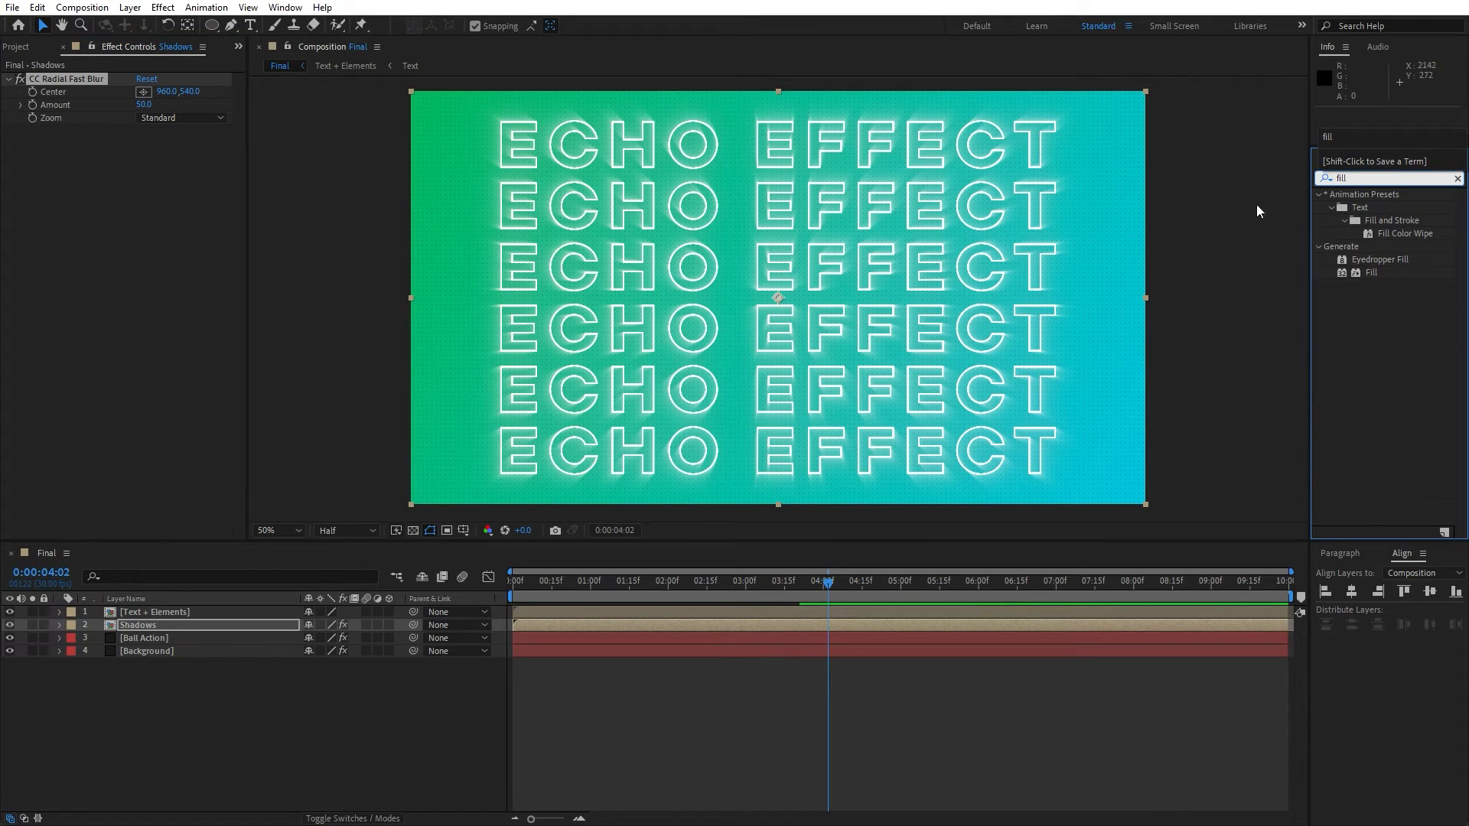
{"action": "left_click_drag", "start_coordinate": [1361, 274], "coordinate": [99, 76]}
{"action": "left_click", "coordinate": [143, 118]}
{"action": "left_click_drag", "start_coordinate": [955, 563], "coordinate": [837, 680]}
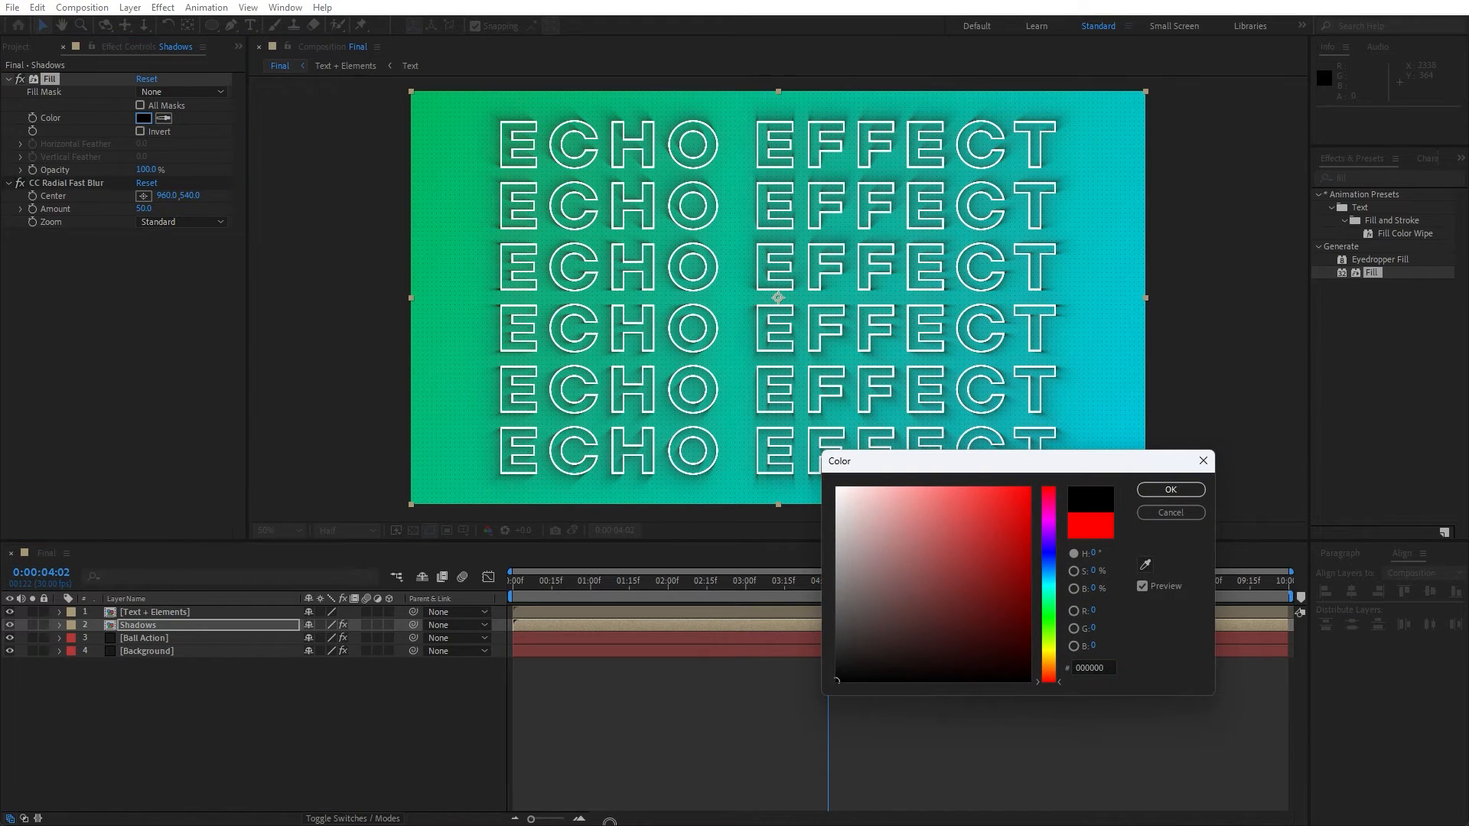
{"action": "left_click", "coordinate": [1171, 490]}
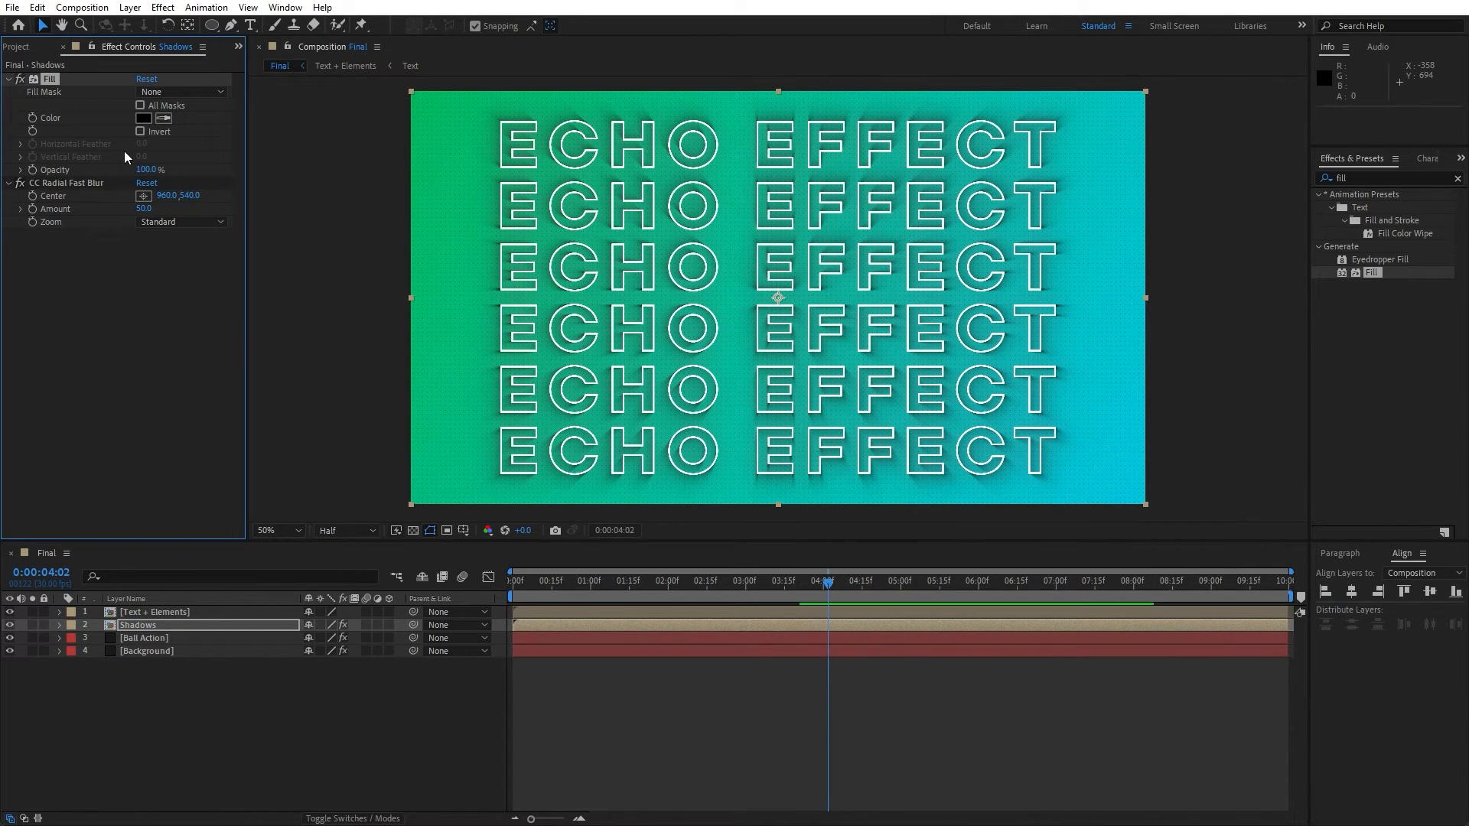
- Place the CC Radial Fast Blur centre near the frame's upper-left corner at 60, 14 and set its Amount to 85
{"action": "left_click", "coordinate": [75, 183]}
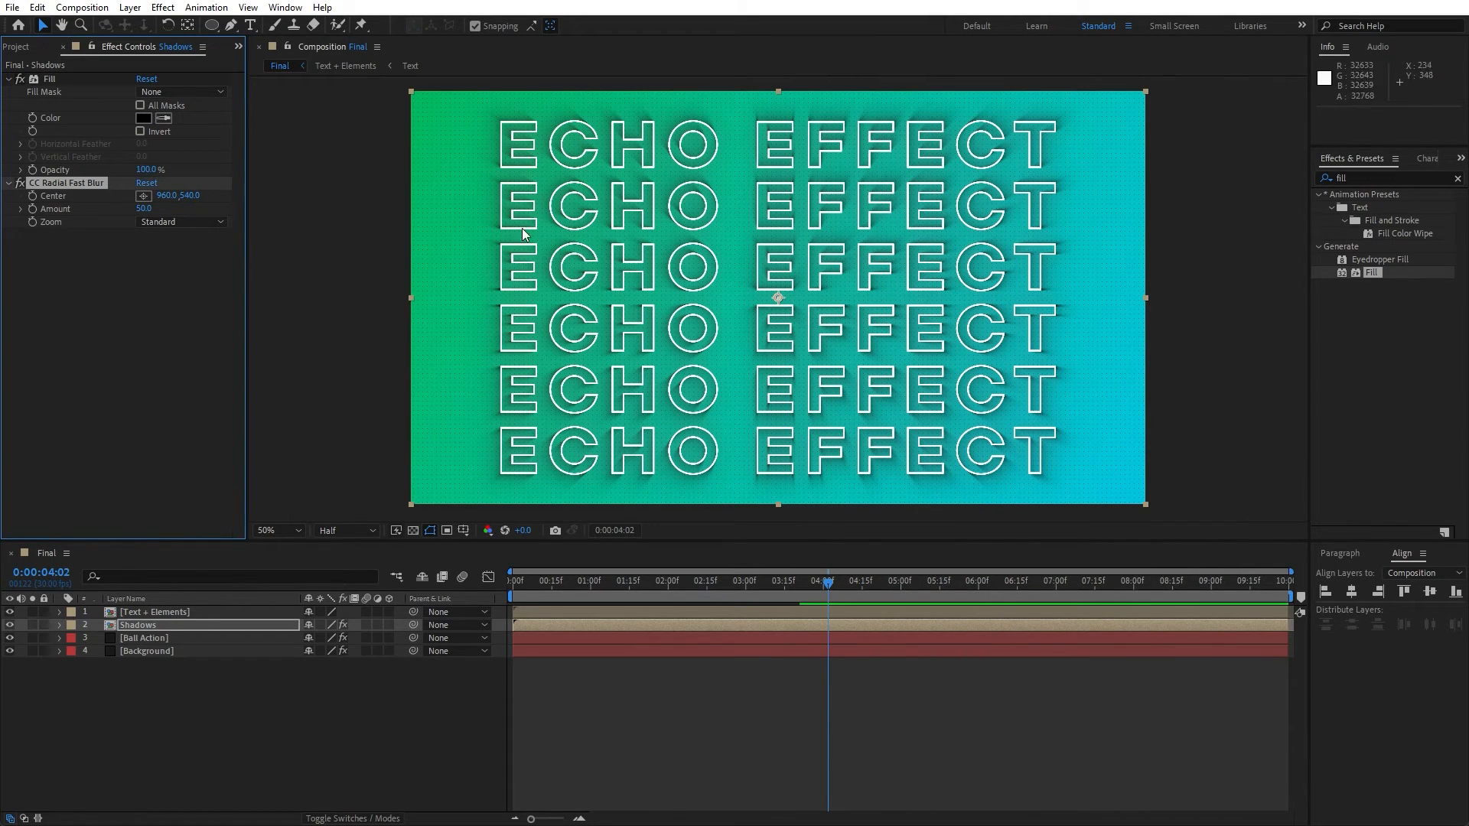
{"action": "left_click", "coordinate": [142, 196]}
{"action": "left_click_drag", "start_coordinate": [440, 103], "coordinate": [433, 93]}
{"action": "left_click", "coordinate": [143, 209]}
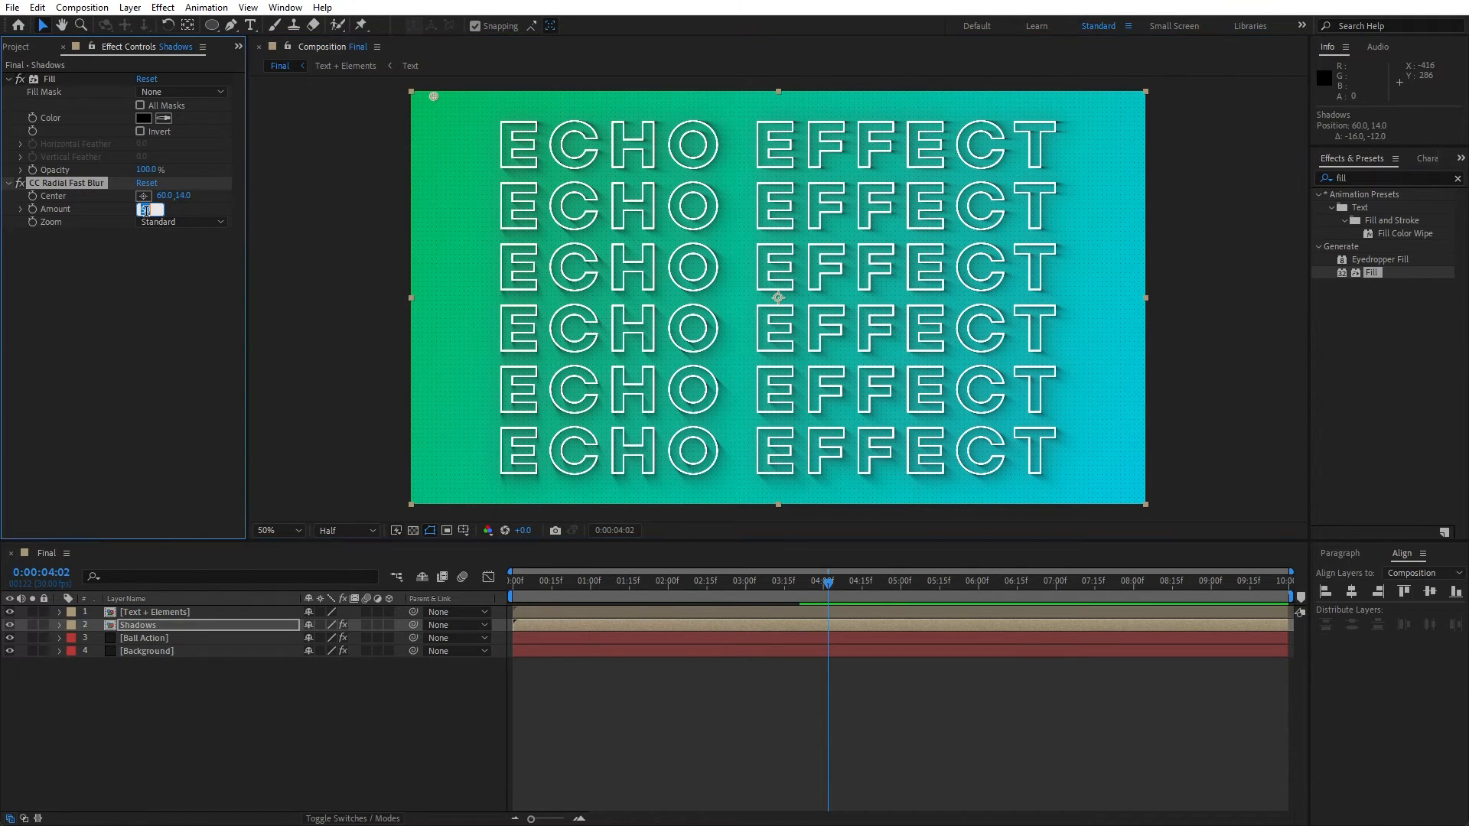
{"action": "type", "text": "85"}
{"action": "key", "text": "Return"}
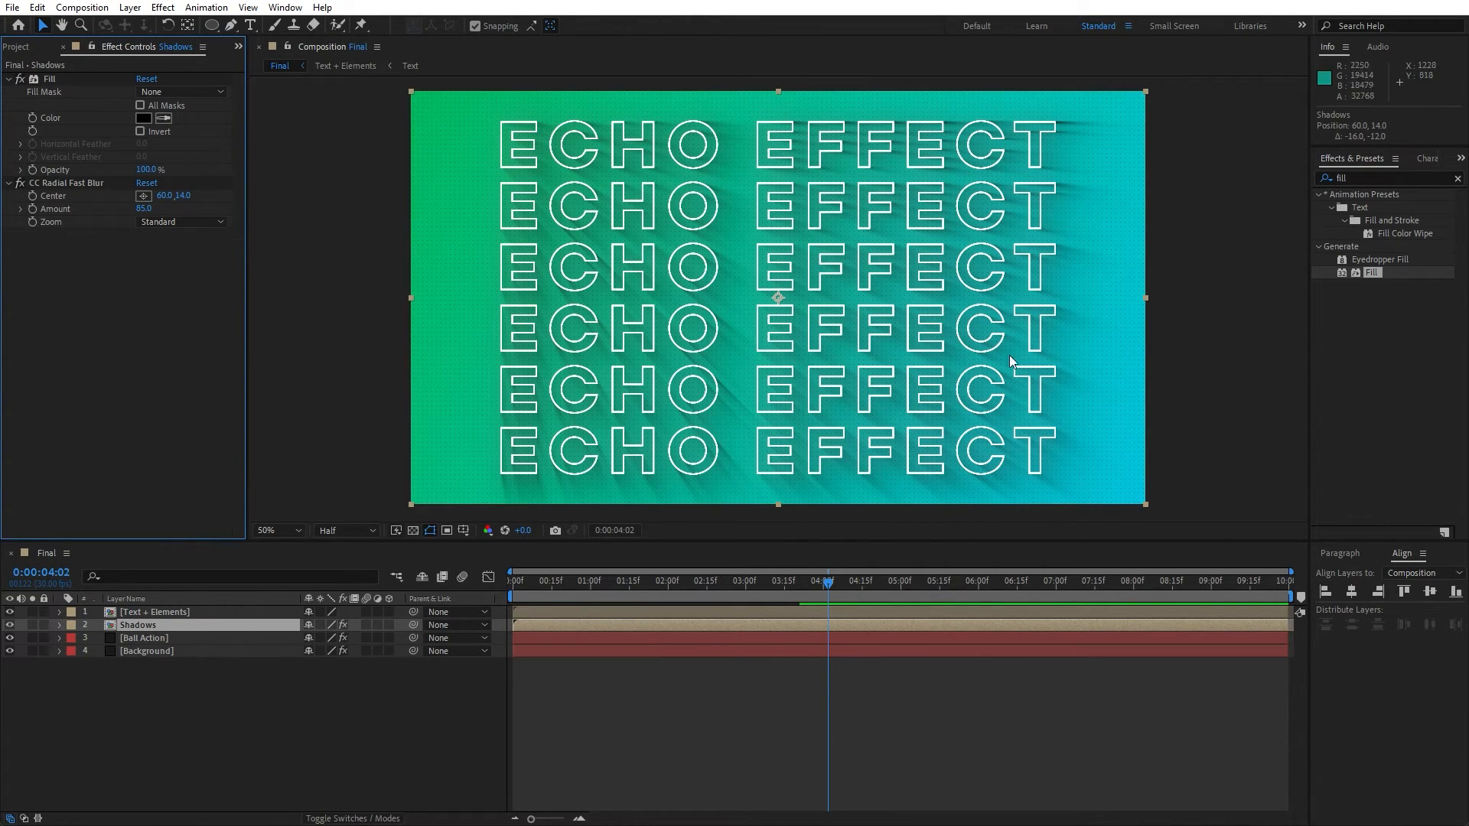
- Add a Gaussian Blur below CC Radial Fast Blur on the Shadows layer with Blurriness 20
{"action": "double_click", "coordinate": [1380, 176]}
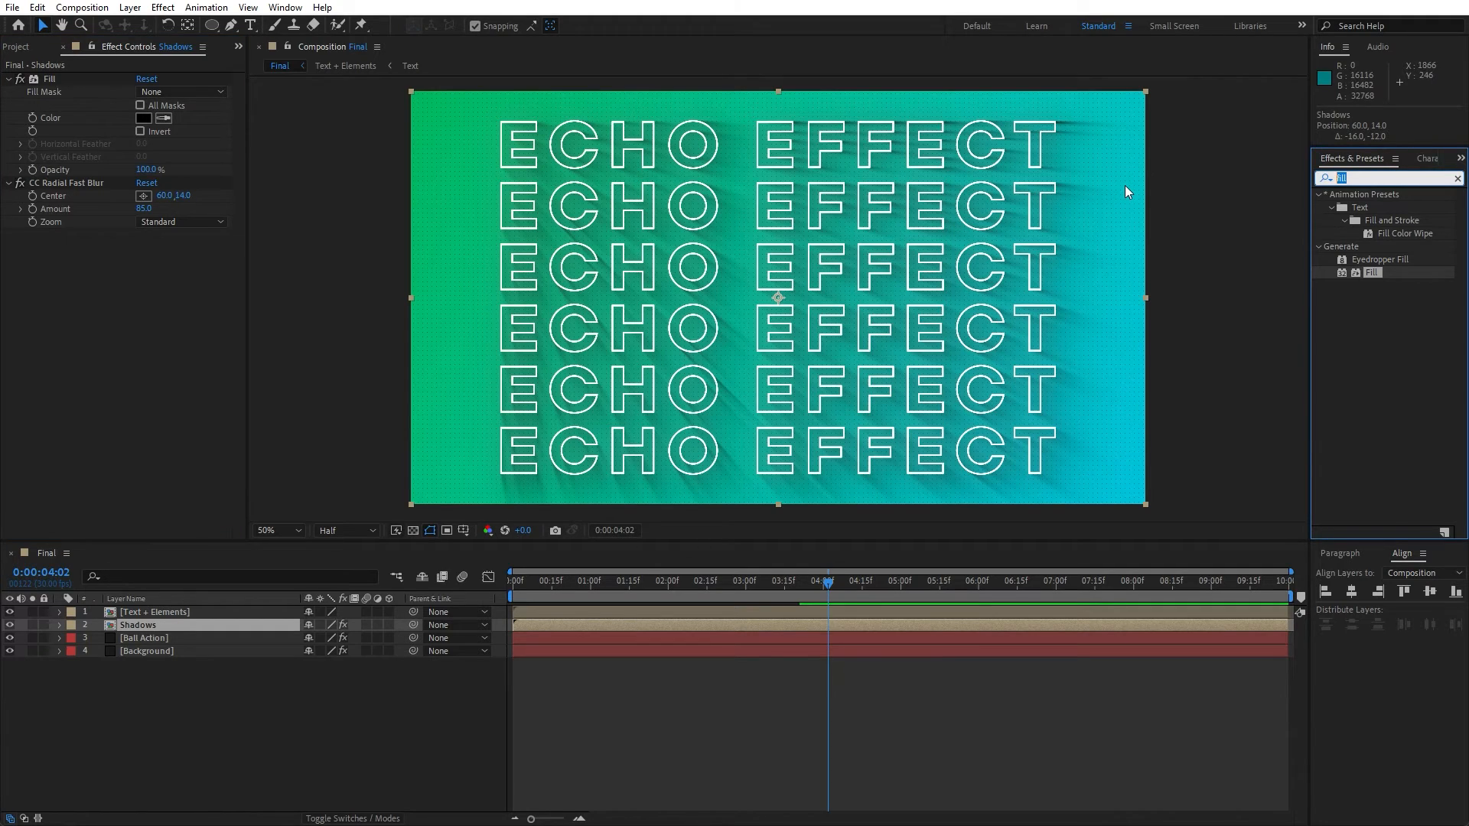
{"action": "type", "text": "gauss"}
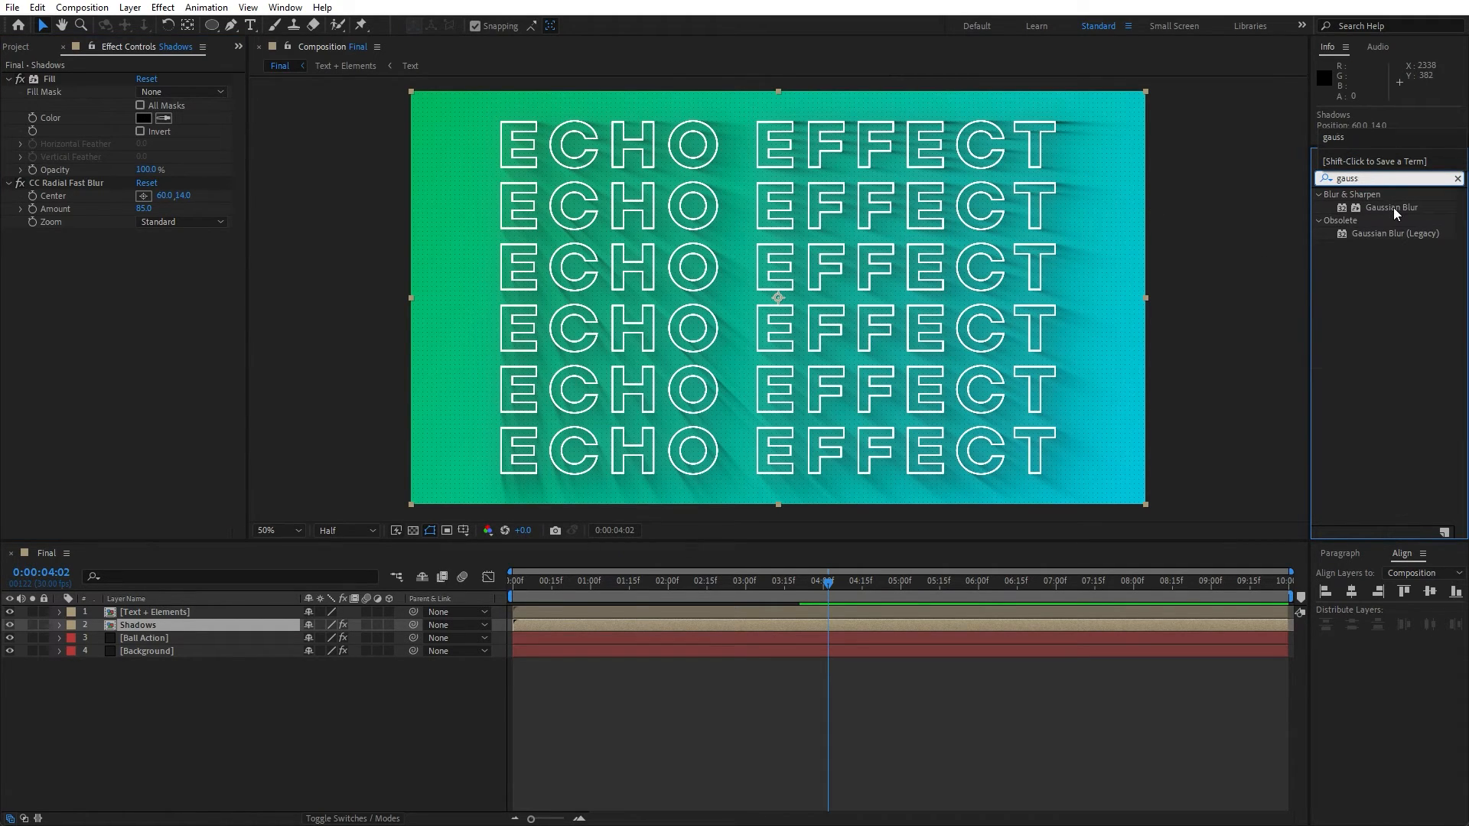
{"action": "left_click_drag", "start_coordinate": [1392, 207], "coordinate": [144, 253]}
{"action": "left_click", "coordinate": [143, 249]}
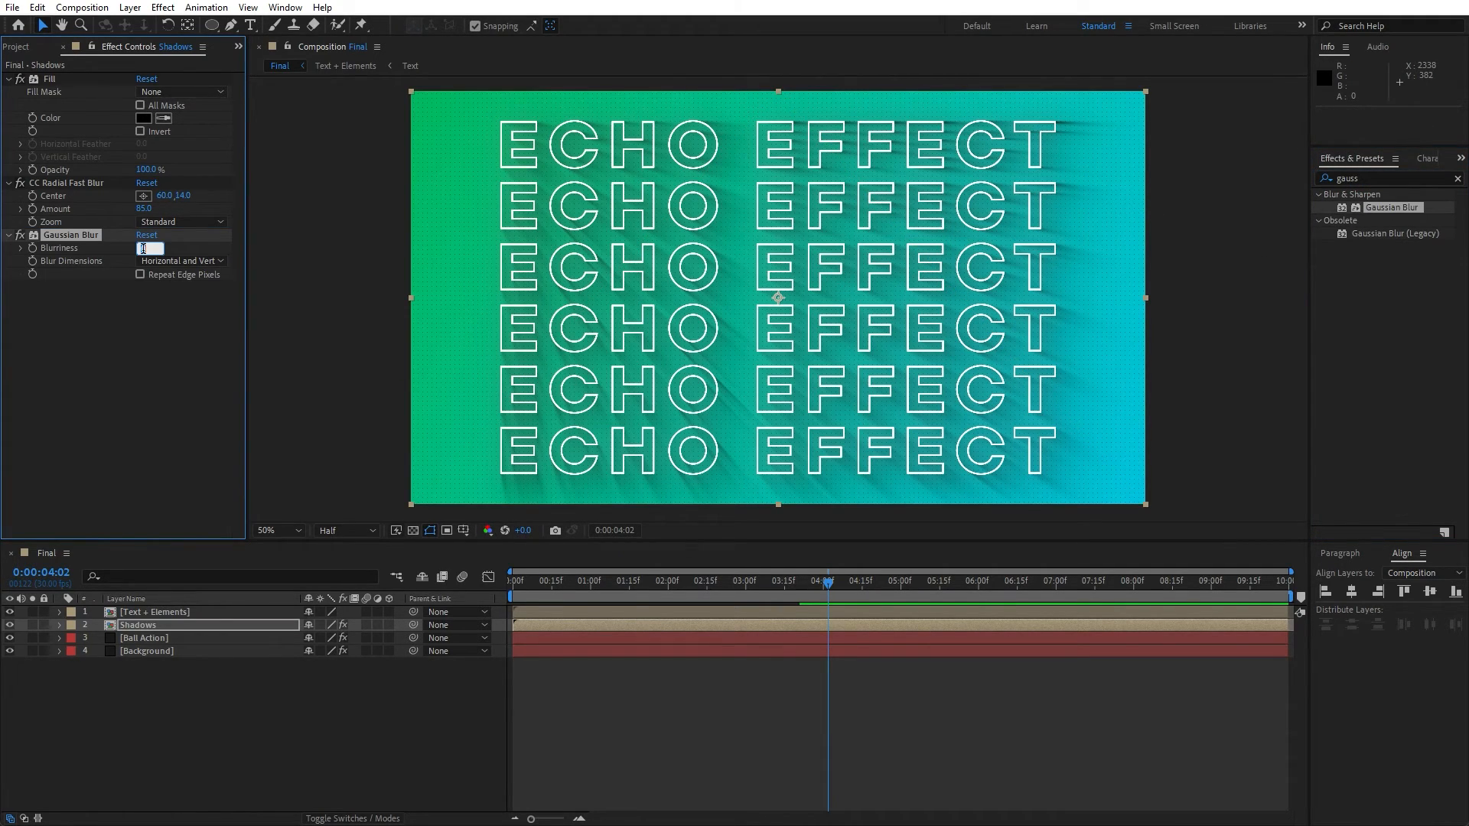
{"action": "type", "text": "20"}
{"action": "key", "text": "Return"}
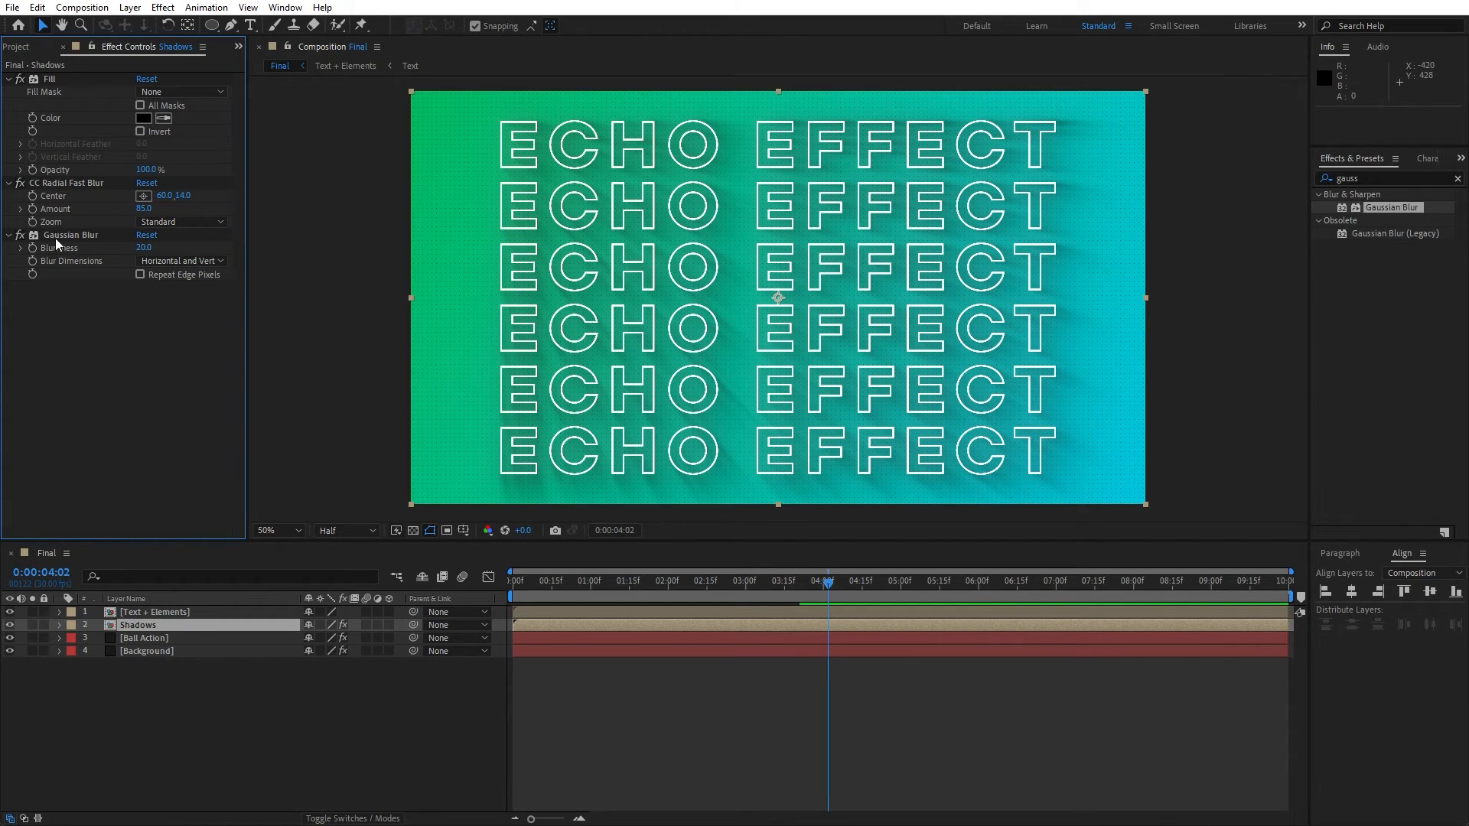
- Toggle the Gaussian Blur off and on to compare the shadow softness, leaving it enabled, and deselect the layer
{"action": "left_click", "coordinate": [20, 236]}
{"action": "left_click", "coordinate": [21, 236]}
{"action": "left_click", "coordinate": [20, 236]}
{"action": "left_click", "coordinate": [21, 238]}
{"action": "left_click", "coordinate": [186, 745]}
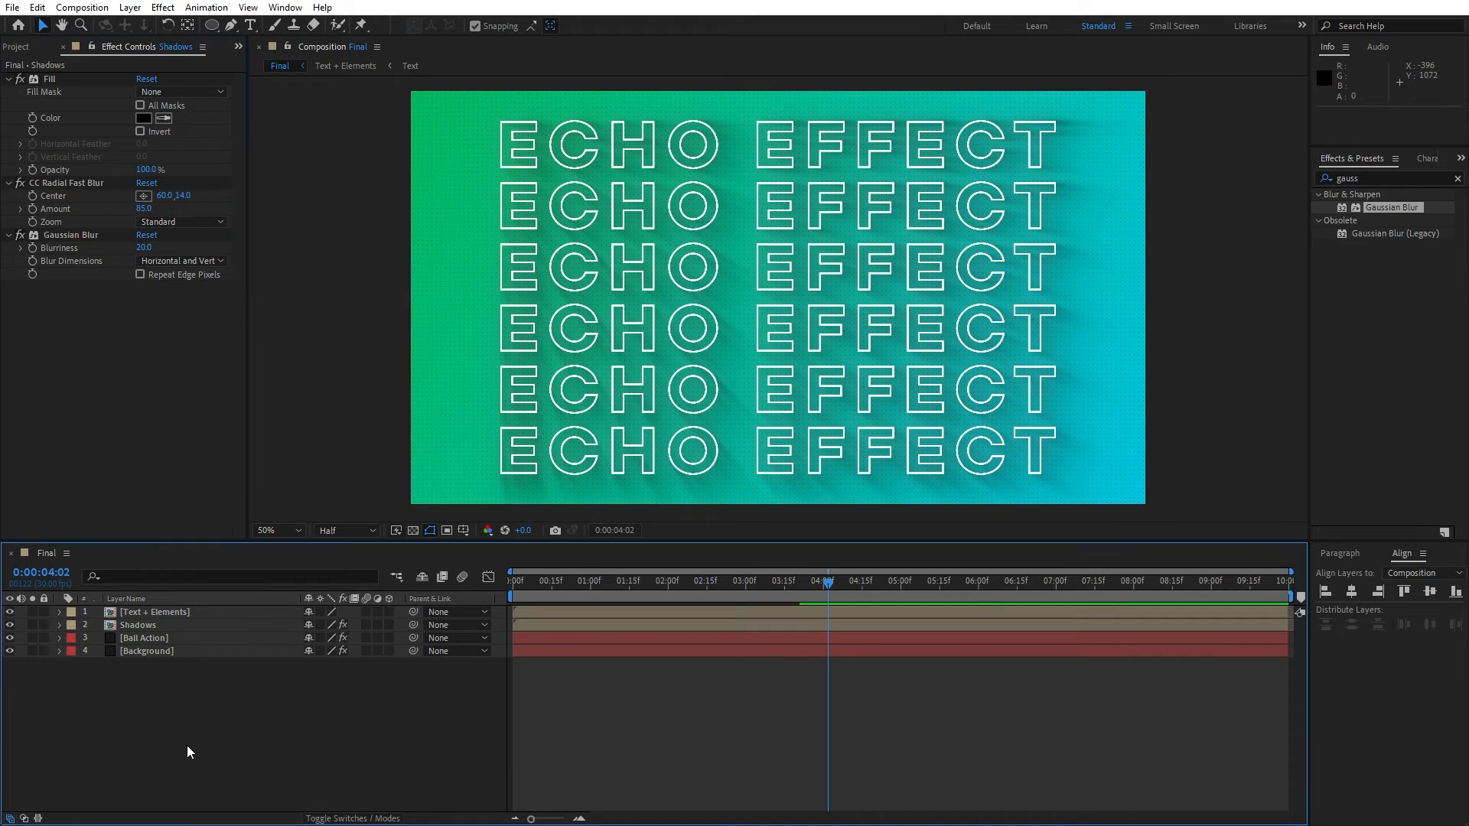
- Try a duplicate of the Shadows layer for heavier shadows, and delete the copy
{"action": "left_click", "coordinate": [151, 613]}
{"action": "left_click", "coordinate": [153, 625]}
{"action": "key", "text": "ctrl+d"}
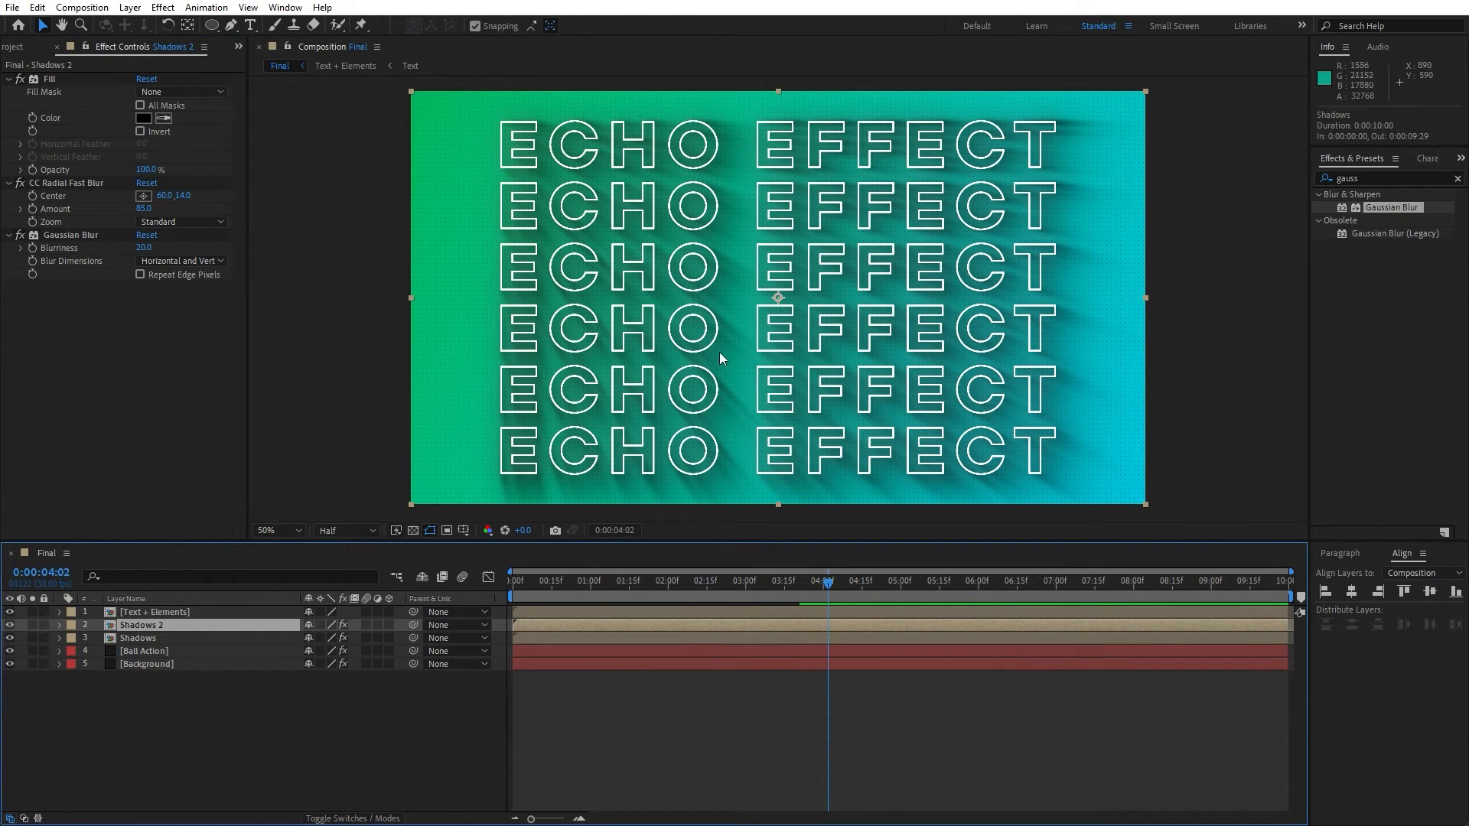
{"action": "key", "text": "Delete"}
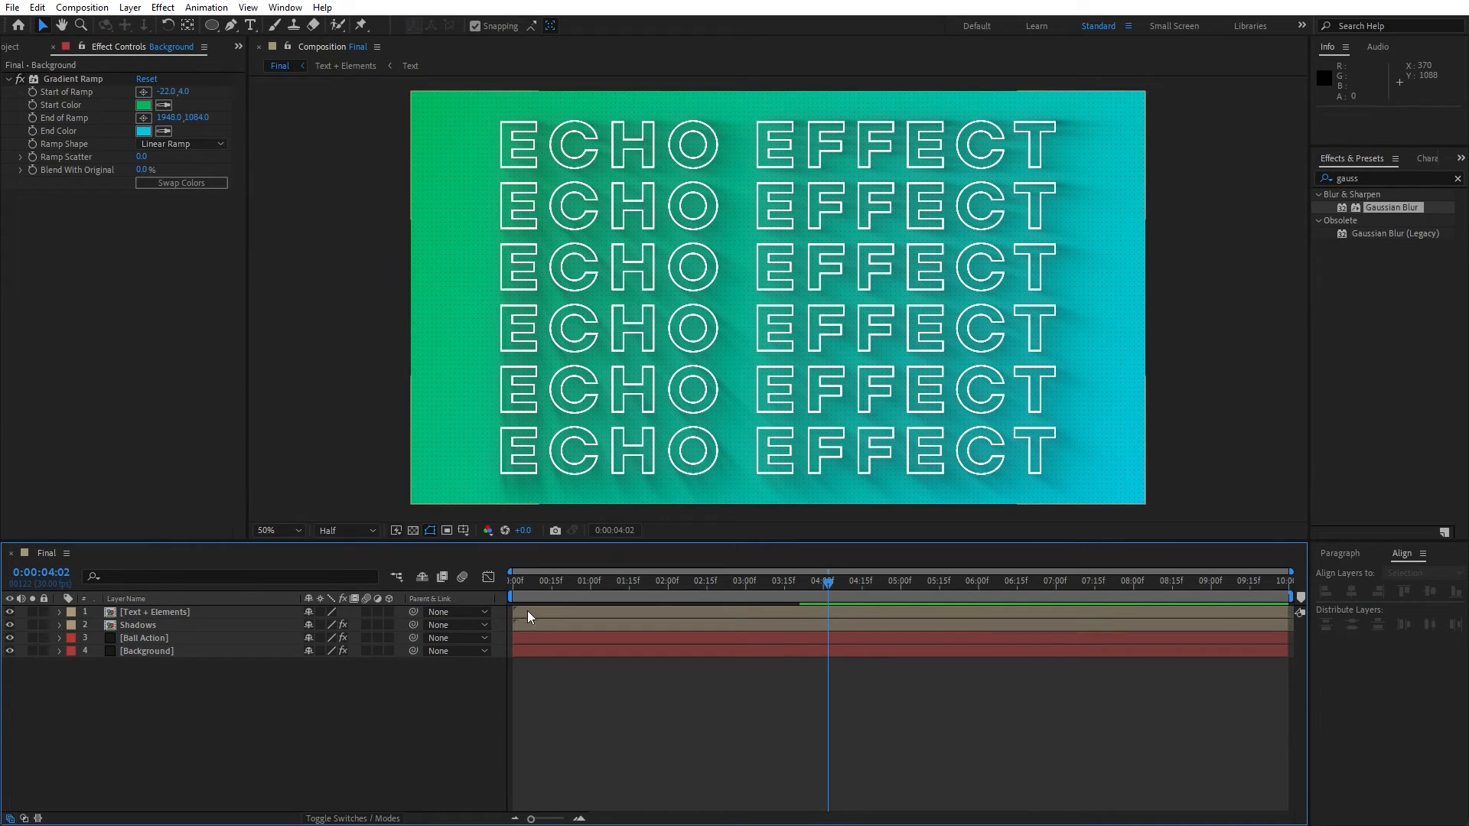
- Preview the shadowed title animation in the Final composition, stopping at 0:00:03:01
{"action": "left_click_drag", "start_coordinate": [545, 583], "coordinate": [732, 579]}
{"action": "key", "text": "space"}
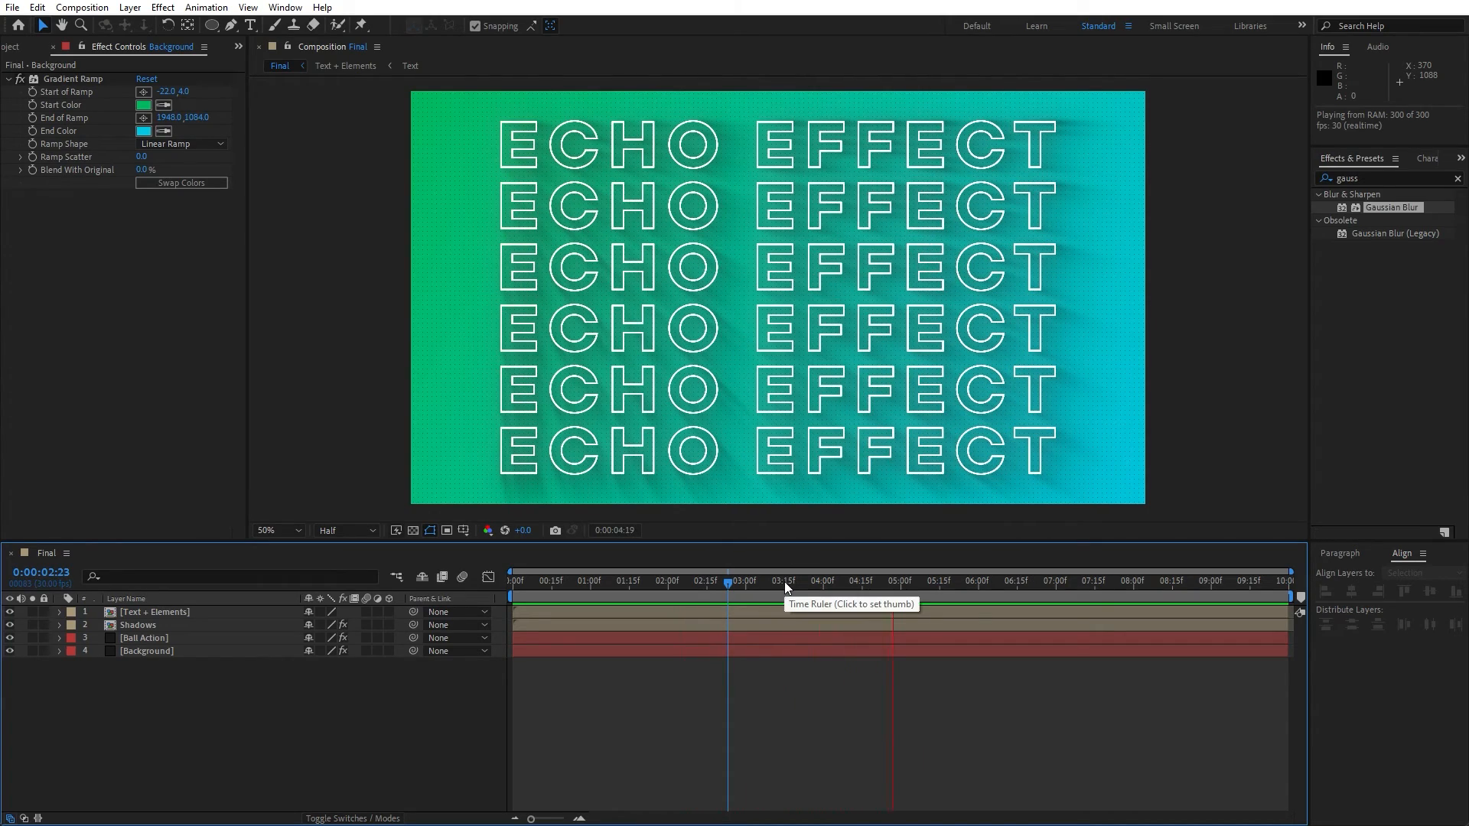
{"action": "mouse_move", "coordinate": [773, 586]}
{"action": "left_mouse_down"}
{"action": "mouse_move", "coordinate": [534, 595]}
{"action": "mouse_move", "coordinate": [748, 585]}
{"action": "left_mouse_up"}
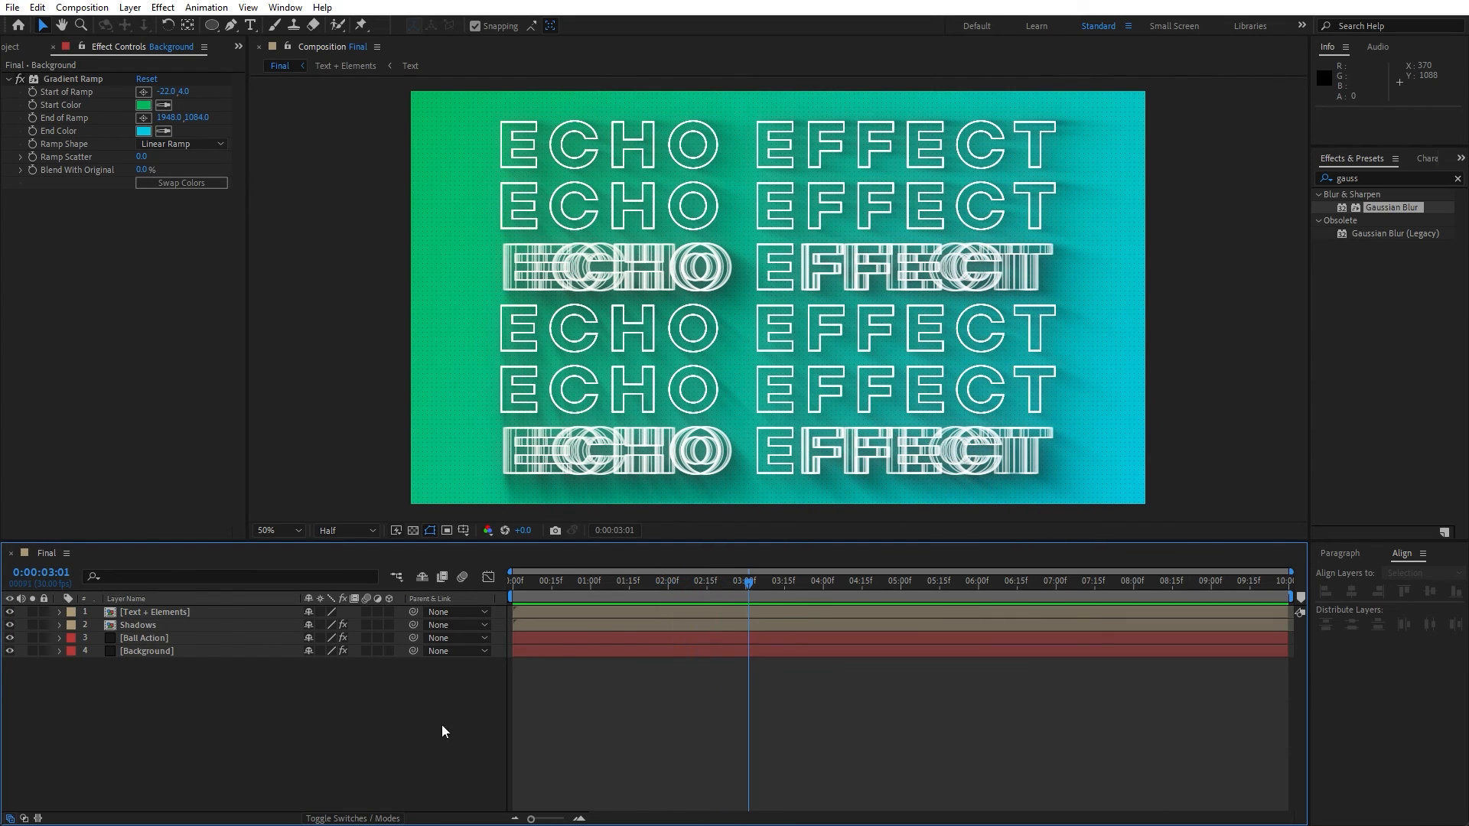
- Add an adjustment layer at the top of the Final composition and rename it Curves
{"action": "right_click", "coordinate": [238, 738]}
{"action": "mouse_move", "coordinate": [340, 551]}
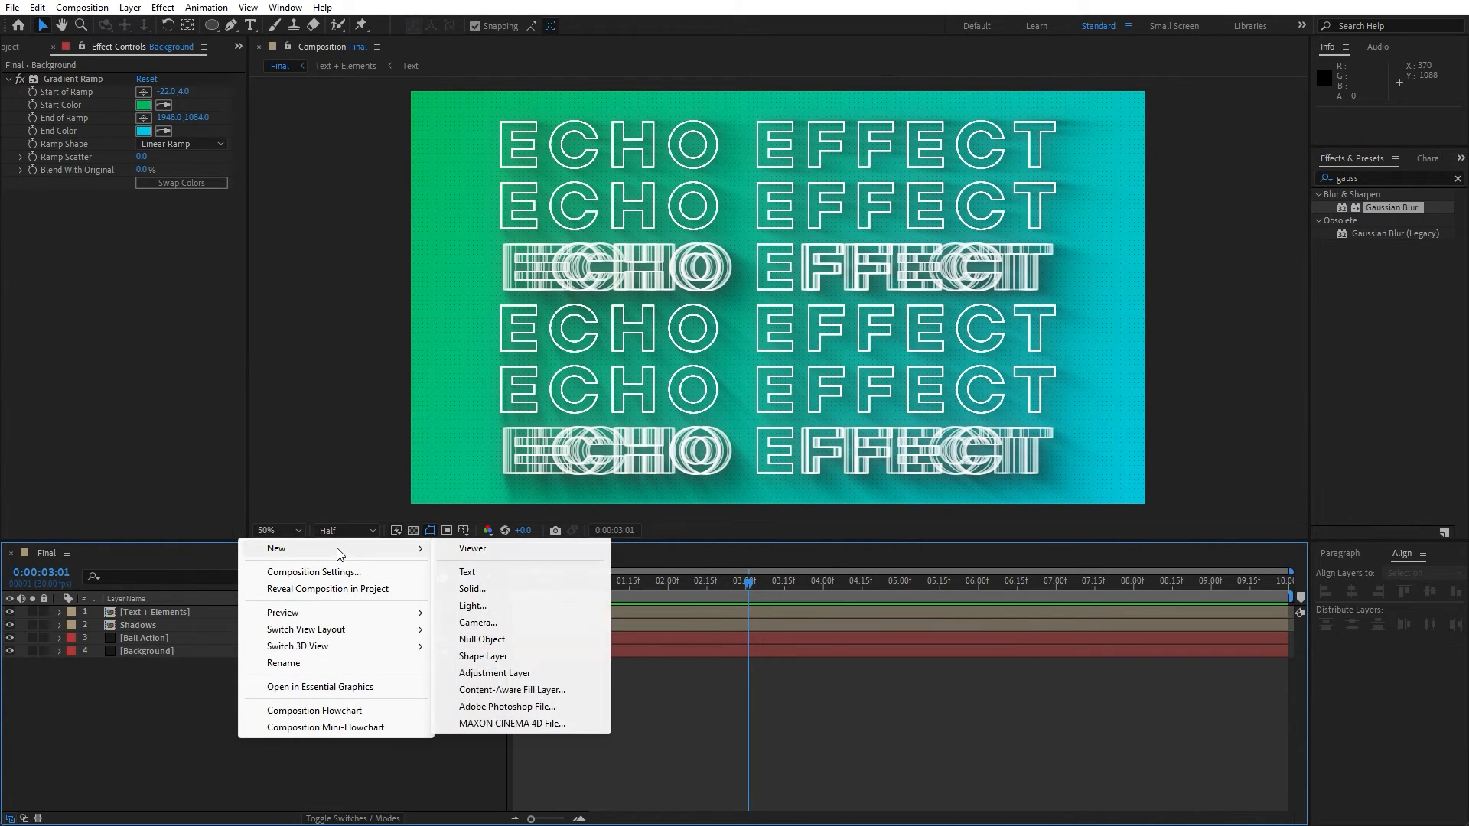
{"action": "left_click", "coordinate": [523, 672]}
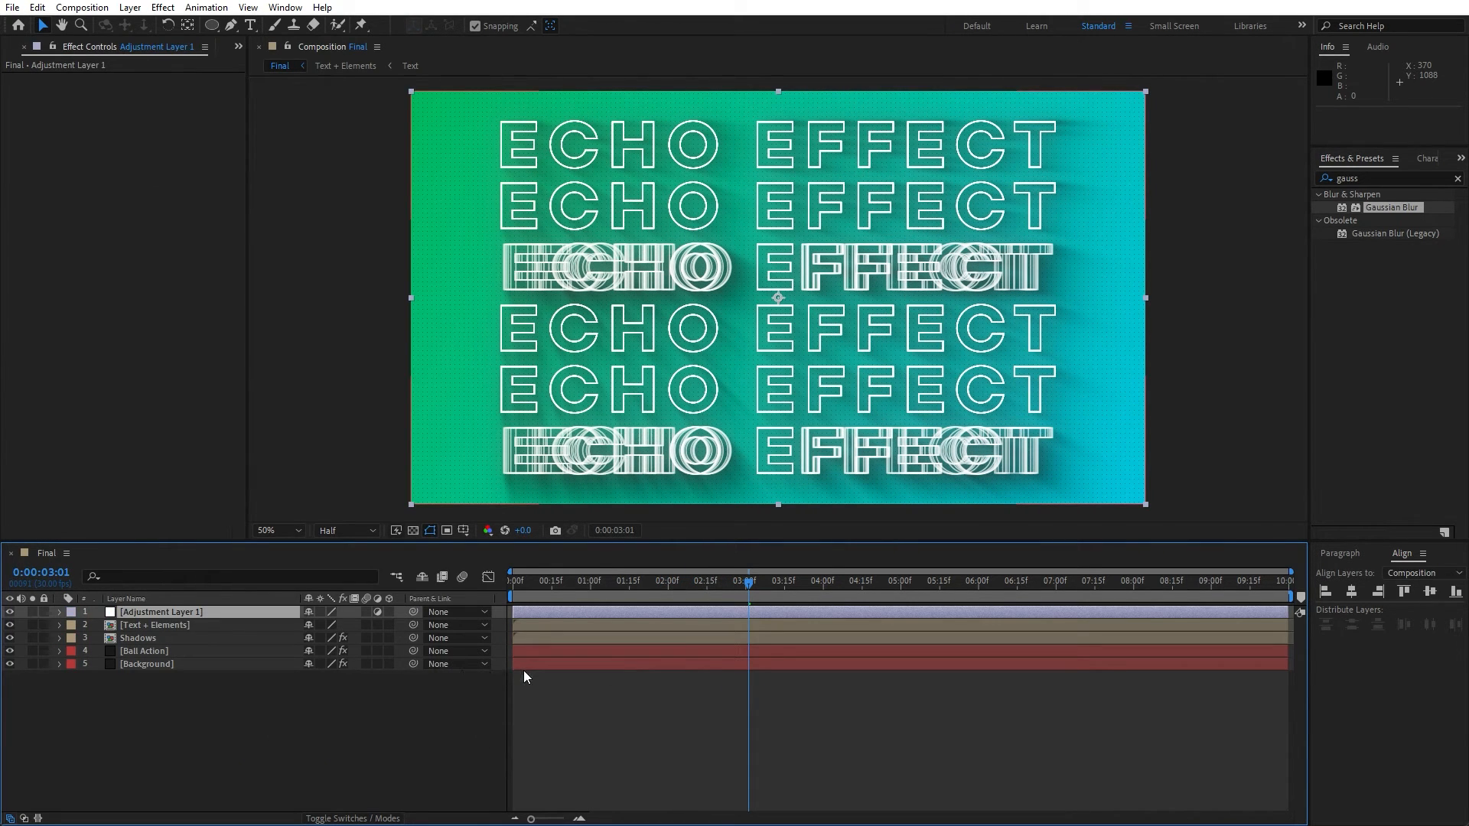
{"action": "key", "text": "Return"}
{"action": "type", "text": "Curves"}
{"action": "key", "text": "Return"}
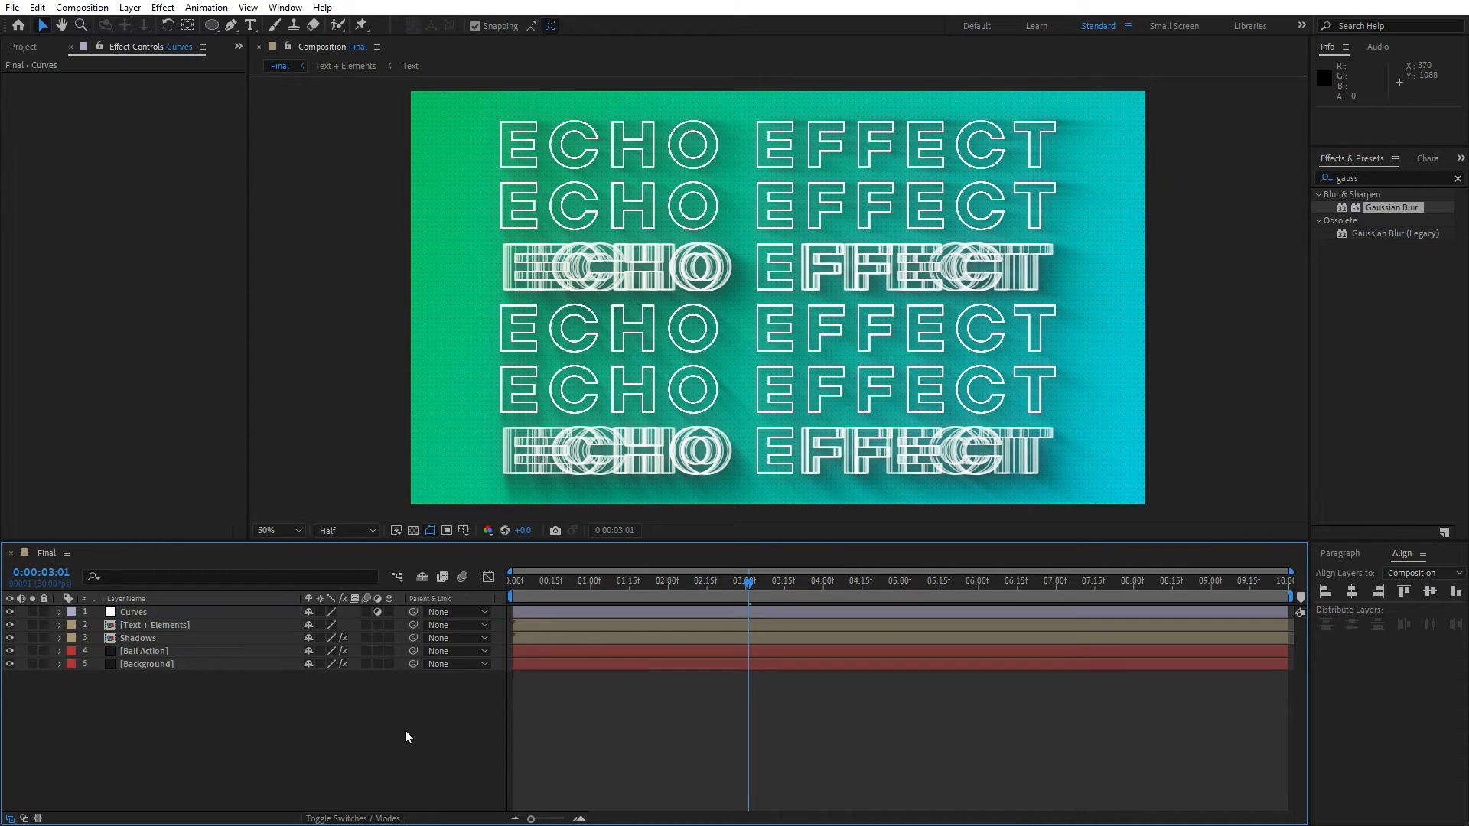
- Apply the Curves effect to the Curves layer, pull the RGB curve's midpoint slightly down to darken the image, and check other frames
{"action": "left_click", "coordinate": [1347, 178]}
{"action": "type", "text": "curve"}
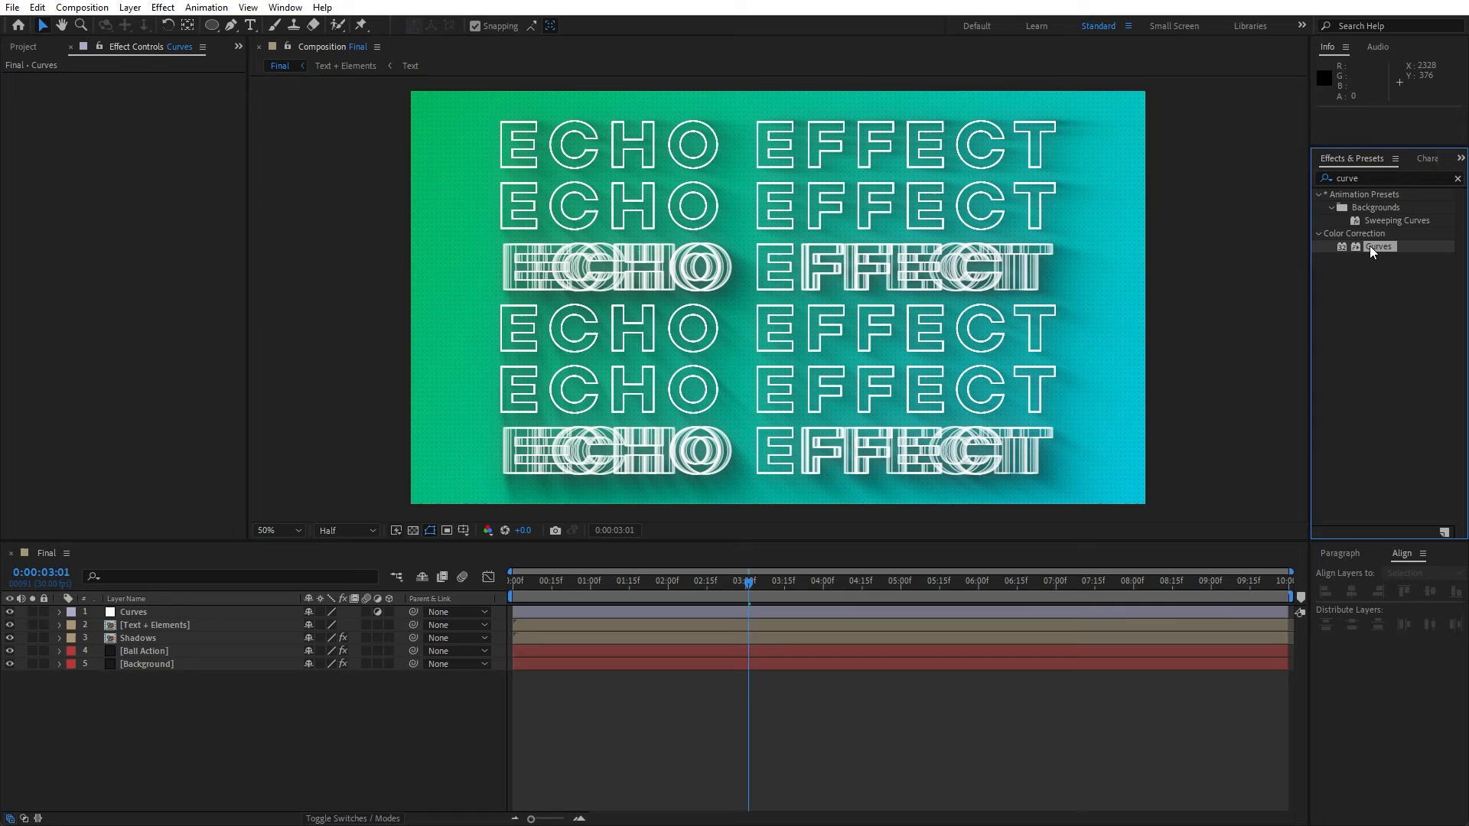
{"action": "left_click_drag", "start_coordinate": [1369, 247], "coordinate": [223, 622]}
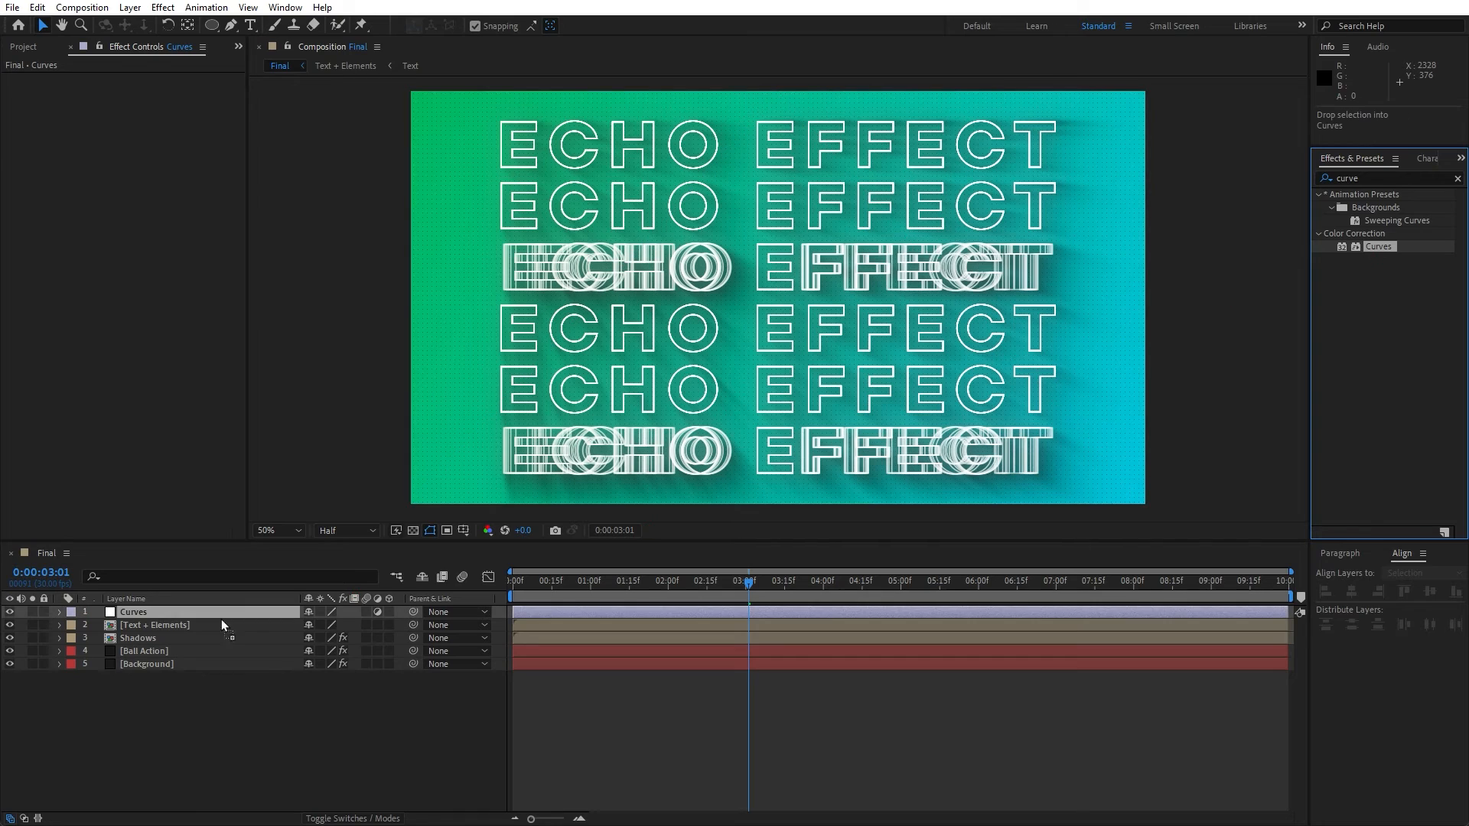
{"action": "left_click_drag", "start_coordinate": [129, 609], "coordinate": [127, 609]}
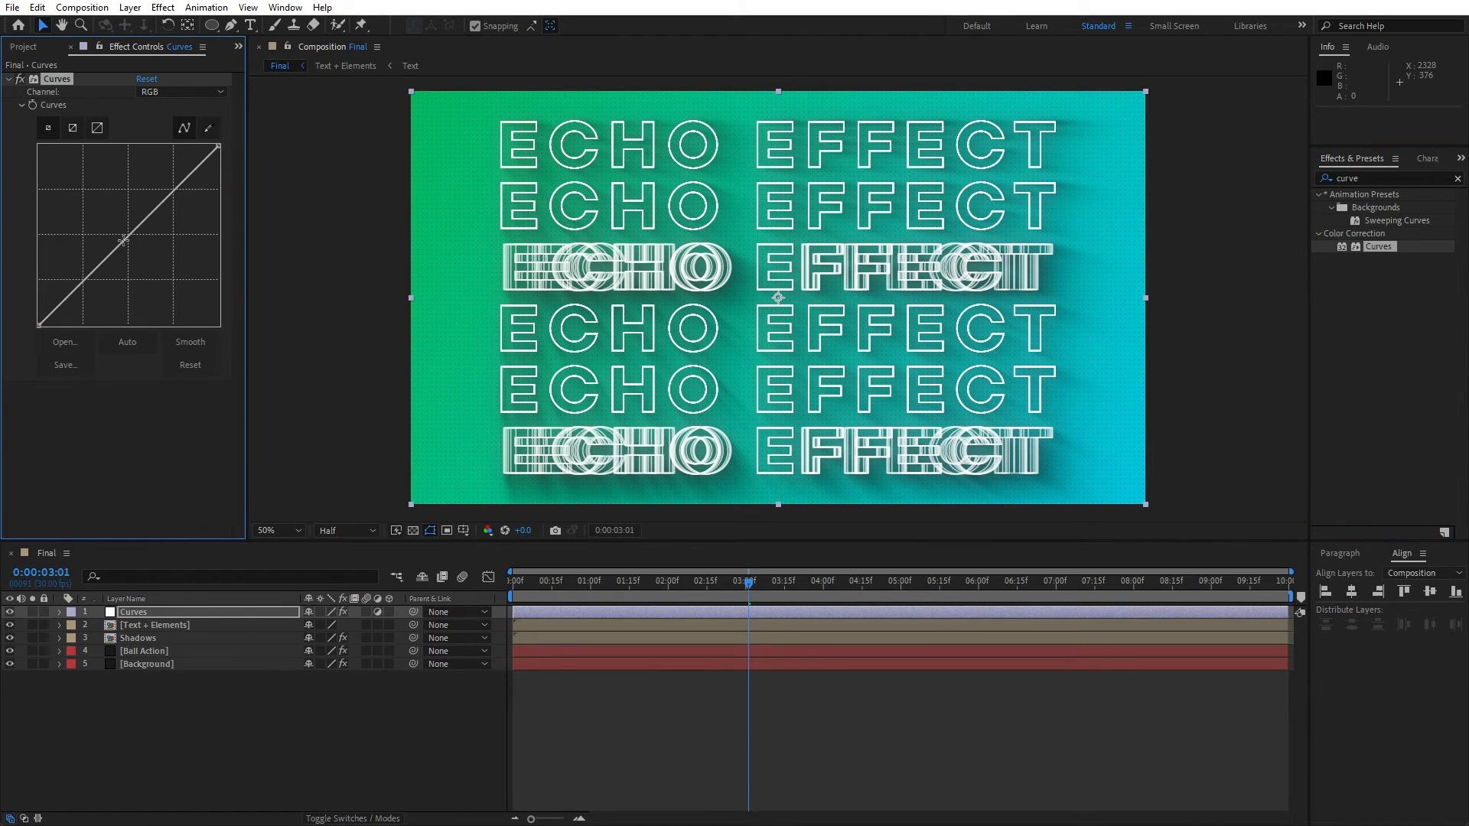
{"action": "left_click_drag", "start_coordinate": [124, 240], "coordinate": [131, 246]}
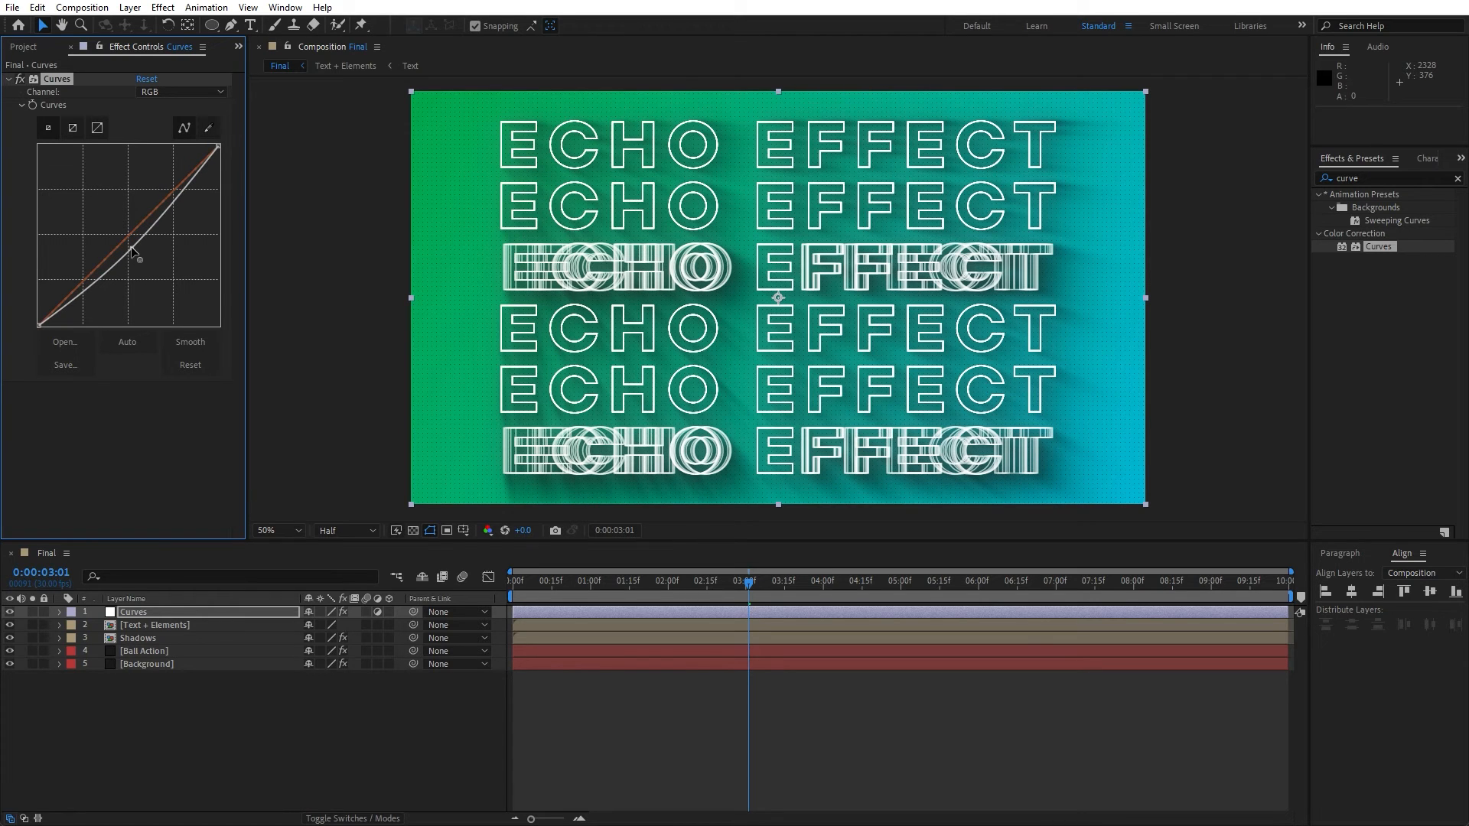
{"action": "left_click_drag", "start_coordinate": [627, 590], "coordinate": [823, 571]}
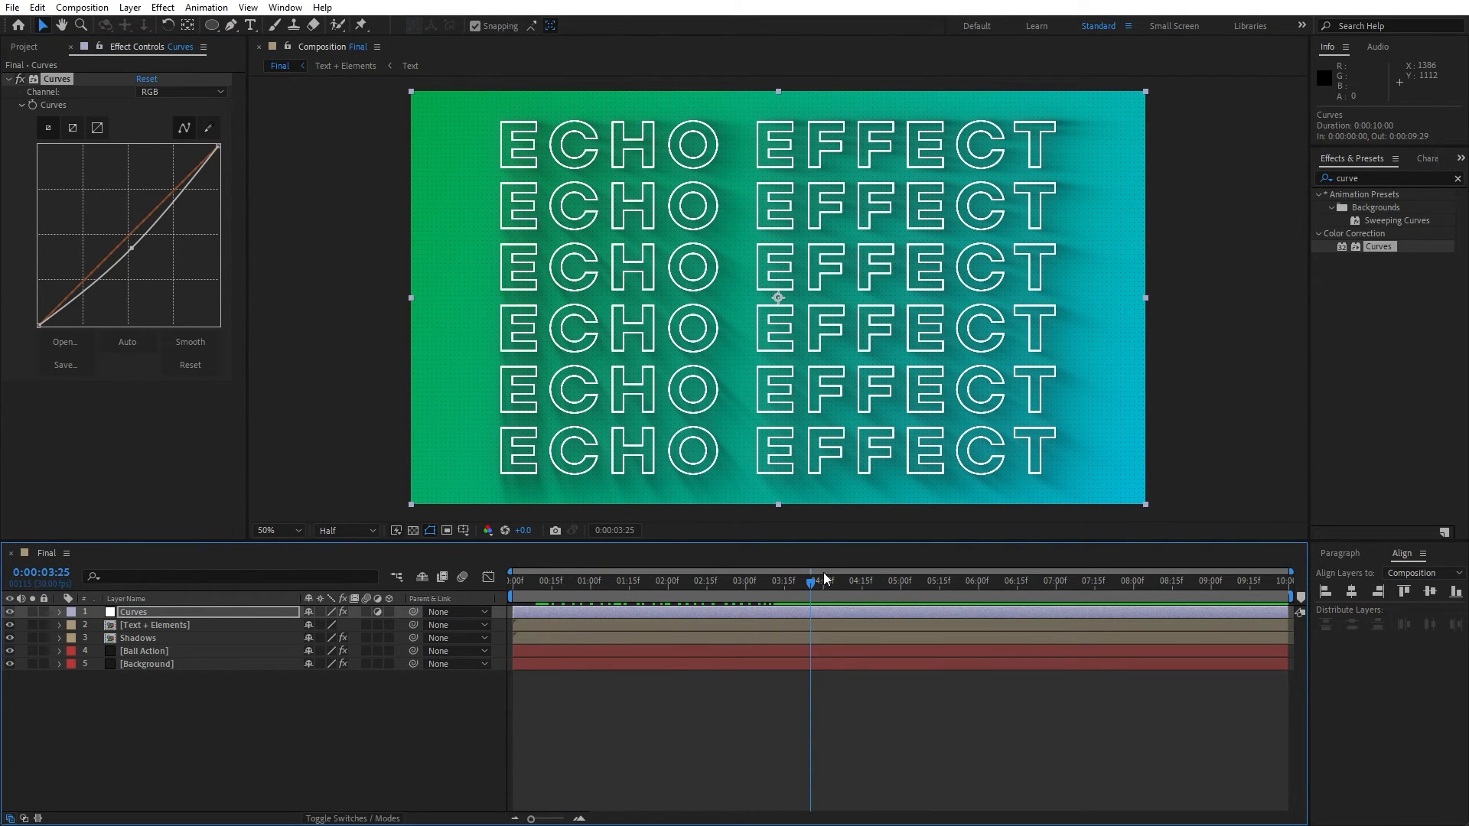
- Add another adjustment layer above Curves and rename it Light Wipe
{"action": "right_click", "coordinate": [345, 733]}
{"action": "mouse_move", "coordinate": [383, 541]}
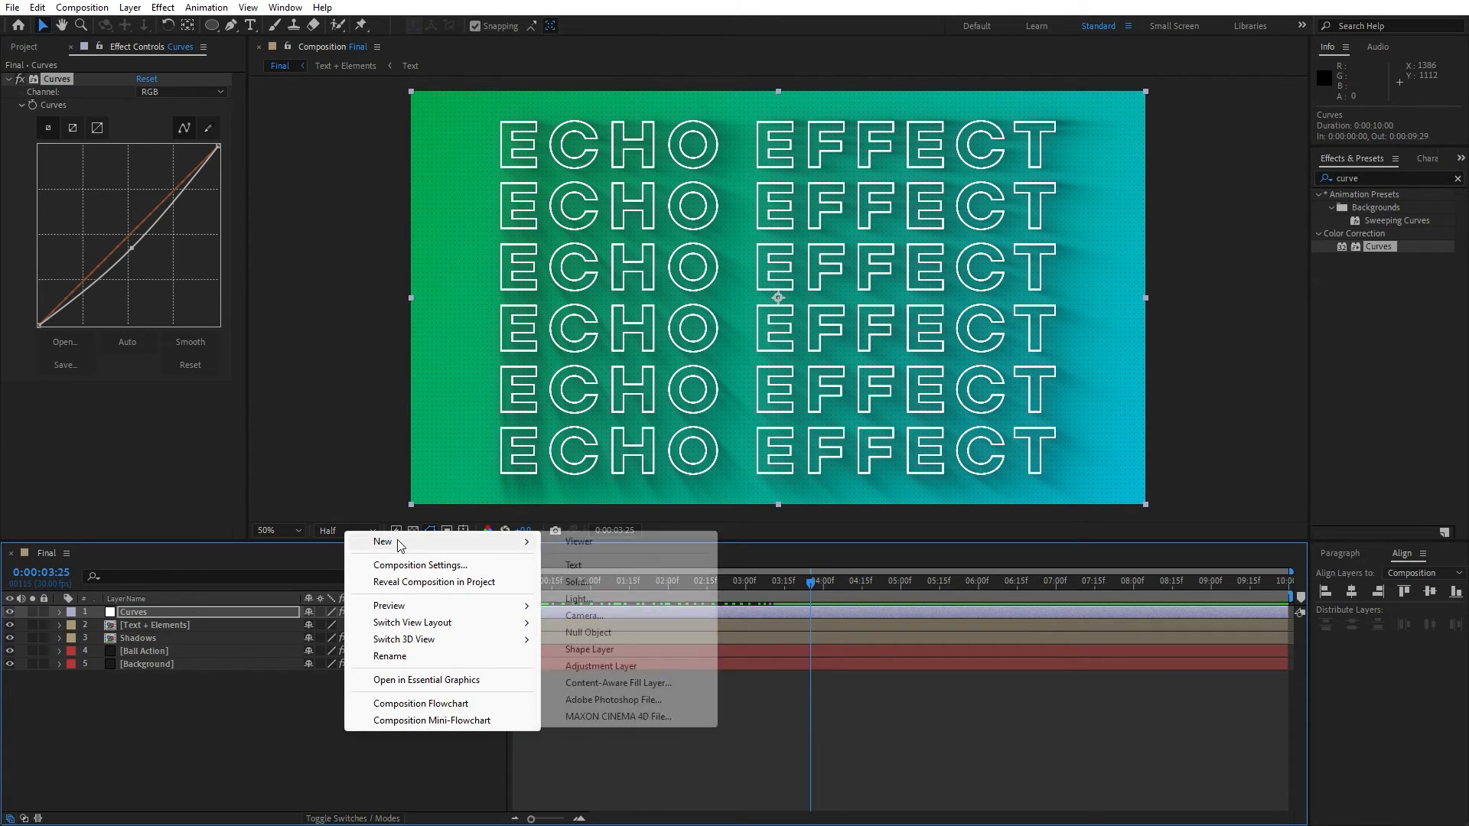
{"action": "left_click", "coordinate": [617, 666]}
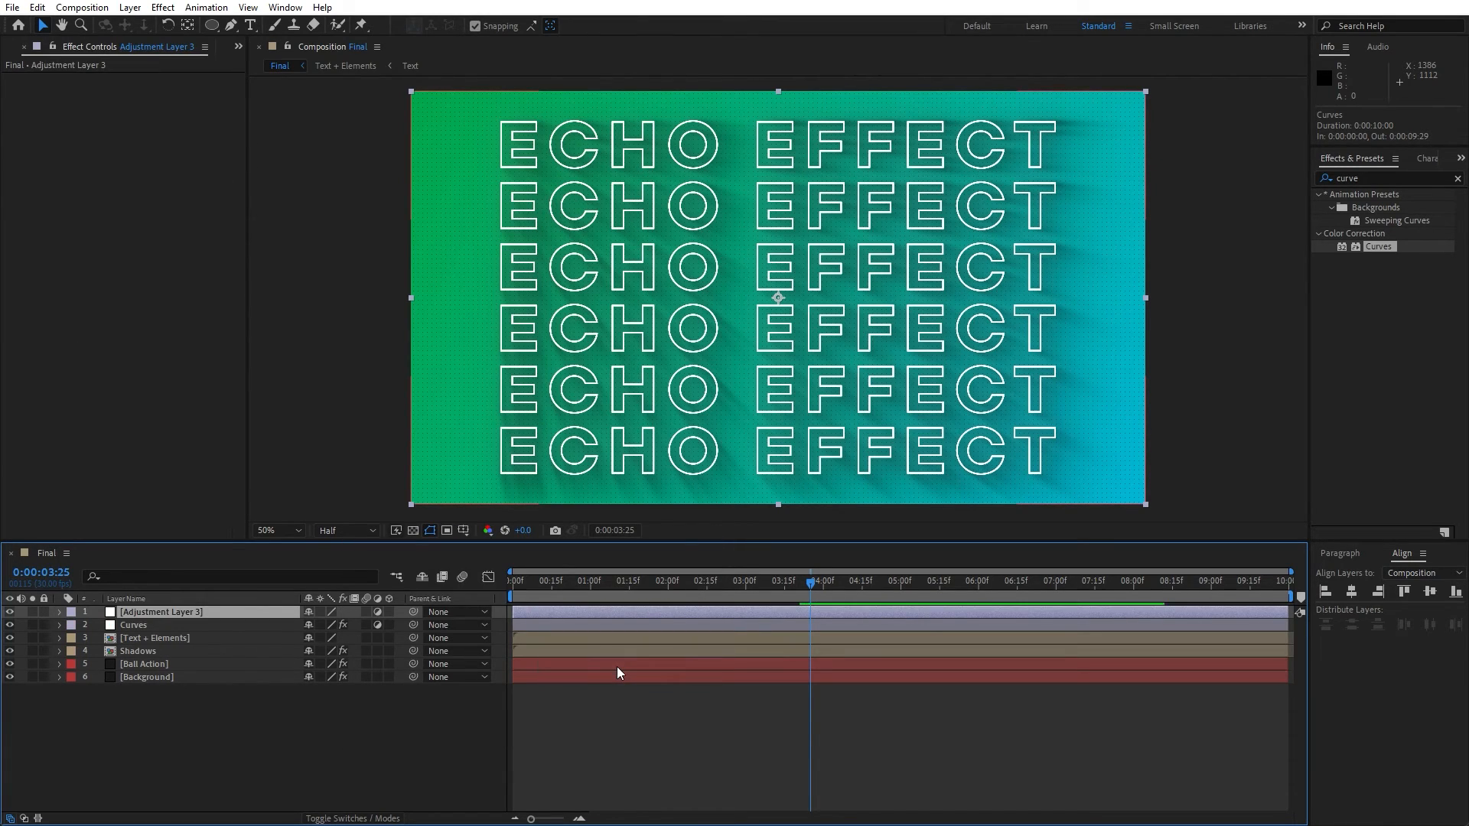
{"action": "key", "text": "Return"}
{"action": "type", "text": "Light Wi"}
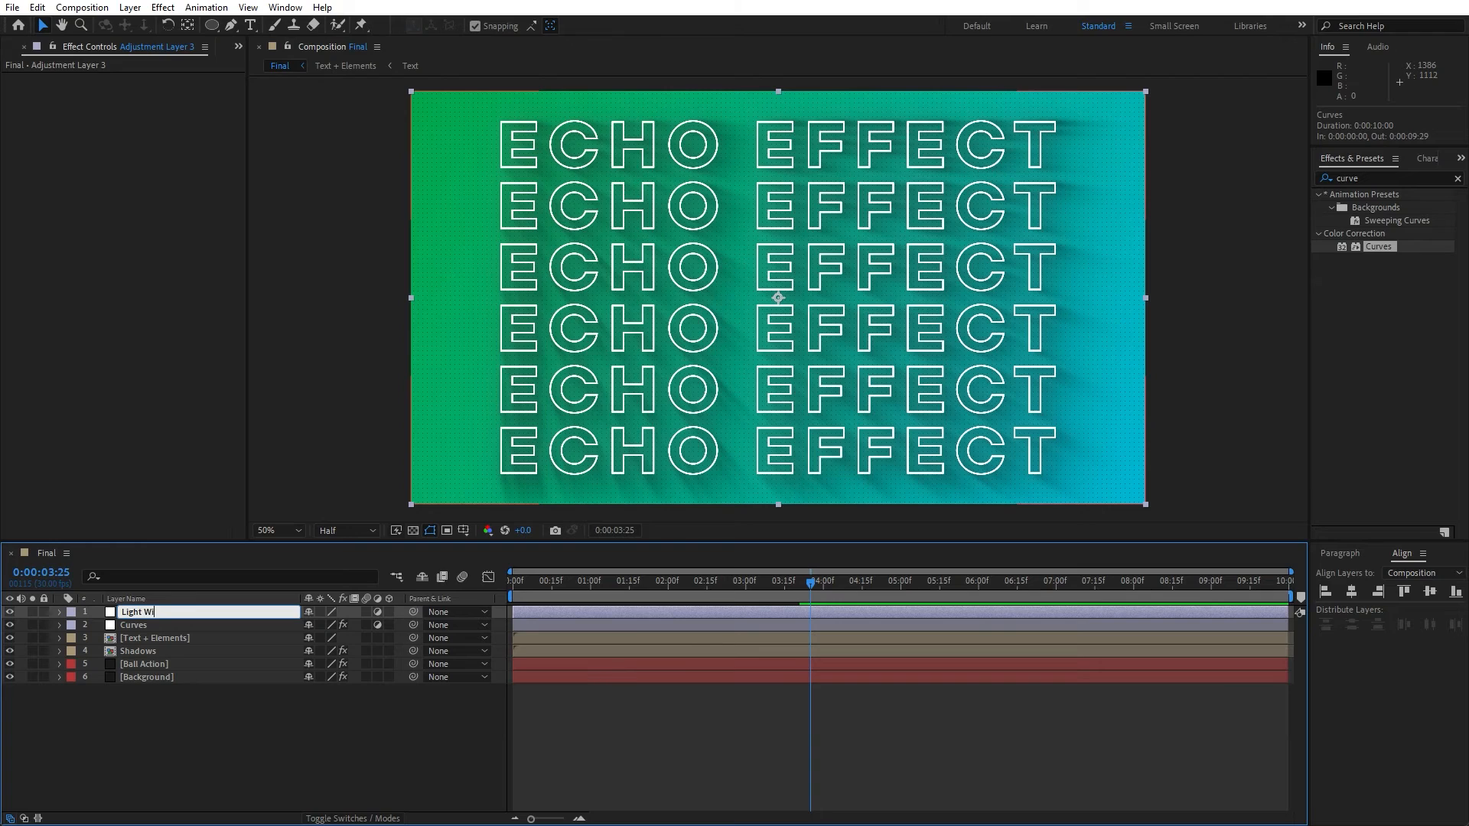
{"action": "type", "text": "pe"}
{"action": "left_click", "coordinate": [180, 750]}
{"action": "left_click", "coordinate": [139, 610]}
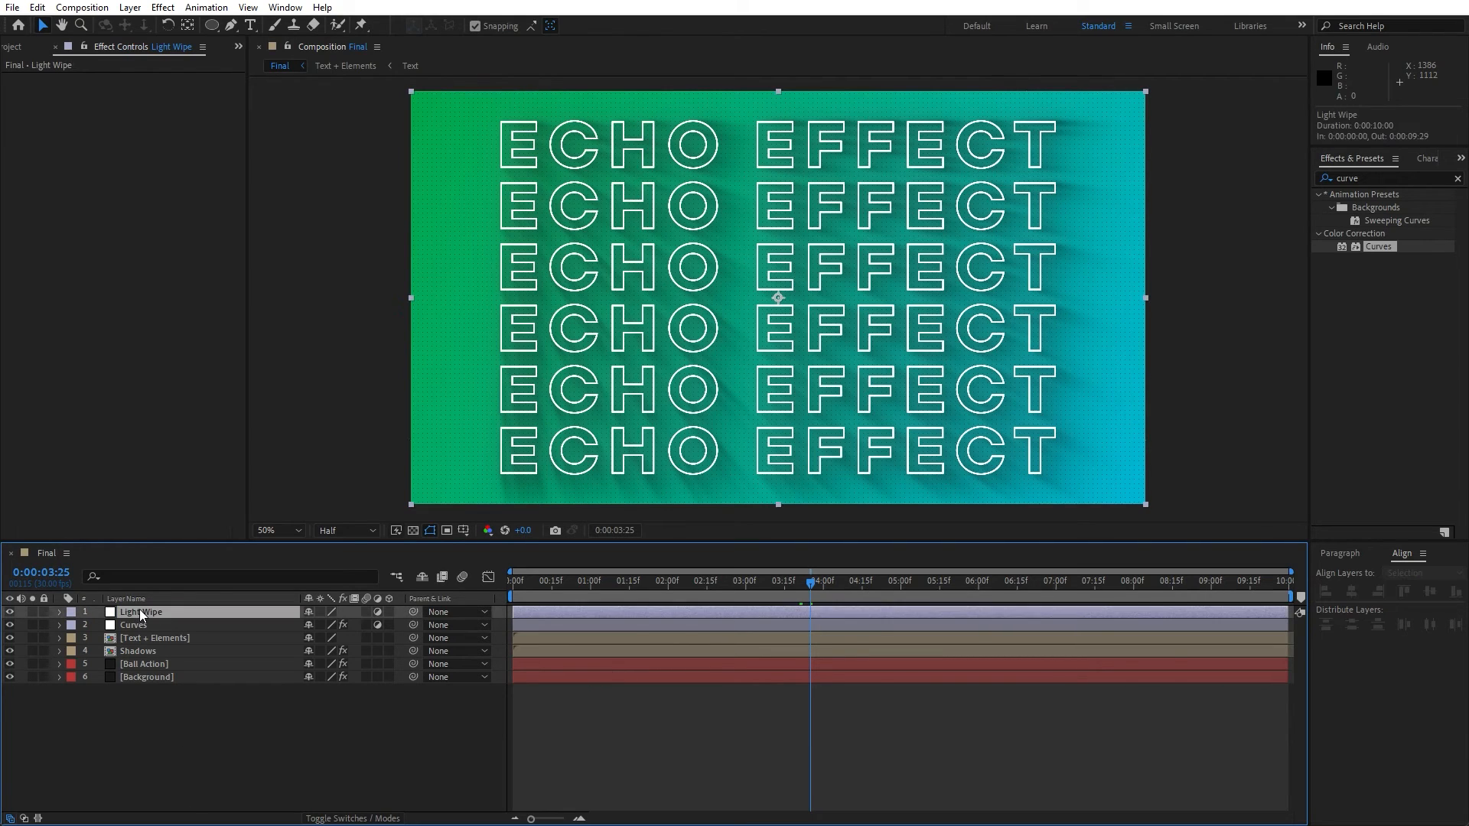
- Apply CC Light Wipe to the Light Wipe layer and place that layer directly below Shadows
{"action": "left_click", "coordinate": [1388, 167]}
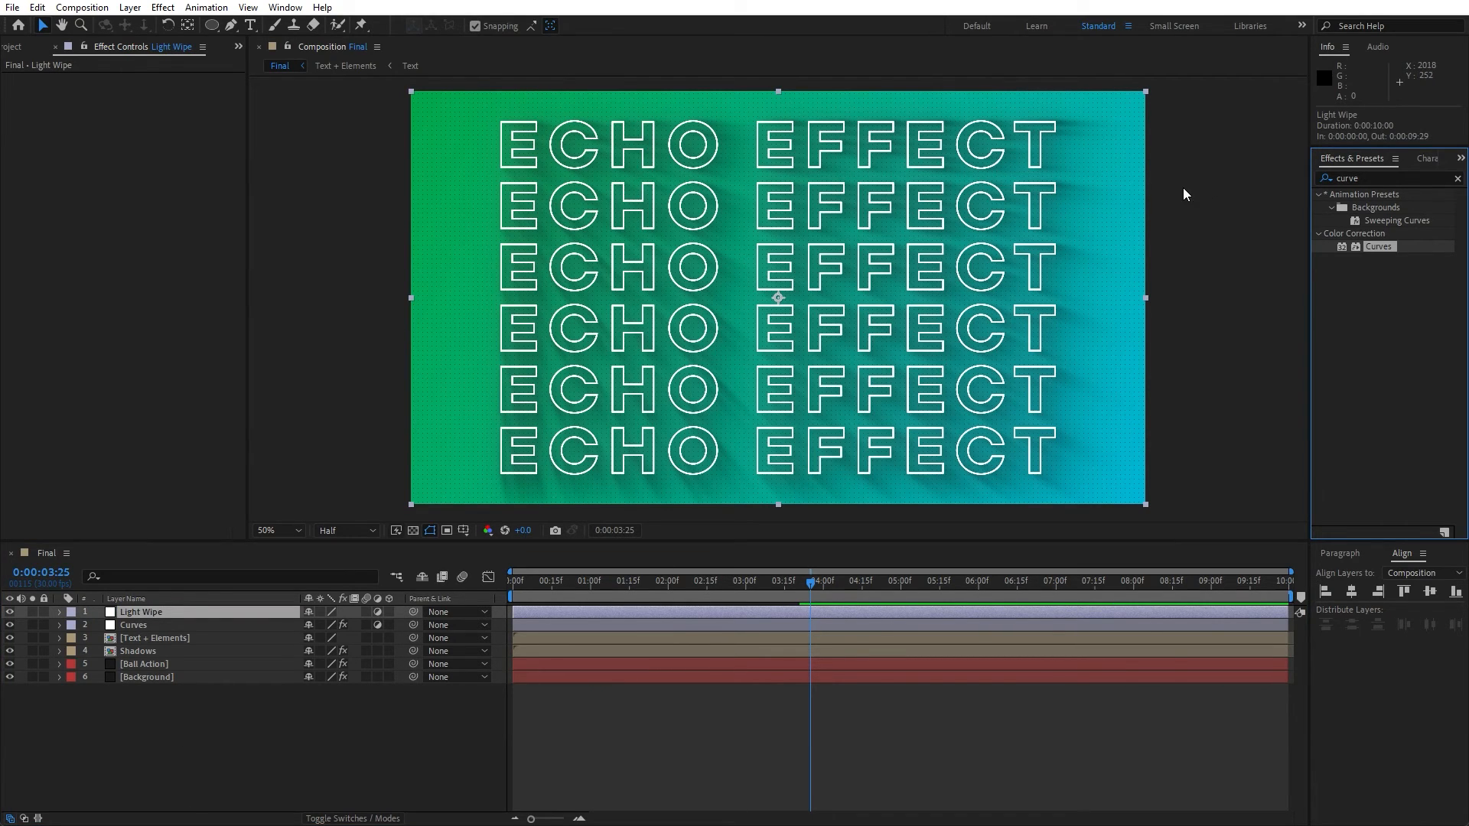
{"action": "left_click", "coordinate": [1410, 178]}
{"action": "type", "text": "light w"}
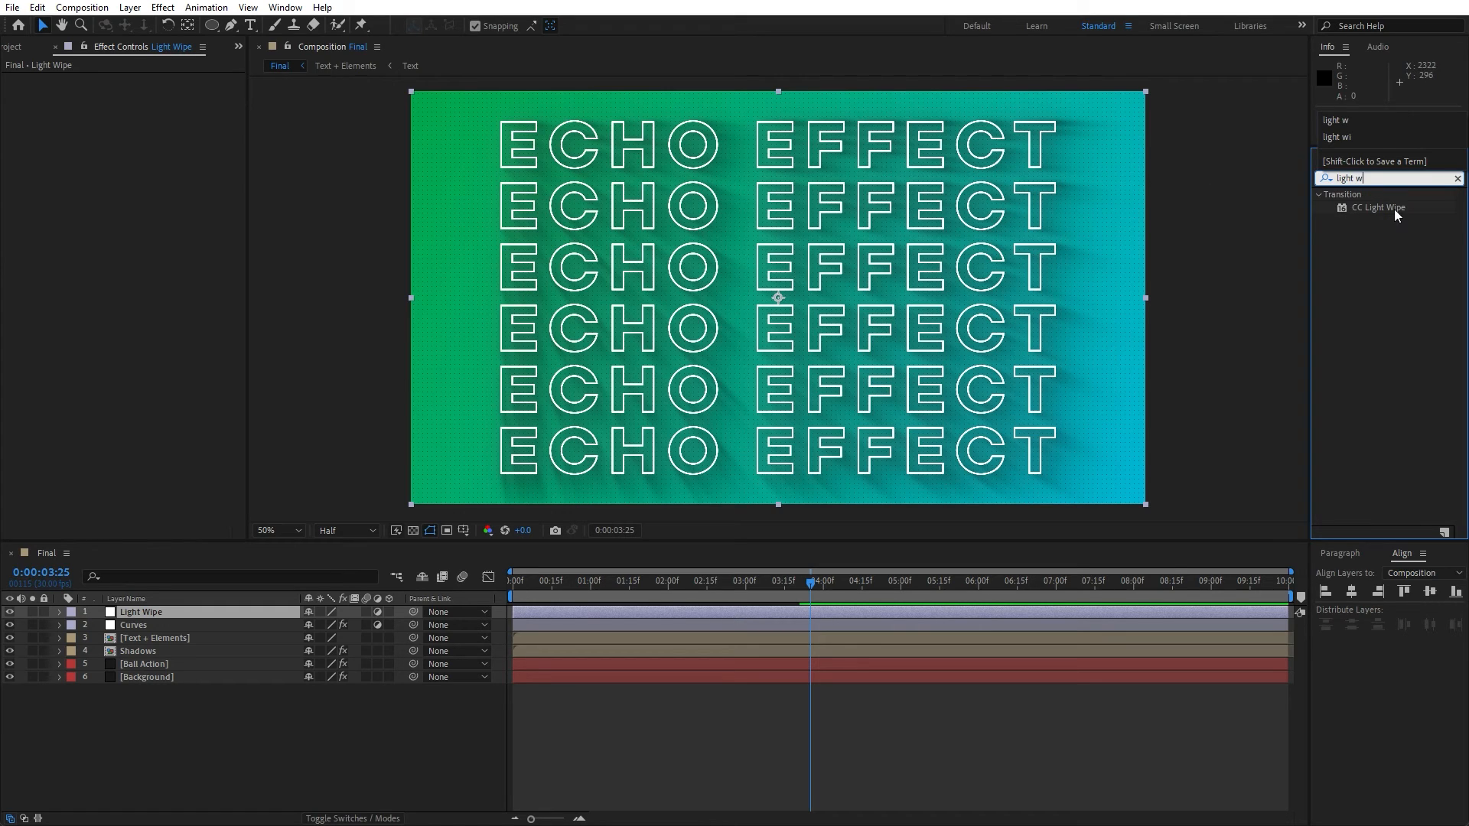
{"action": "left_click_drag", "start_coordinate": [1394, 209], "coordinate": [169, 660]}
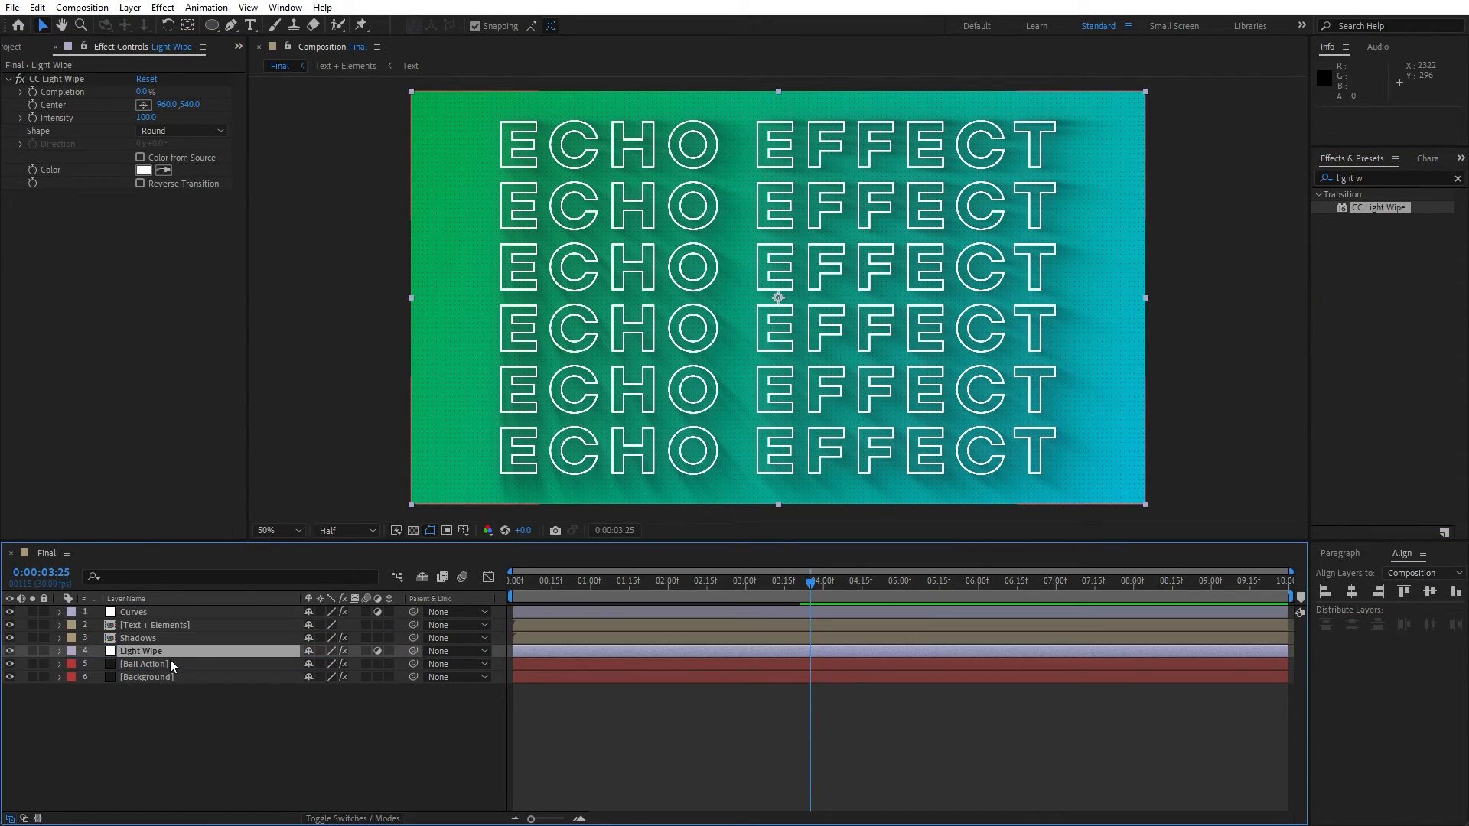
- Set CC Light Wipe's Completion to 80% and Intensity to 60, and enable Color from Source and Reverse Transition
{"action": "left_click", "coordinate": [143, 91]}
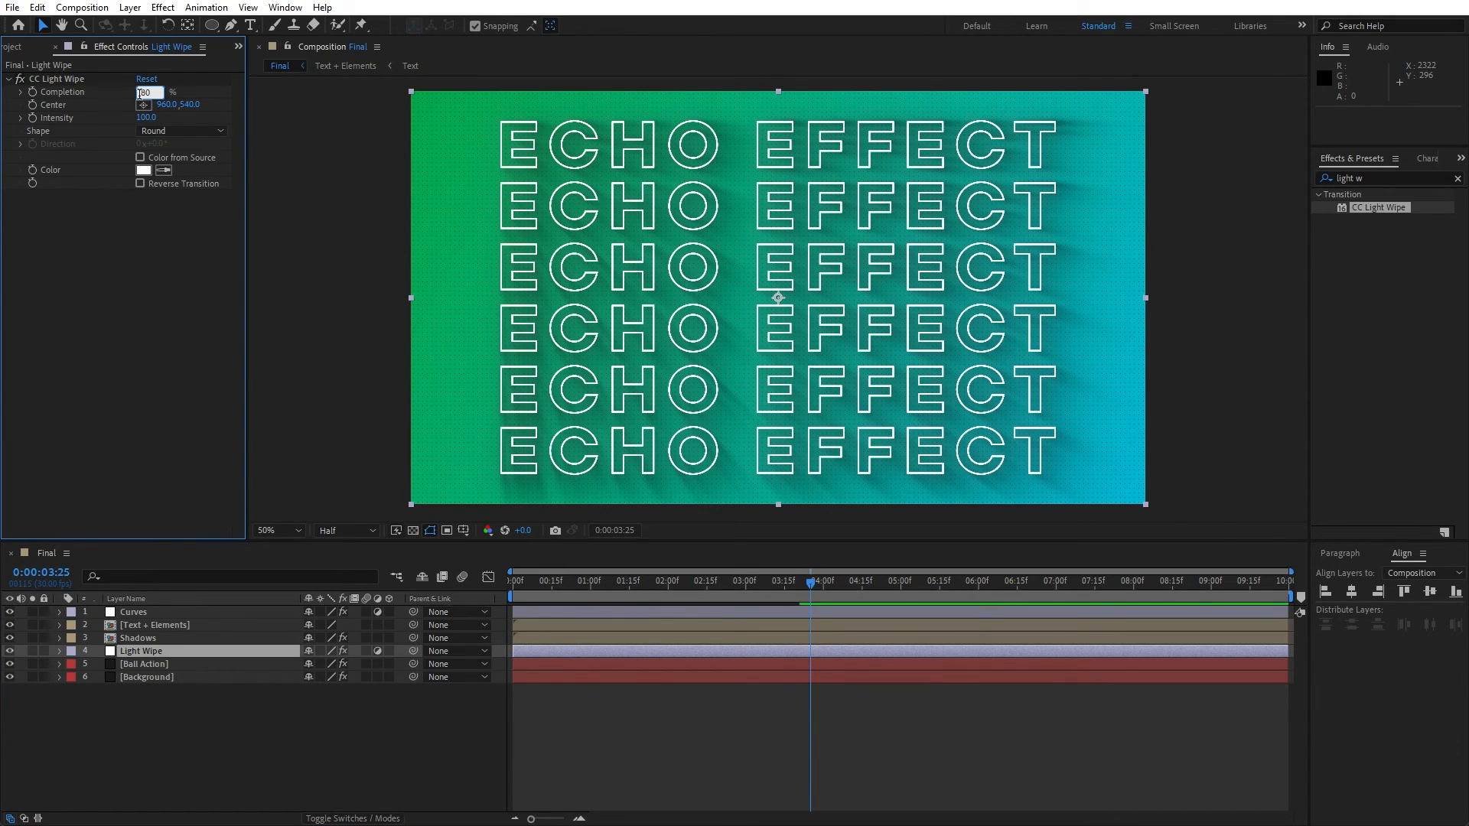
{"action": "key", "text": "Tab"}
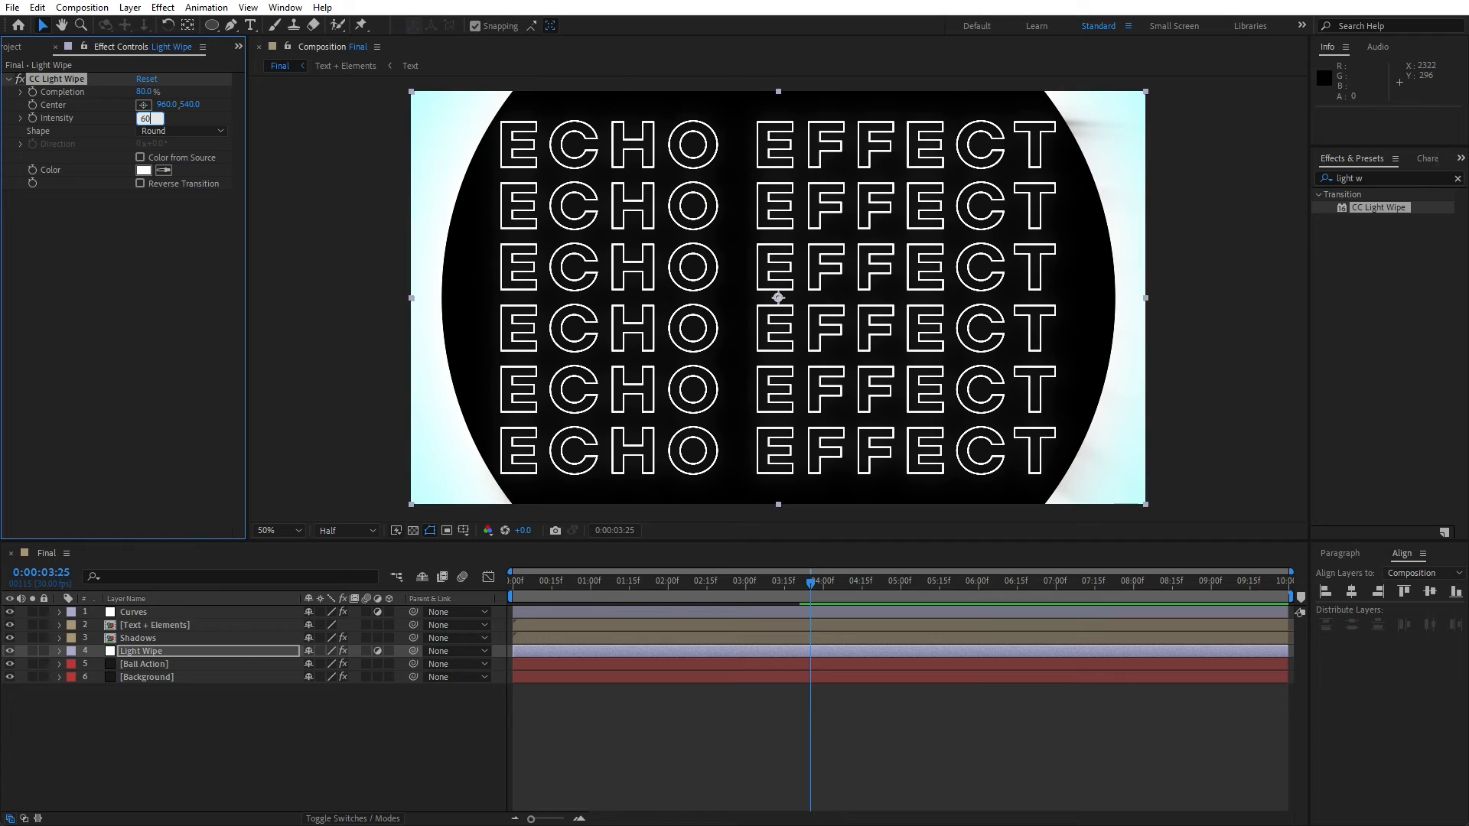
{"action": "left_click", "coordinate": [109, 305]}
{"action": "left_click", "coordinate": [140, 158]}
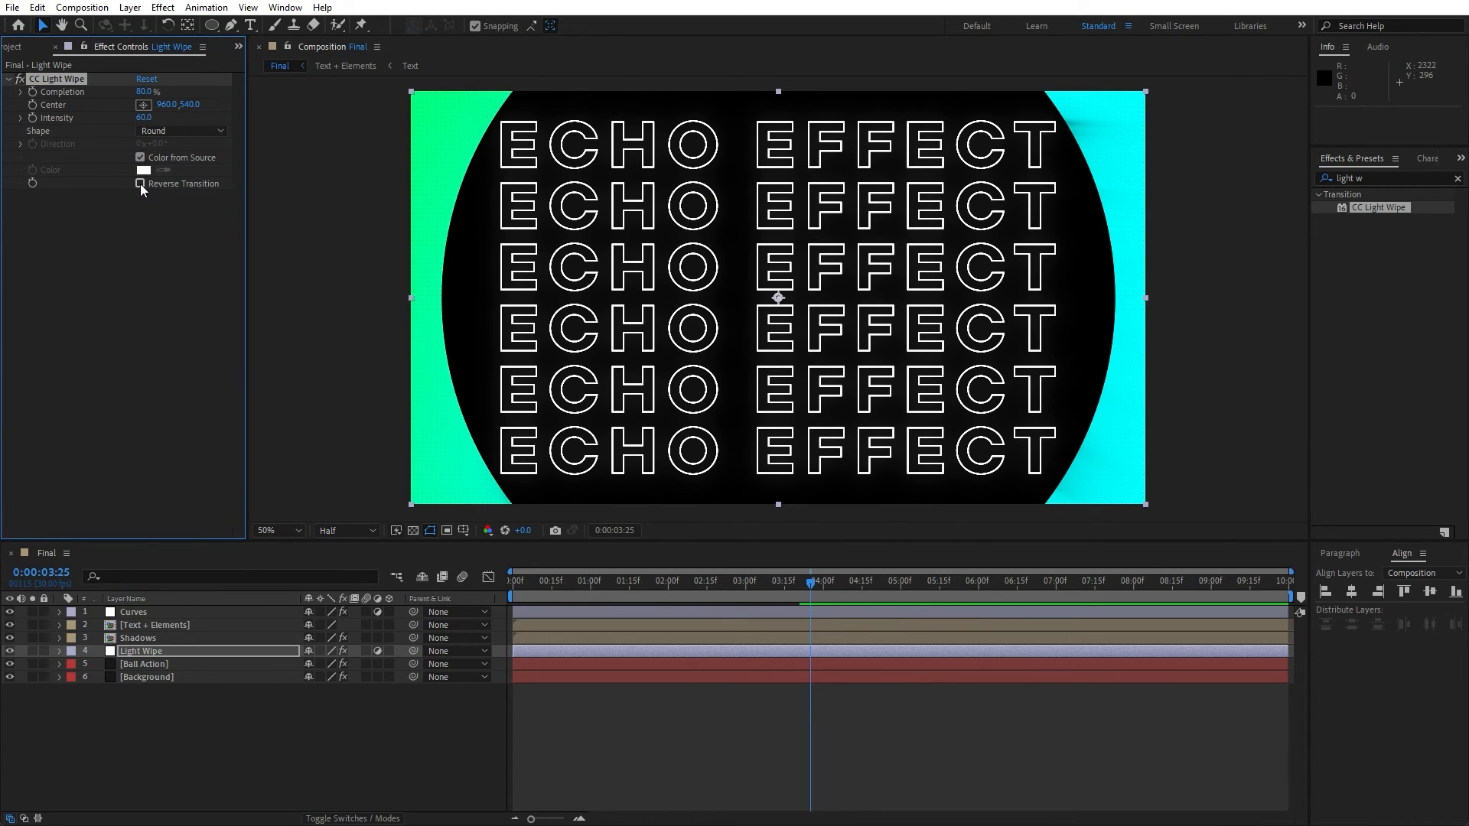
{"action": "left_click", "coordinate": [140, 184]}
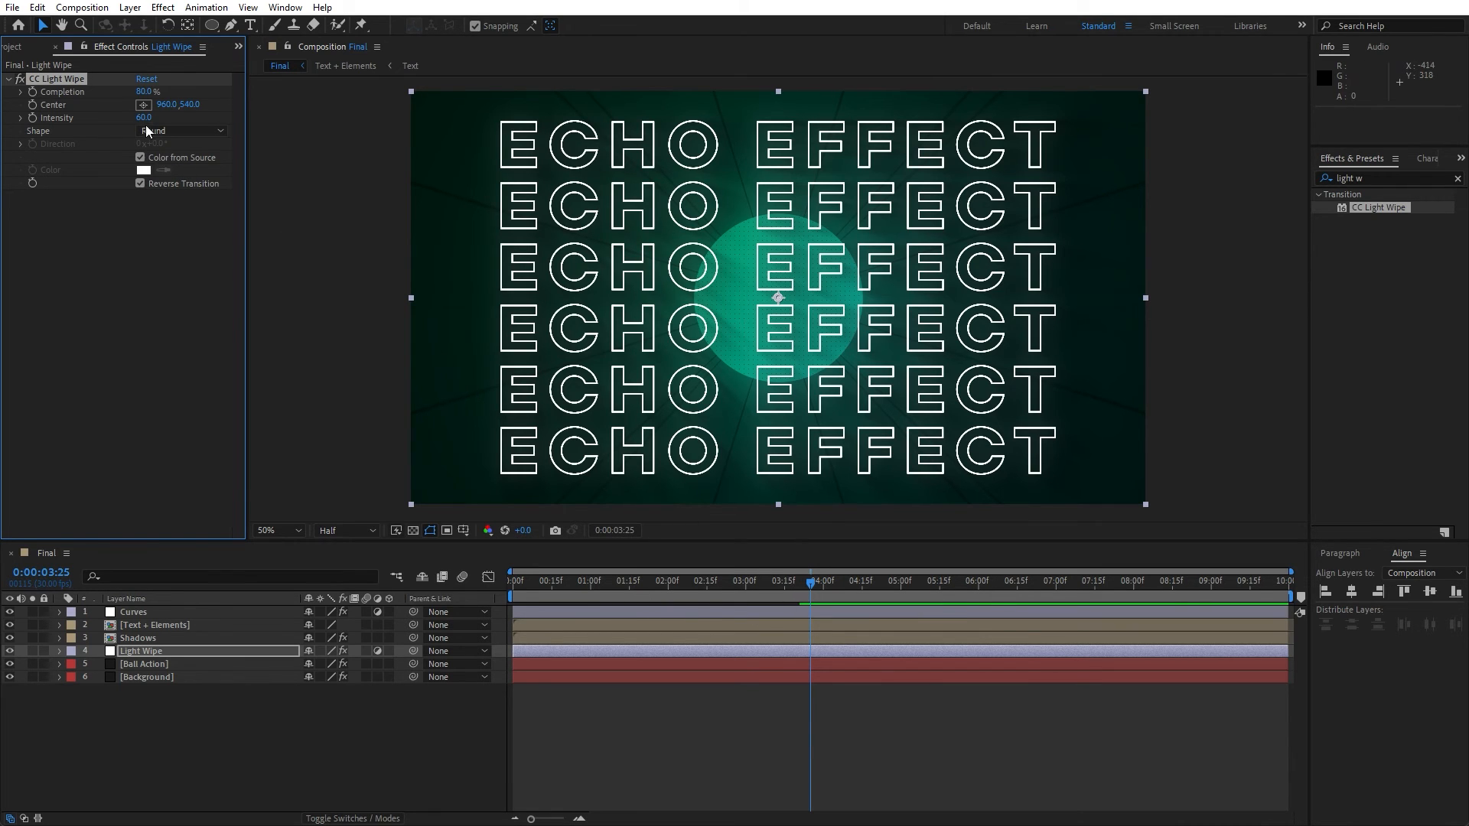
- Place the CC Light Wipe center near the frame's upper-left corner at 168, 108 and set Completion to 70%
{"action": "mouse_move", "coordinate": [144, 92]}
{"action": "left_mouse_down"}
{"action": "mouse_move", "coordinate": [158, 95]}
{"action": "mouse_move", "coordinate": [134, 95]}
{"action": "left_mouse_up"}
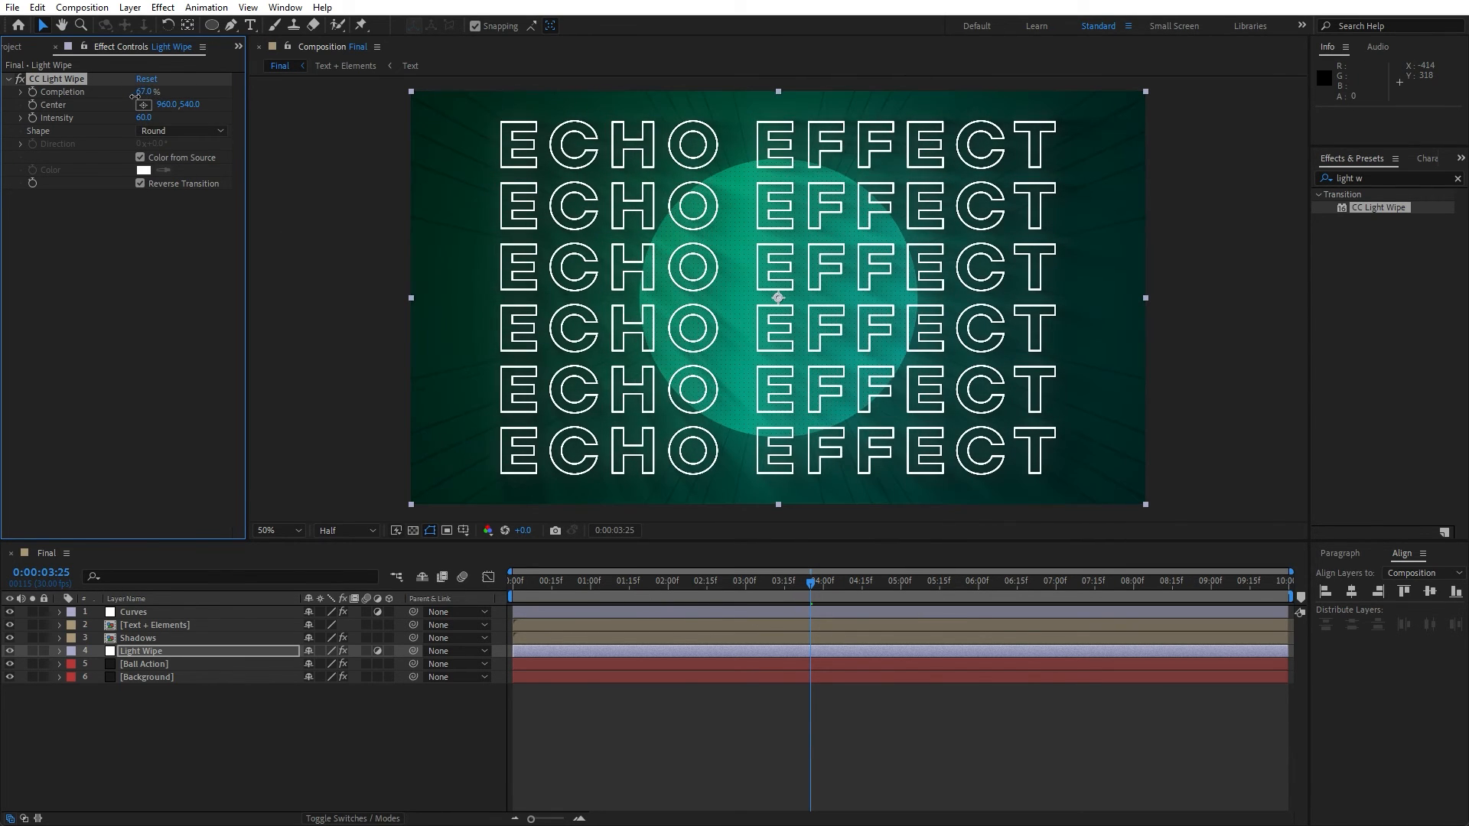
{"action": "key", "text": "ctrl+z"}
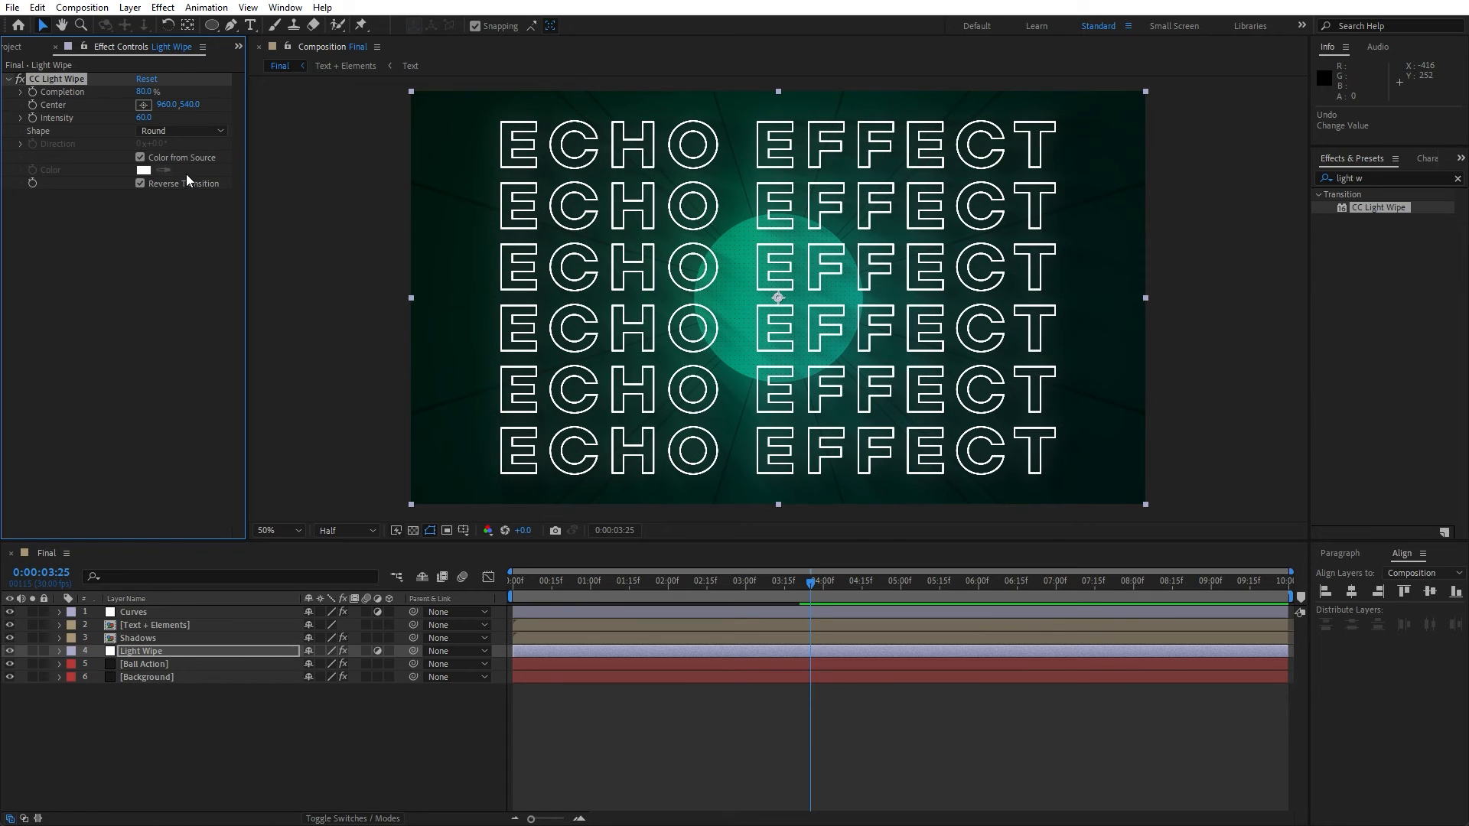
{"action": "left_click", "coordinate": [142, 105]}
{"action": "left_click", "coordinate": [480, 145]}
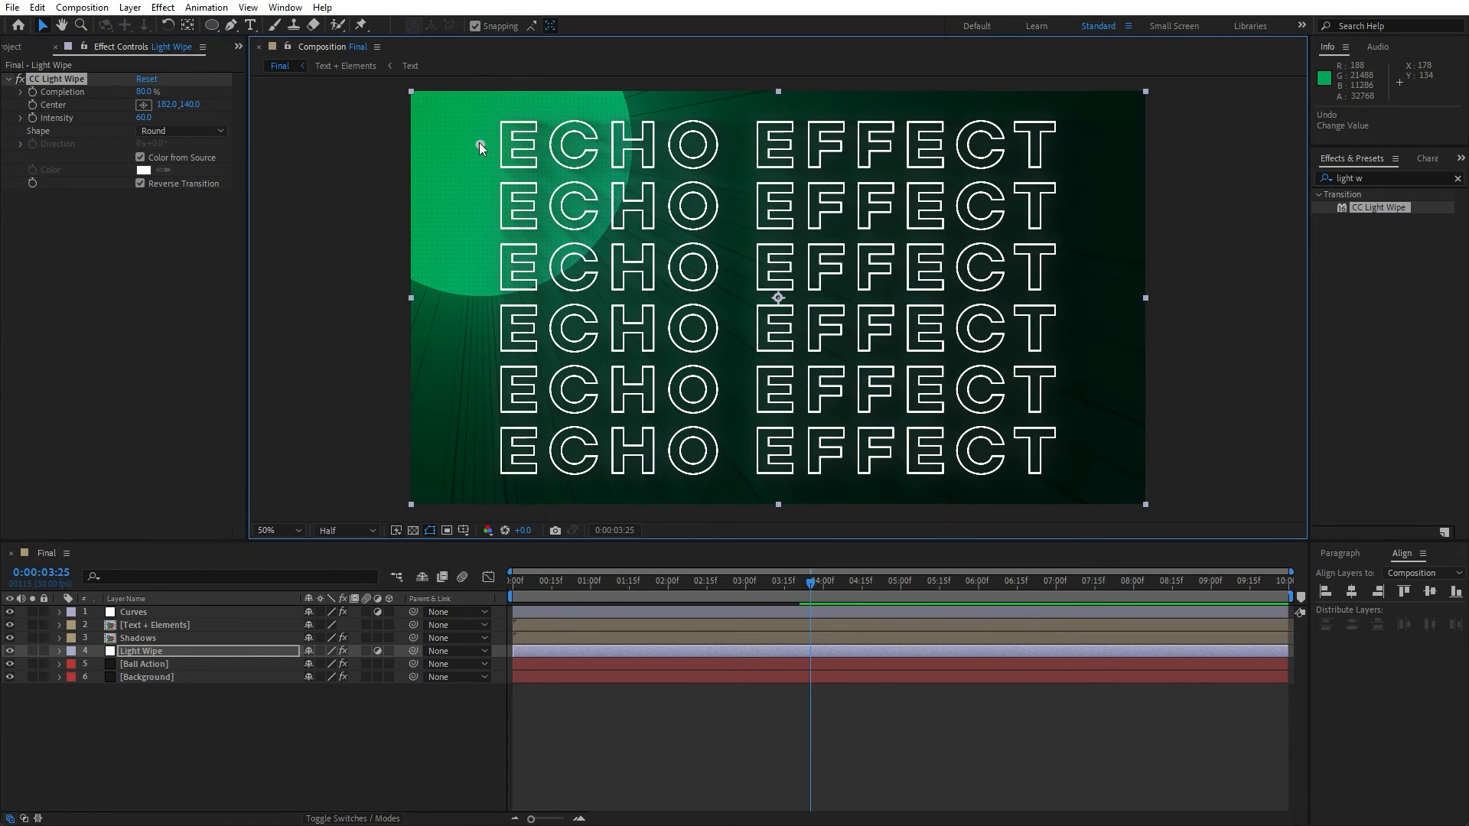
{"action": "mouse_move", "coordinate": [479, 143]}
{"action": "left_mouse_down"}
{"action": "mouse_move", "coordinate": [457, 126]}
{"action": "mouse_move", "coordinate": [475, 130]}
{"action": "left_mouse_up"}
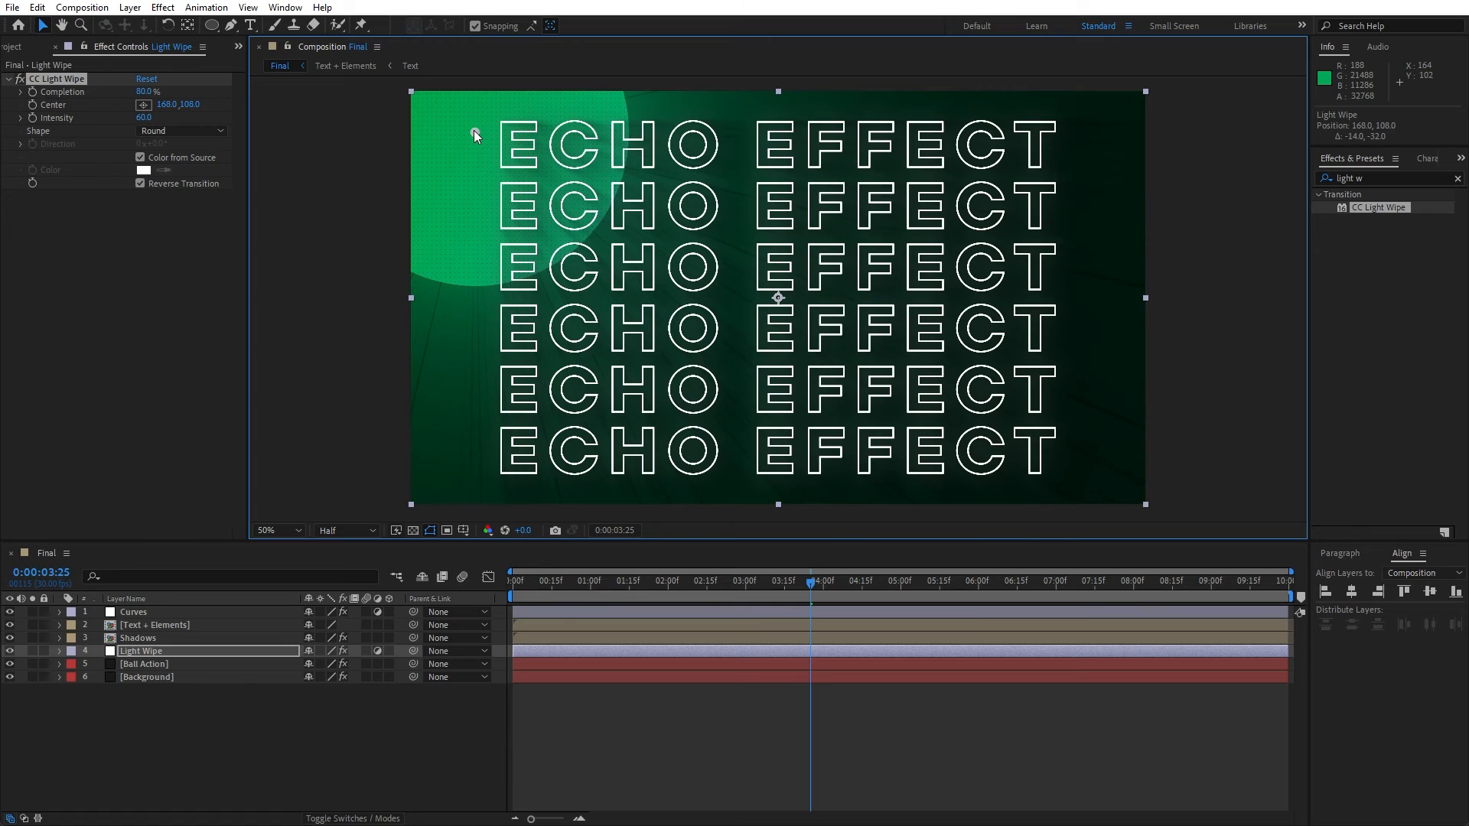
{"action": "left_click_drag", "start_coordinate": [150, 92], "coordinate": [142, 93]}
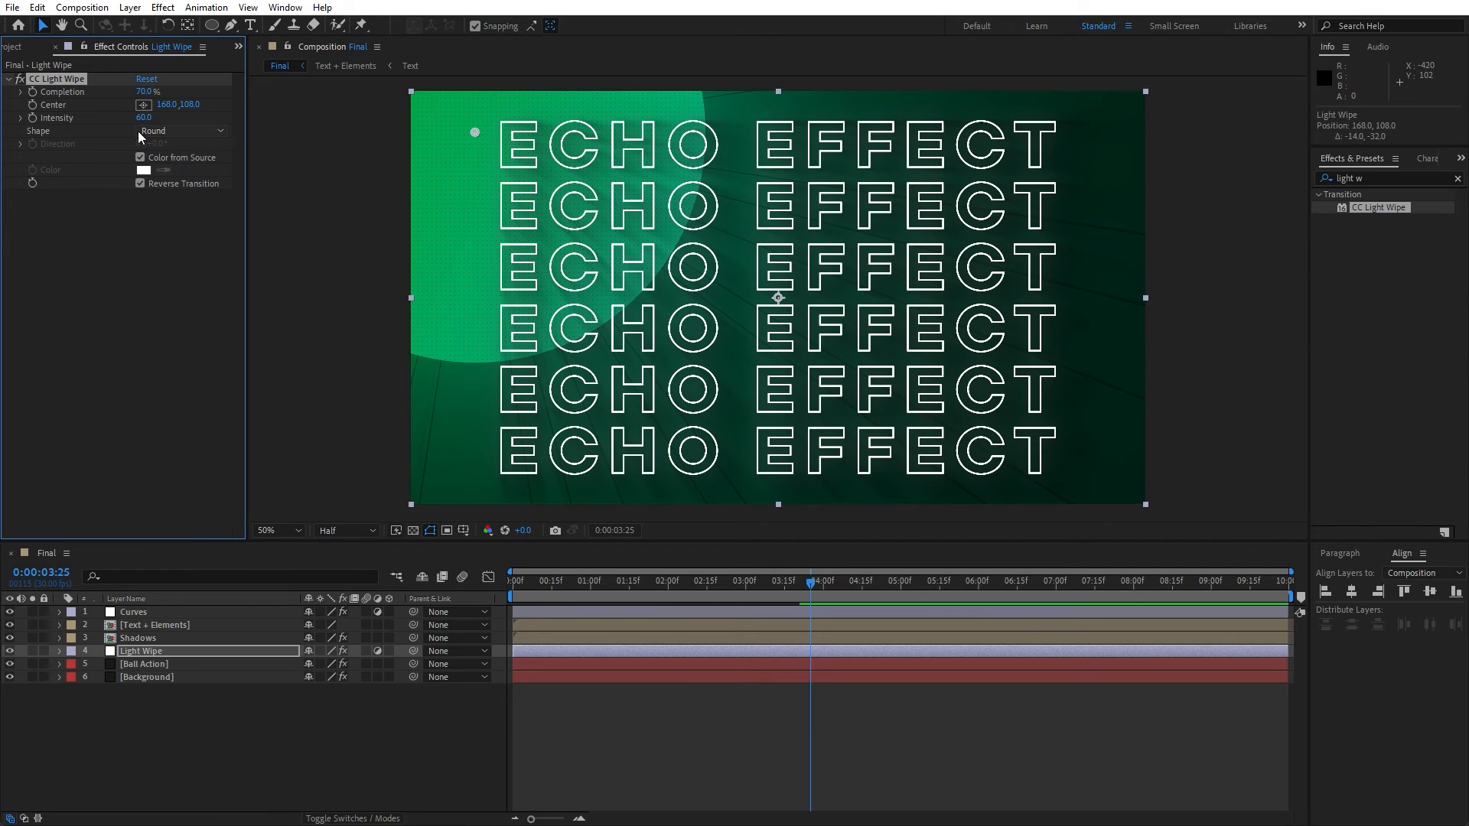
- Set the Light Wipe layer's blending mode to Screen and adjust the CC Light Wipe Intensity to 88
{"action": "left_click_drag", "start_coordinate": [143, 117], "coordinate": [209, 132]}
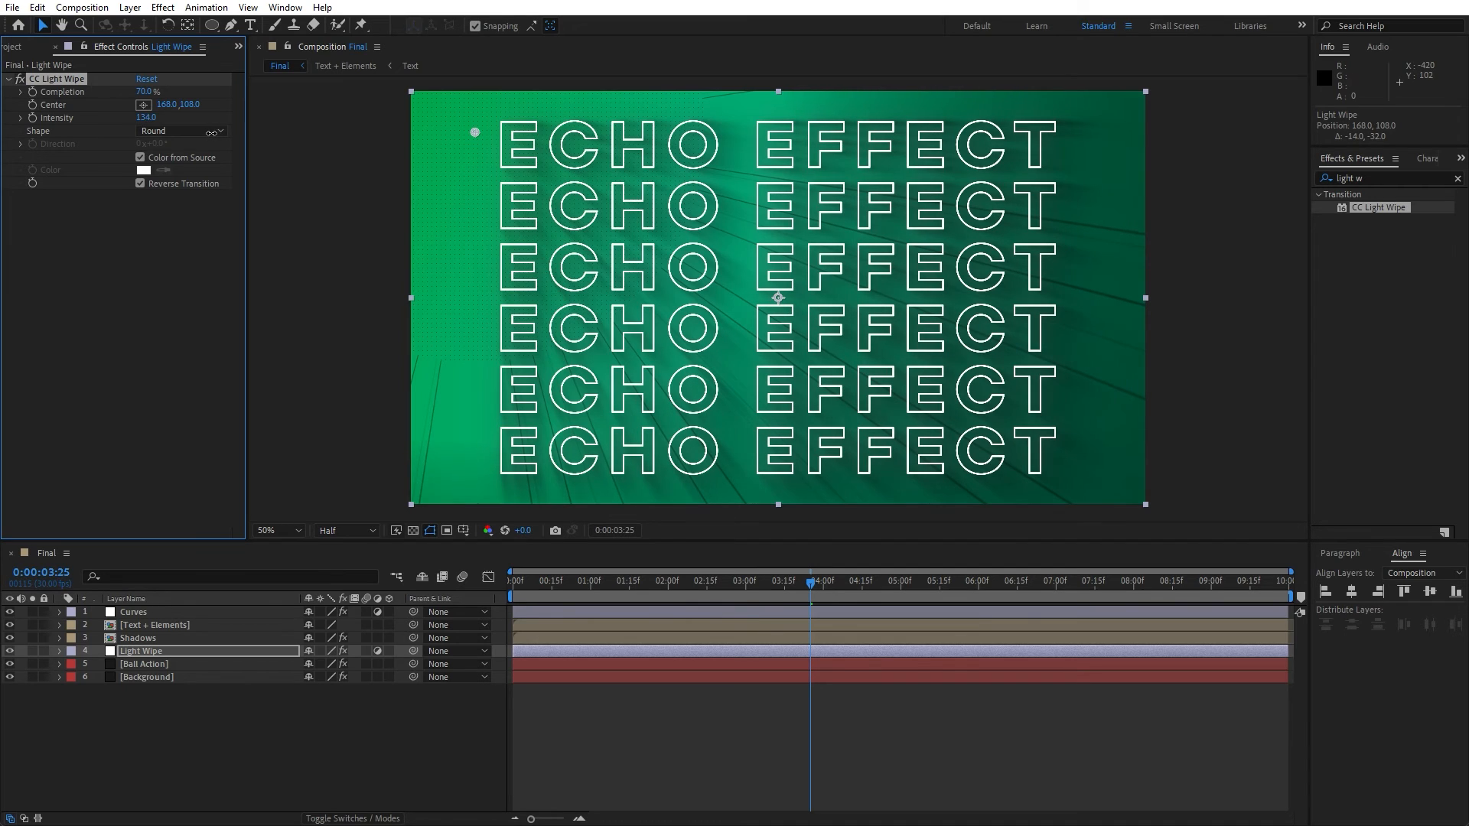
{"action": "left_click_drag", "start_coordinate": [209, 133], "coordinate": [255, 145]}
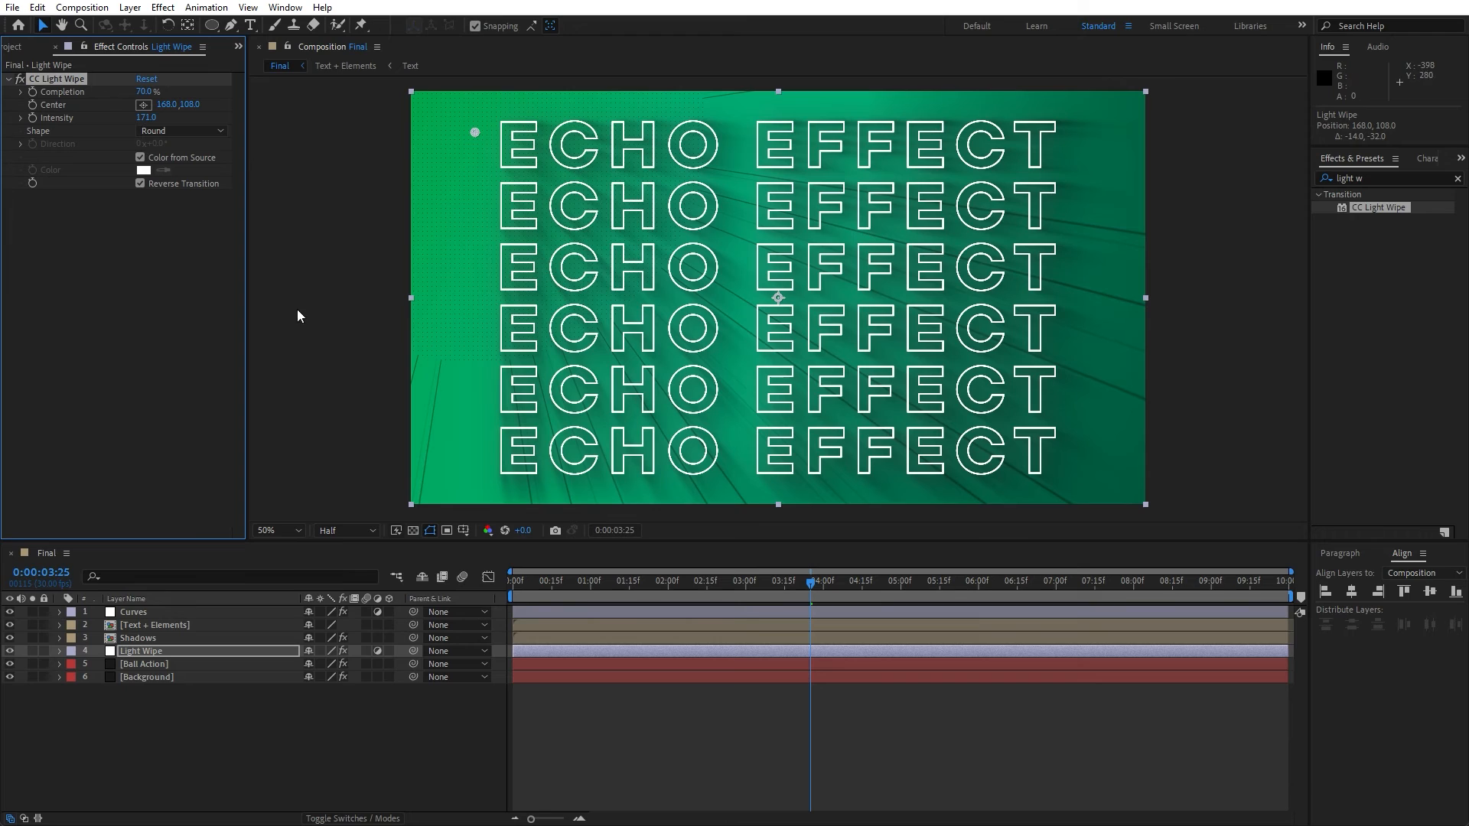
{"action": "left_click", "coordinate": [356, 817]}
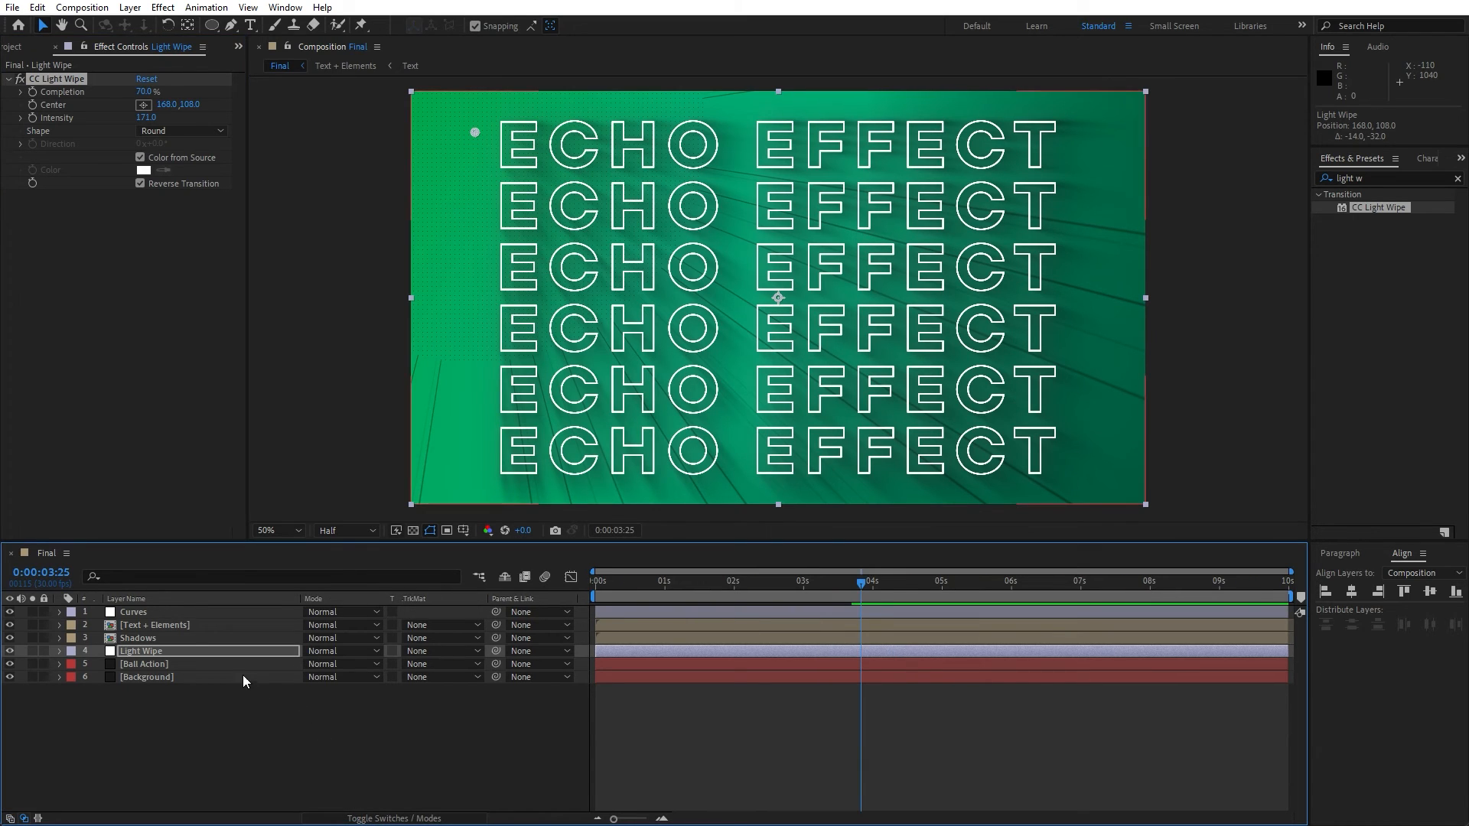
{"action": "left_click", "coordinate": [332, 654]}
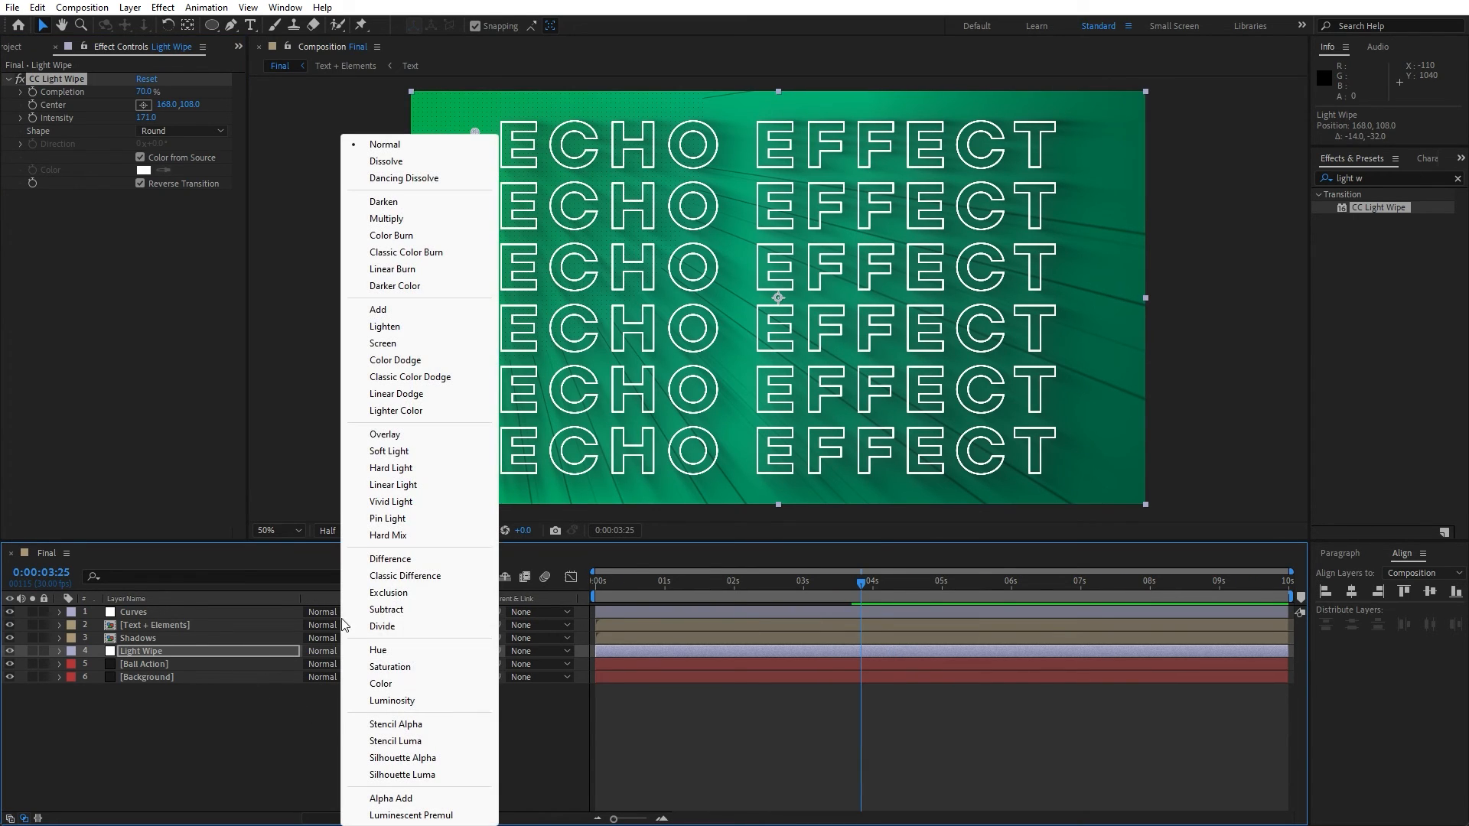
{"action": "left_click", "coordinate": [388, 344]}
{"action": "left_click_drag", "start_coordinate": [145, 117], "coordinate": [96, 122]}
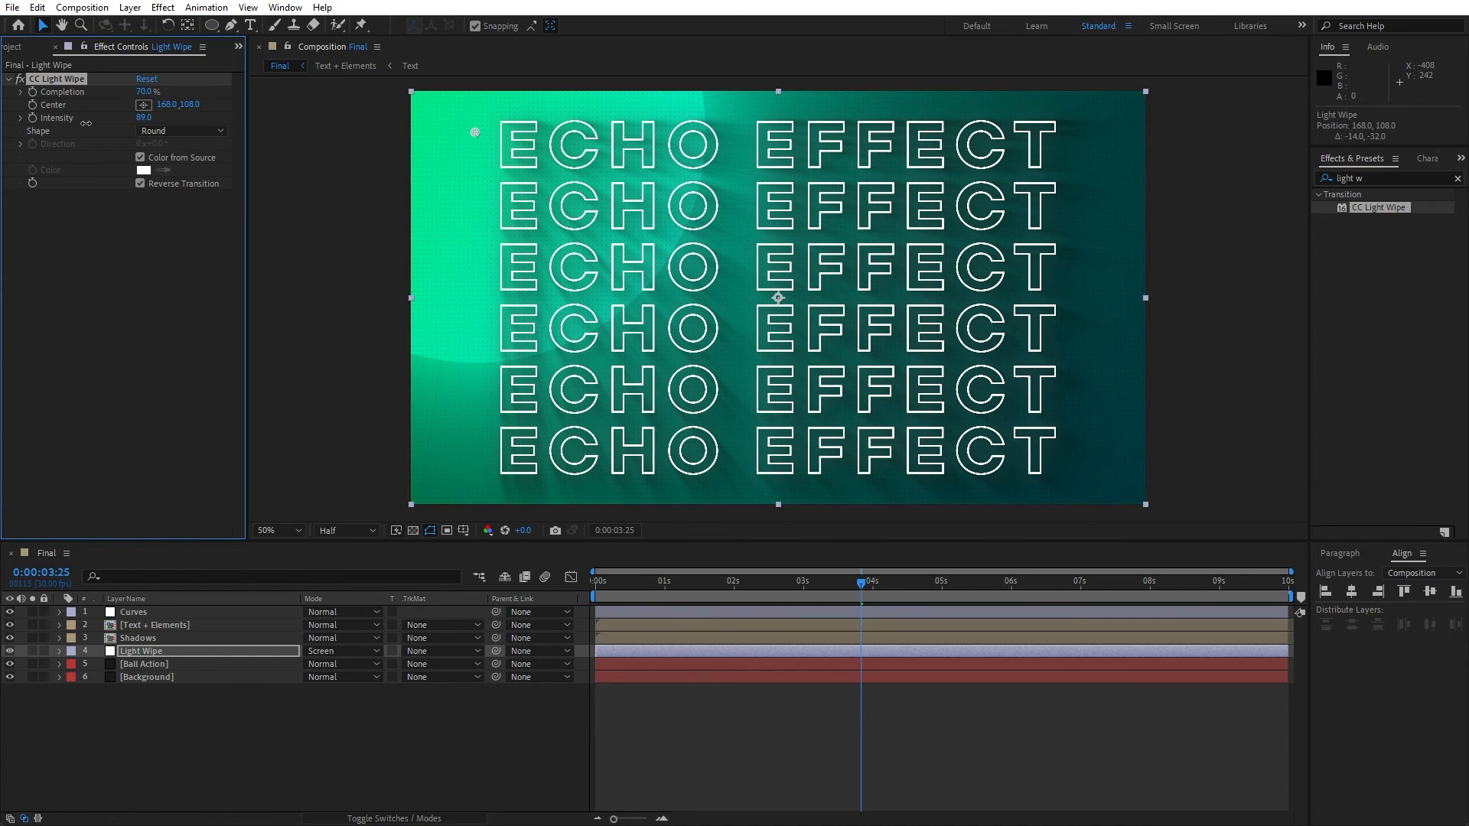
- Check the light at 0:00:02:14 and lower the Light Wipe layer's opacity to about 61%
{"action": "left_click_drag", "start_coordinate": [681, 588], "coordinate": [767, 593]}
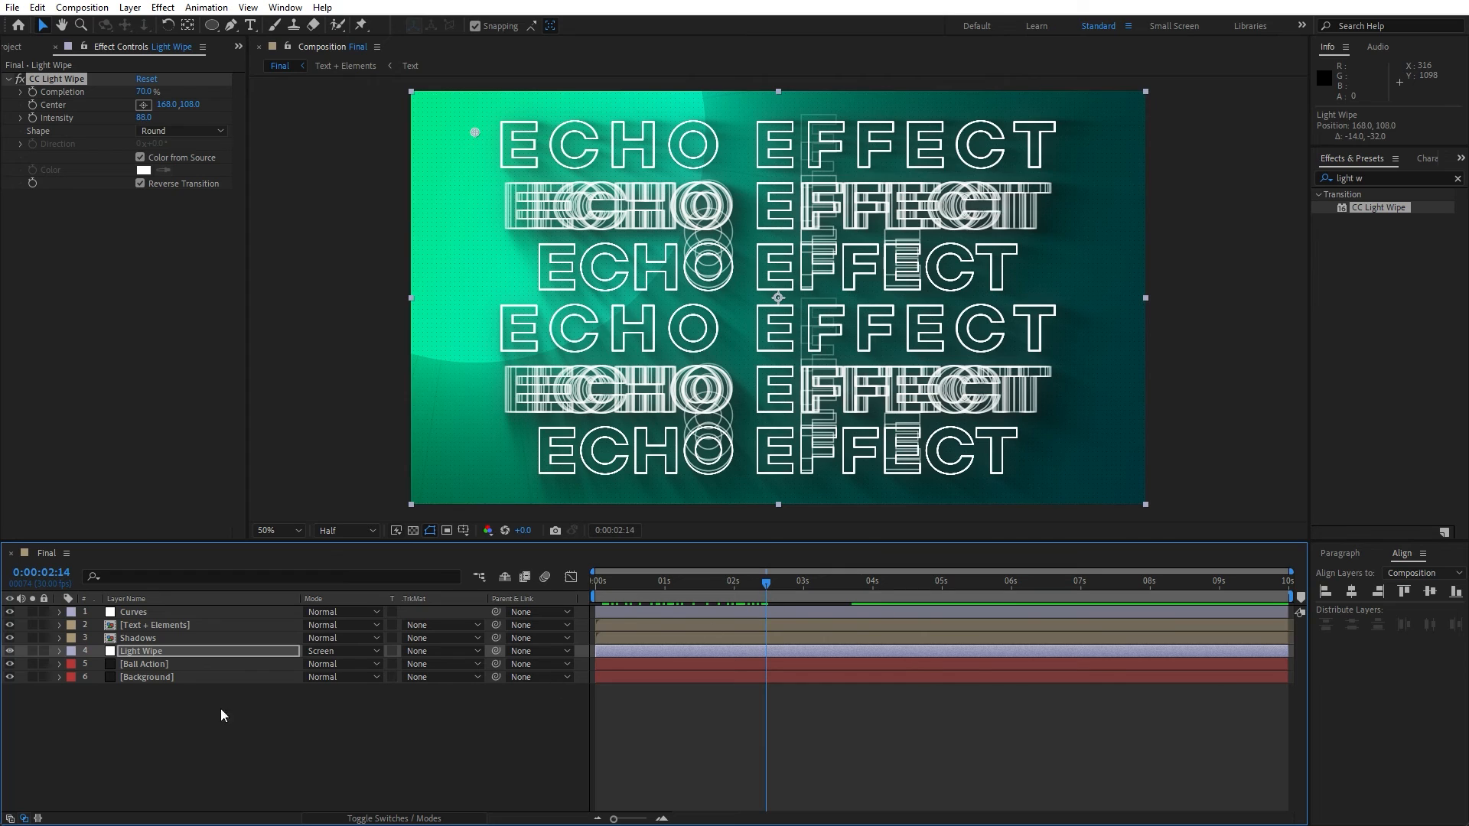
{"action": "left_click", "coordinate": [161, 651]}
{"action": "key", "text": "t"}
{"action": "left_click_drag", "start_coordinate": [315, 663], "coordinate": [293, 664]}
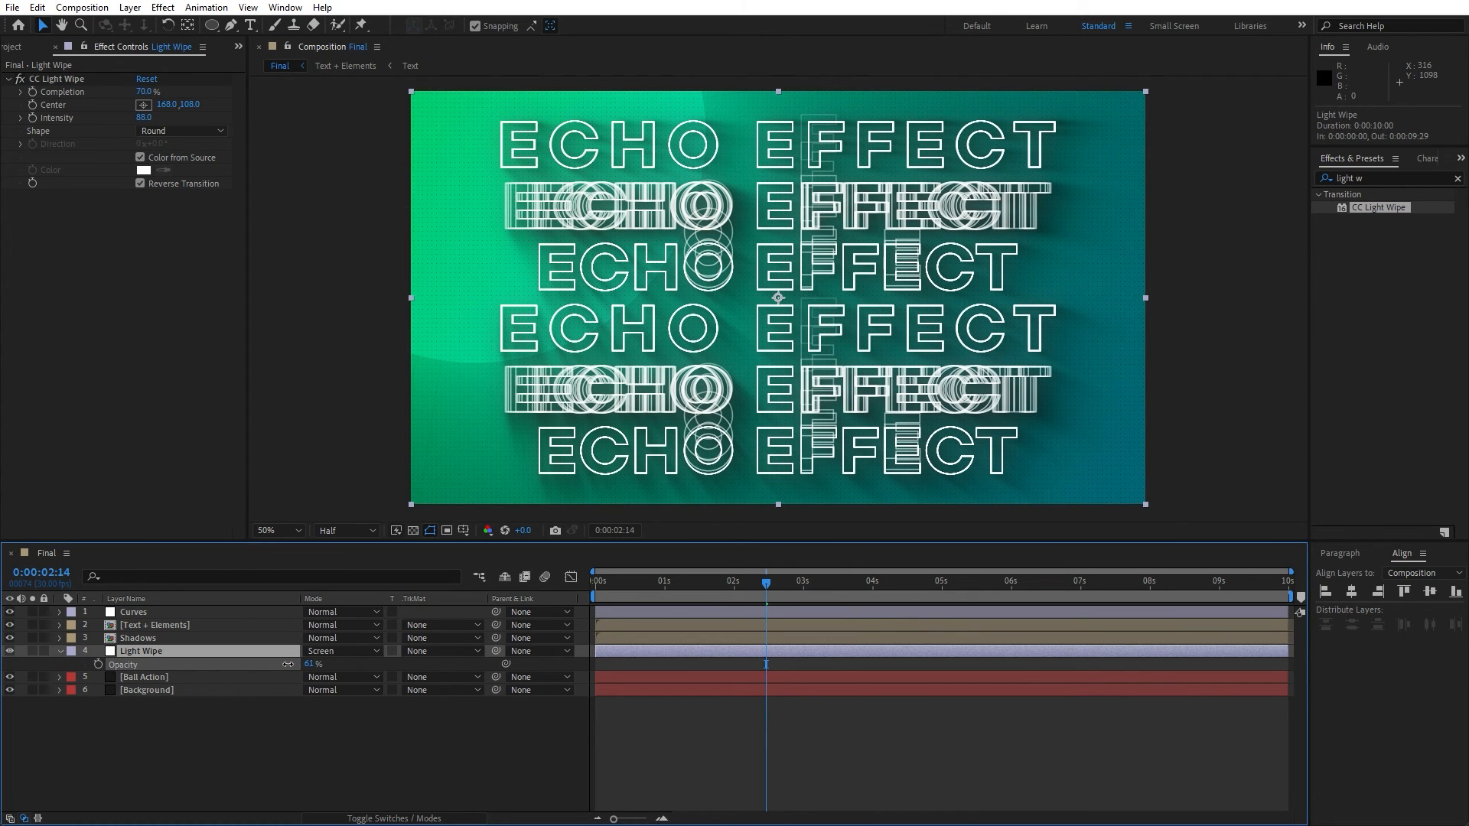
- Set the Light Wipe layer's opacity to 60%, then preview the composition and check the frame at 0:00:04:27
{"action": "left_click_drag", "start_coordinate": [287, 664], "coordinate": [285, 664]}
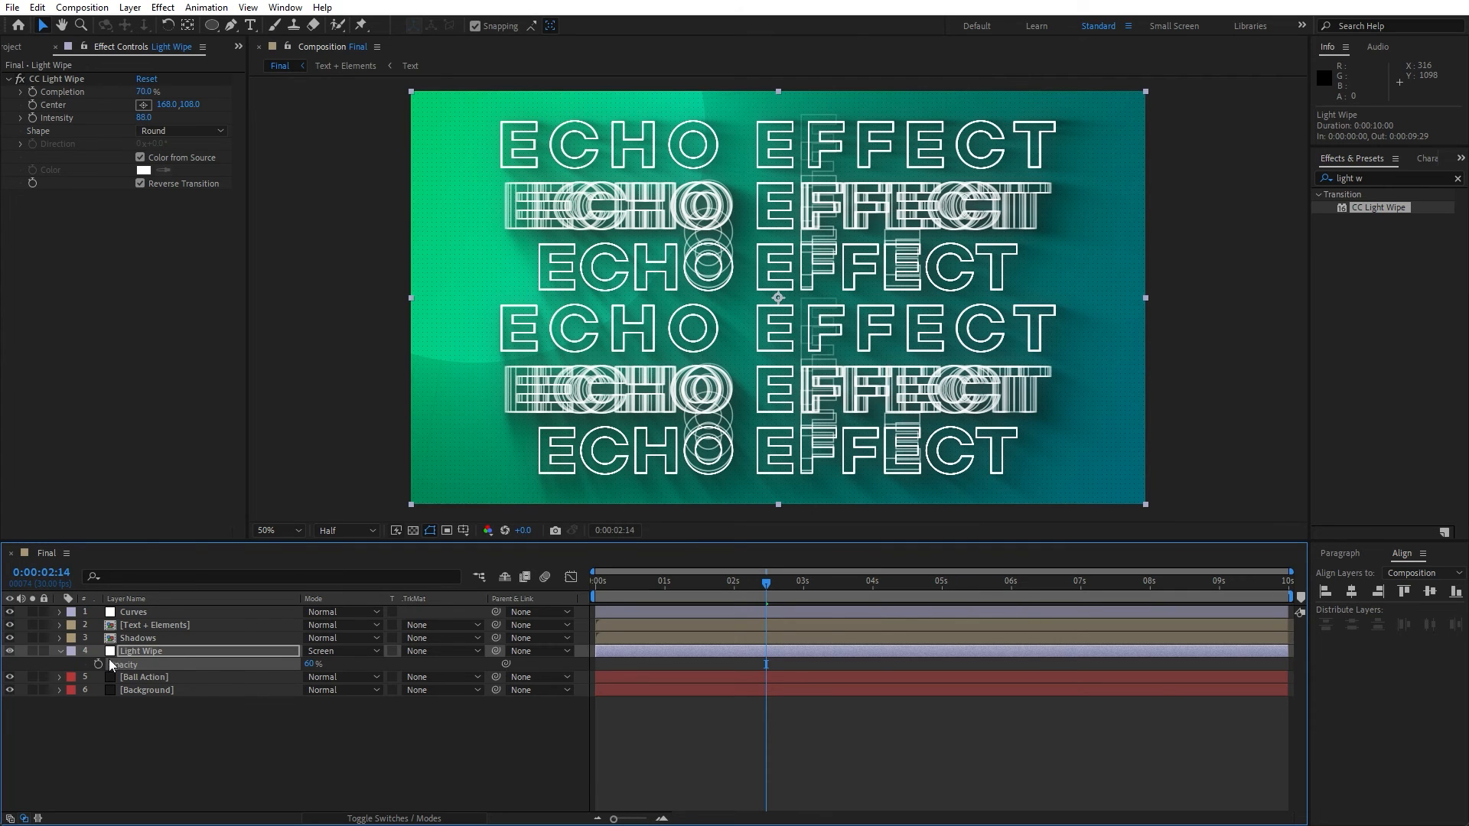
{"action": "left_click", "coordinate": [60, 651]}
{"action": "left_click", "coordinate": [153, 701]}
{"action": "key", "text": "space"}
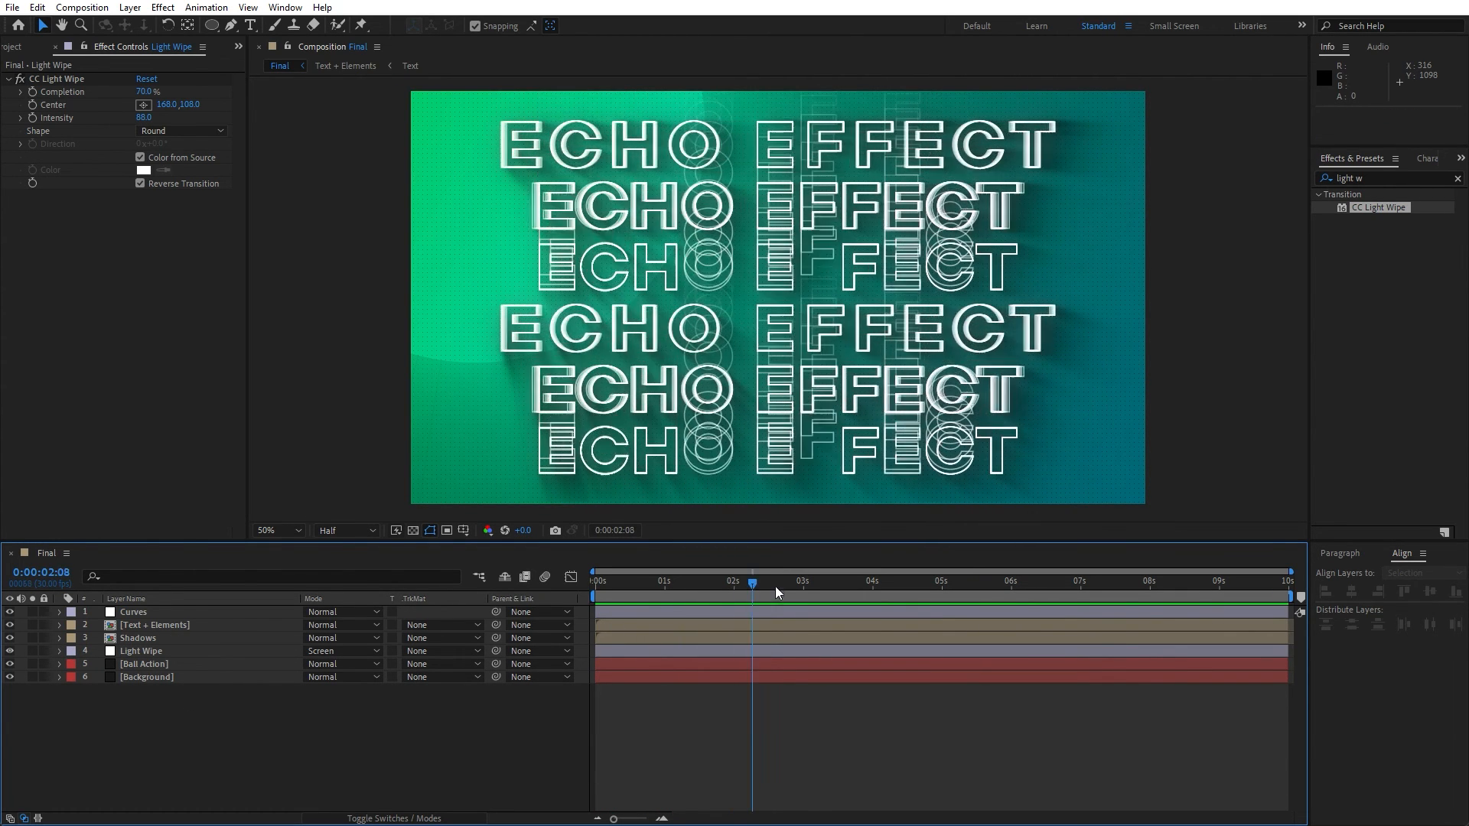
{"action": "left_click_drag", "start_coordinate": [774, 586], "coordinate": [935, 588]}
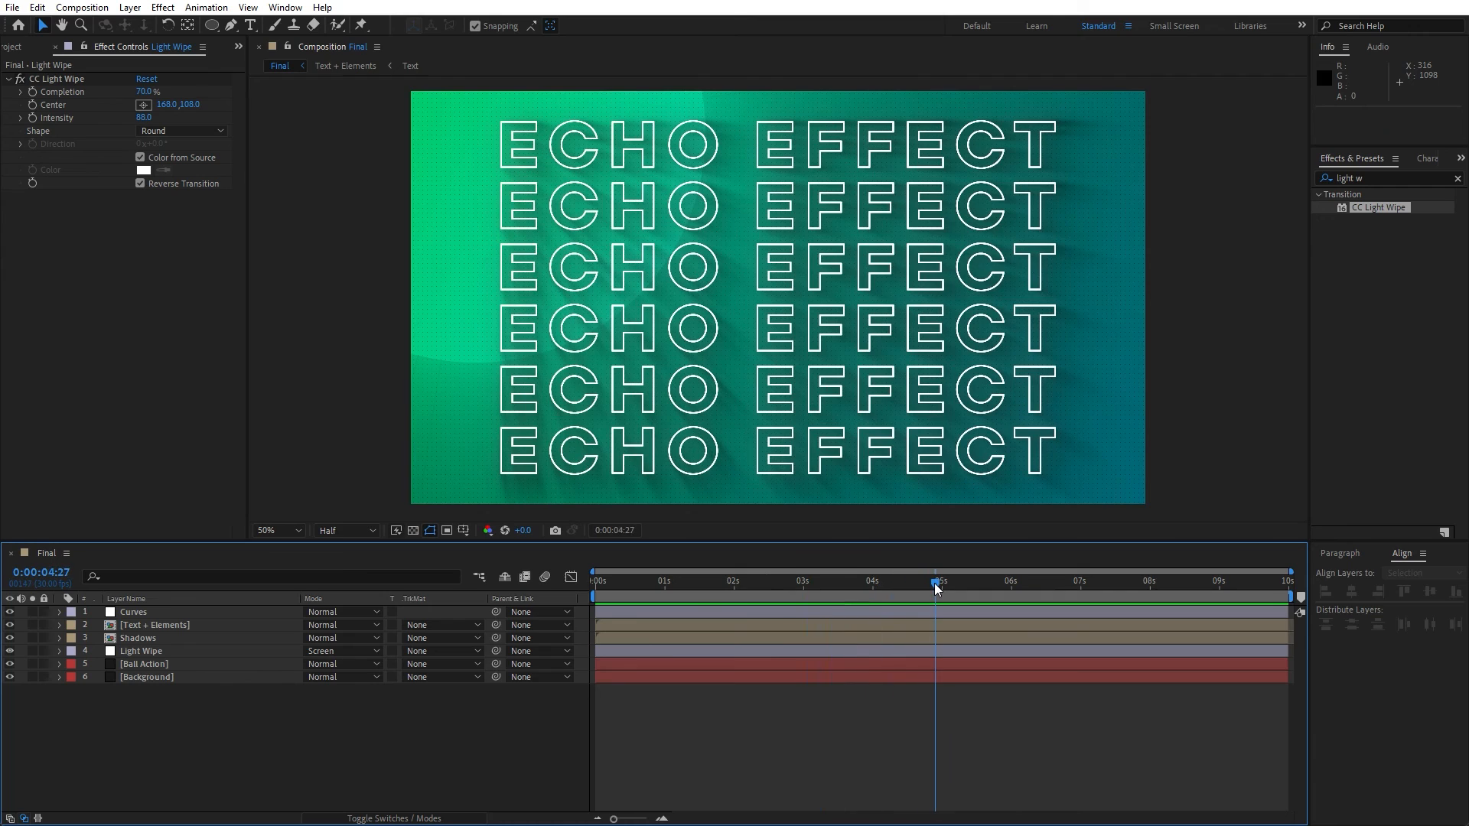
- Add a new adjustment layer above the Curves layer and name it Lens Flare
{"action": "right_click", "coordinate": [251, 749]}
{"action": "mouse_move", "coordinate": [325, 561]}
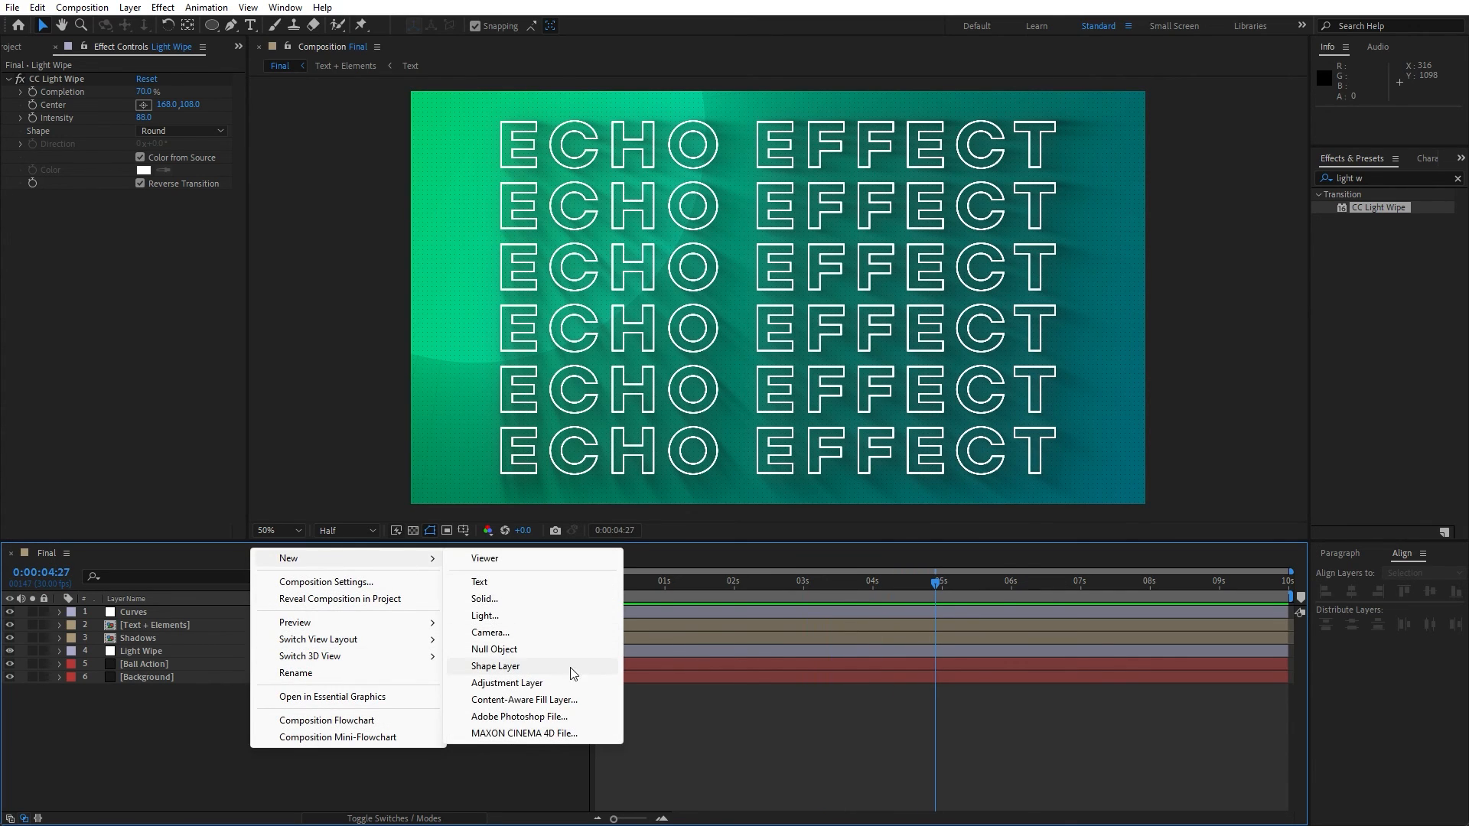
{"action": "left_click", "coordinate": [567, 682]}
{"action": "key", "text": "Return"}
{"action": "type", "text": "Len"}
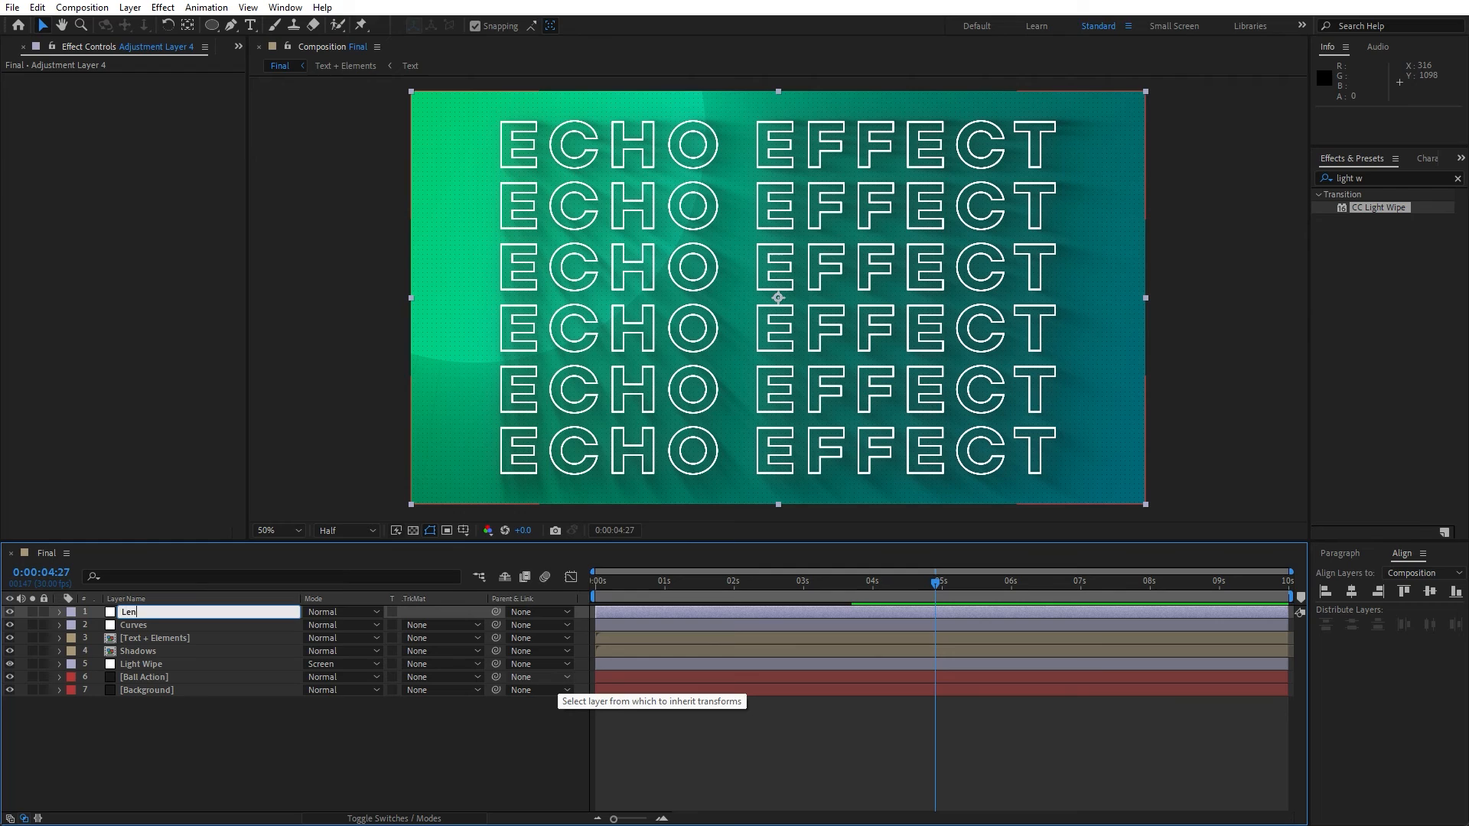
{"action": "type", "text": "s Flare"}
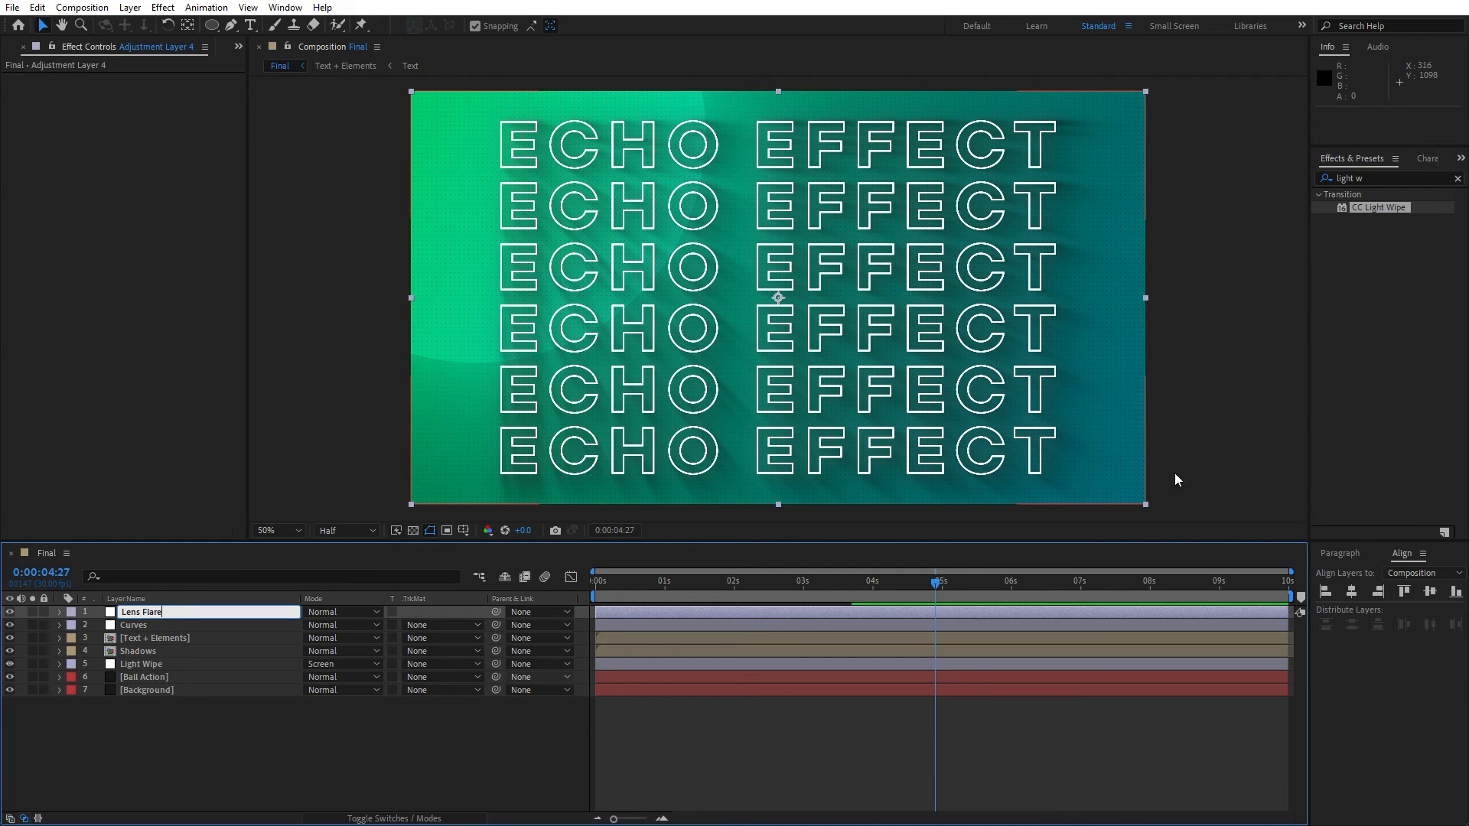
- Apply the Lens Flare effect to the Lens Flare layer and place its Flare Center just outside the frame's upper-left corner at -54, 4
{"action": "left_click", "coordinate": [1370, 177]}
{"action": "type", "text": "l"}
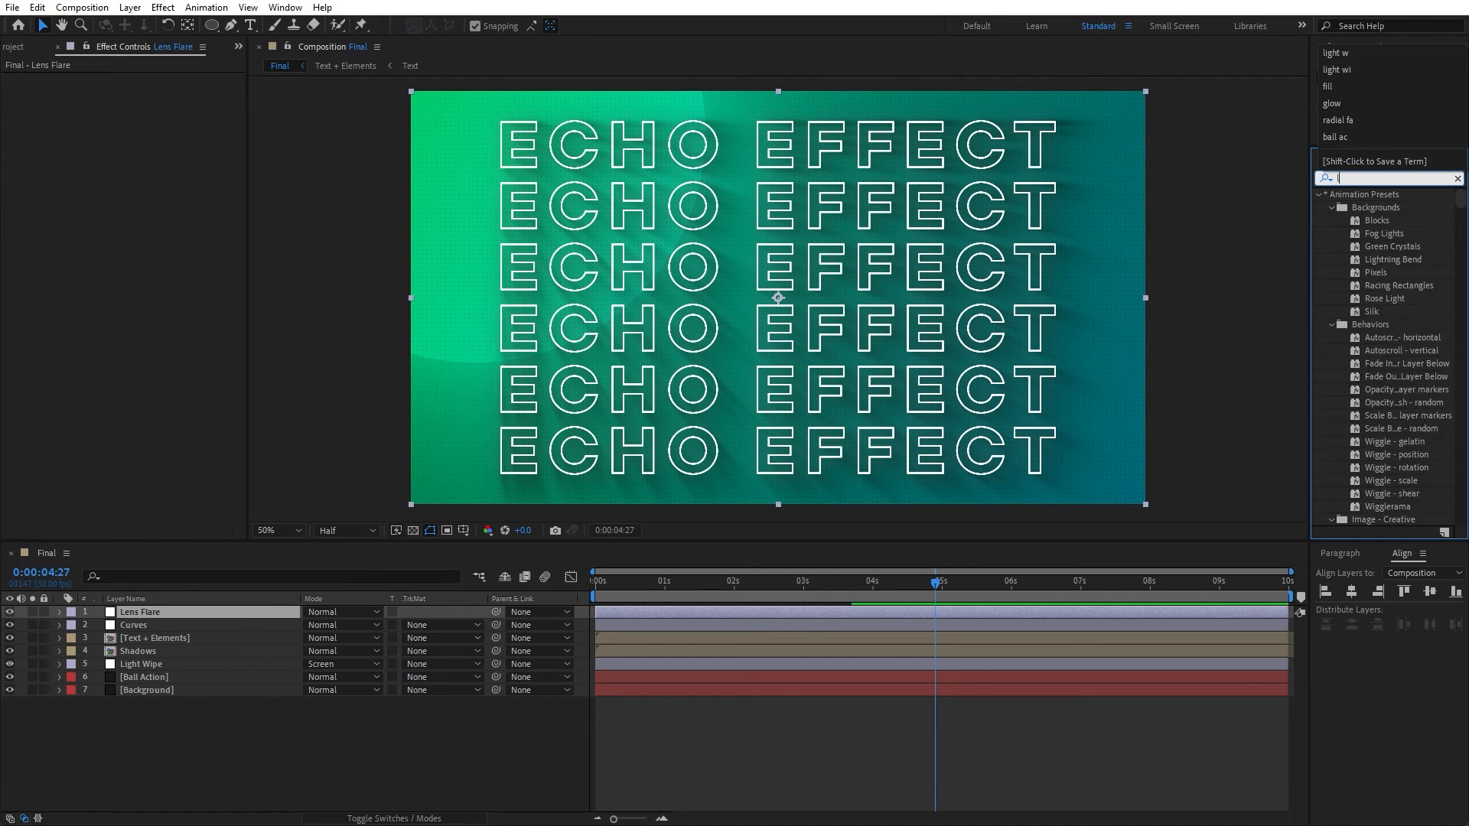
{"action": "type", "text": "ens fla"}
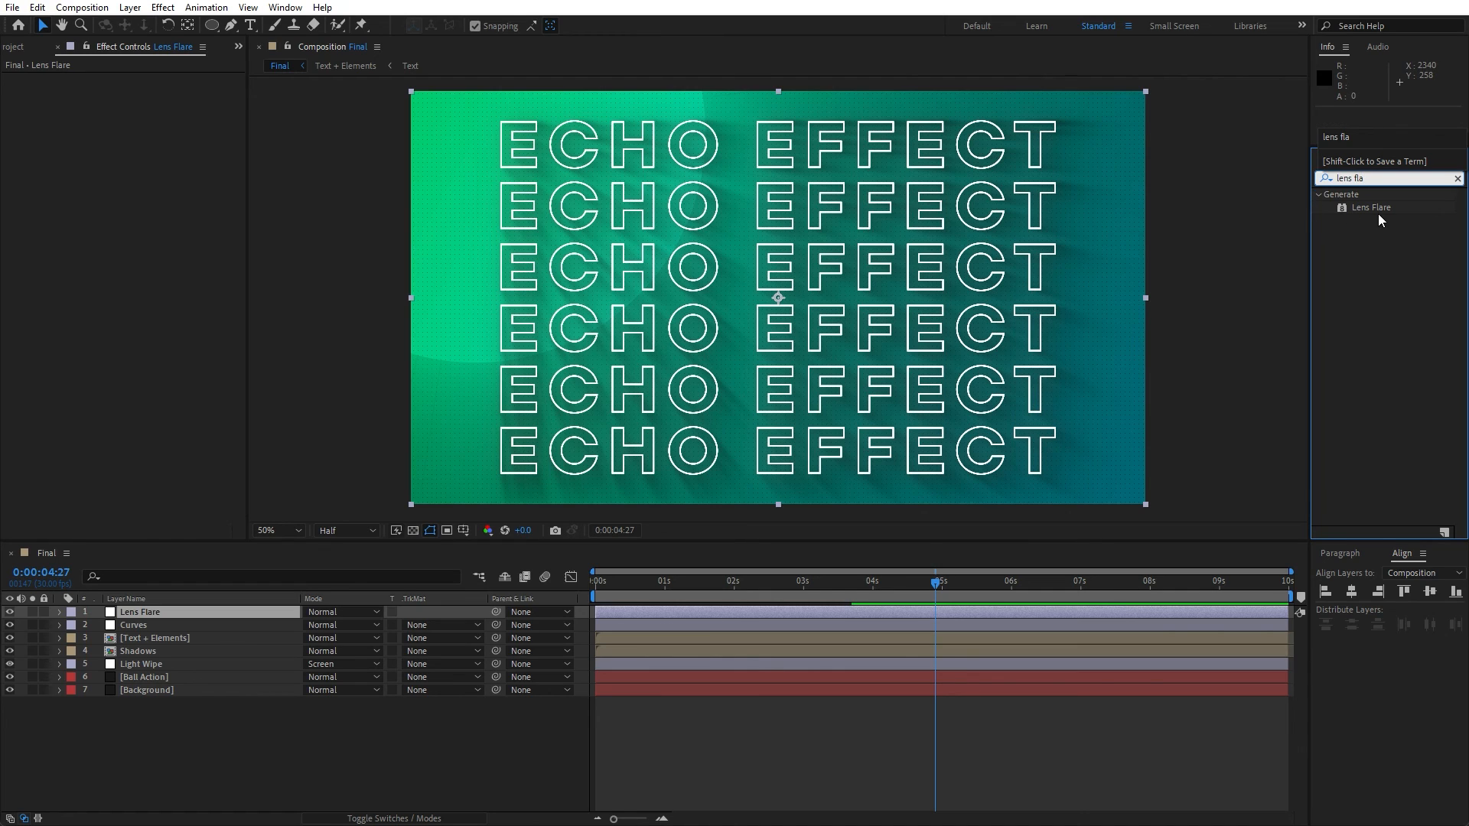
{"action": "left_click_drag", "start_coordinate": [1374, 208], "coordinate": [167, 616]}
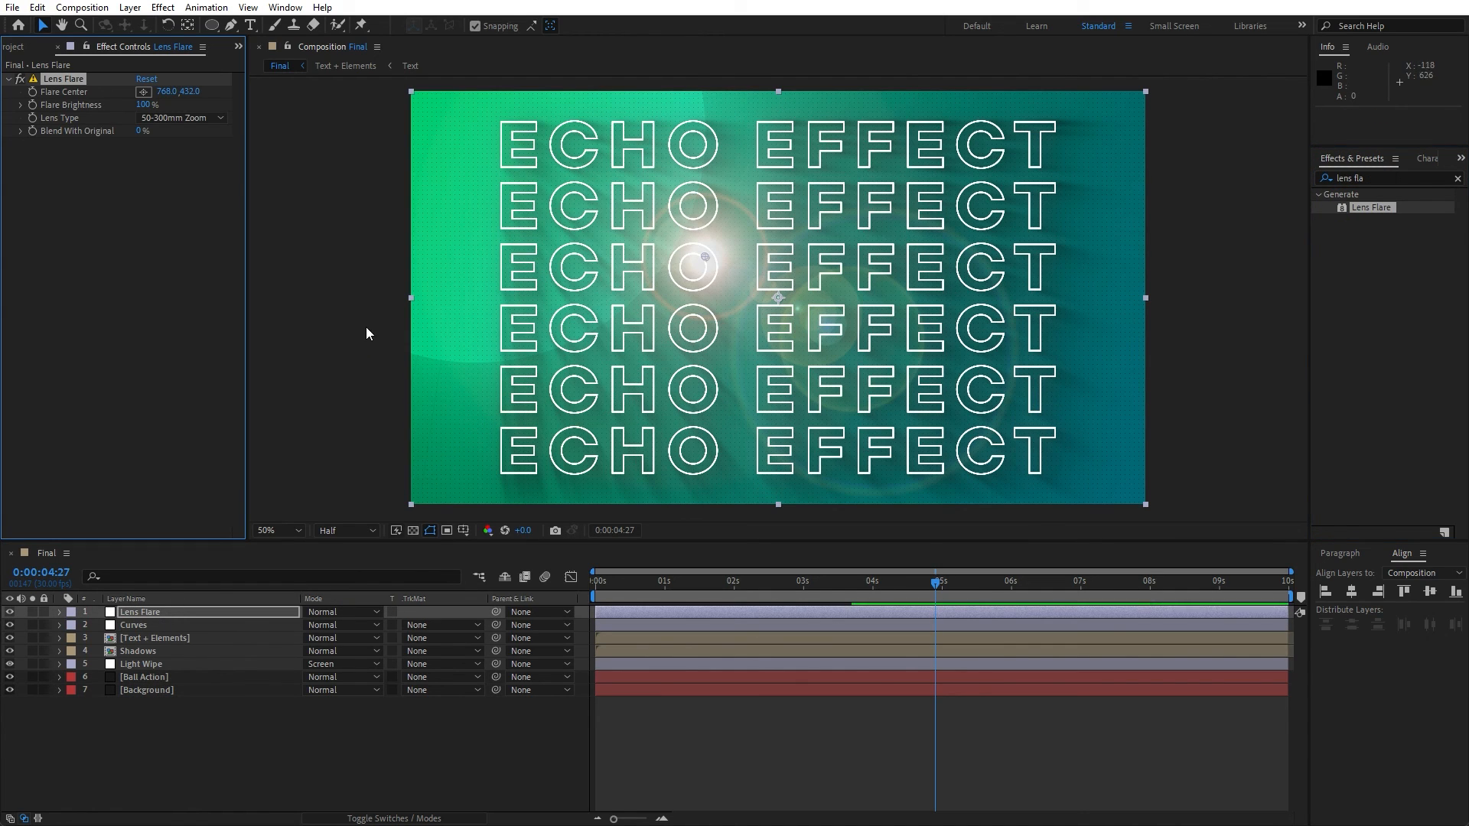
{"action": "left_click", "coordinate": [143, 91]}
{"action": "left_click", "coordinate": [390, 92]}
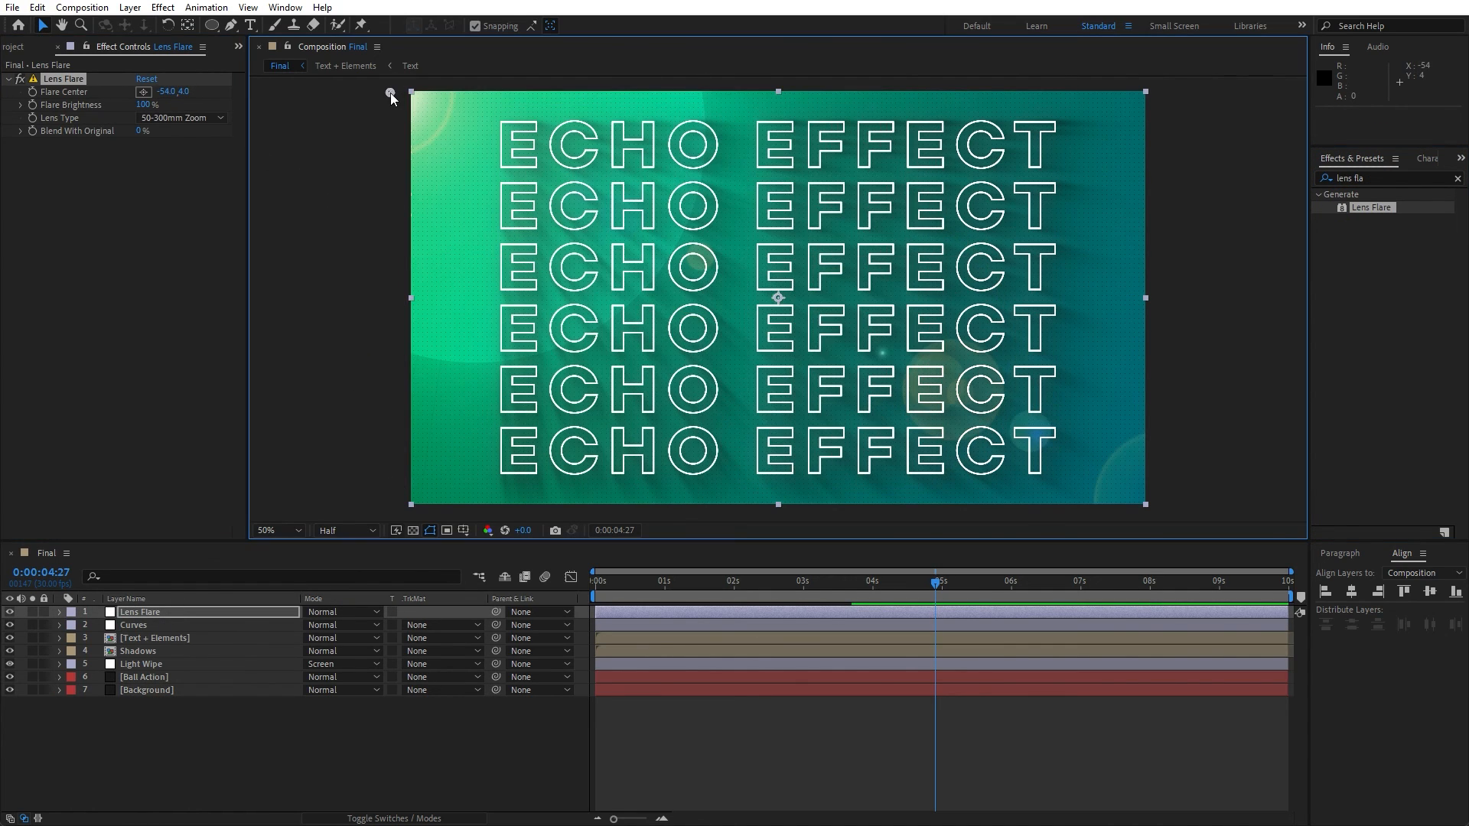
- Duplicate the Lens Flare effect, place the copy's Flare Center beyond the frame's upper-right corner at 2000, 16, and set its Lens Type to 35mm Prime
{"action": "left_click", "coordinate": [52, 80]}
{"action": "key", "text": "ctrl+d"}
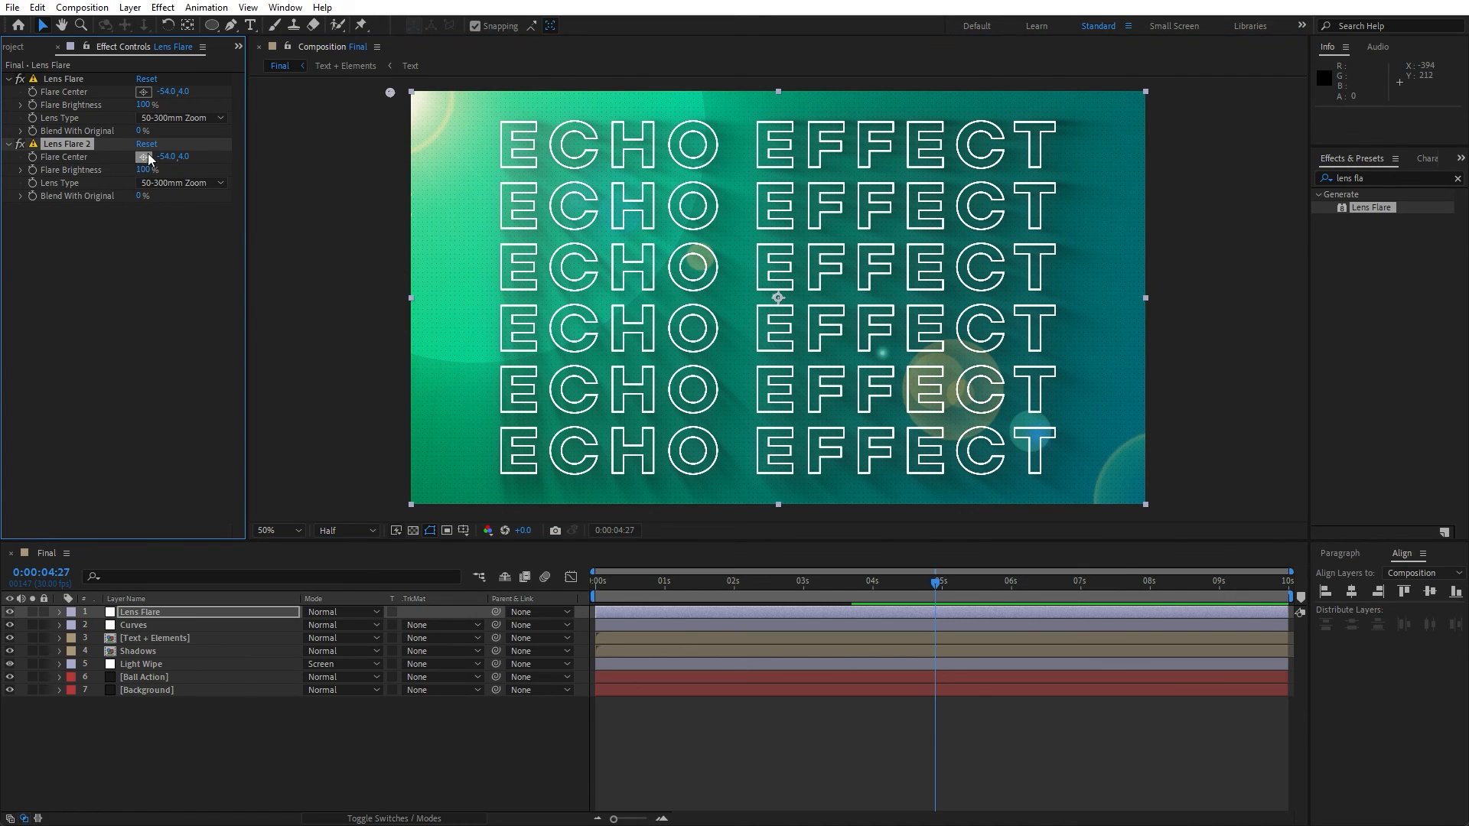
{"action": "left_click", "coordinate": [145, 157]}
{"action": "left_click", "coordinate": [1177, 97]}
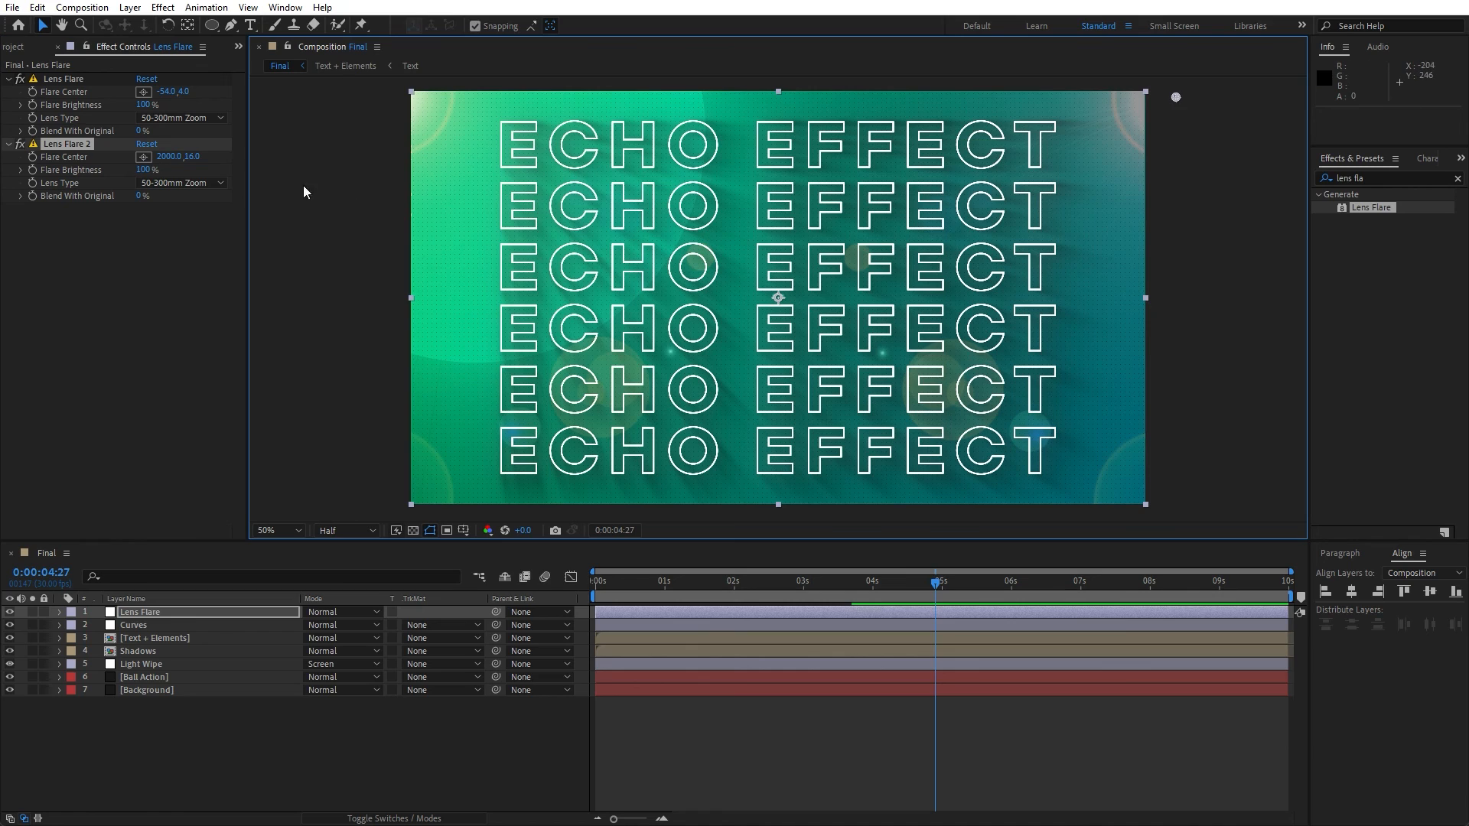
{"action": "left_click", "coordinate": [179, 183]}
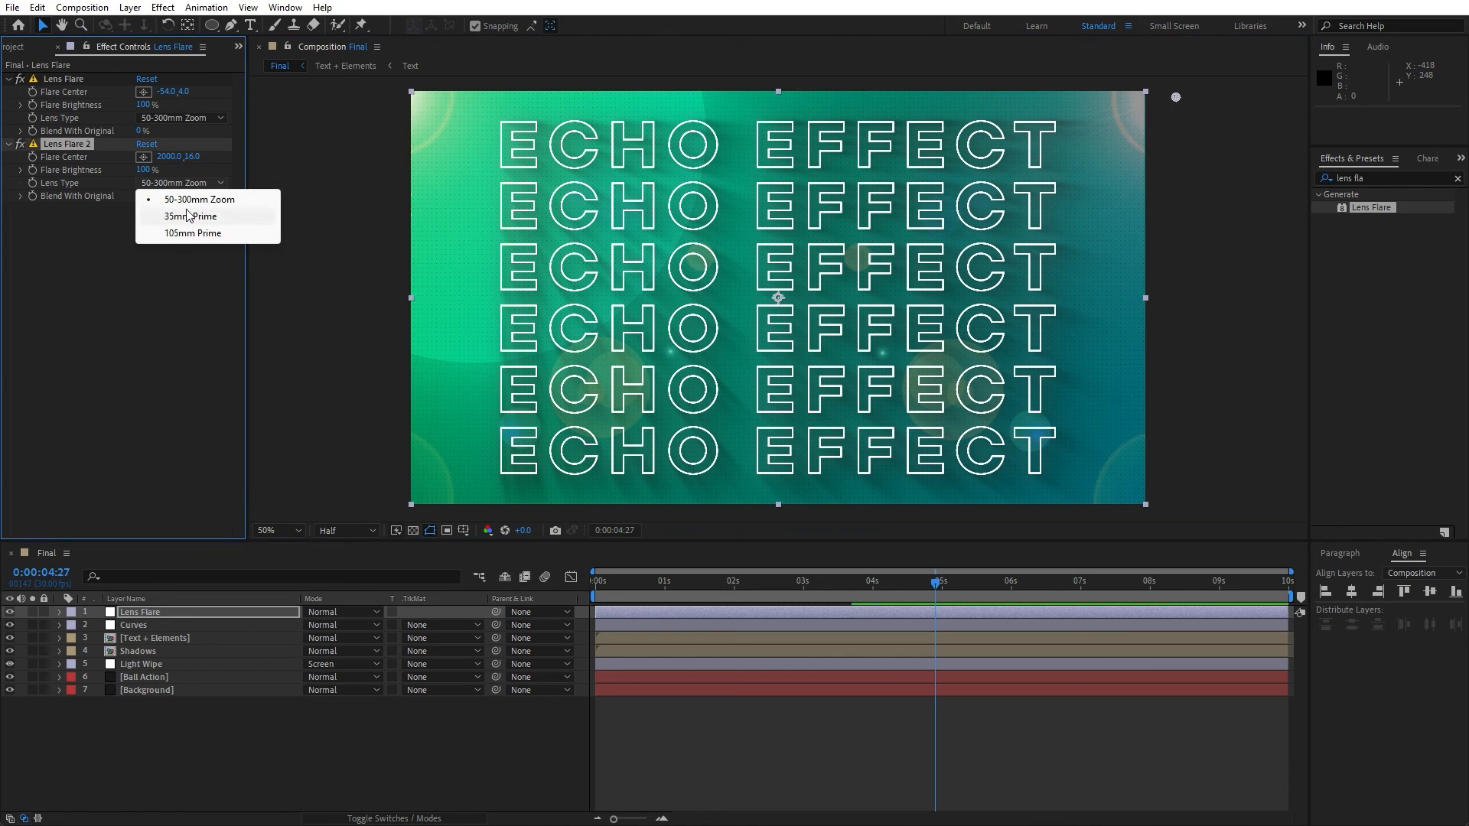
{"action": "left_click", "coordinate": [189, 217]}
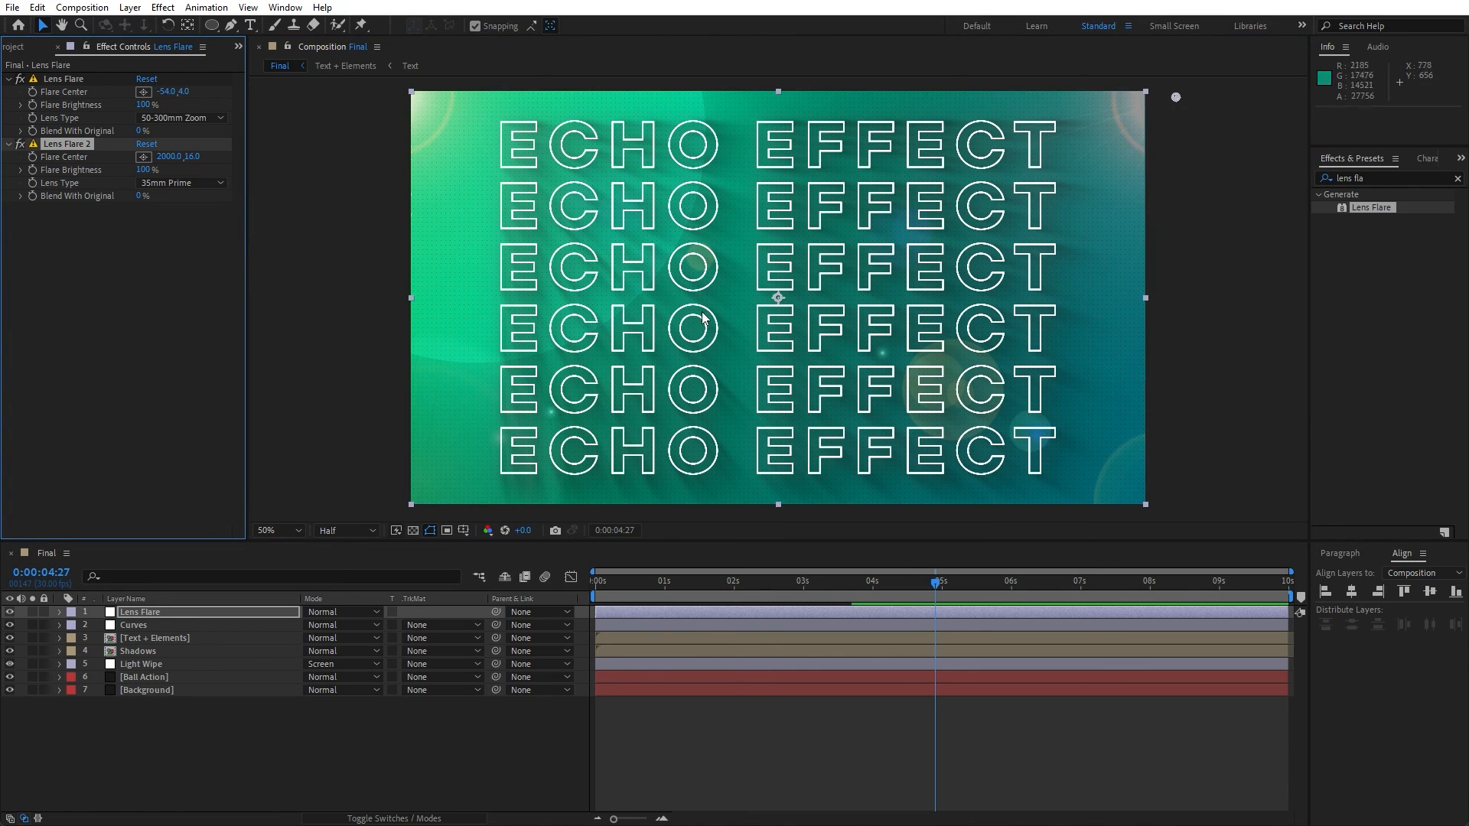
- Scrub and play back the Final composition to review the echo text animation with both lens flares
{"action": "left_click_drag", "start_coordinate": [688, 586], "coordinate": [780, 583]}
{"action": "key", "text": "space"}
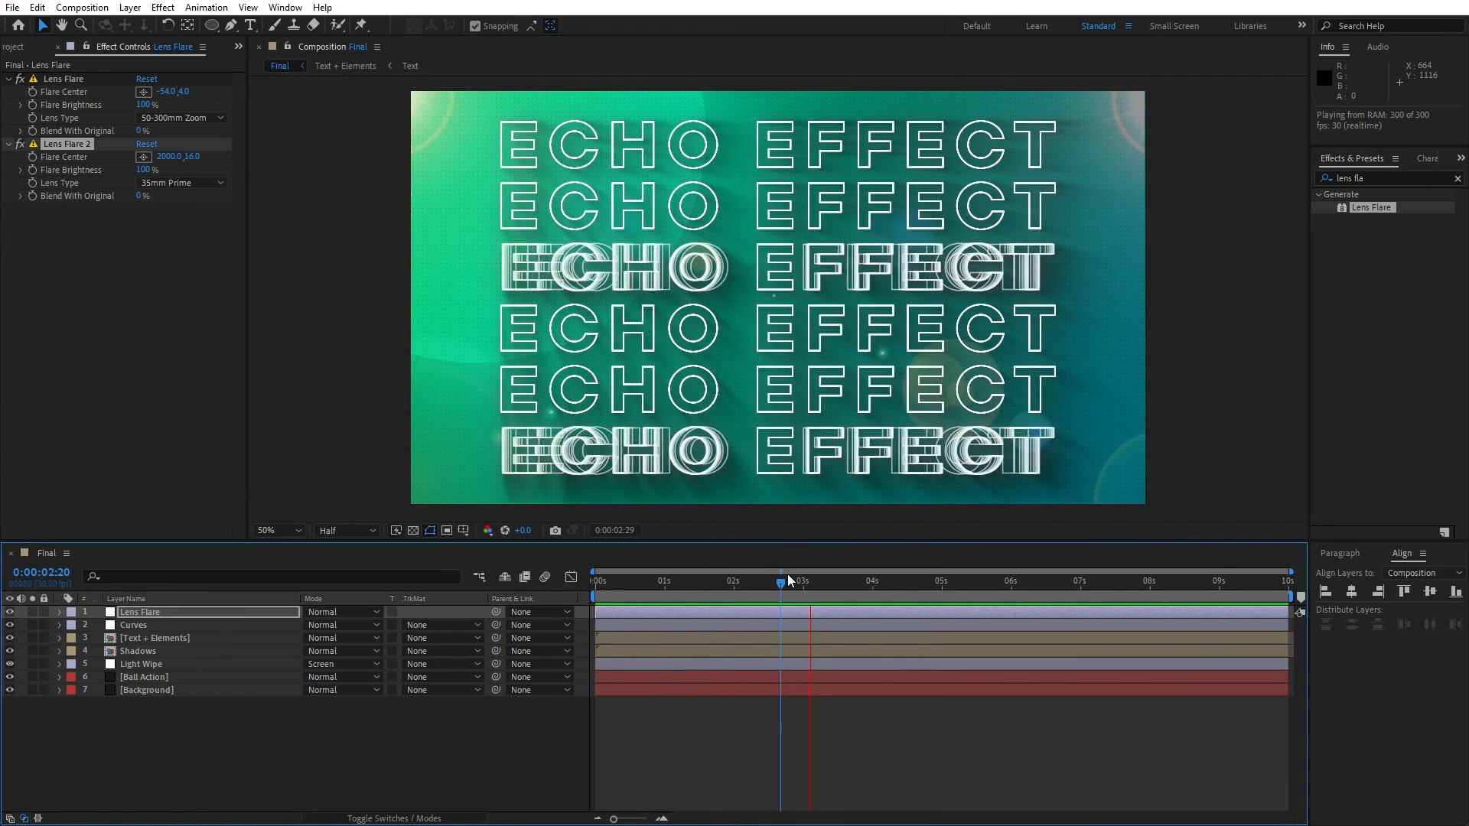
{"action": "left_click", "coordinate": [740, 582]}
{"action": "left_click_drag", "start_coordinate": [726, 597], "coordinate": [652, 586]}
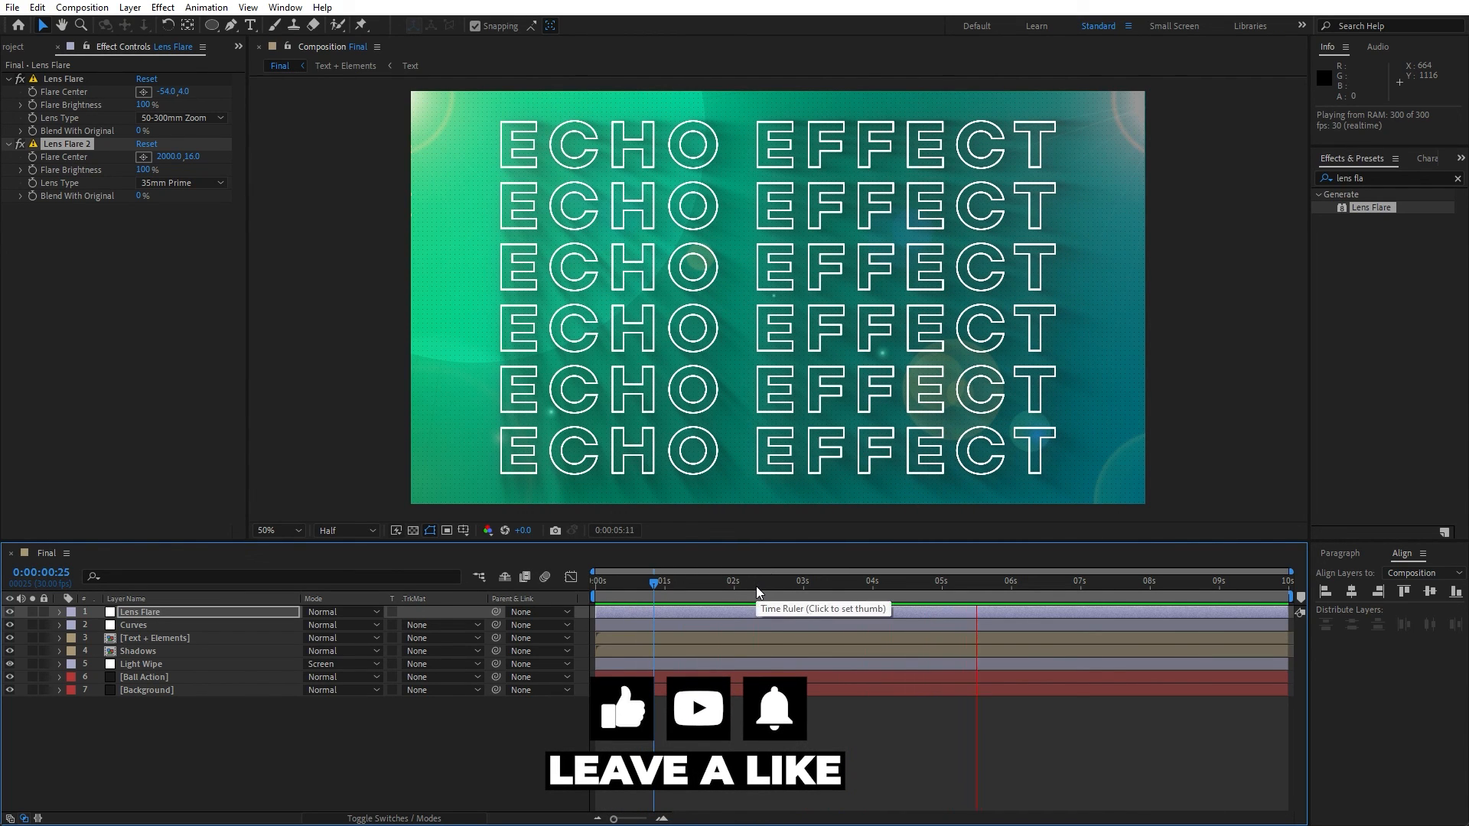
{"action": "left_click_drag", "start_coordinate": [756, 586], "coordinate": [893, 598]}
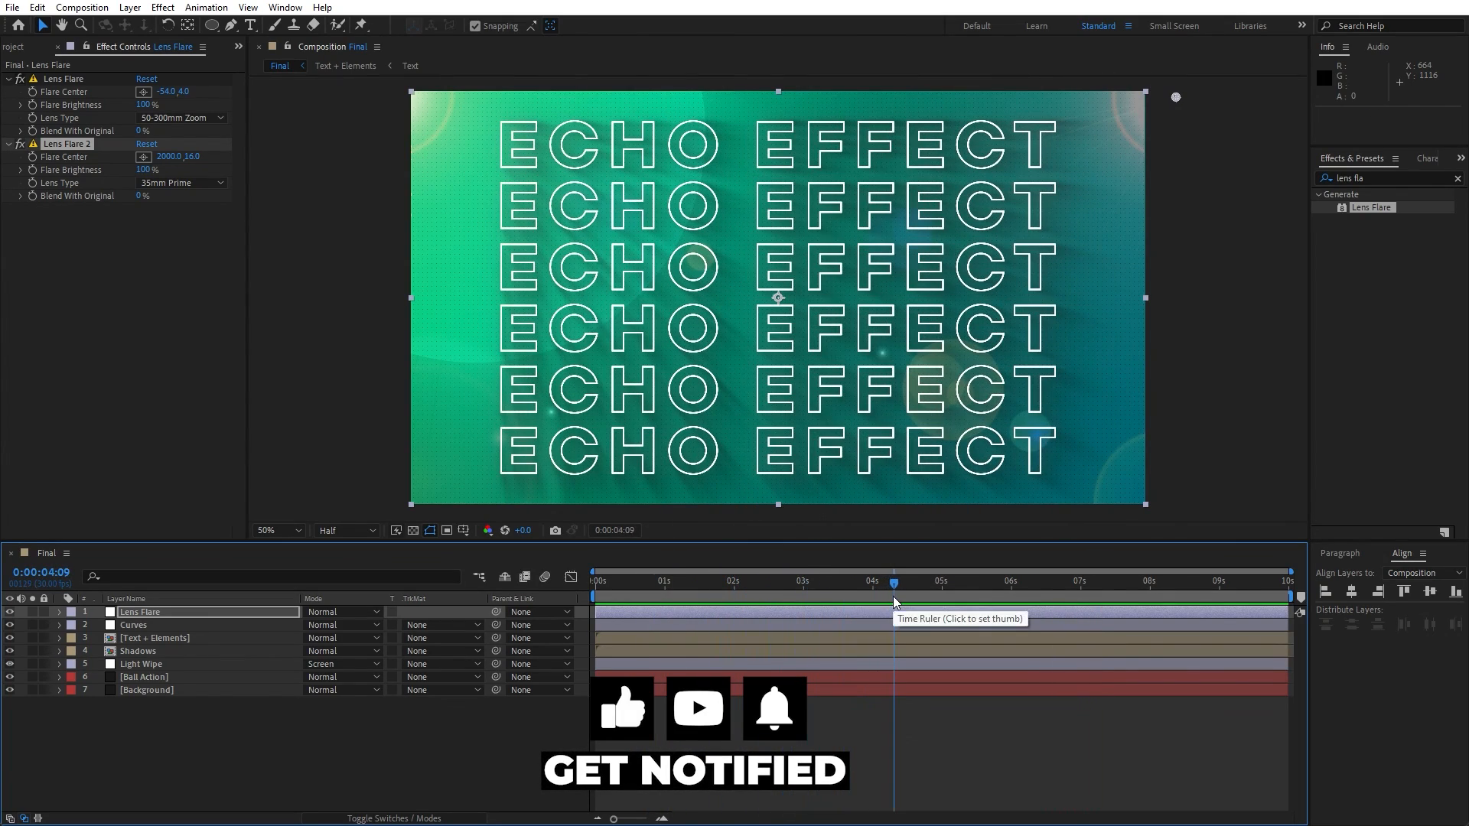
{"action": "key", "text": "space"}
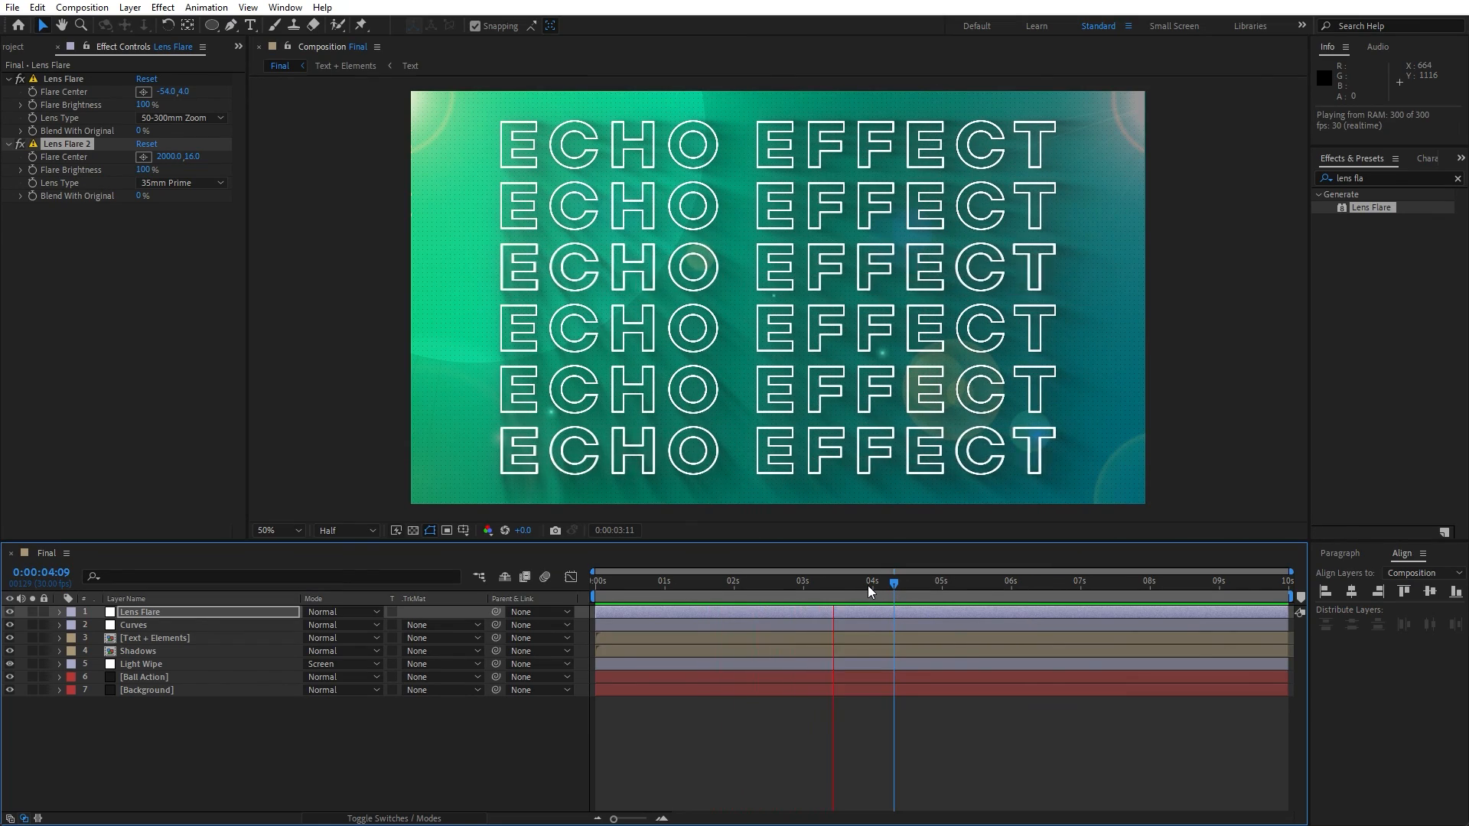
{"action": "left_click", "coordinate": [868, 586]}
{"action": "key", "text": "space"}
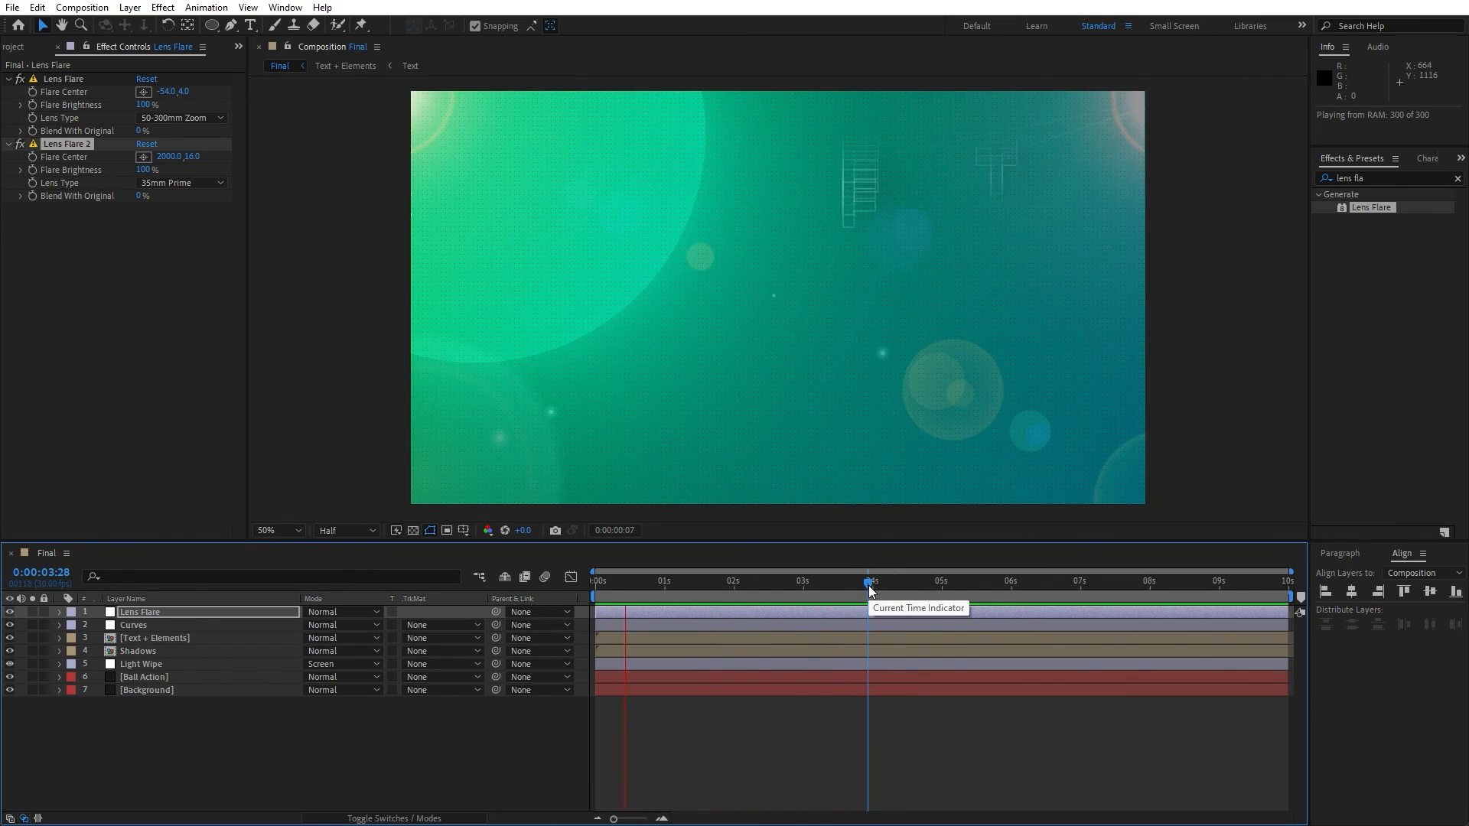